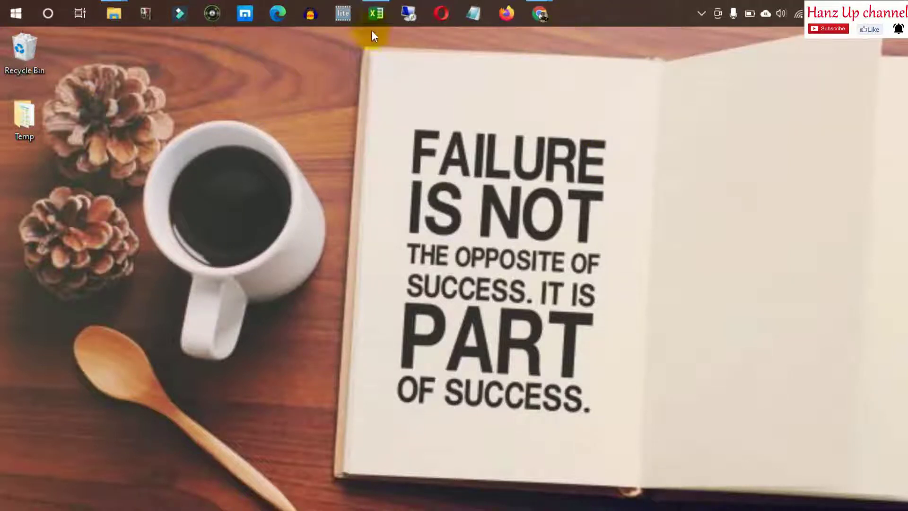
Arrange Excel's Book1 and the untitled Google spreadsheet side by side, with Excel's A1 selected
left_click(376, 14)
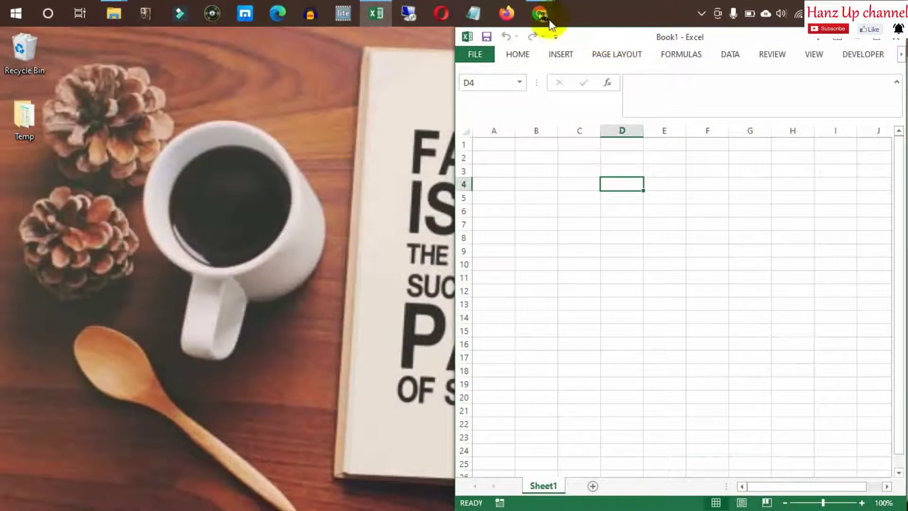
left_click(544, 18)
left_click(594, 83)
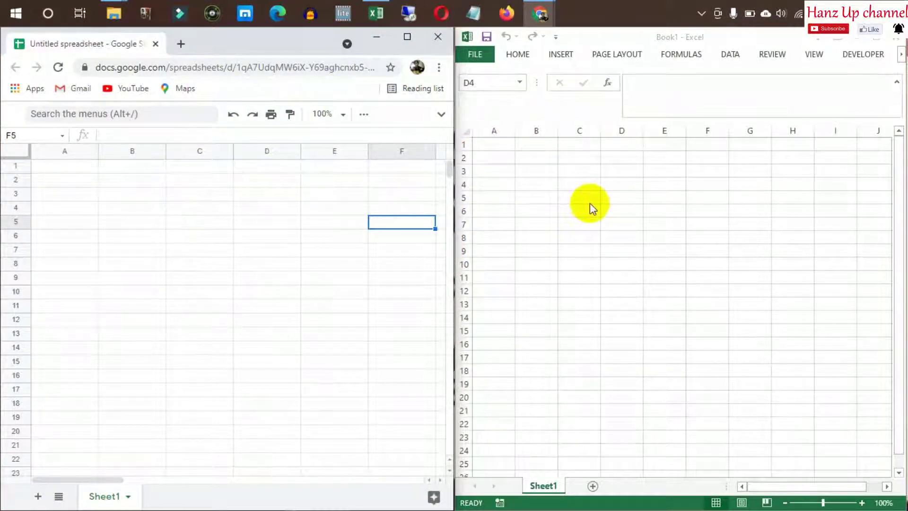
left_click(493, 147)
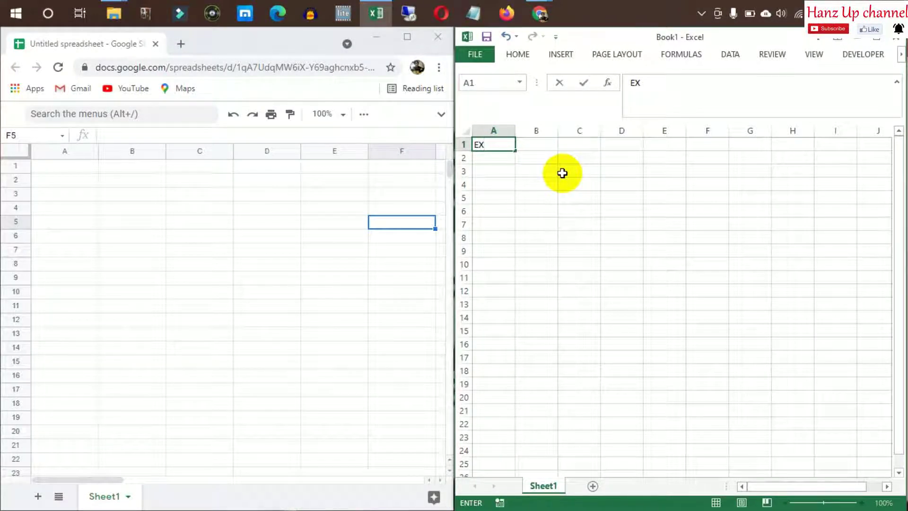
Enter 'Excel' in Excel's A1, correcting its capitalisation, then select A1 in Google Sheets
key("Return")
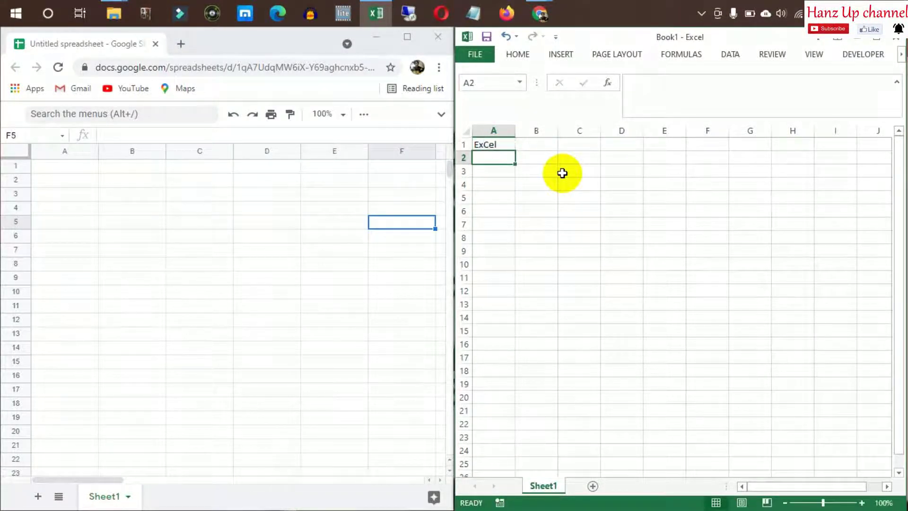
left_click(488, 146)
double_click(488, 146)
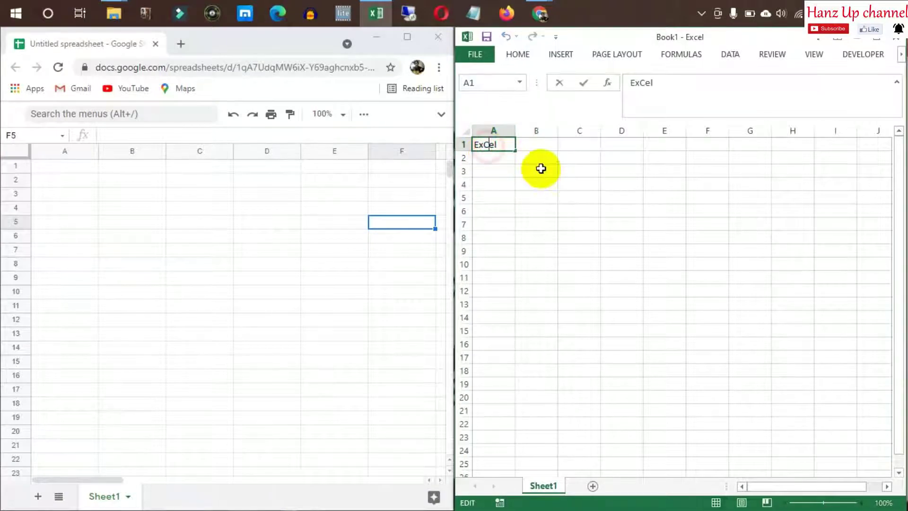
left_click(145, 253)
left_click(65, 166)
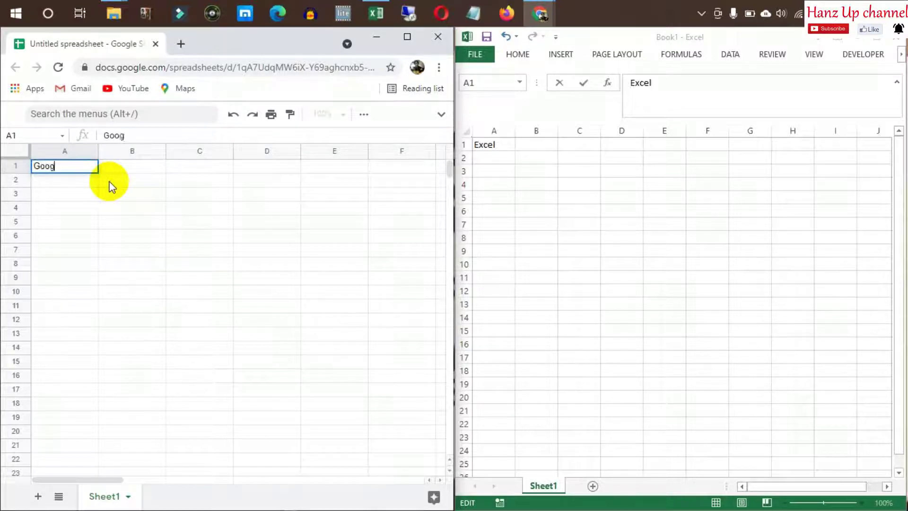
Enter 'G Sheet' in Google Sheets' A1 and make it bold
key("Return")
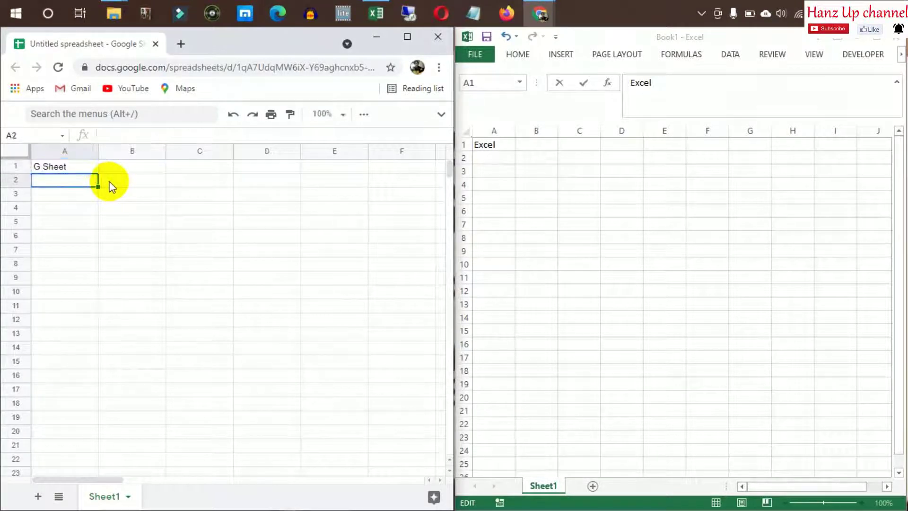
left_click(90, 166)
left_click(477, 145)
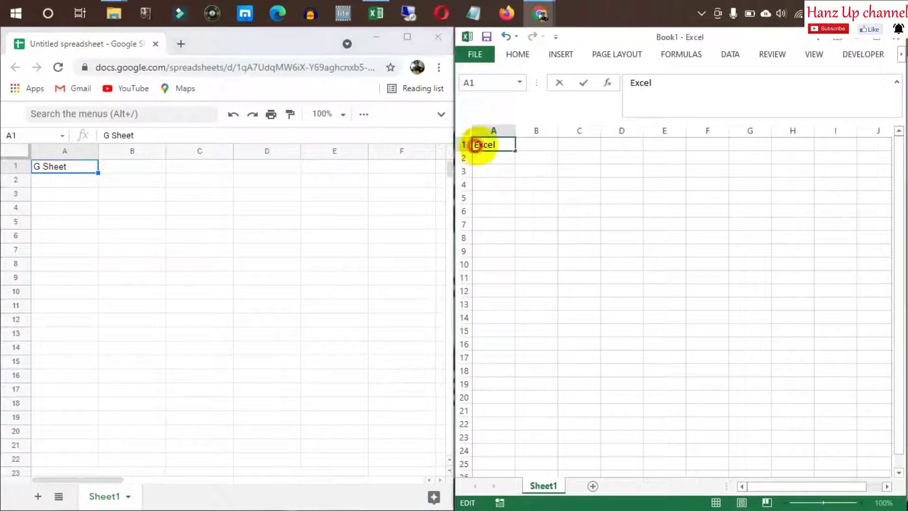
left_click(216, 246)
left_click(63, 167)
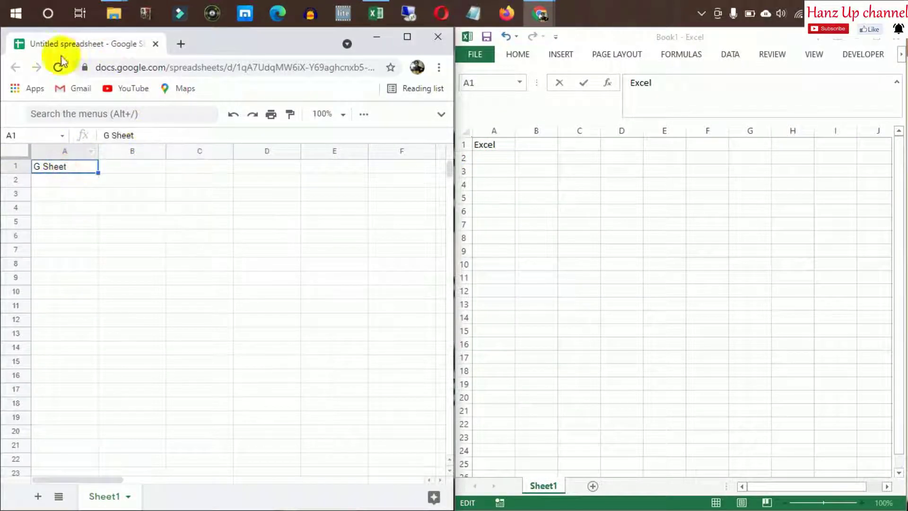
key("ctrl+b")
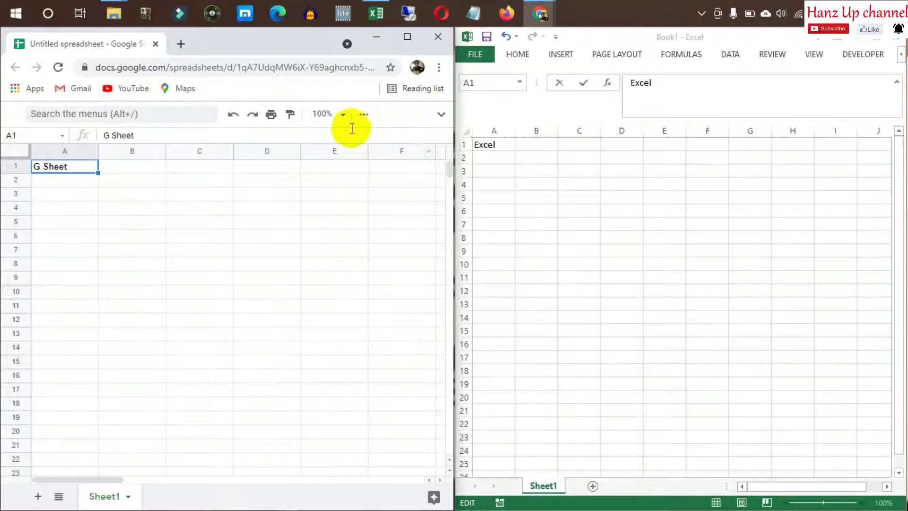
left_click(438, 118)
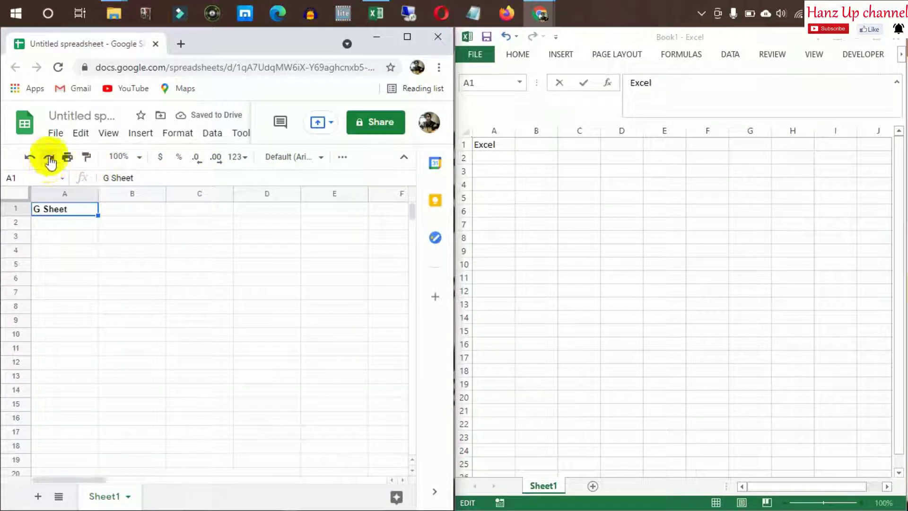
left_click(404, 157)
Make 'G Sheet' in Google Sheets' A1 red at font size 18
left_click(442, 114)
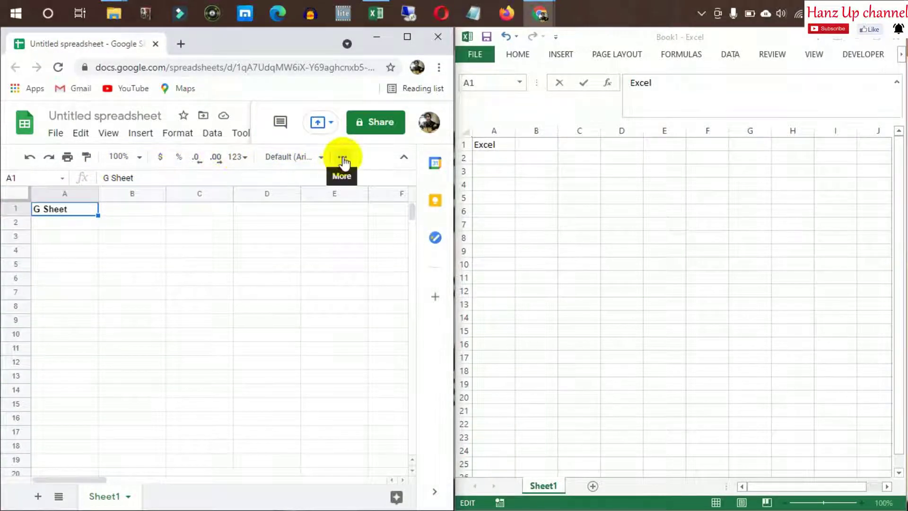
left_click(403, 38)
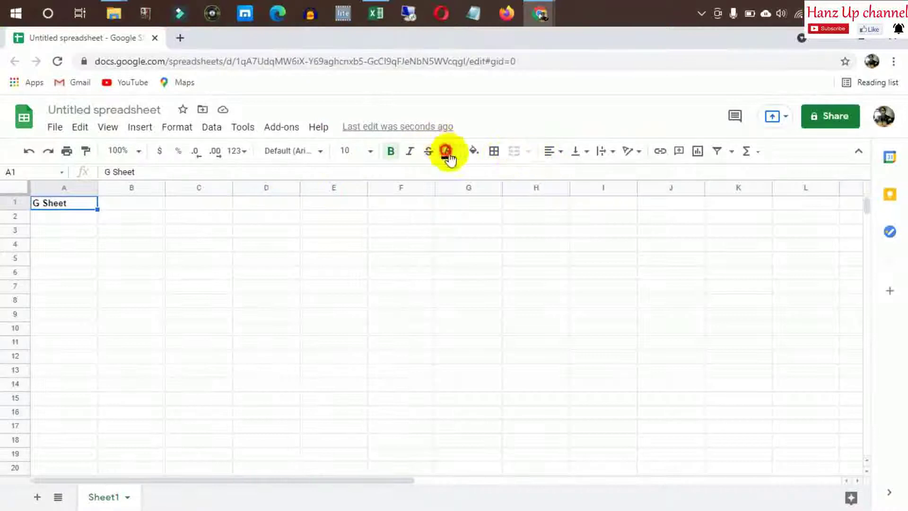
left_click(447, 151)
left_click(468, 214)
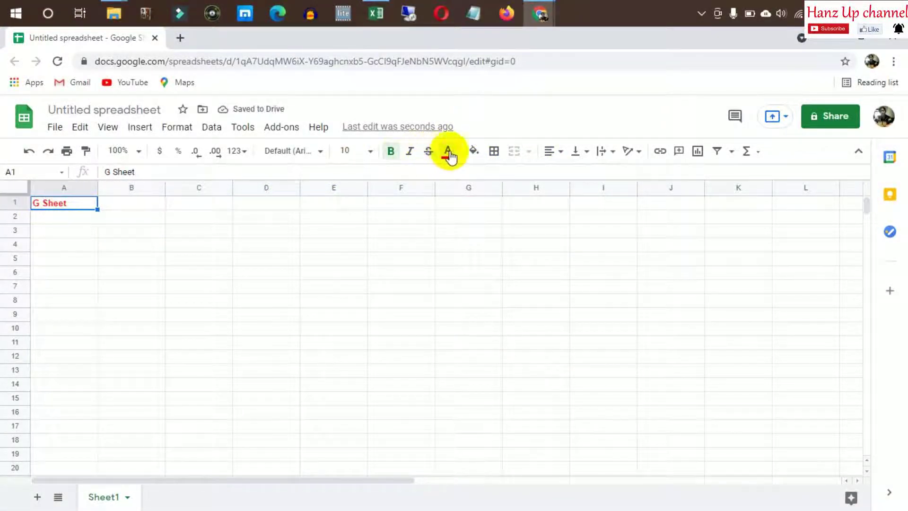
left_click(369, 152)
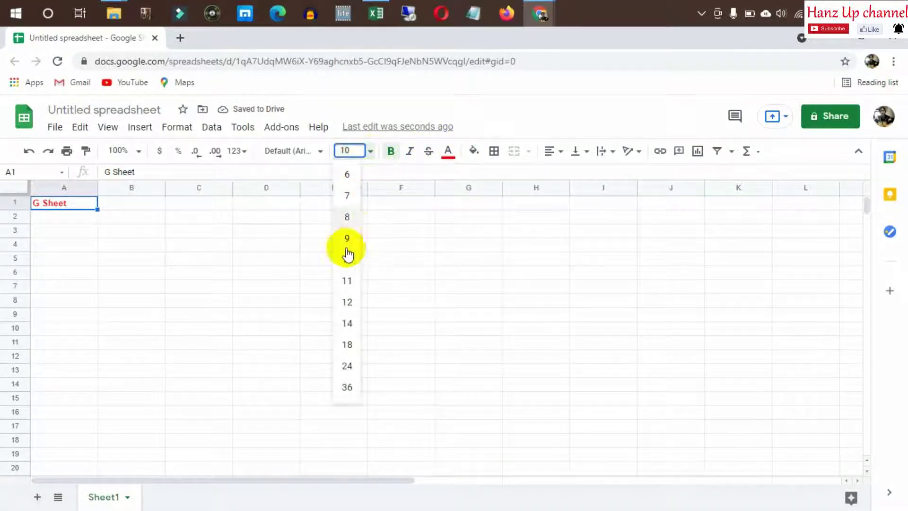
left_click(348, 345)
left_click(349, 215)
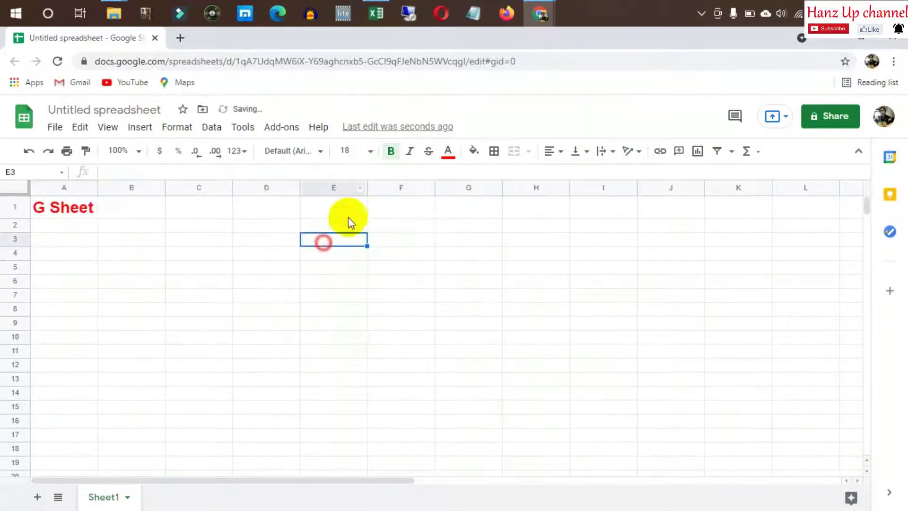
Restore the browser from full screen and shrink it aside
left_click(861, 39)
left_click_drag(580, 153, 584, 161)
double_click(583, 161)
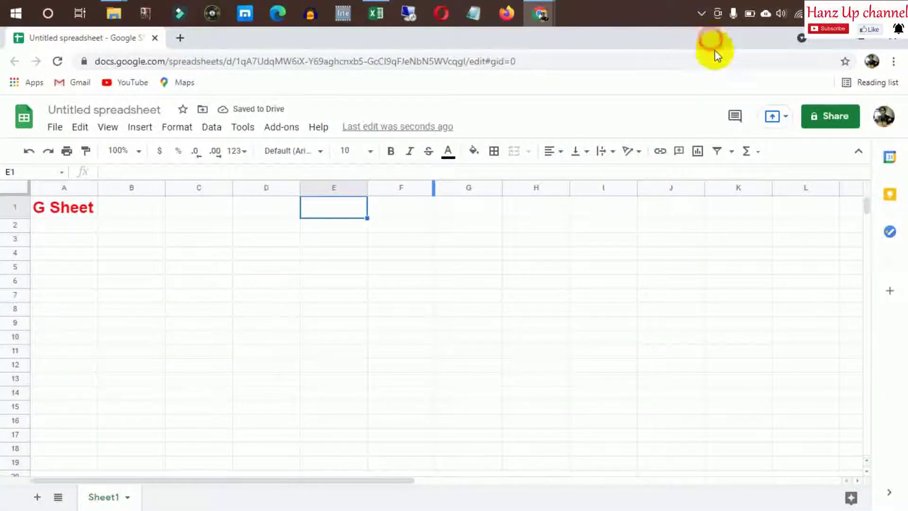
left_click_drag(535, 38, 210, 84)
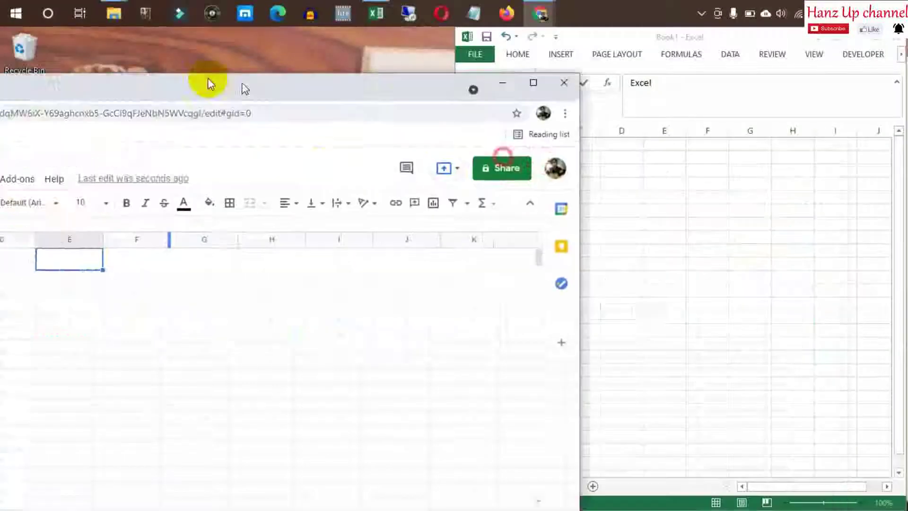
Snap Chrome to the left half and make Excel's A1 heading red at size 18
left_click_drag(373, 87, 0, 71)
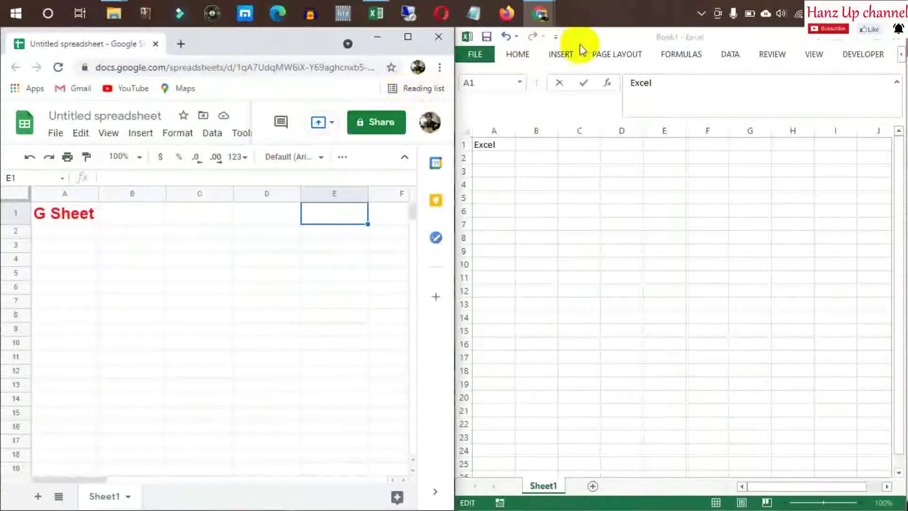
left_click(579, 211)
left_click(496, 144)
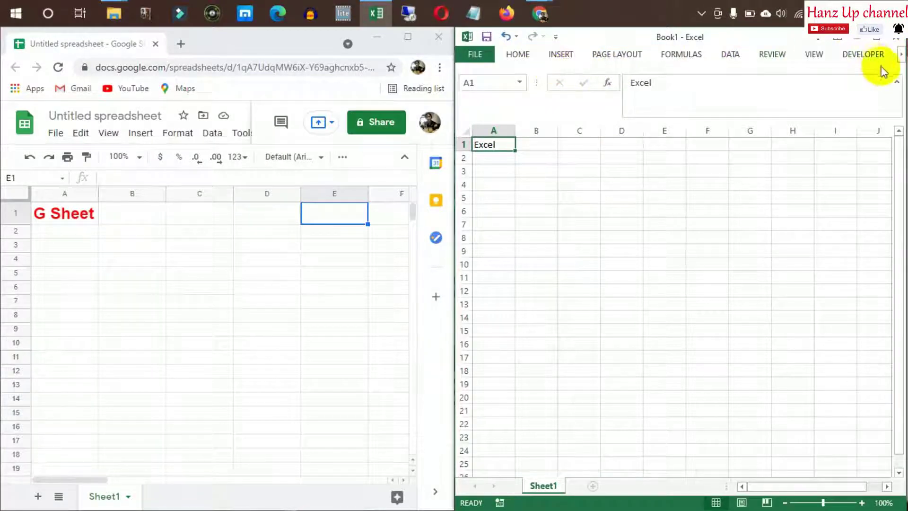
left_click(525, 56)
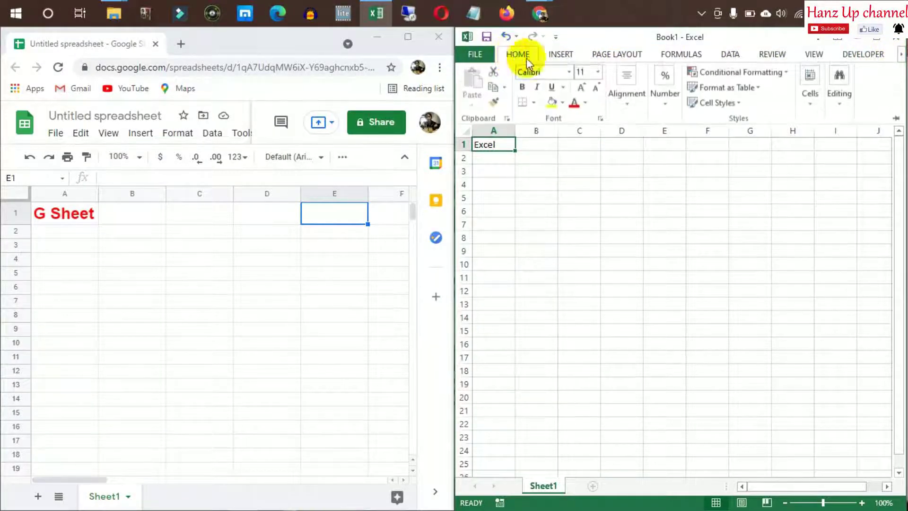
left_click(574, 104)
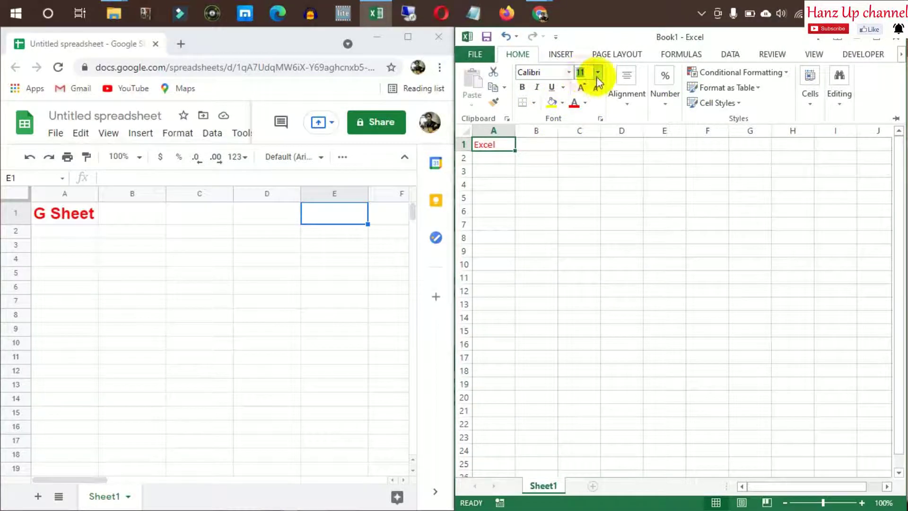
type("18")
key("Return")
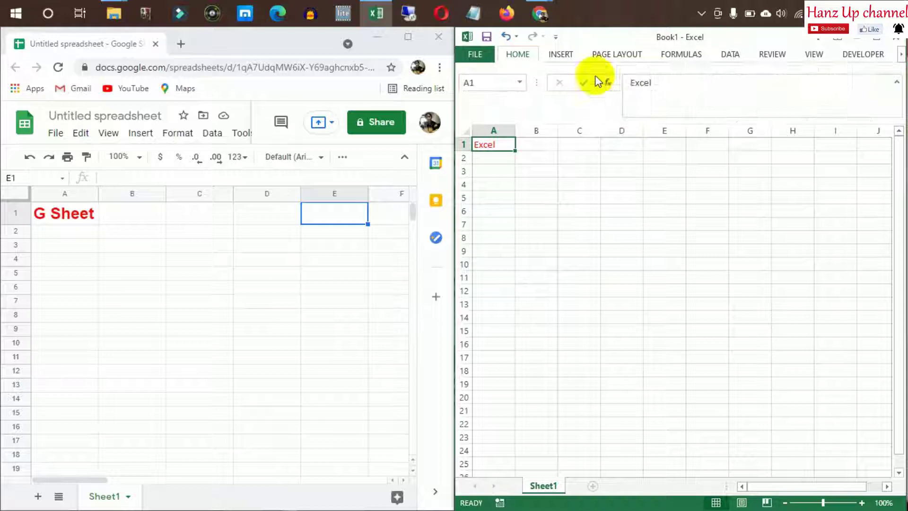
Check the enlarged heading, then maximize and restore the browser window
left_click(579, 275)
left_click(525, 199)
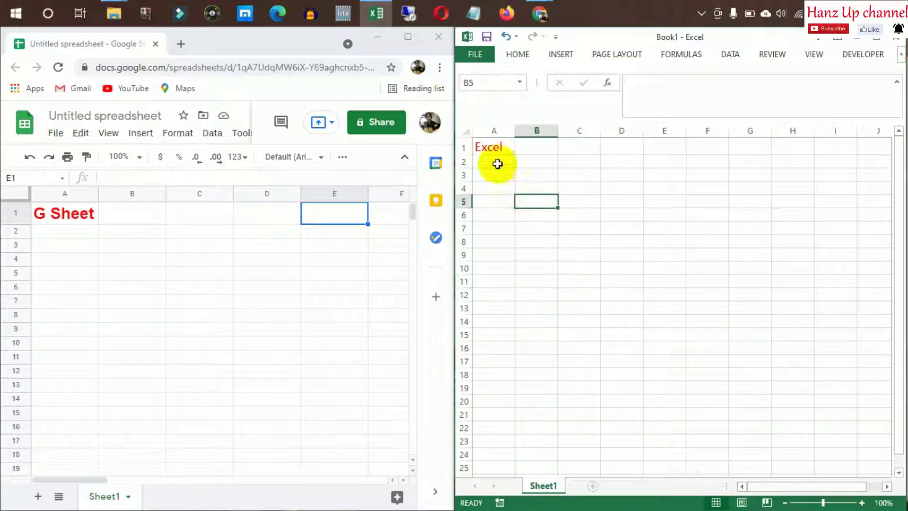
left_click(86, 218)
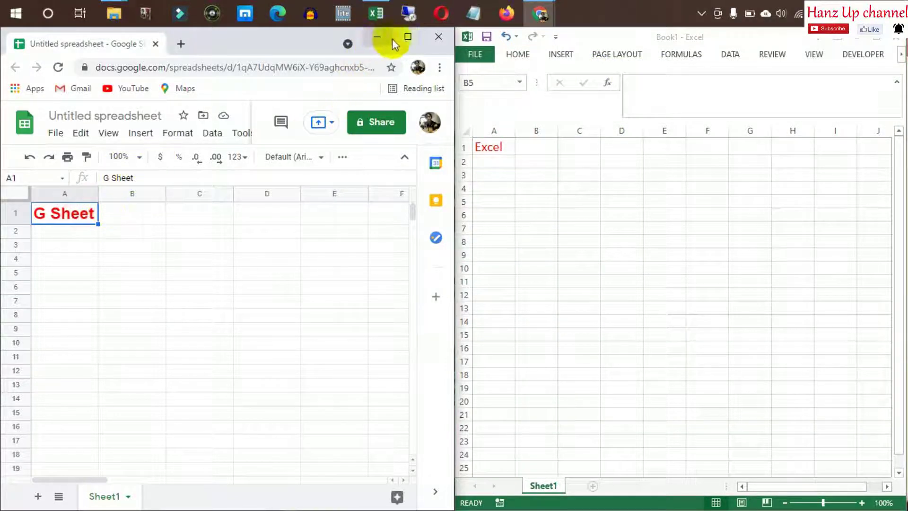
left_click(407, 37)
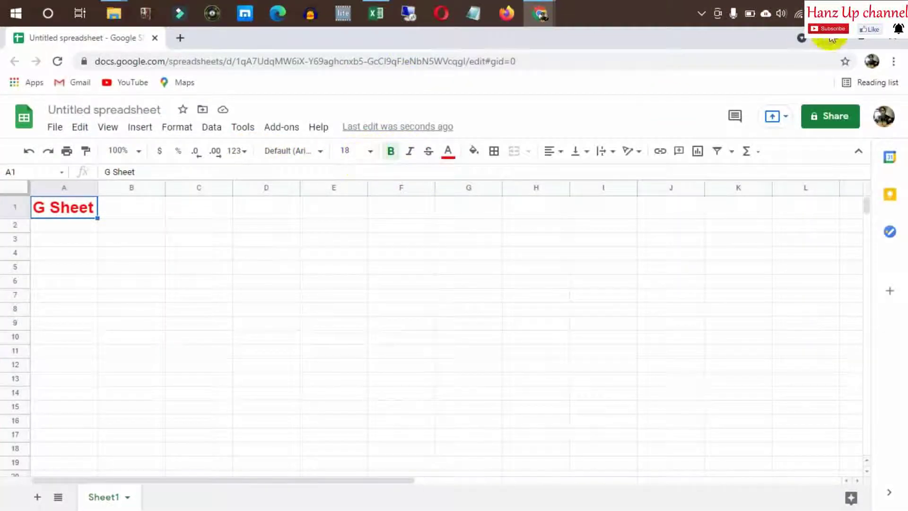
left_click(857, 40)
mouse_move(410, 81)
left_mouse_down()
mouse_move(61, 41)
mouse_move(403, 75)
left_mouse_up()
Snap the browser to the left half and make Excel's A1 heading bold
key("super+Left")
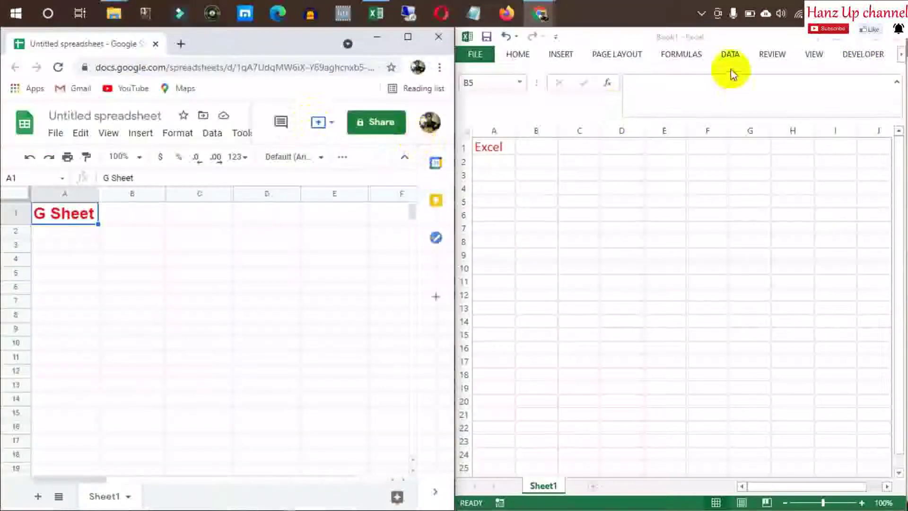
left_click(681, 42)
left_click(508, 147)
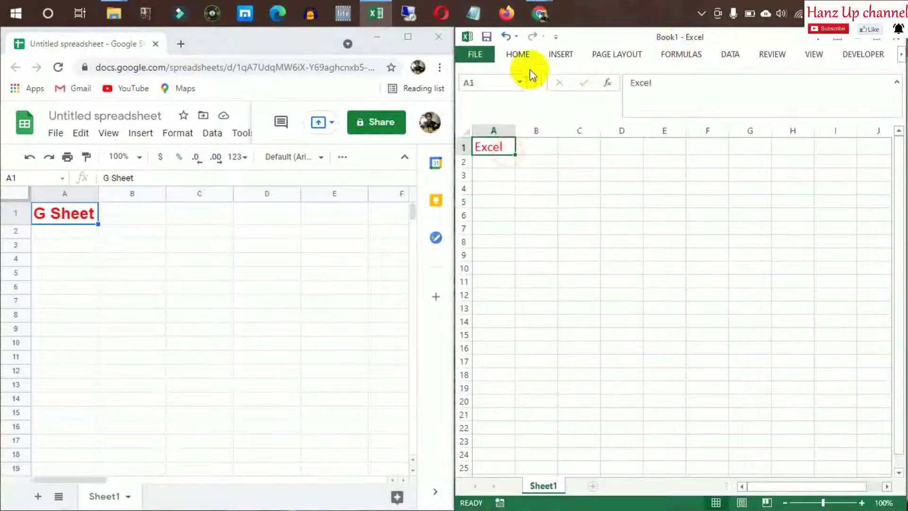
left_click(587, 70)
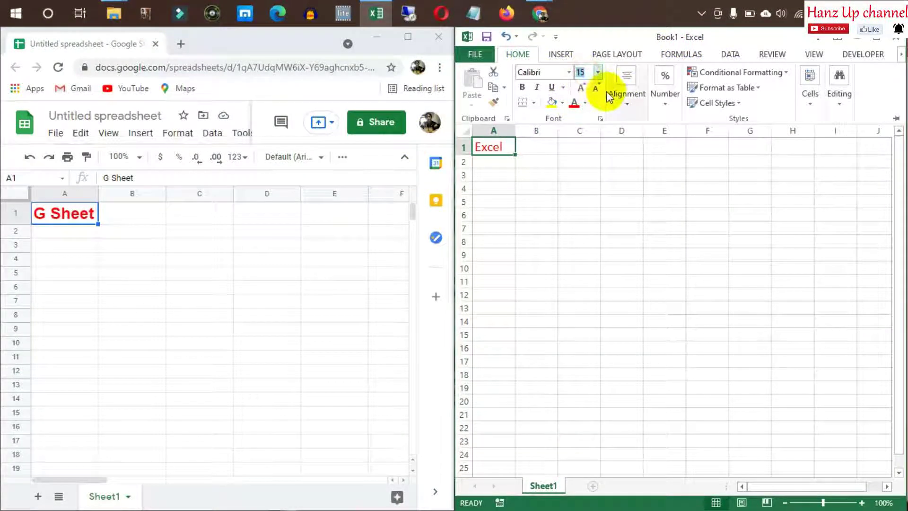
key("Return")
left_click(607, 222)
left_click(594, 195)
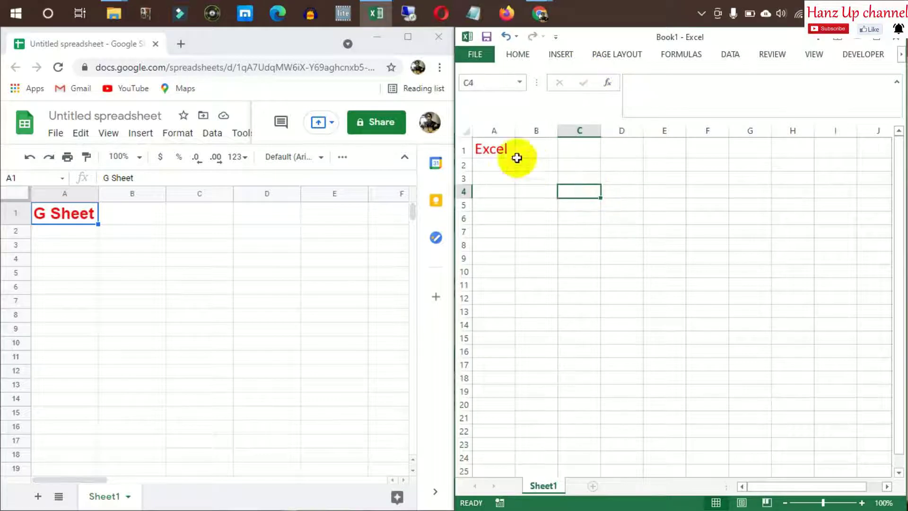
left_click(485, 150)
key("ctrl+b")
left_click(582, 216)
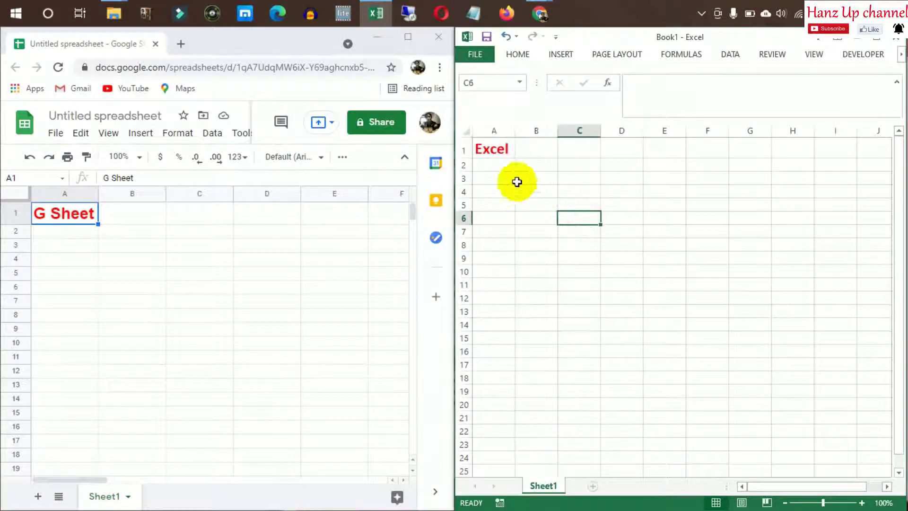
Select Excel cells A1, B1 and A2, then bring up the View ribbon tab
left_click(490, 152)
left_click(126, 274)
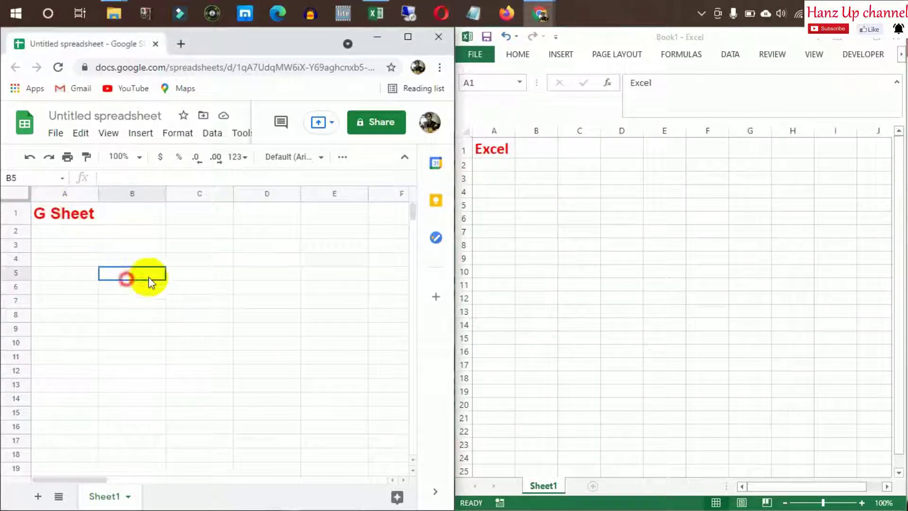
left_click(507, 151)
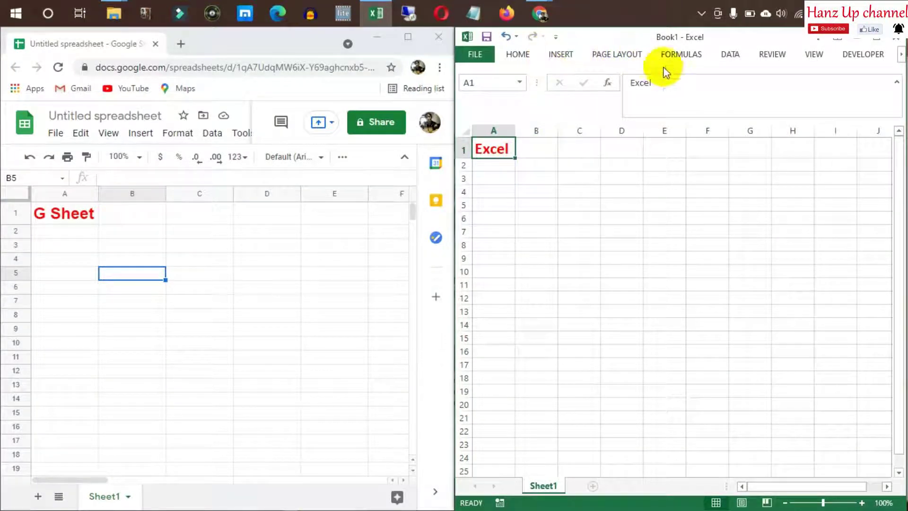
left_click(518, 155)
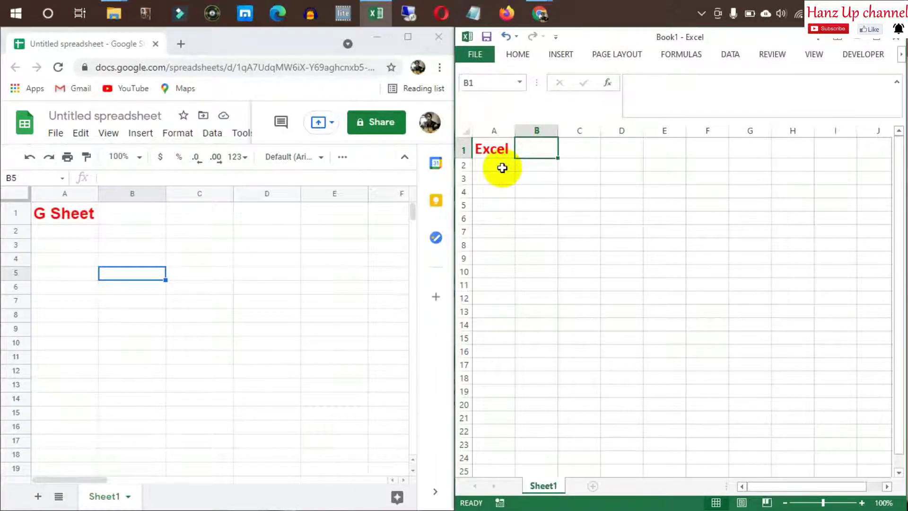
left_click(502, 168)
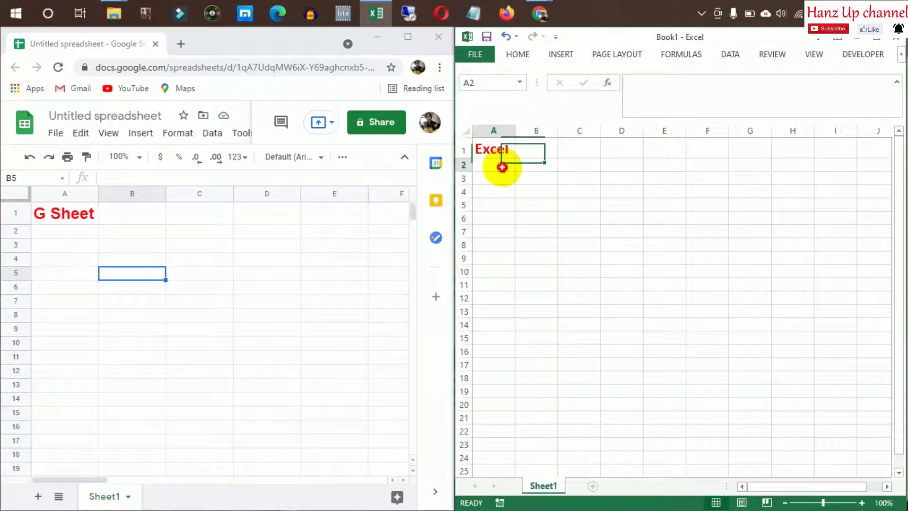
left_click(812, 56)
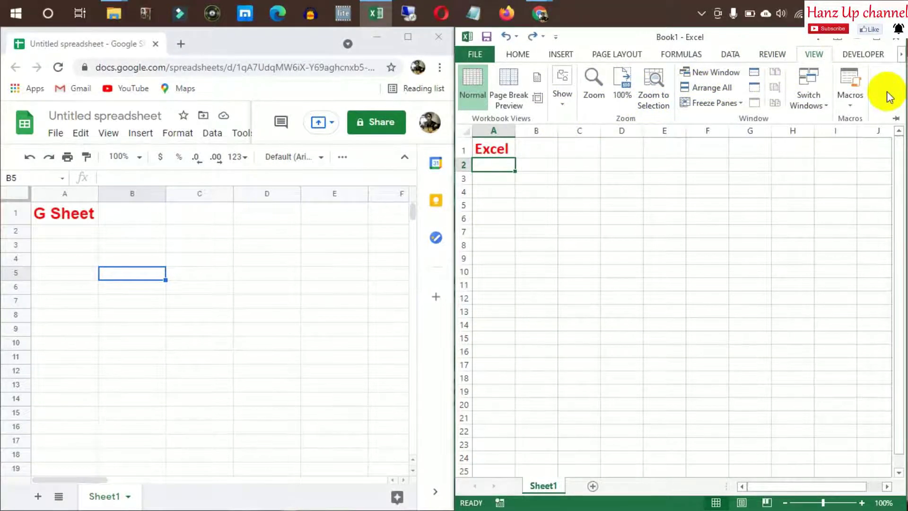
In maximized Excel, freeze row 1 and column A from cell B2
double_click(714, 37)
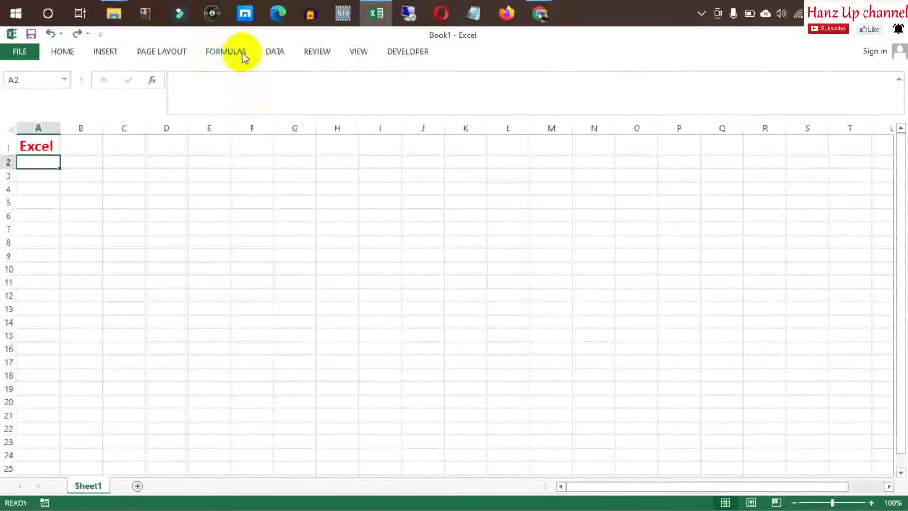
left_click(357, 53)
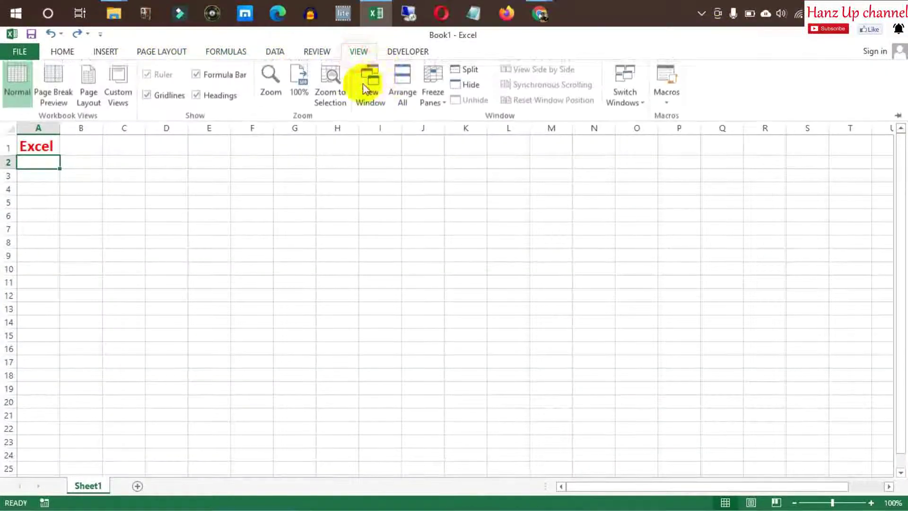
left_click(369, 86)
left_click(77, 162)
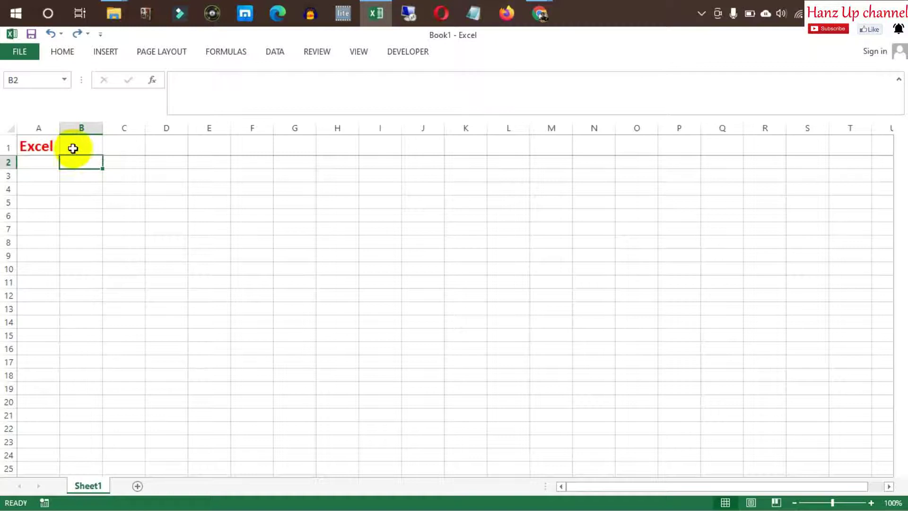
left_click(357, 52)
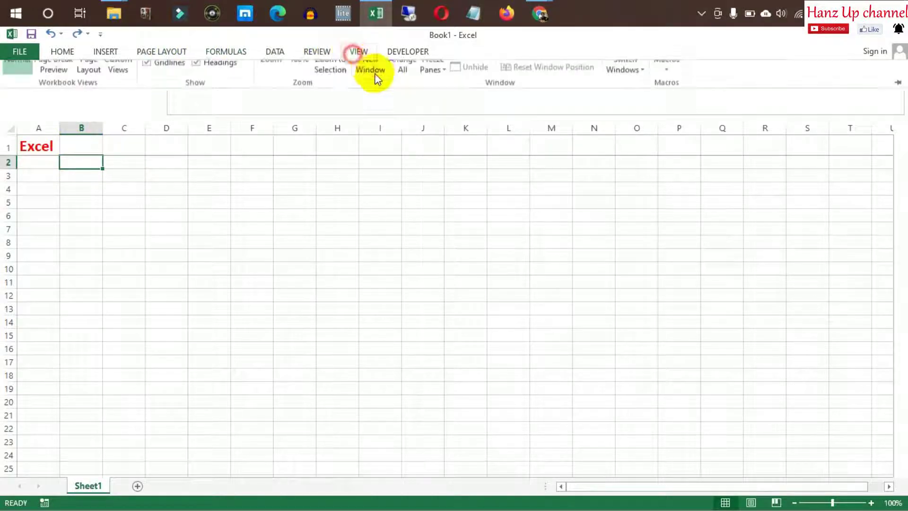
left_click(432, 97)
left_click(502, 136)
left_click(439, 98)
left_click(467, 124)
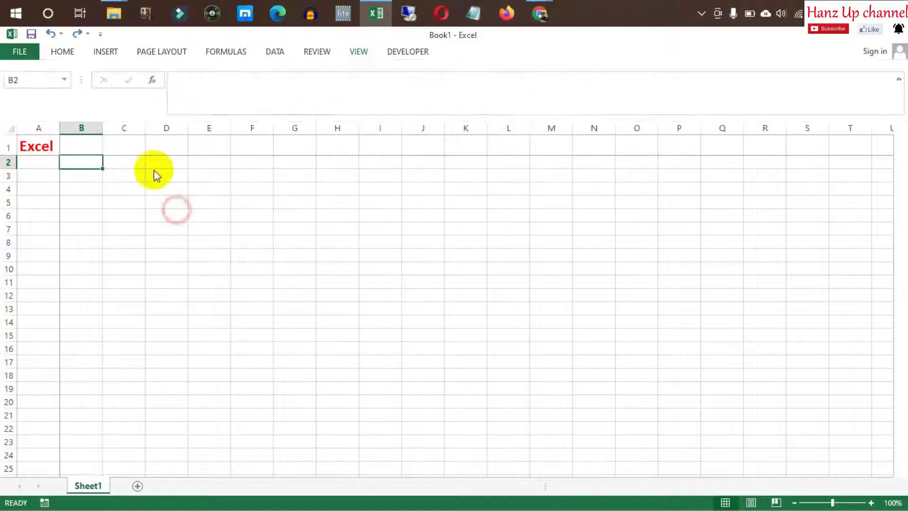
Scroll to test the frozen panes, then return Excel to the right half
scroll(90, 239, "down", 4)
scroll(89, 235, "up", 4)
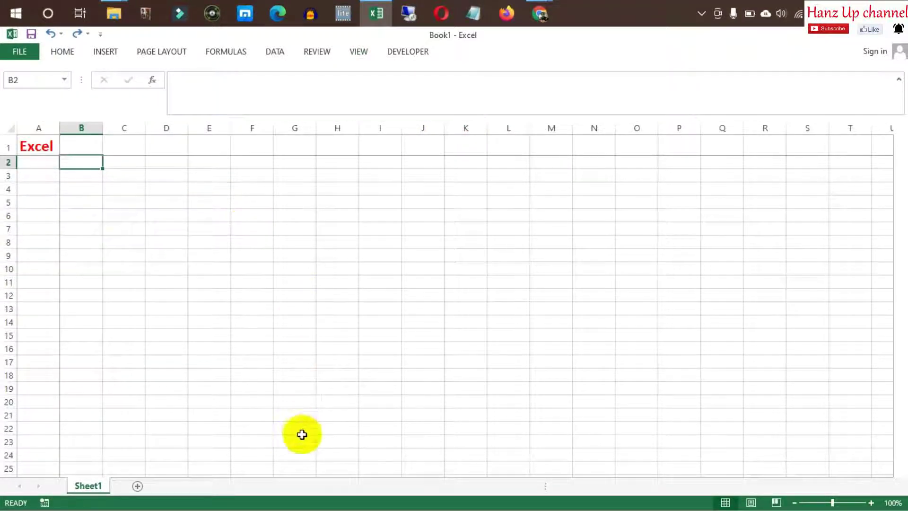
left_click(878, 38)
left_click_drag(583, 63, 907, 71)
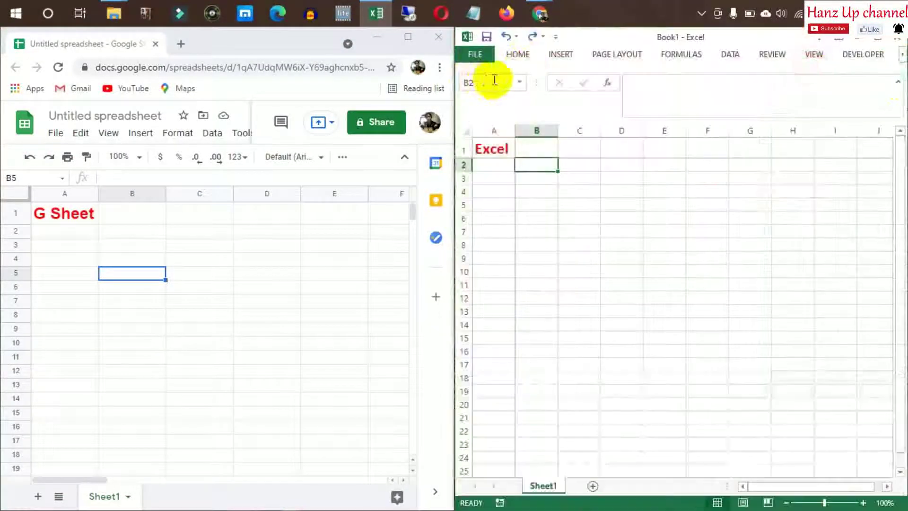
Maximize Google Sheets and freeze rows up to row 1 via View > Freeze
left_click(239, 47)
left_click(48, 221)
left_click(109, 220)
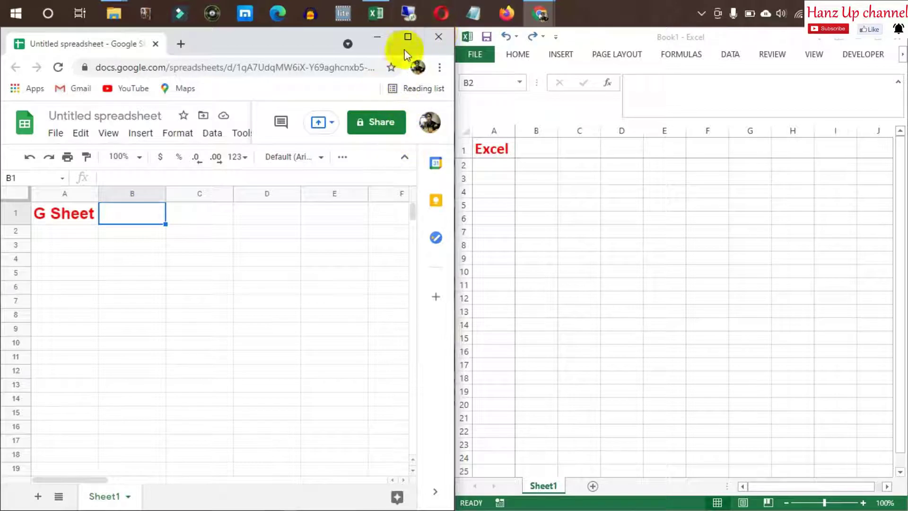
left_click(408, 37)
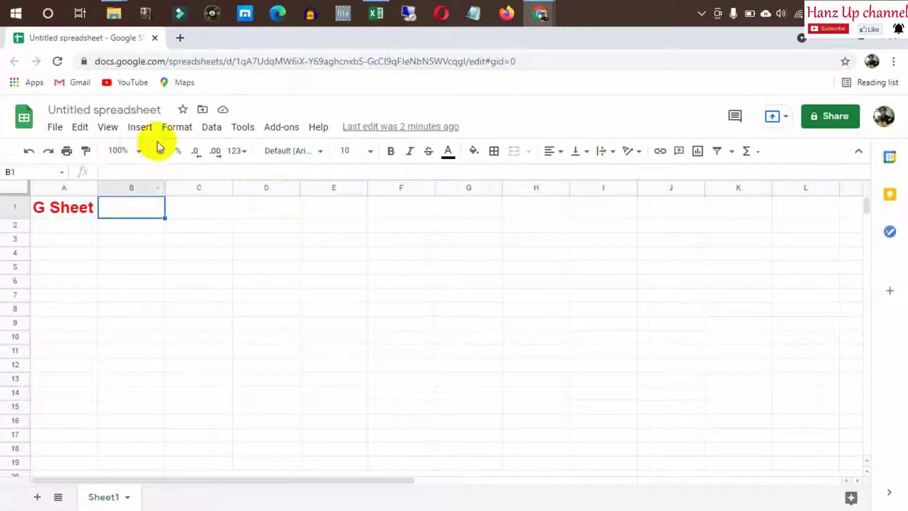
left_click(93, 207)
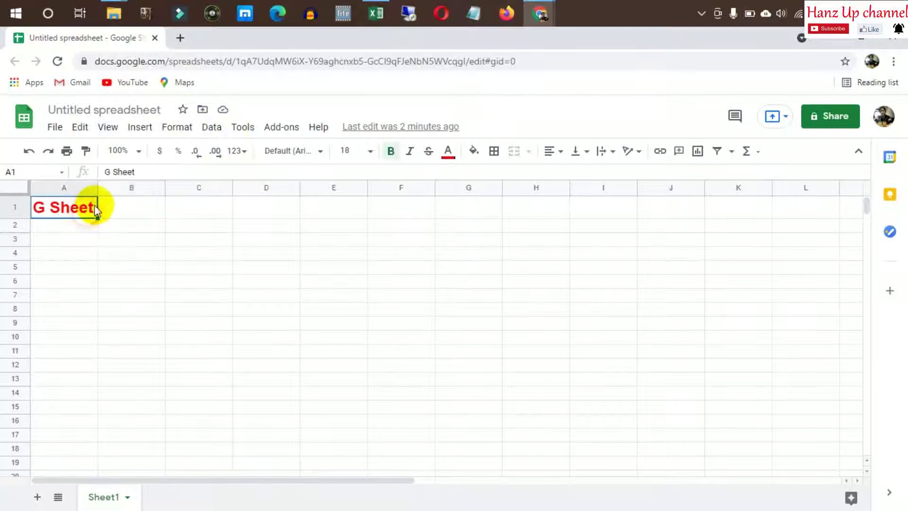
left_click(117, 226)
left_click(117, 211)
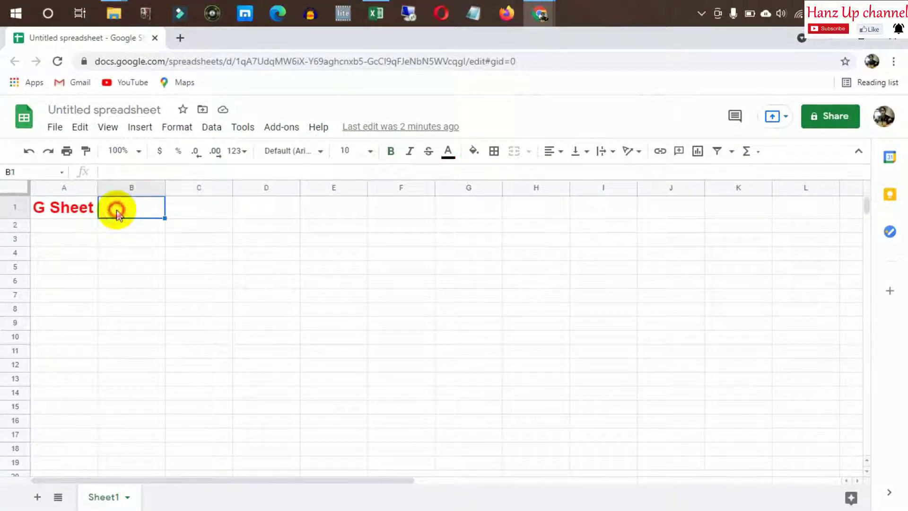
left_click(107, 126)
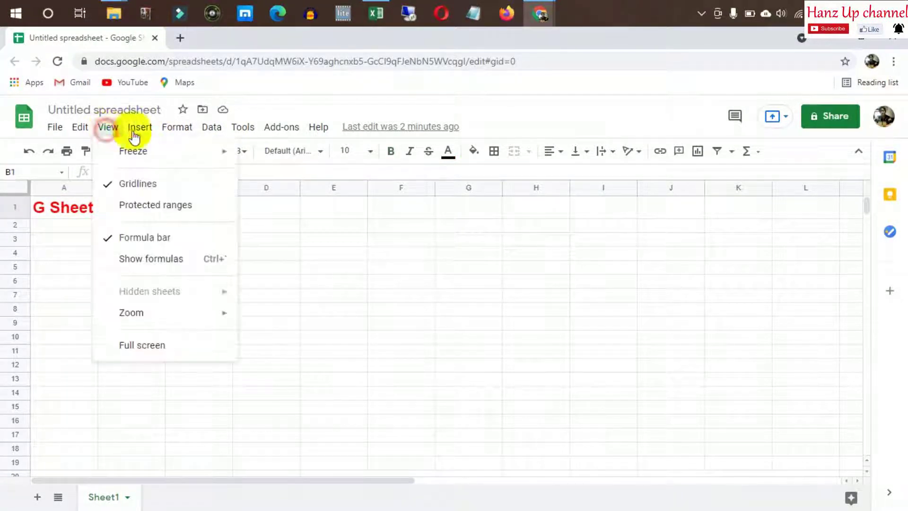
mouse_move(140, 127)
mouse_move(108, 127)
mouse_move(141, 151)
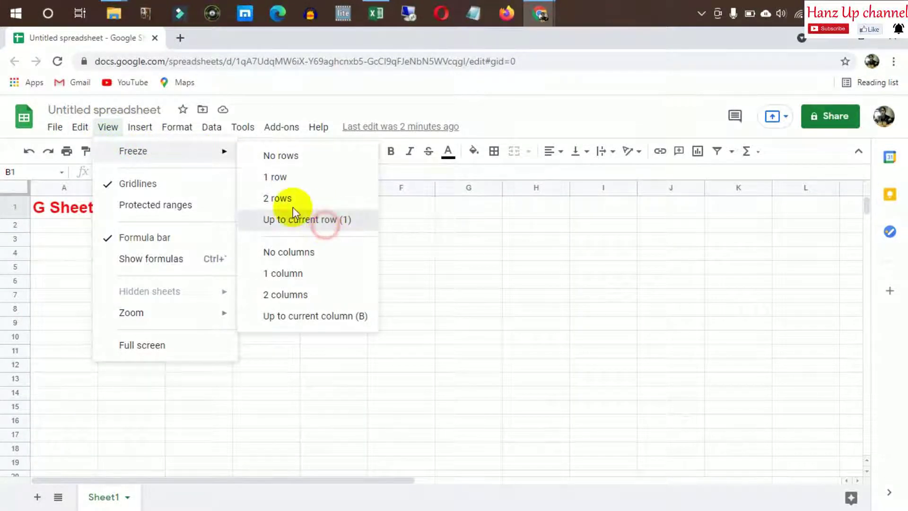
left_click(325, 226)
left_click(160, 276)
Freeze columns up to column A via View > Freeze
left_click(78, 228)
left_click(107, 127)
mouse_move(139, 127)
mouse_move(109, 127)
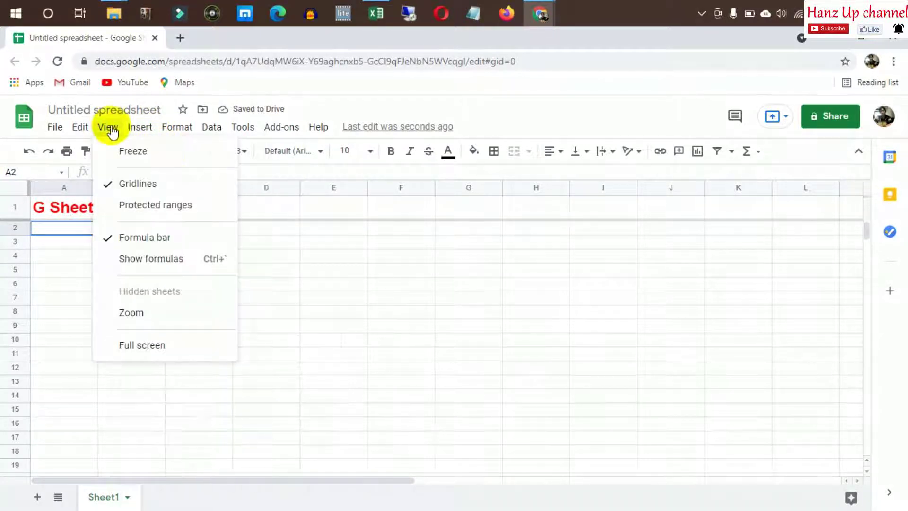
mouse_move(177, 152)
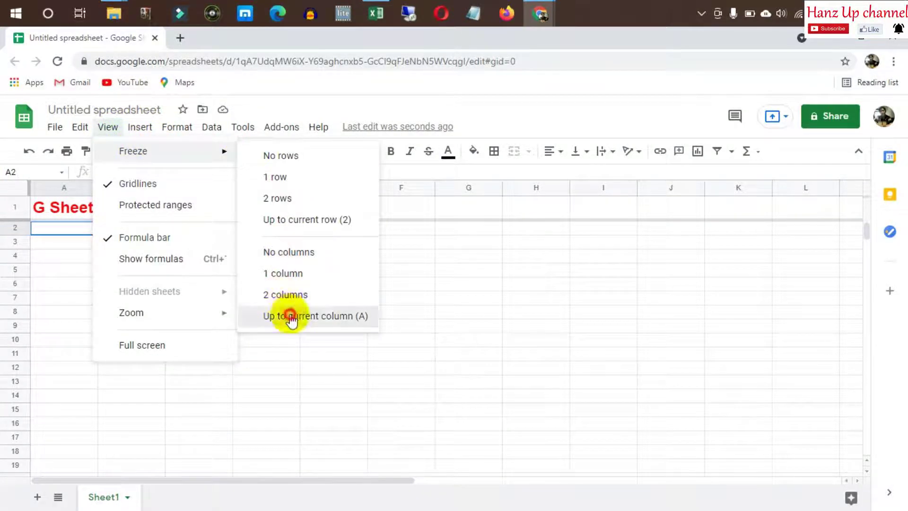
left_click(291, 316)
left_click(174, 226)
left_click(120, 230)
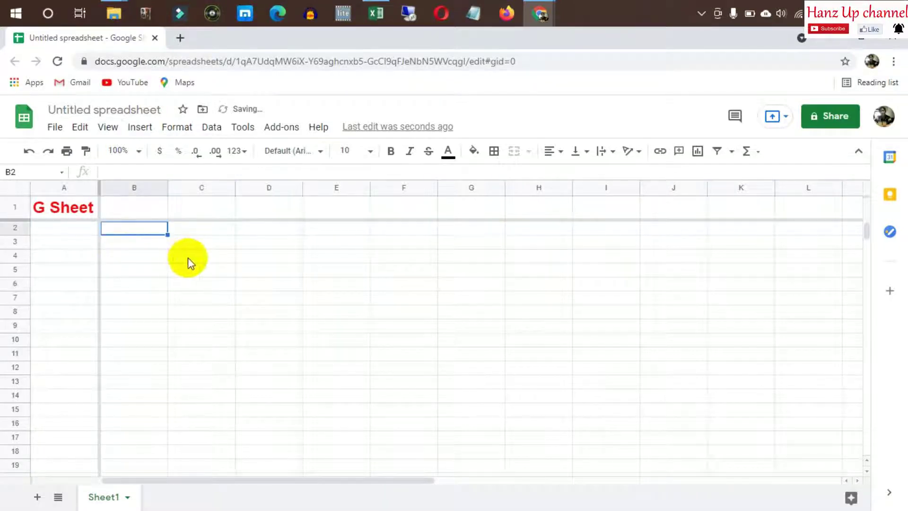
Snap Google Sheets back to the left half and scroll Excel to check frozen panes
left_click(865, 42)
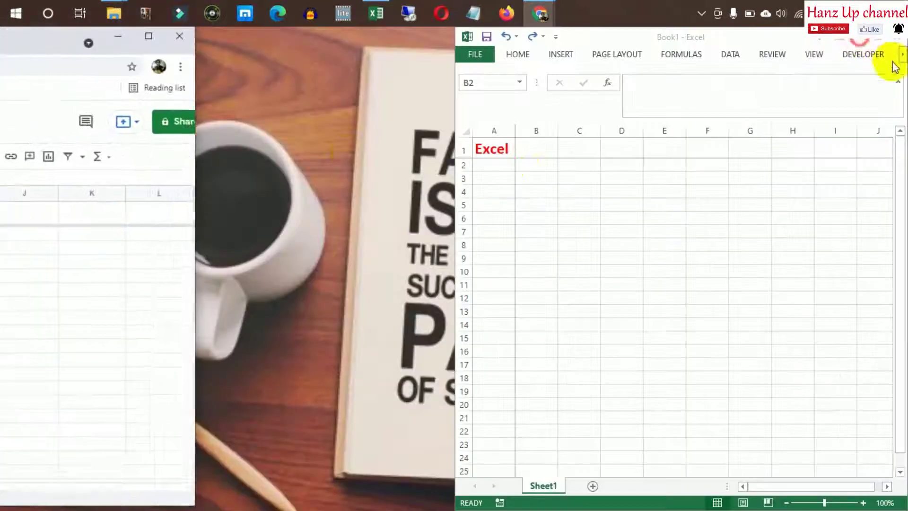
left_click_drag(33, 38, 0, 48)
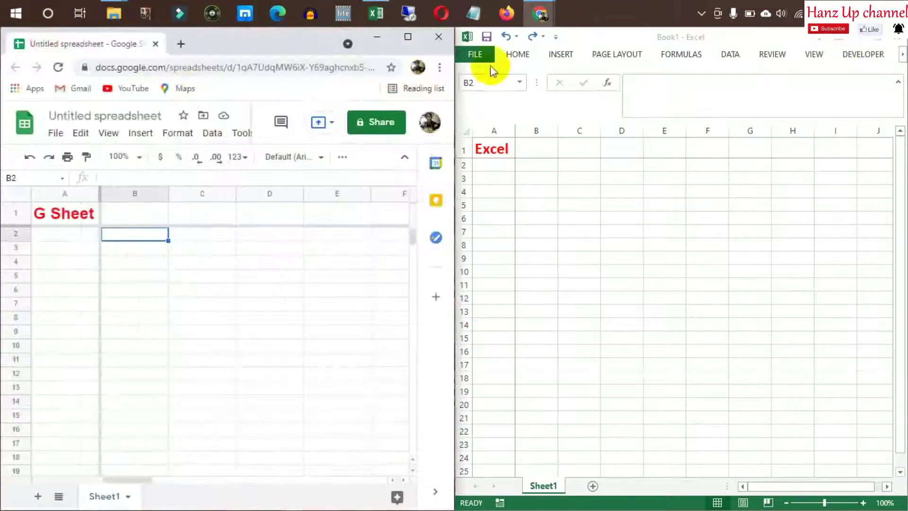
left_click(578, 216)
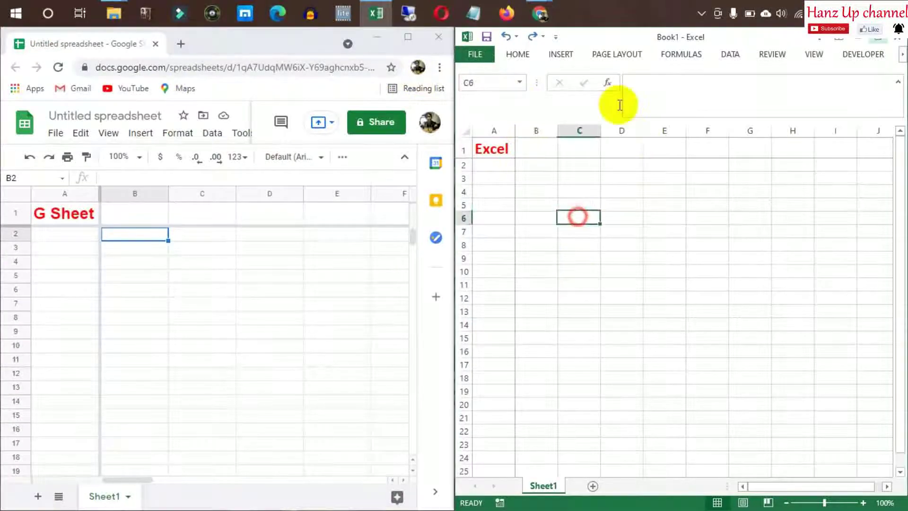
left_click(535, 163)
scroll(548, 203, "down", 11)
scroll(548, 203, "up", 11)
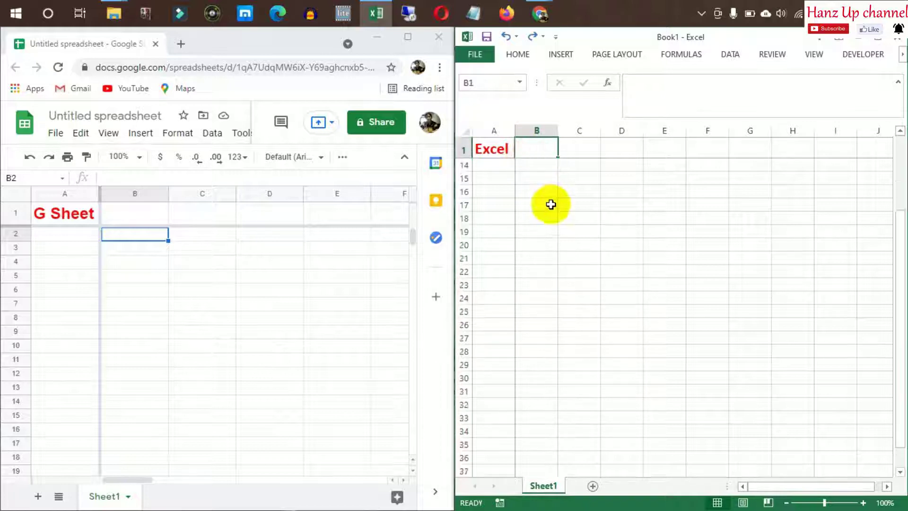
Enter 'Kolom' in Excel's B1 and 'Baris' in A2, then copy B1
key("F2")
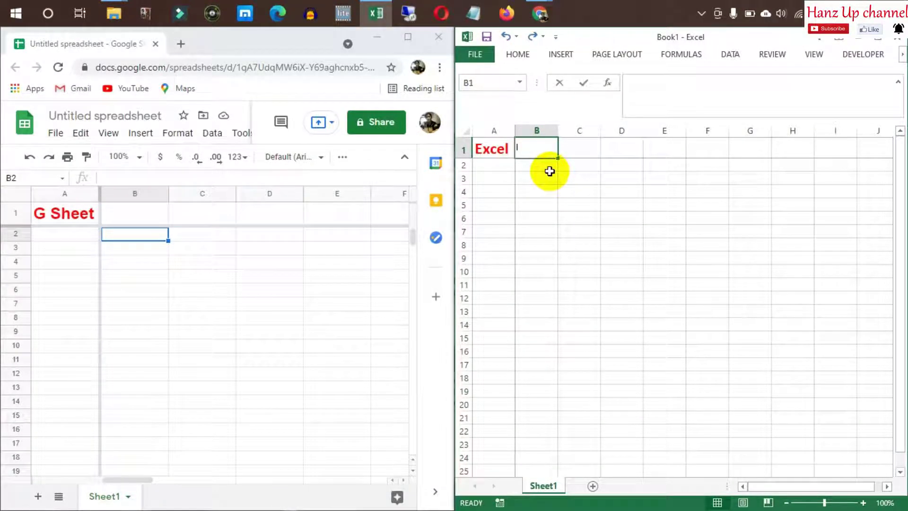
type("B")
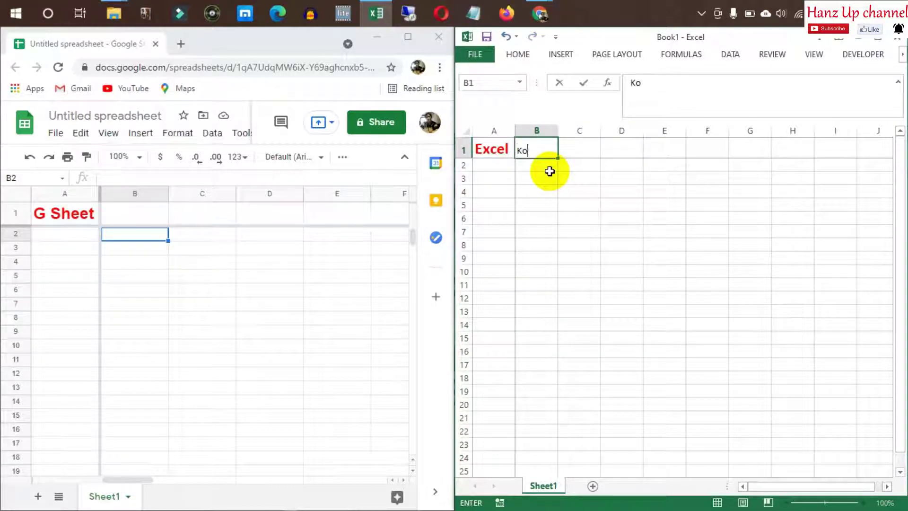
key("Return")
key("Left")
type("Baru")
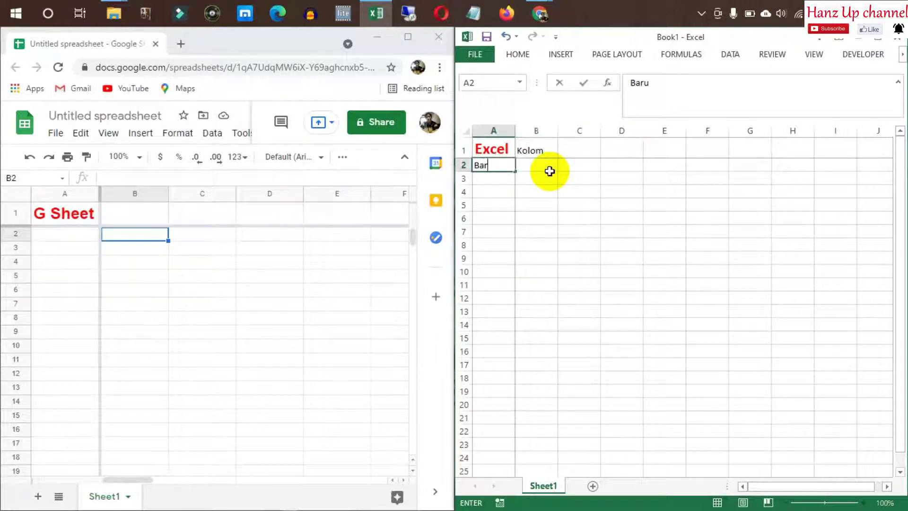
key("Return")
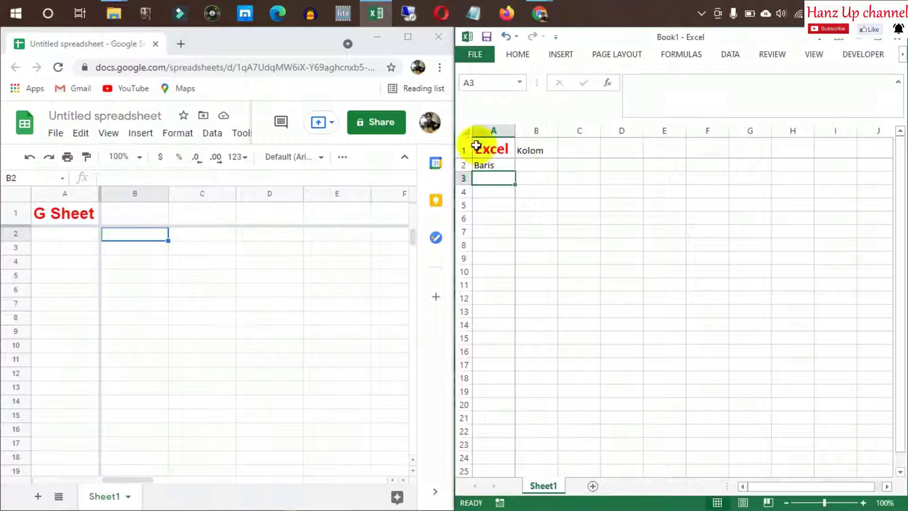
left_click(533, 154)
key("ctrl+c")
left_click(608, 237)
Enter 'Kolom' in Google Sheets' B1 and 'Baris' in A2, then select cells D7, D8:D9 and D5
left_click(135, 215)
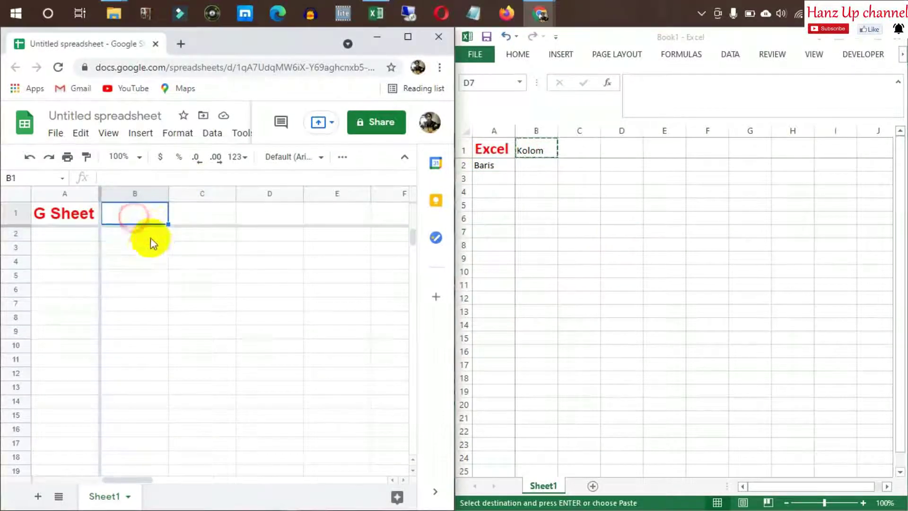
left_click(134, 214)
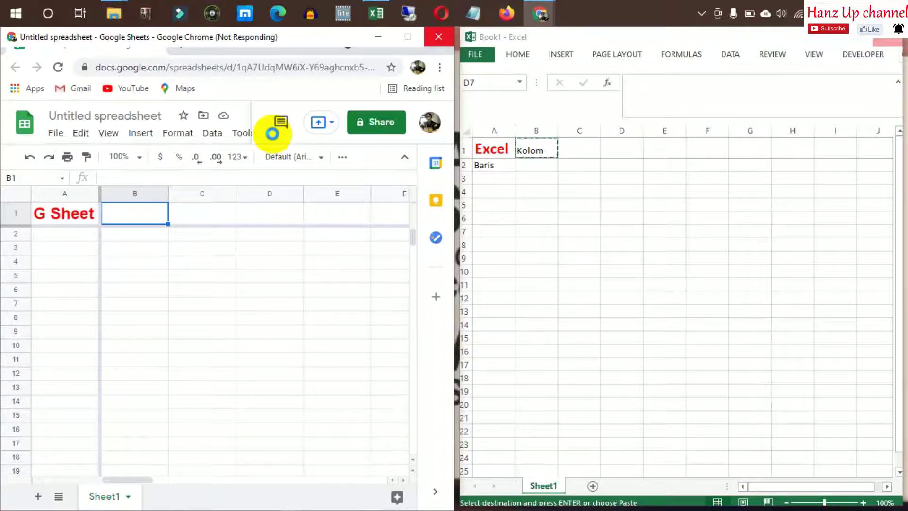
left_click(701, 13)
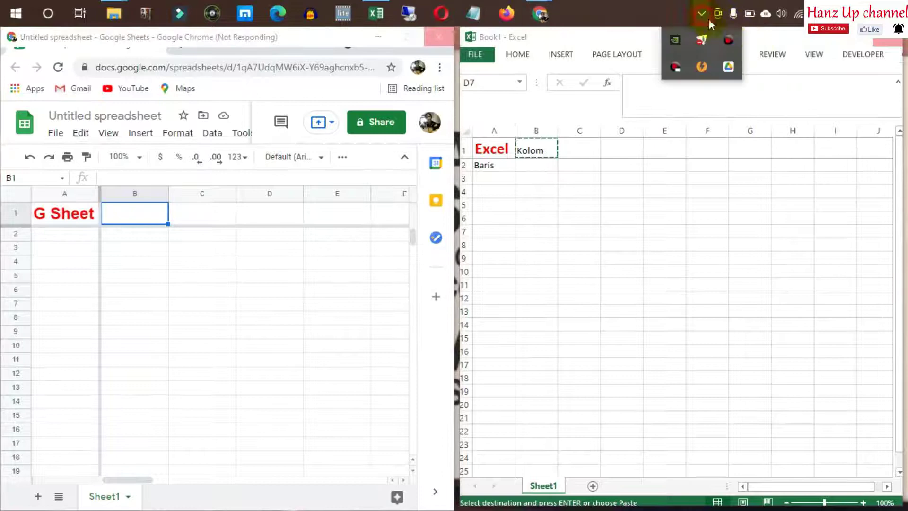
left_click(729, 43)
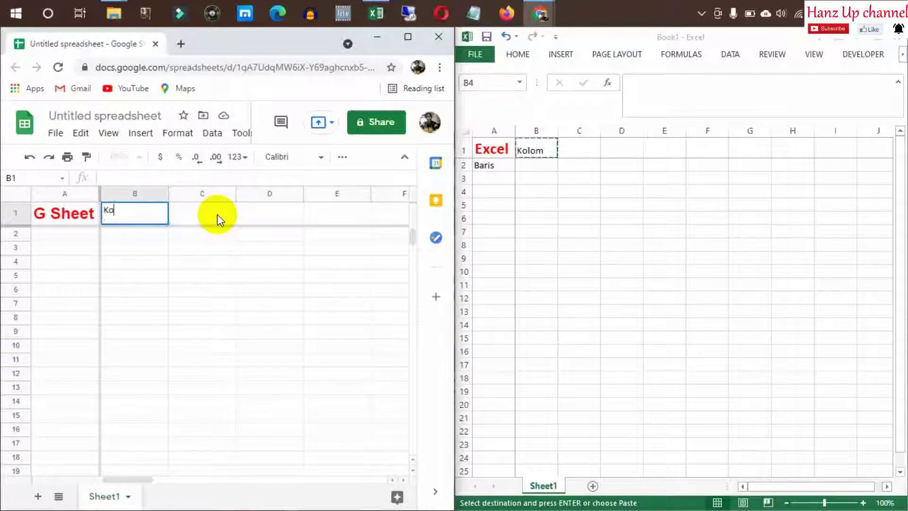
type("m")
key("Return")
key("Left")
type("Baris")
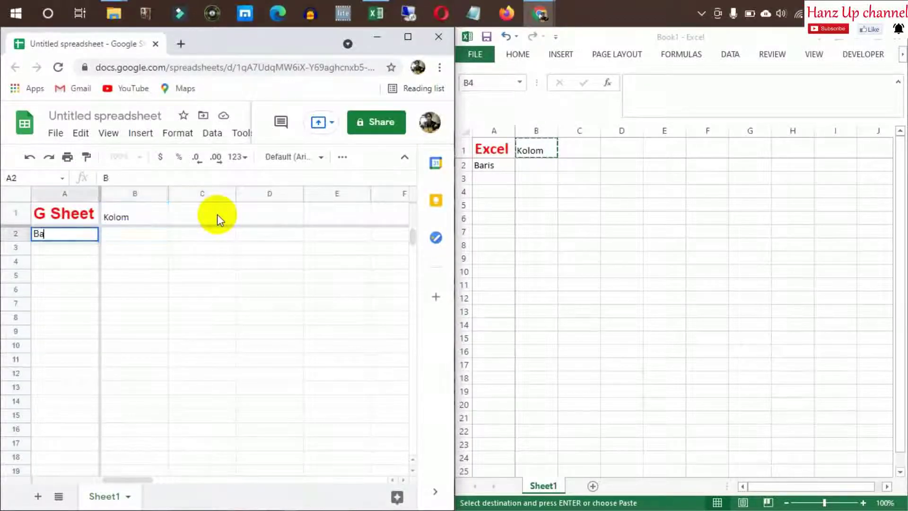
key("Return")
left_click(251, 308)
left_click_drag(282, 330, 276, 316)
left_click(263, 278)
left_click(155, 233)
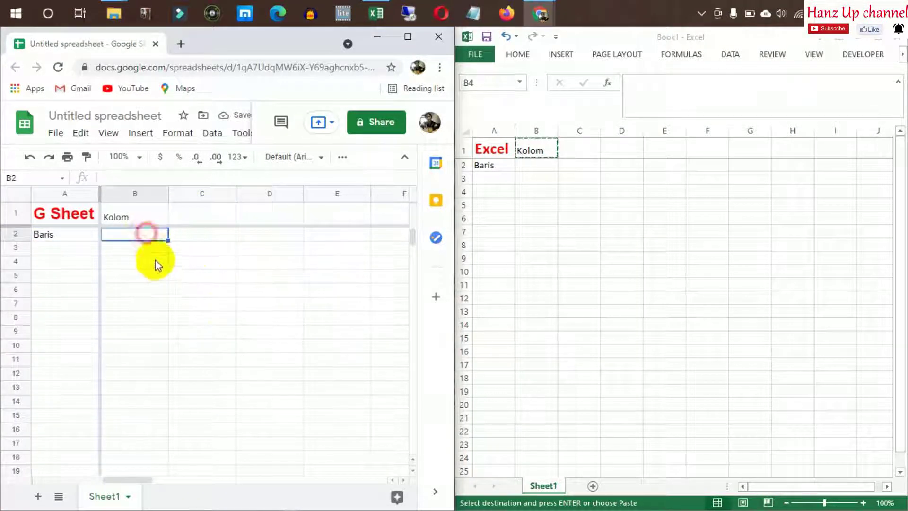
scroll(156, 272, "down", 4)
scroll(161, 277, "up", 4)
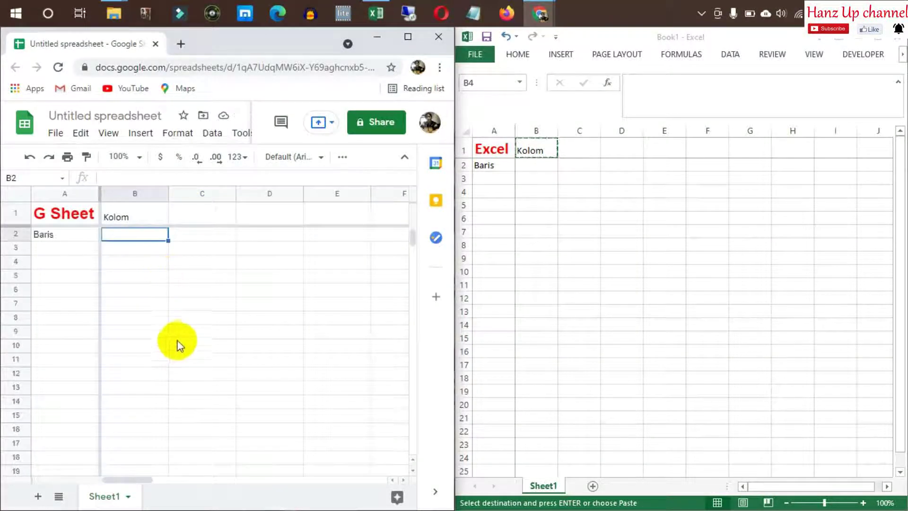
scroll(180, 324, "down", 6)
scroll(183, 324, "up", 6)
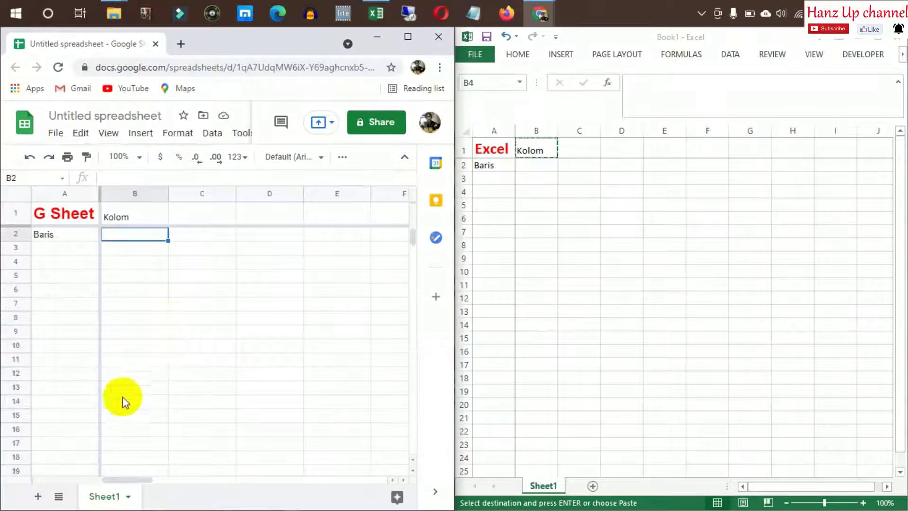
left_click_drag(146, 481, 81, 475)
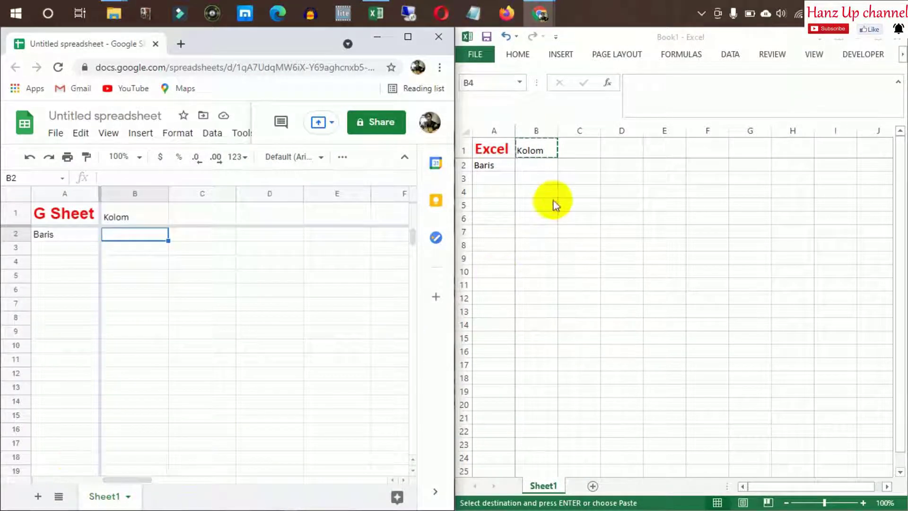
left_click(525, 166)
scroll(861, 233, "down", 7)
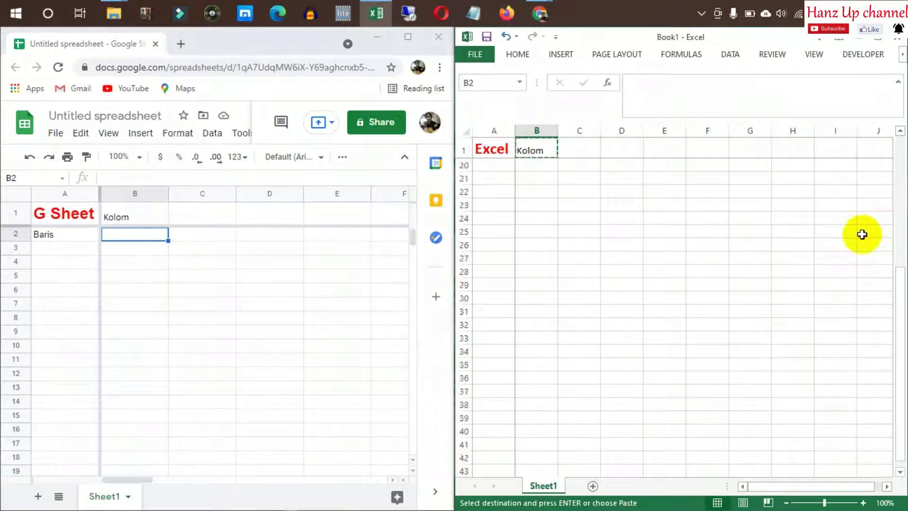
scroll(861, 237, "up", 7)
left_click_drag(770, 487, 648, 415)
left_click(539, 151)
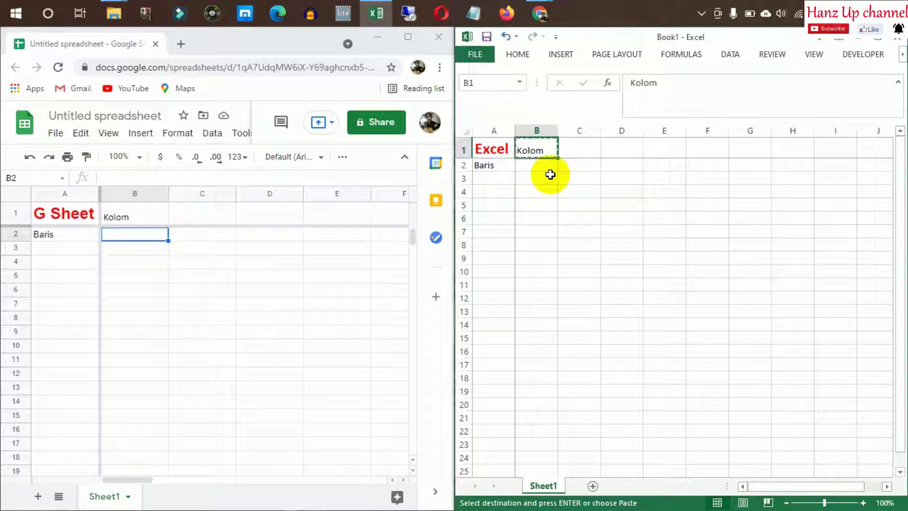
left_click(549, 233)
left_click(563, 179)
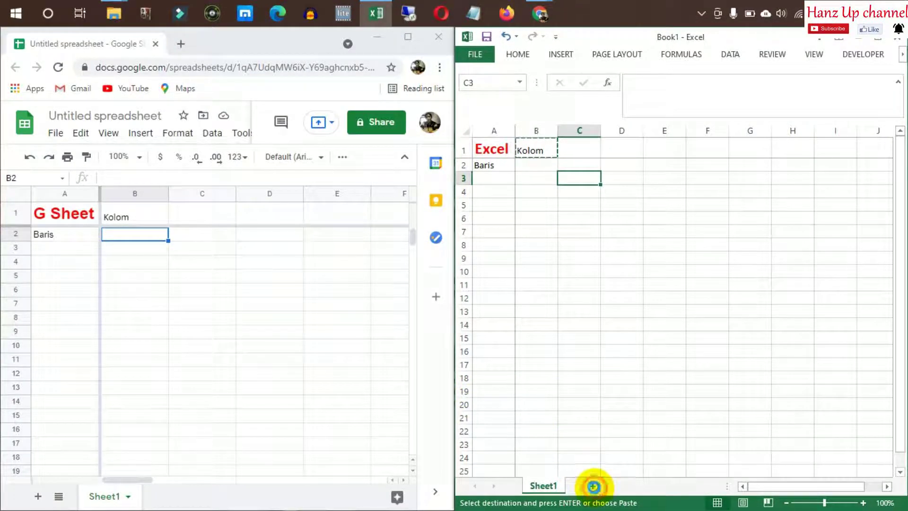
Add a new empty Sheet2 to the Google spreadsheet
left_click(593, 486)
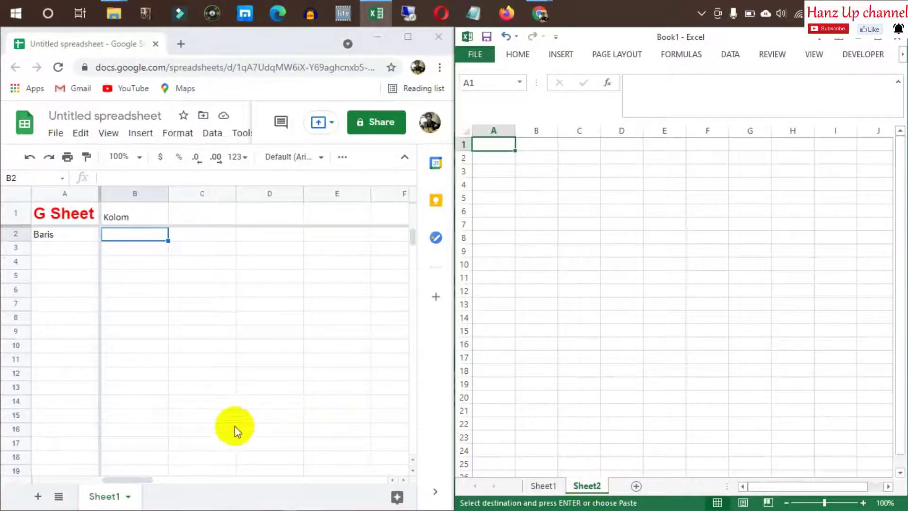
left_click(37, 496)
left_click(136, 223)
left_click(77, 210)
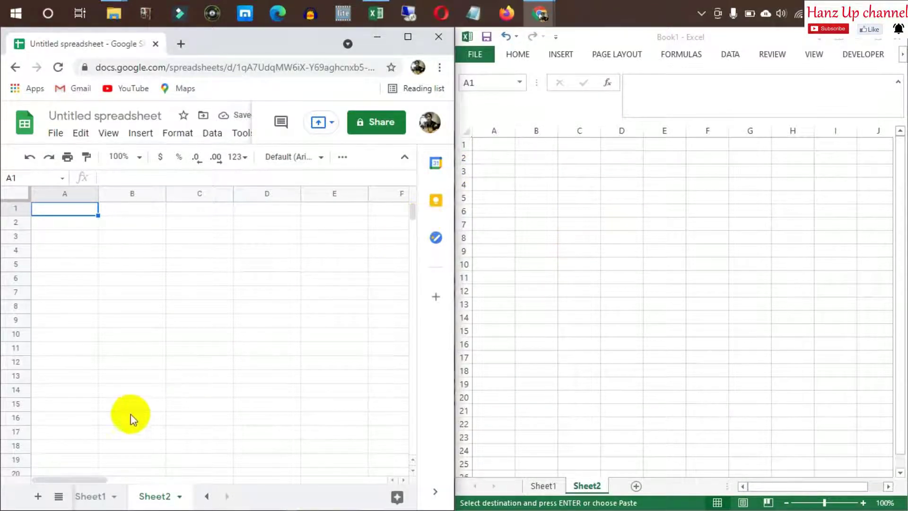
left_click(123, 227)
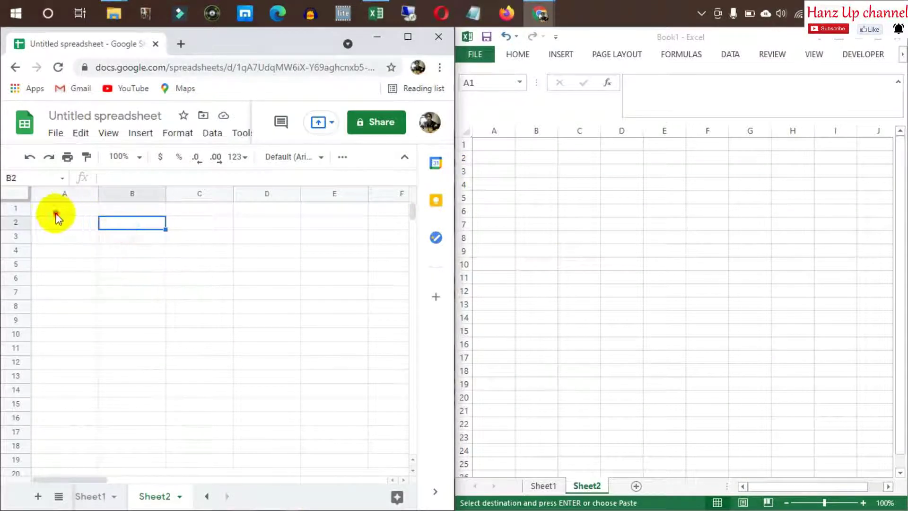
left_click(56, 211)
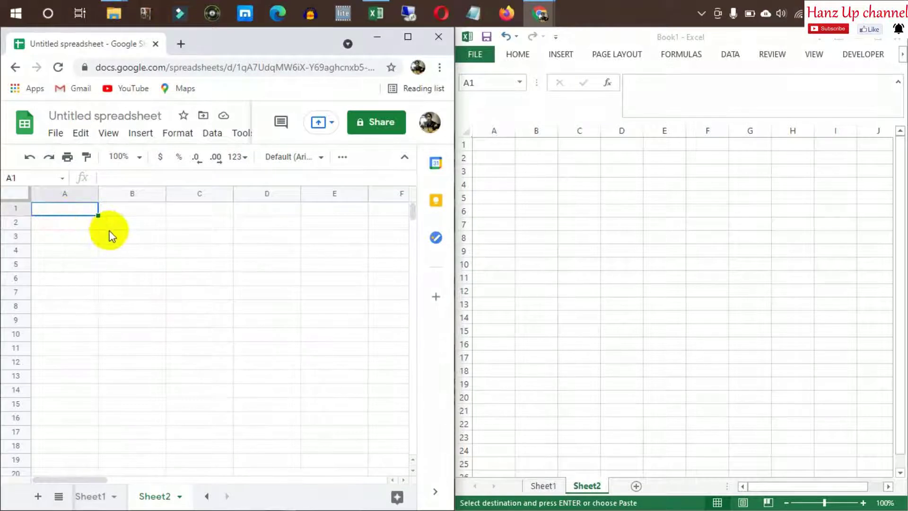
Enter the headings Nama in A1 and Alamat in B1
type("N")
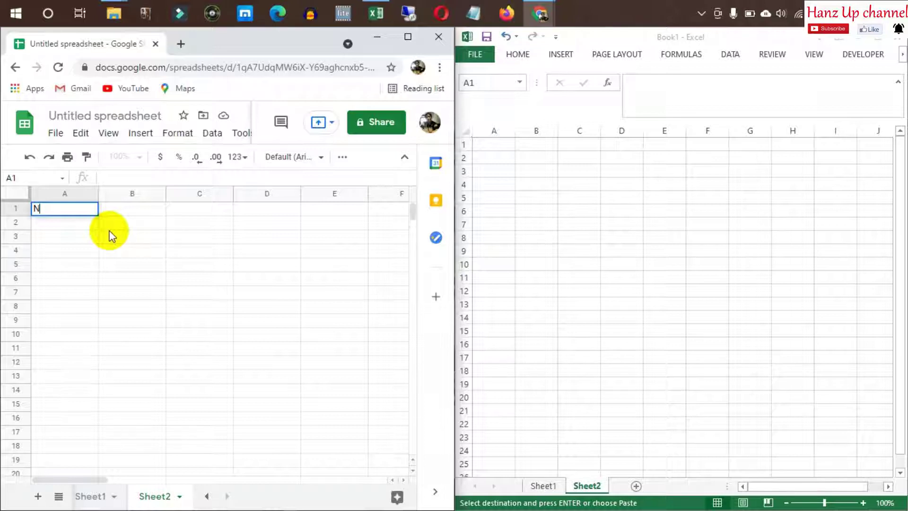
type("ama")
key("Return")
key("Up")
key("Right")
type("A")
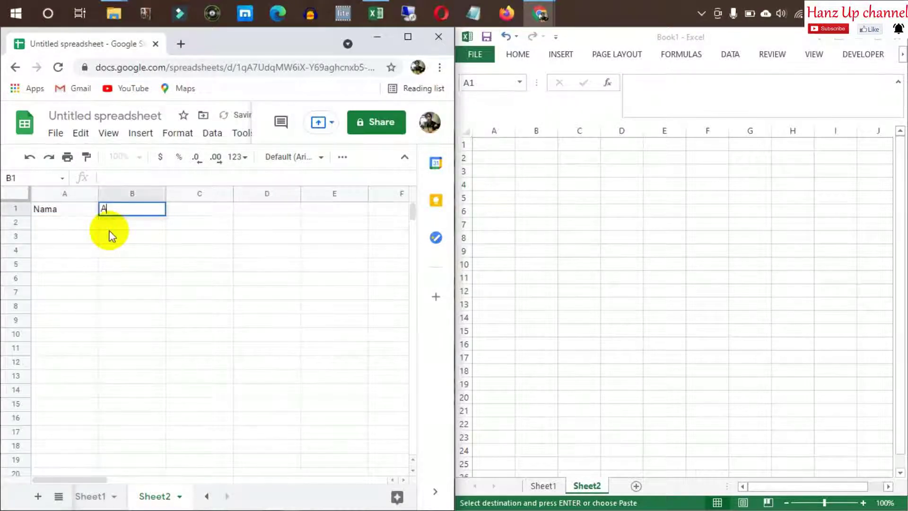
type("lamat")
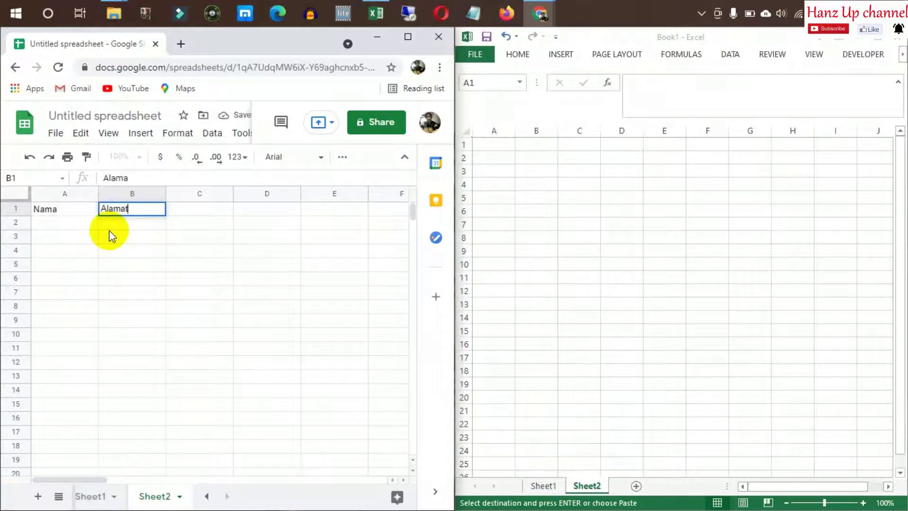
key("Return")
List Tedi and Susan under Nama in A2:A3
left_click(77, 220)
type("Tedi")
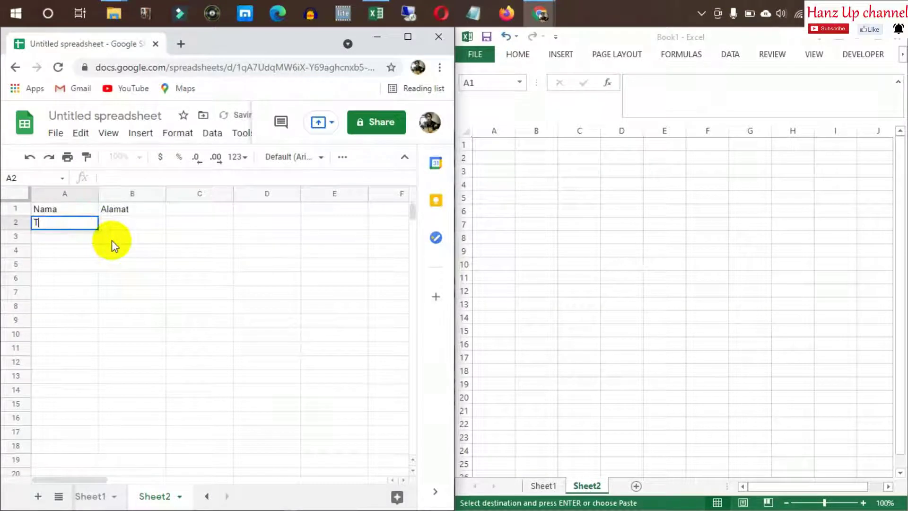
key("Return")
type("Susan")
key("Return")
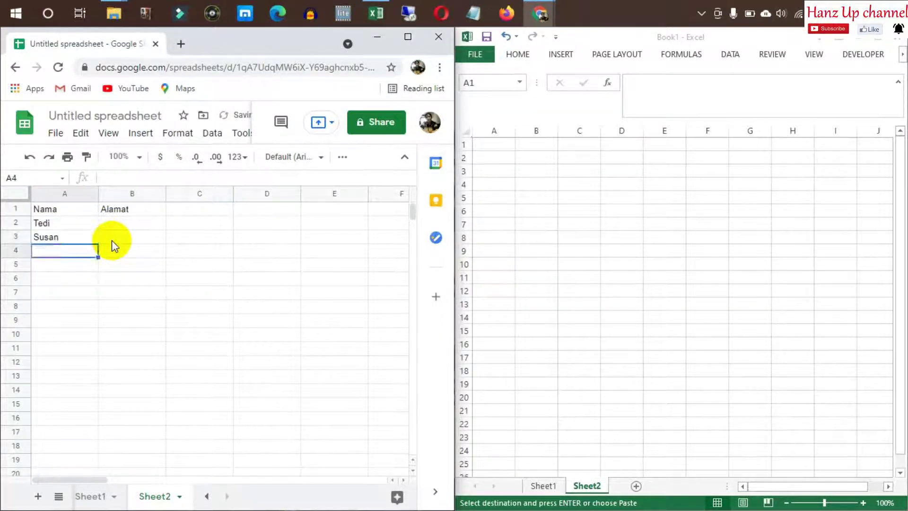
key("Up")
key("Right")
key("Up")
type("Te")
key("Escape")
Change the B1 heading to Kota and enter Tegal and Bandung in B2:B3
key("Up")
type("Kota")
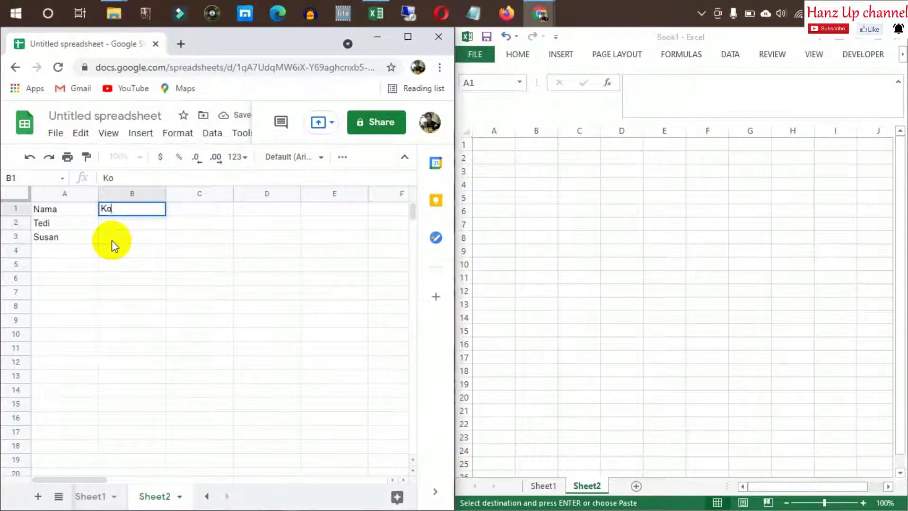
key("Return")
type("G")
key("BackSpace")
type("Tegal")
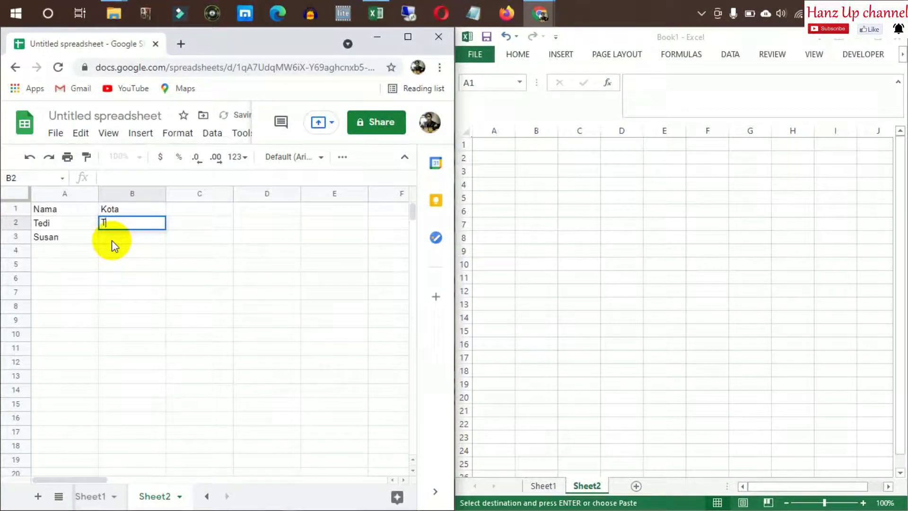
key("Return")
type("Bandung")
key("Return")
Copy A1:B3 from Google Sheets into Excel's A1 and widen columns A and B
left_click_drag(76, 213, 116, 239)
key("ctrl+c")
left_click(496, 145)
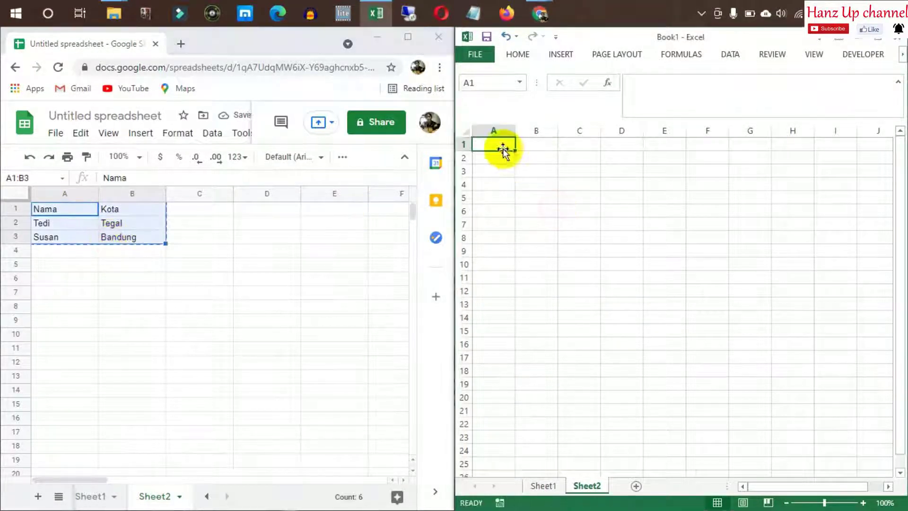
key("ctrl+v")
left_click(658, 187)
left_click_drag(557, 129, 524, 130)
Clear the copy marquee in Google Sheets and select Susan's cell A3 in Excel
left_click(607, 203)
left_click(598, 173)
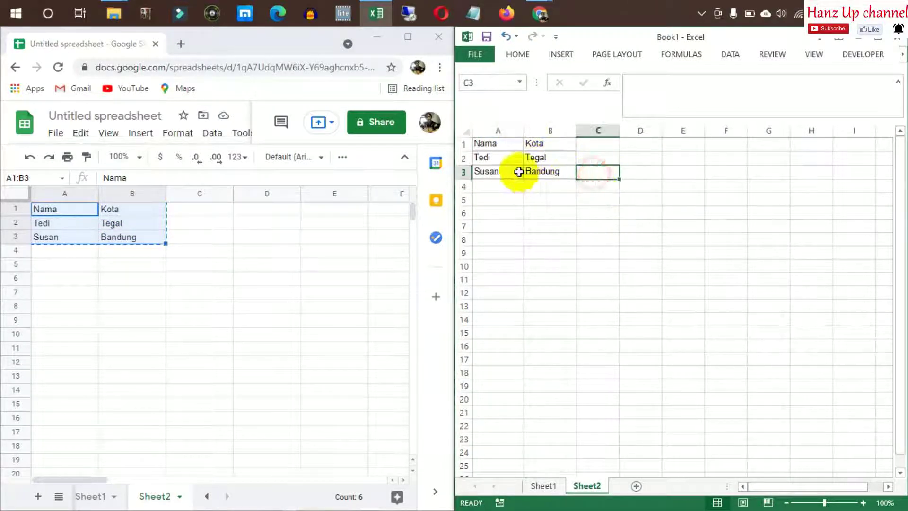
left_click(502, 173)
left_click(153, 270)
left_click(119, 223)
key("Escape")
left_click(499, 172)
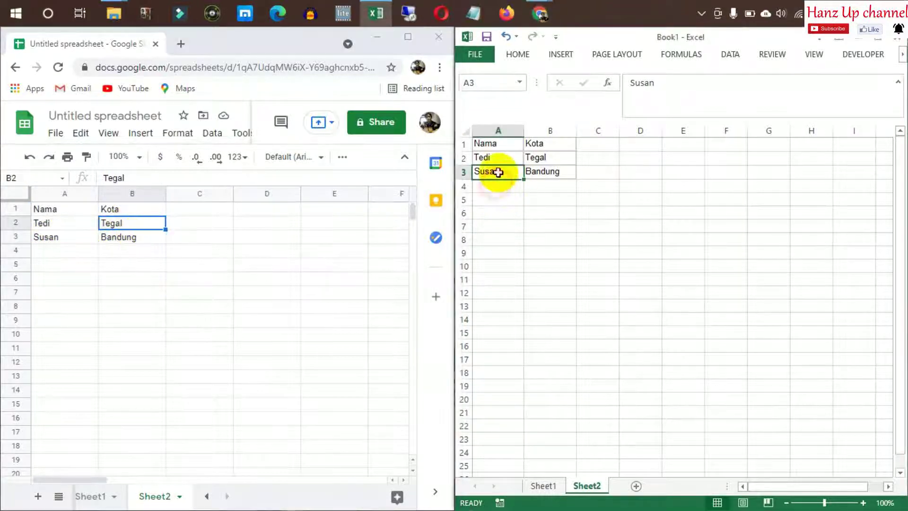
Insert a blank row above Susan in Excel's Sheet2
right_click(468, 172)
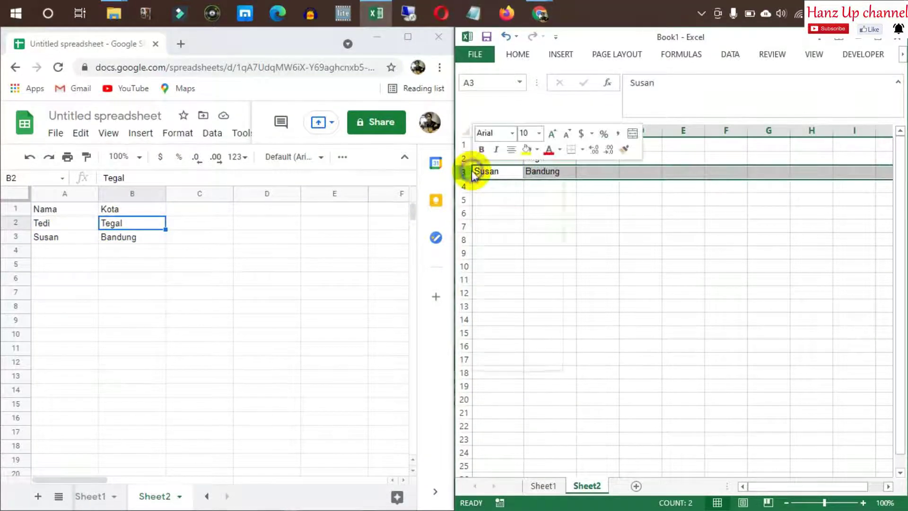
left_click(517, 261)
left_click(591, 249)
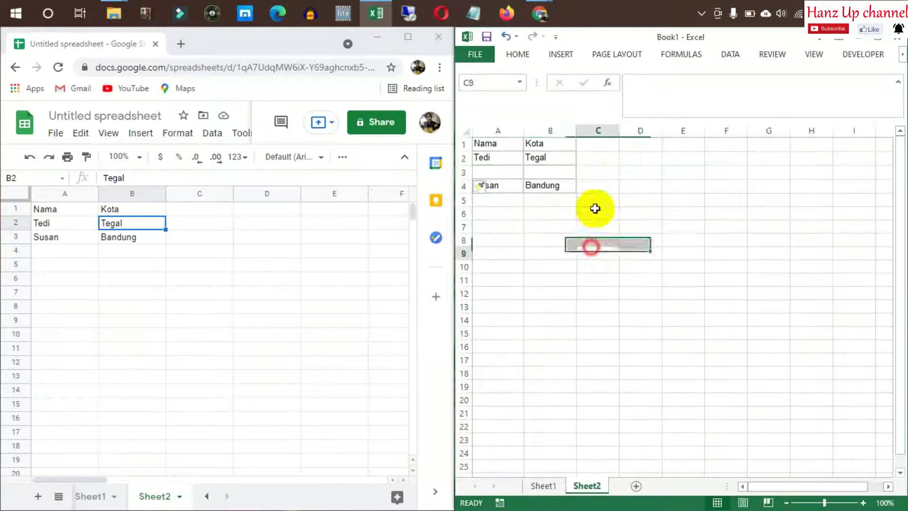
left_click(595, 208)
Insert an empty row above Susan in Google Sheets
left_click(16, 237)
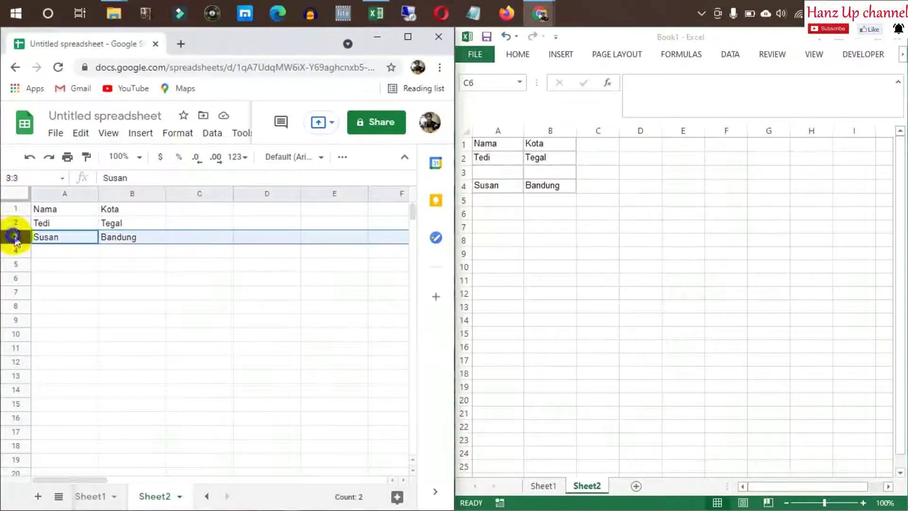
right_click(15, 237)
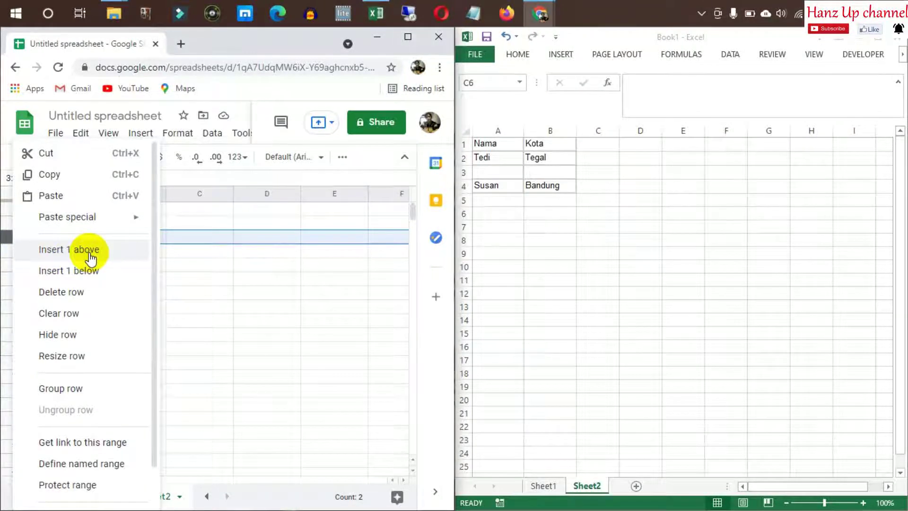
left_click(243, 255)
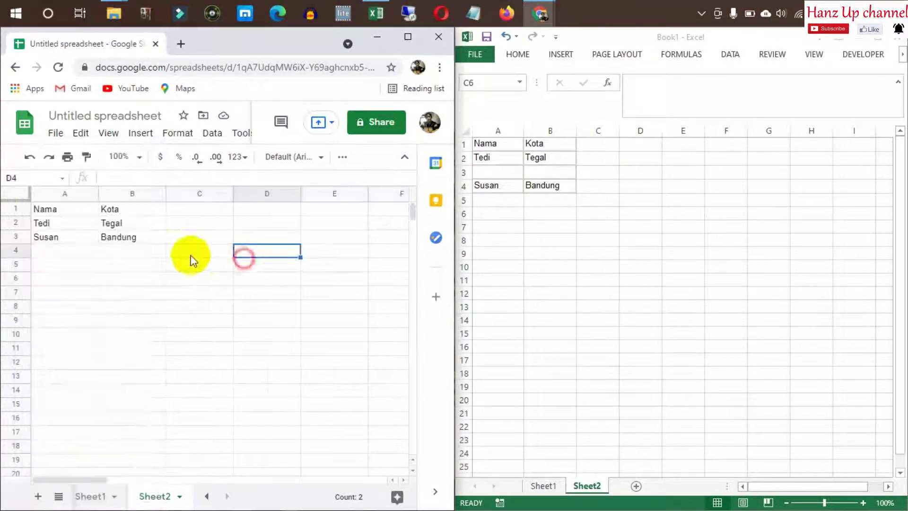
right_click(21, 235)
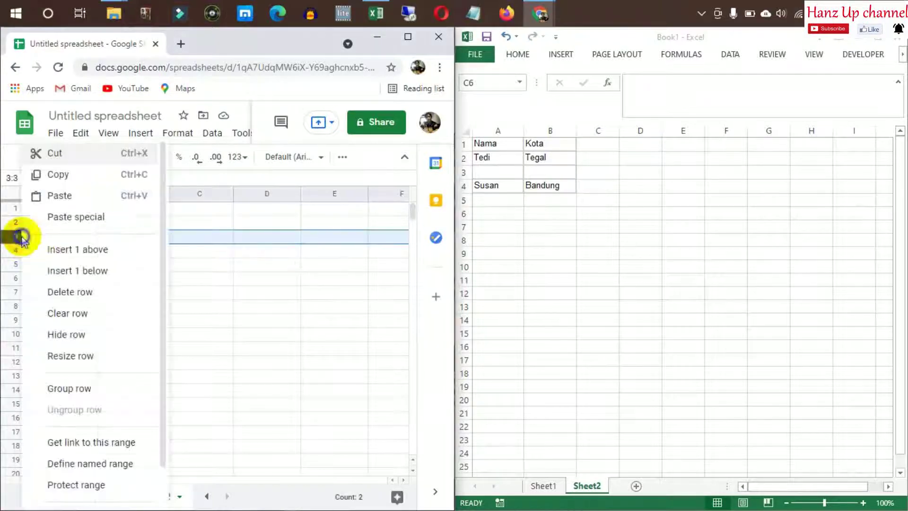
left_click(96, 249)
left_click(132, 280)
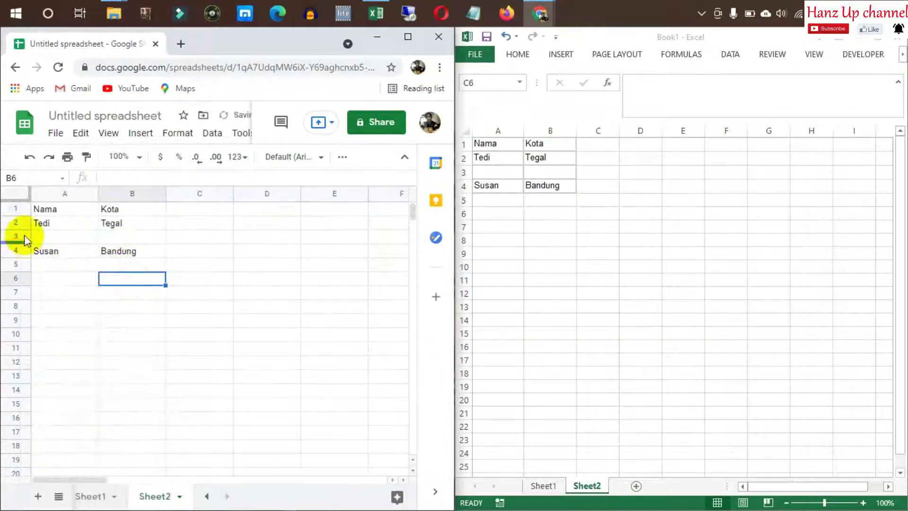
Open Excel's row 3 menu and close it without inserting anything
left_click(525, 202)
right_click(468, 173)
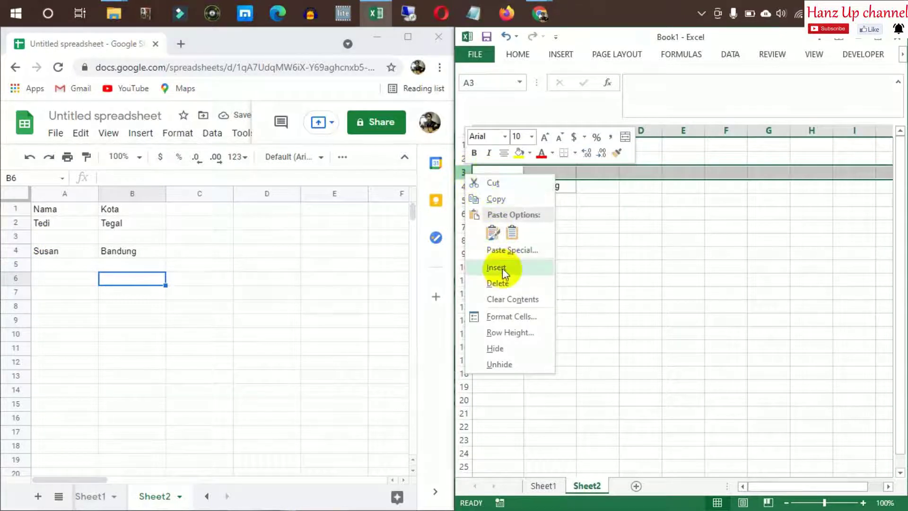
left_click(641, 268)
left_click(636, 213)
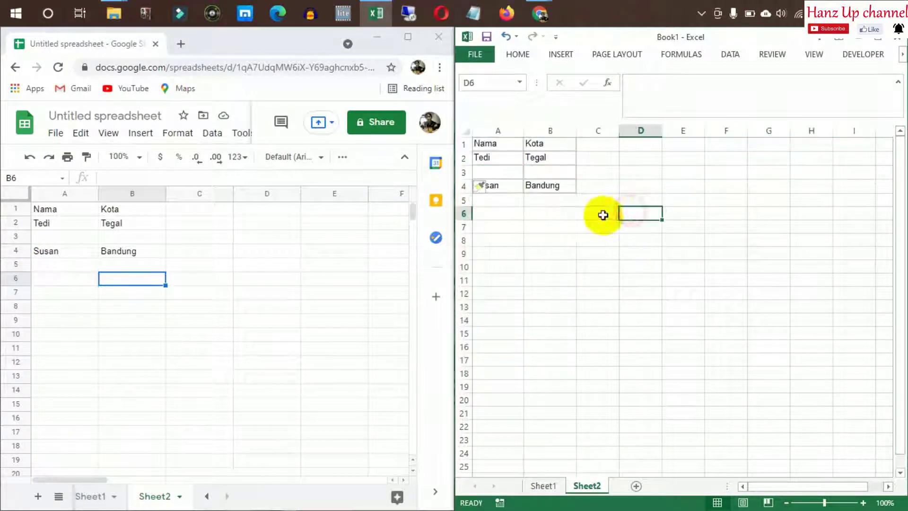
Copy Excel's Tedi/Tegal row 2, then cancel the pending copy
left_click(183, 238)
left_click(213, 263)
left_click(203, 214)
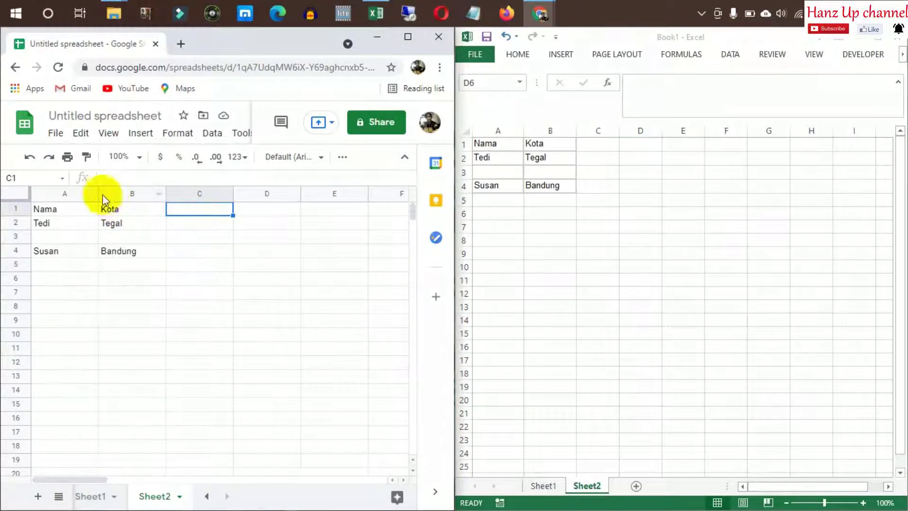
left_click(603, 201)
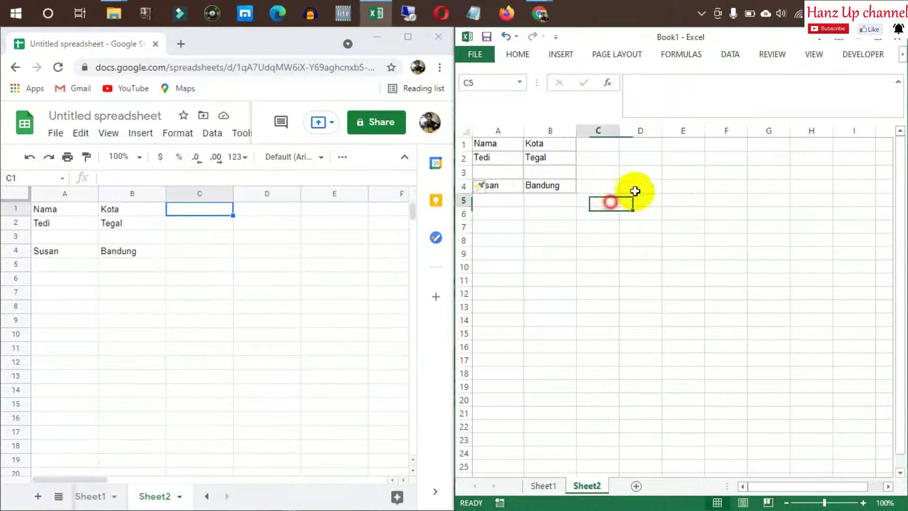
left_click(536, 159)
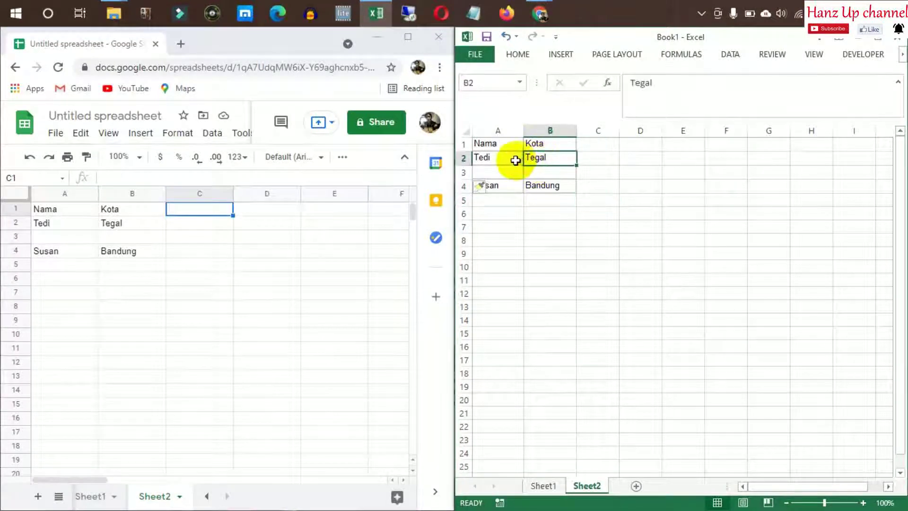
left_click(463, 159)
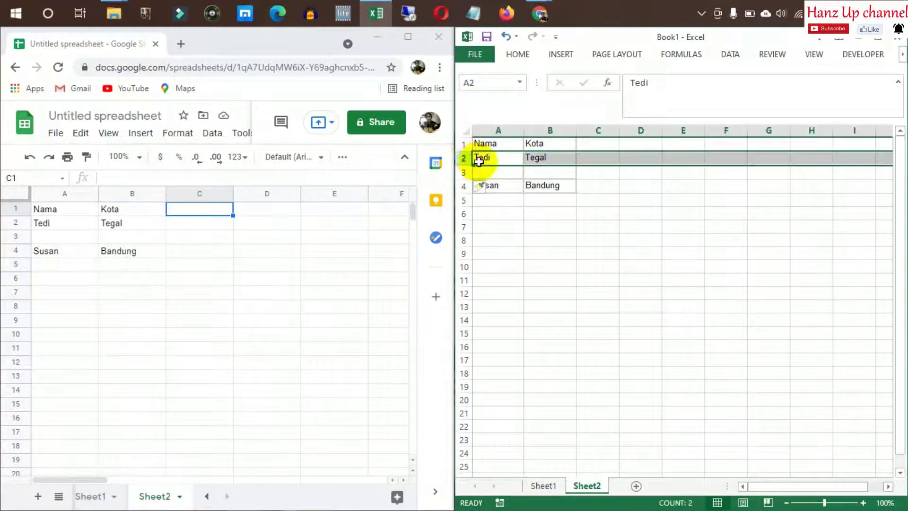
key("ctrl+c")
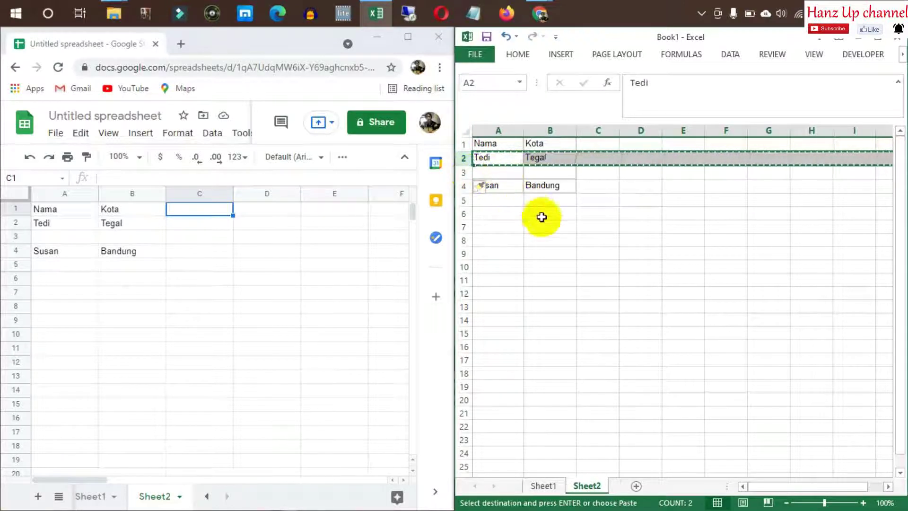
left_click(548, 225)
left_click(561, 196)
key("Escape")
left_click(497, 203)
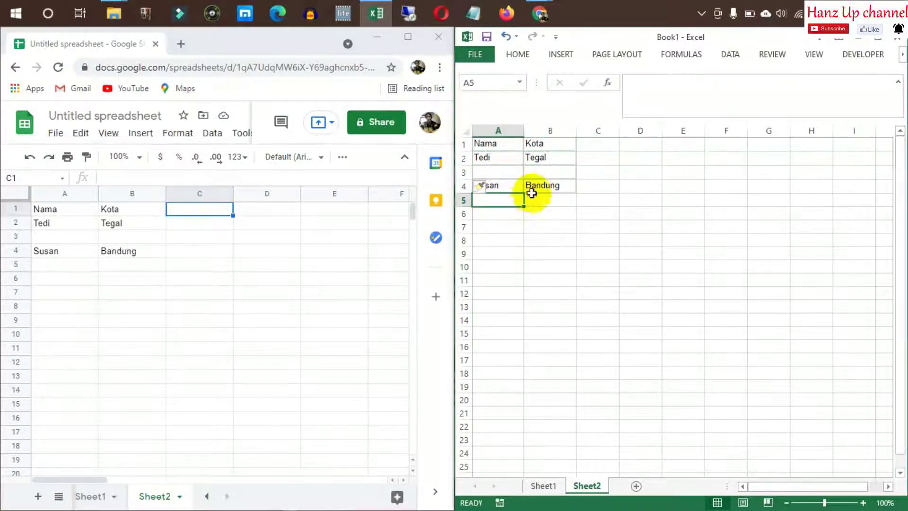
Undo the blank row in Excel and Google Sheets, returning Susan–Bandung to row 3
left_click(519, 173)
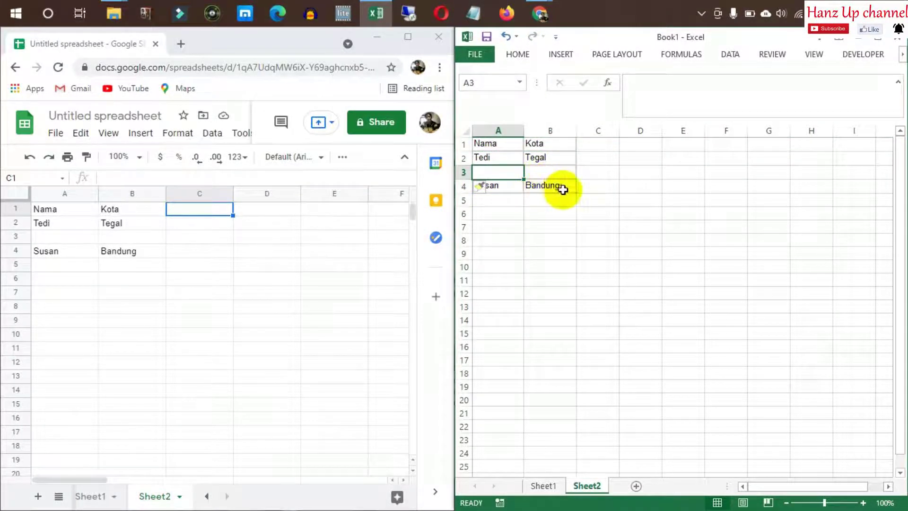
left_click(593, 199)
key("ctrl+z")
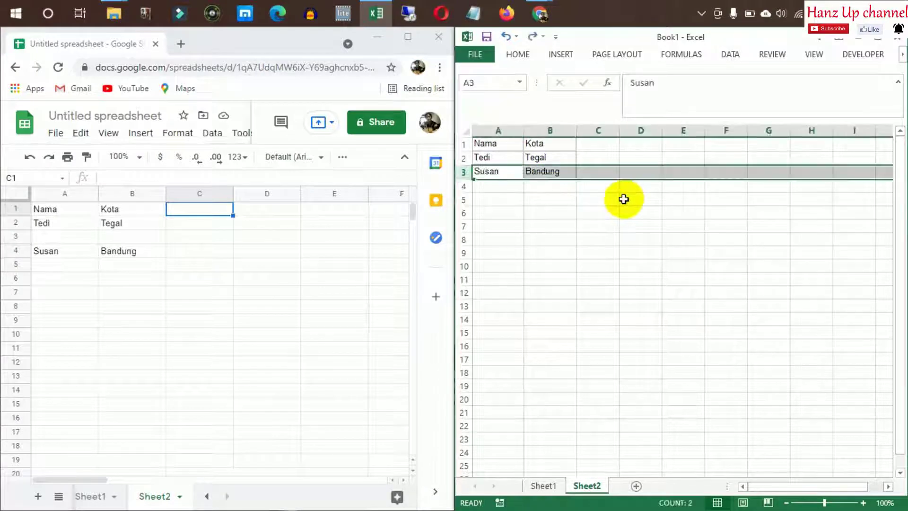
left_click(232, 299)
key("ctrl+z")
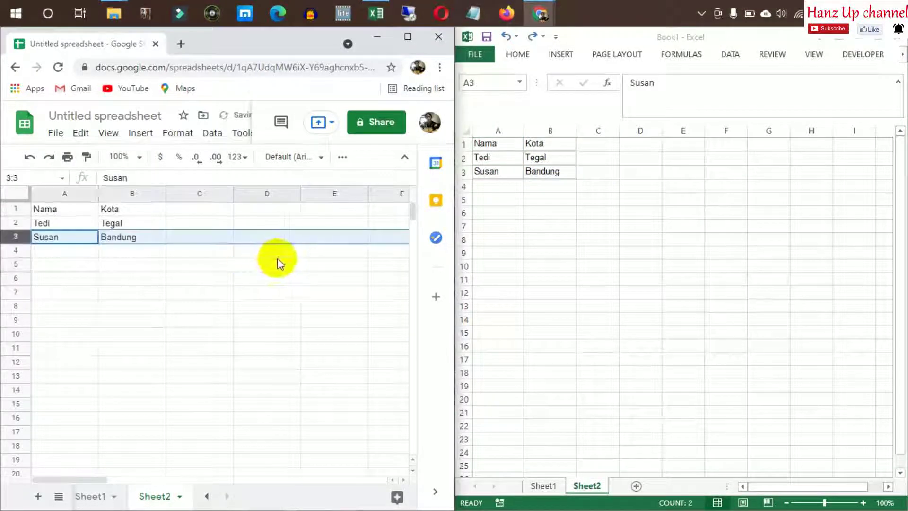
left_click(574, 188)
left_click(464, 172)
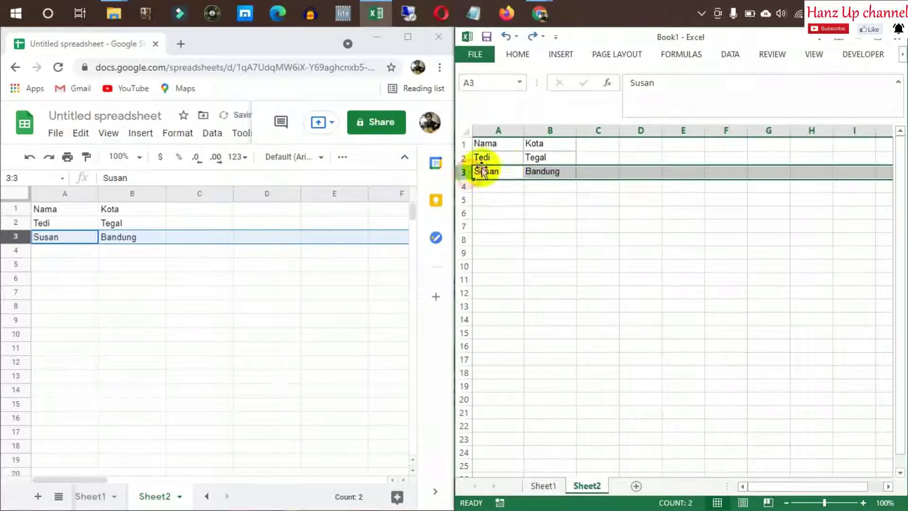
left_click(547, 320)
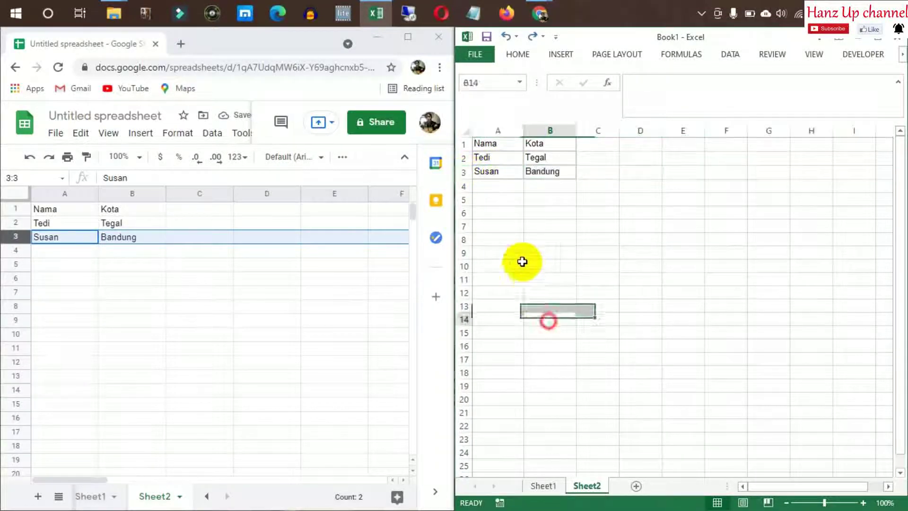
left_click(508, 266)
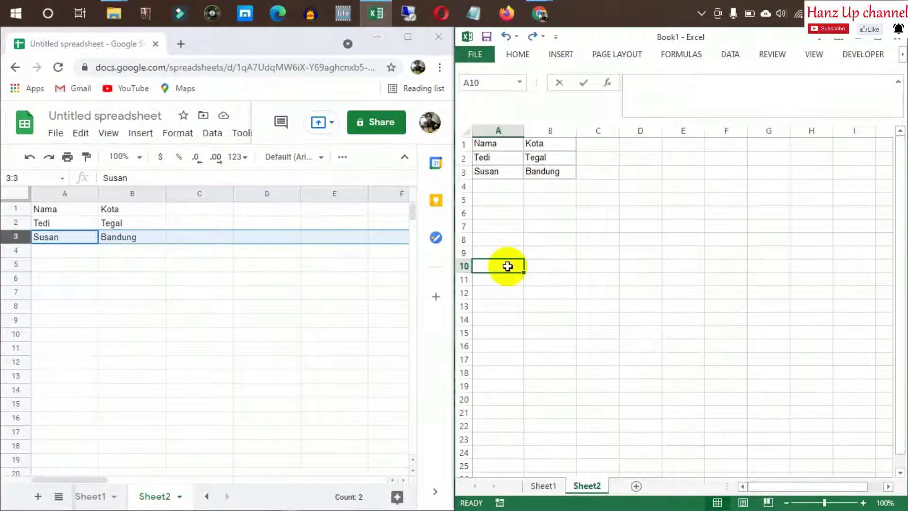
Enter Budi in A10 and Surabaya in B10 of Excel's Sheet2
type("Budi")
key("Return")
key("Right")
key("Up")
type("Su")
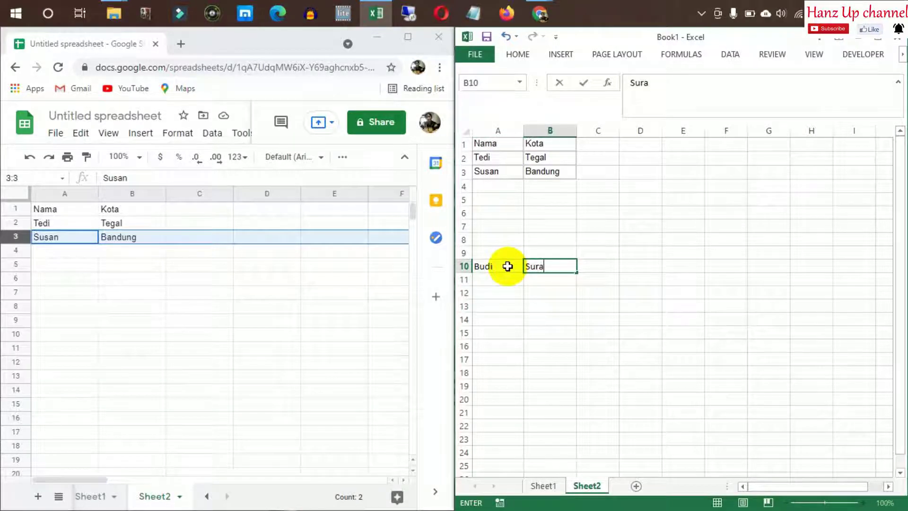
Copy A10:B10 from Excel and paste it into A10 in Google Sheets
left_click(508, 266)
key("shift+Right")
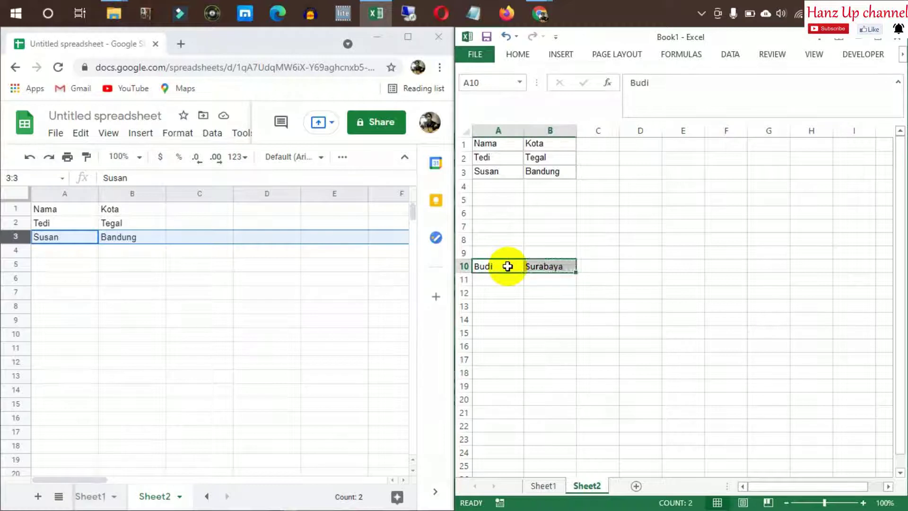
key("ctrl+c")
left_click(69, 270)
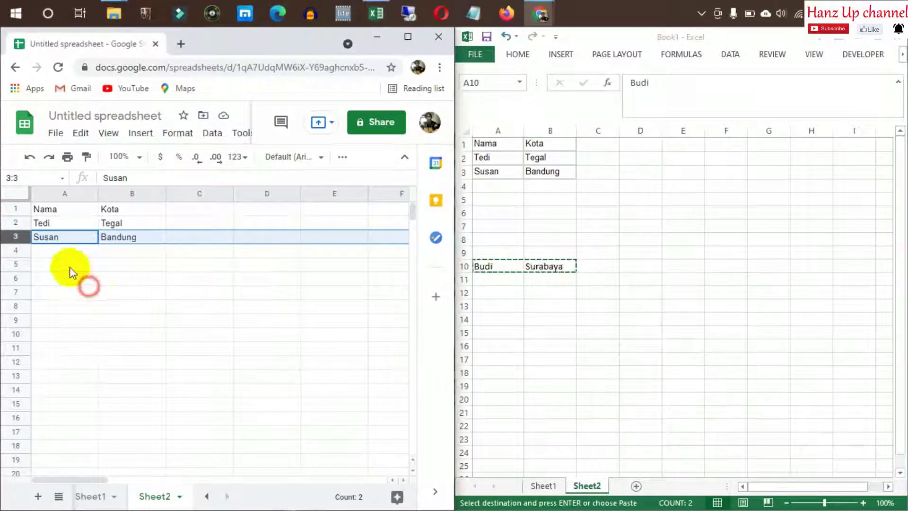
left_click(47, 335)
key("ctrl+v")
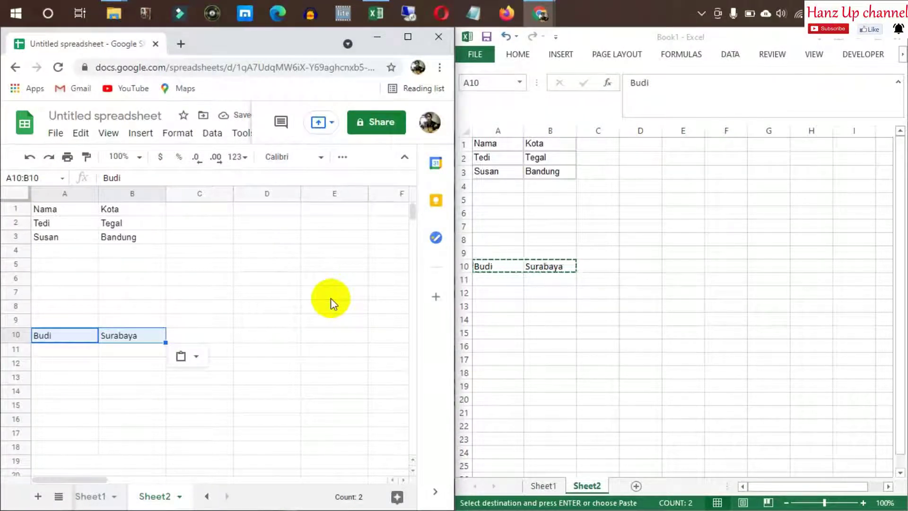
Dismiss the paste options and check the pasted Budi–Surabaya row in Google Sheets
left_click(195, 291)
left_click(134, 311)
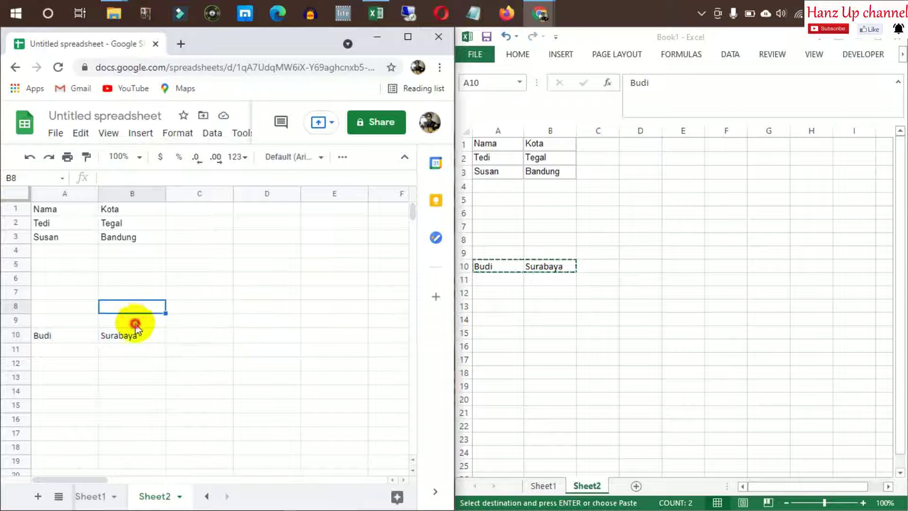
left_click(135, 322)
left_click(78, 321)
left_click(73, 334)
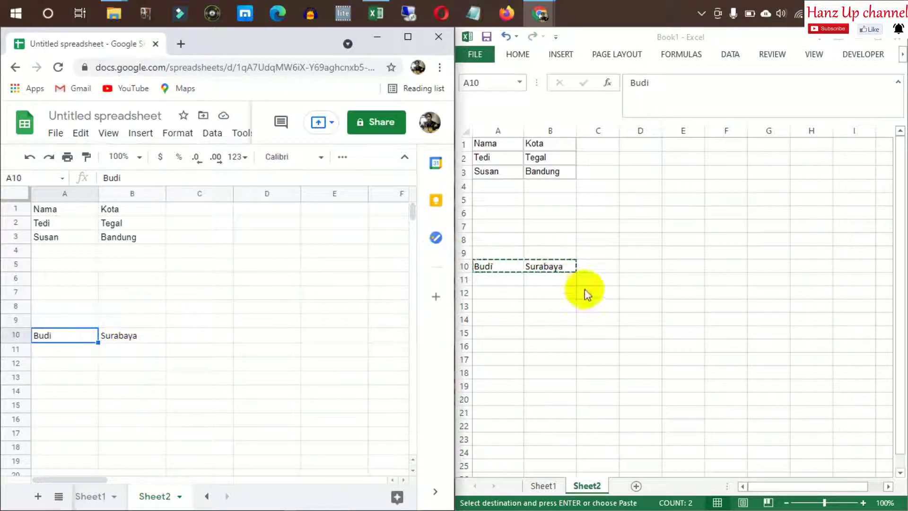
left_click(112, 324)
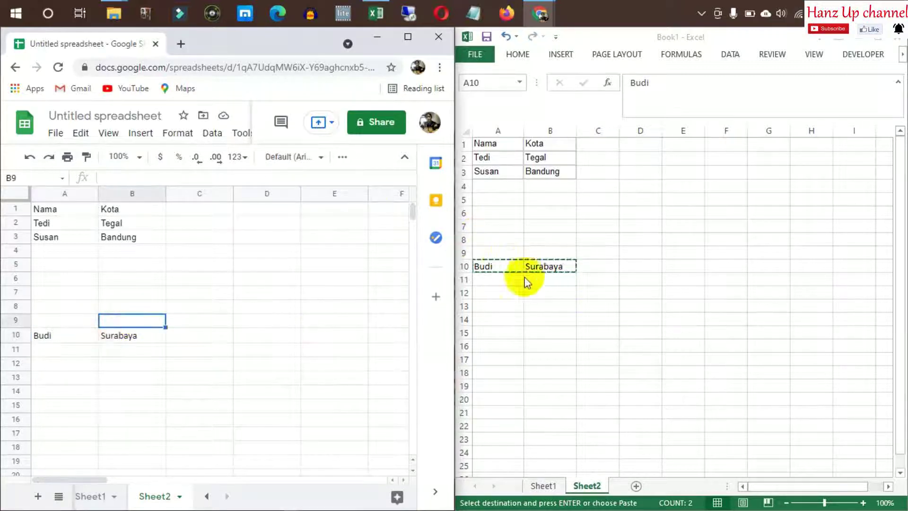
left_click(545, 251)
left_click(550, 278)
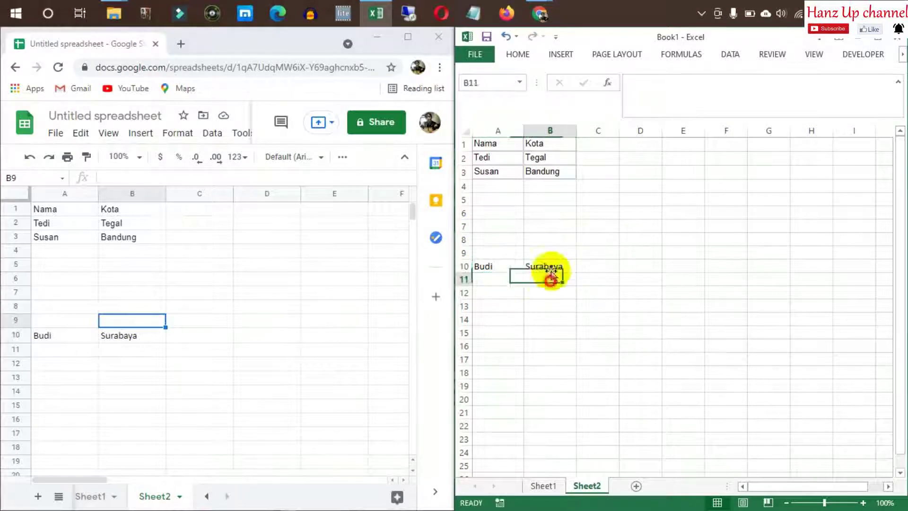
left_click(539, 226)
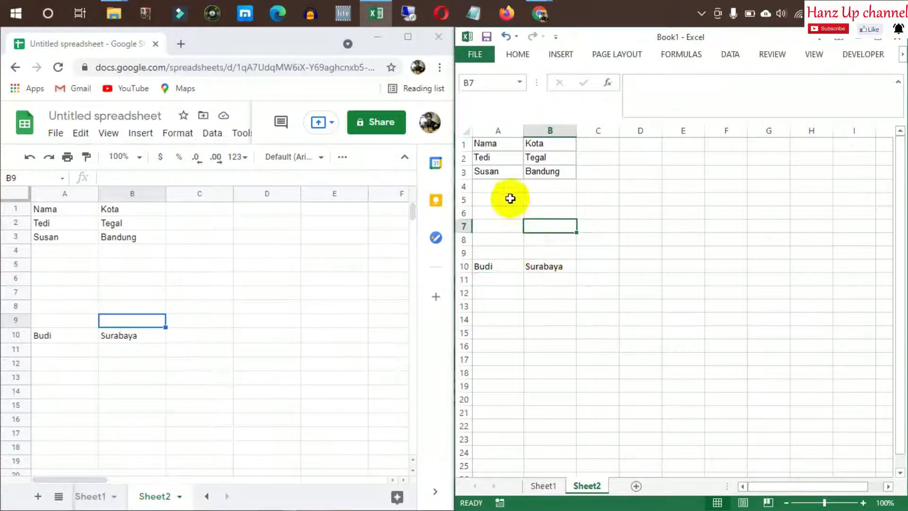
Cut Excel's Budi row 10 and insert it above Susan as row 3
left_click(464, 172)
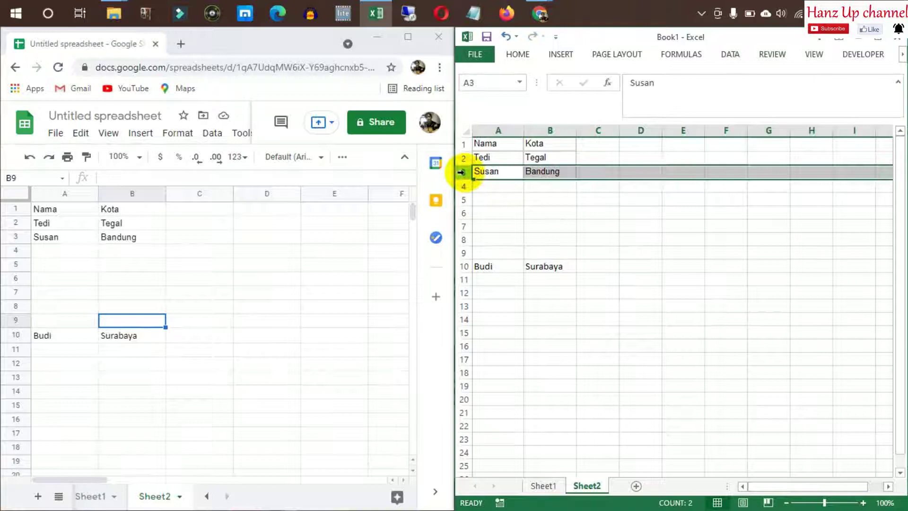
left_click(462, 158)
left_click(463, 171)
left_click(532, 252)
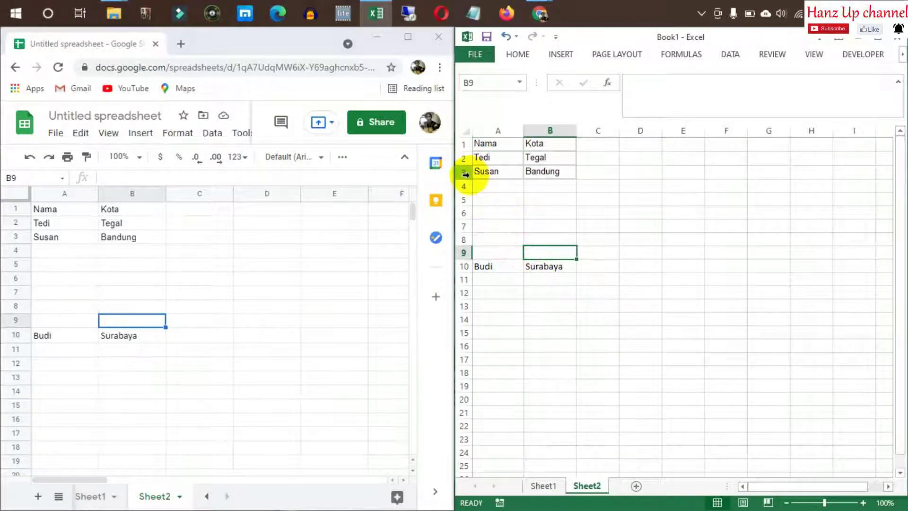
left_click(463, 266)
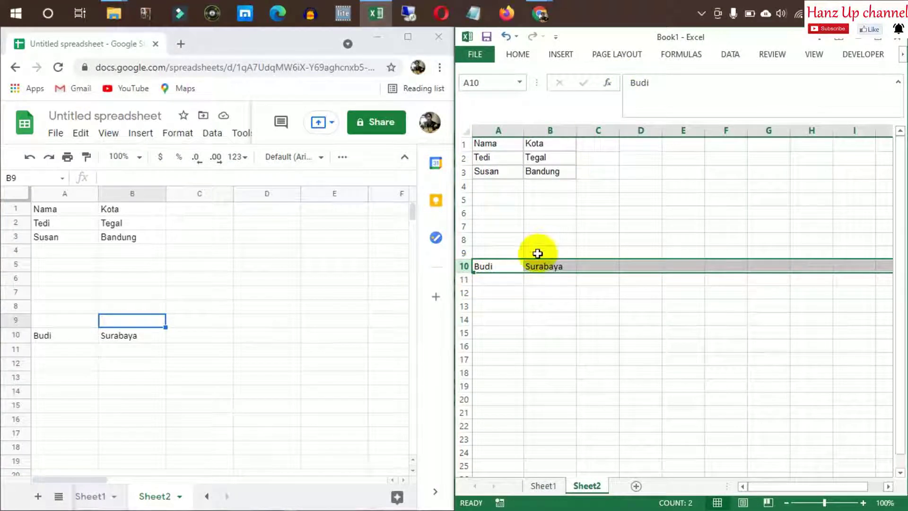
key("ctrl+x")
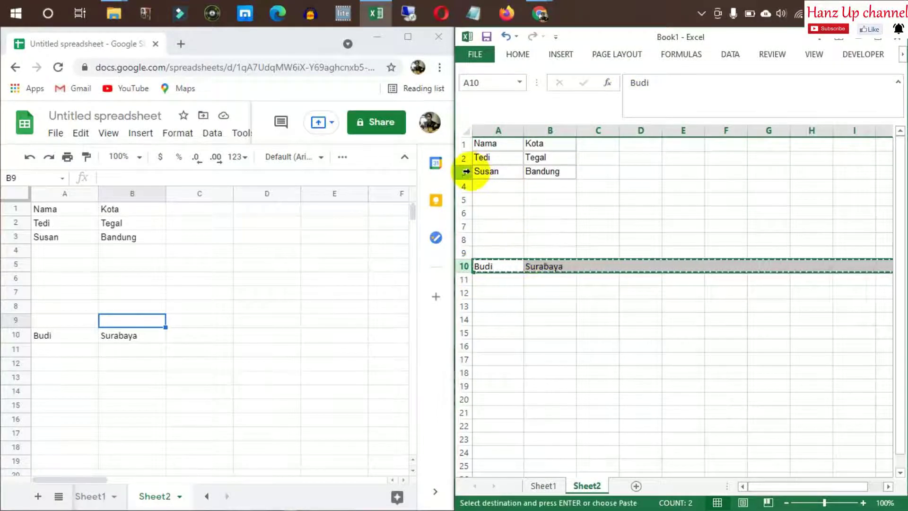
left_click(464, 171)
right_click(464, 171)
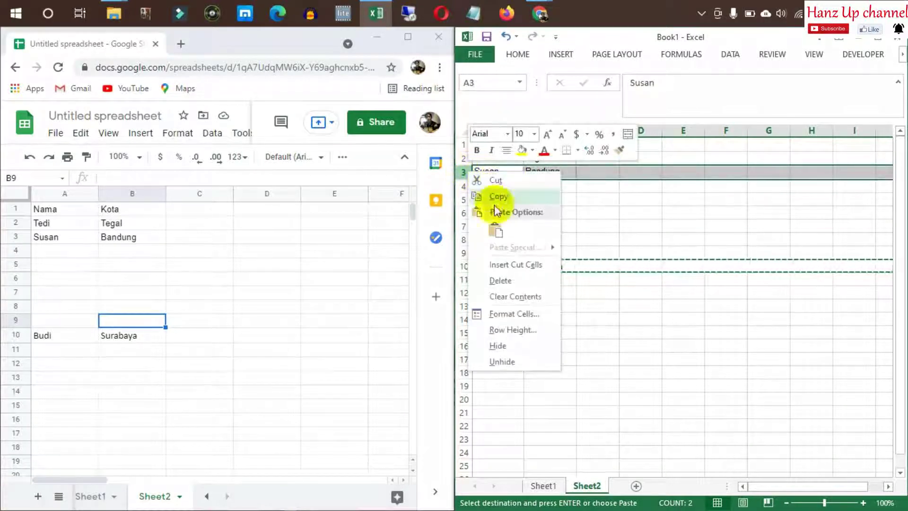
left_click(517, 265)
Colour the Budi and Surabaya cells A3:B3 red
left_click(550, 227)
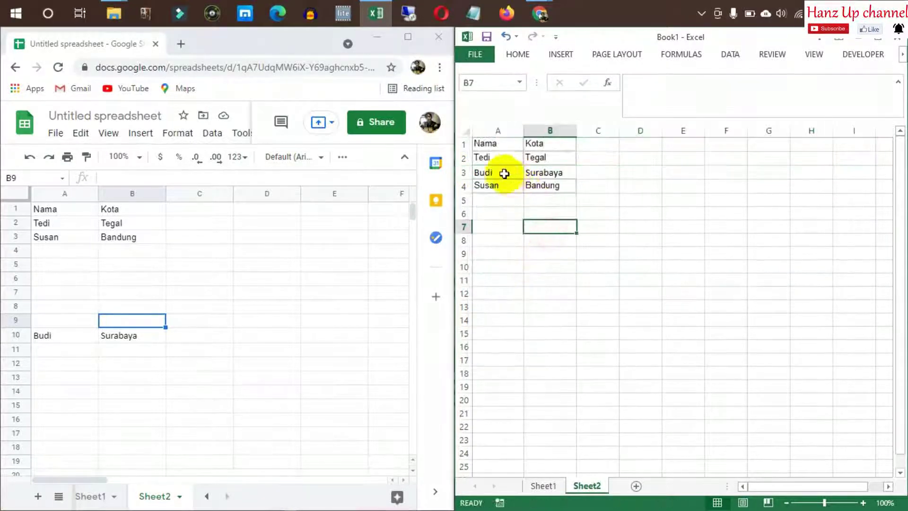
left_click(478, 173)
left_click_drag(547, 174, 547, 175)
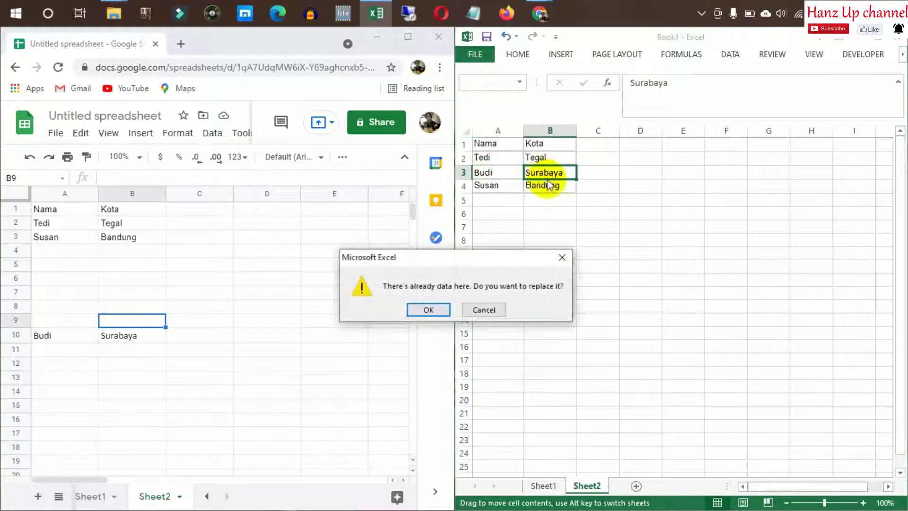
key("Escape")
left_click(549, 173)
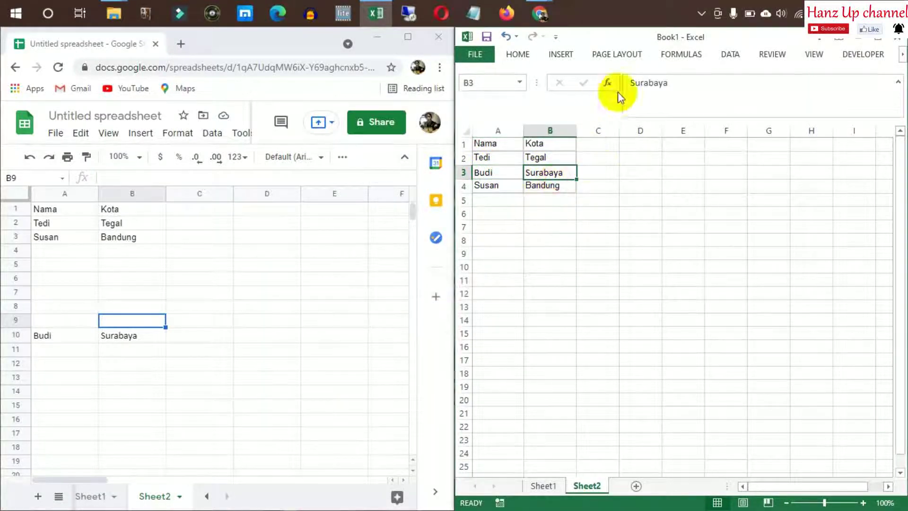
left_click_drag(505, 172, 544, 172)
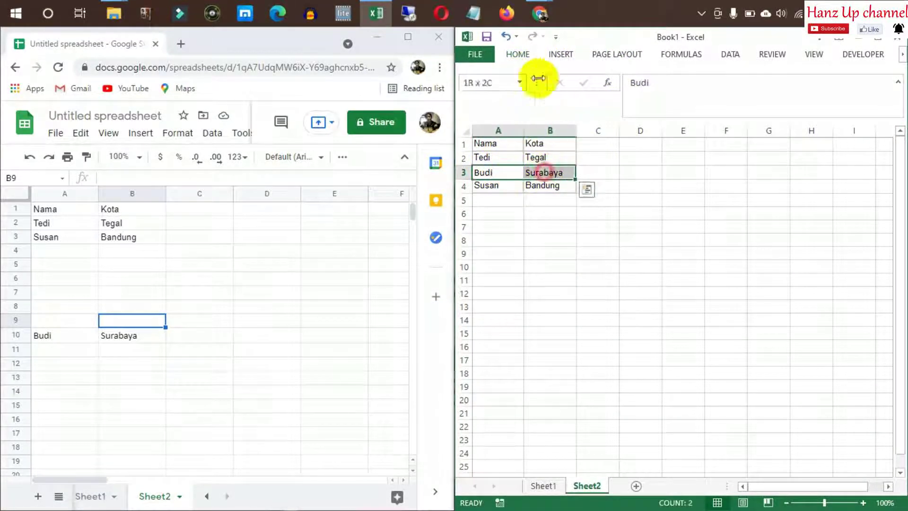
left_click(532, 51)
left_click(573, 100)
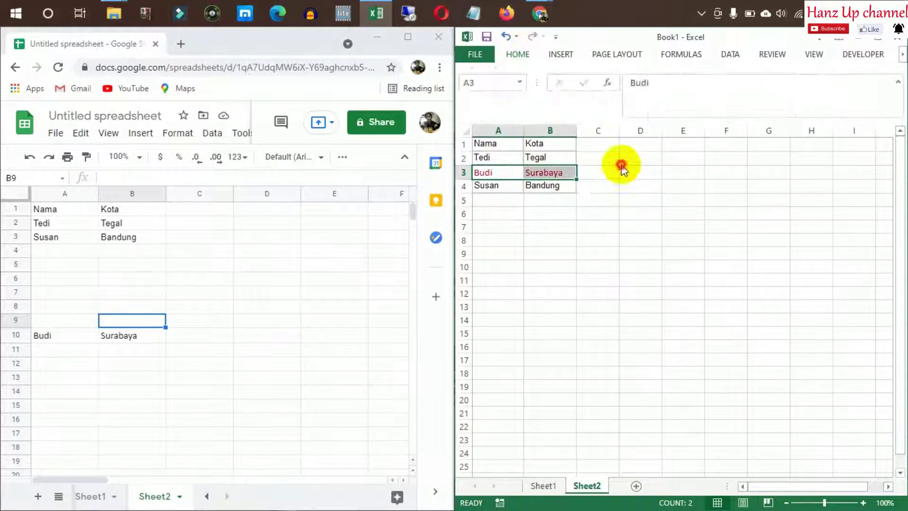
left_click(622, 161)
left_click(496, 227)
Insert an empty row above Susan in Google Sheets
left_click_drag(106, 265, 107, 279)
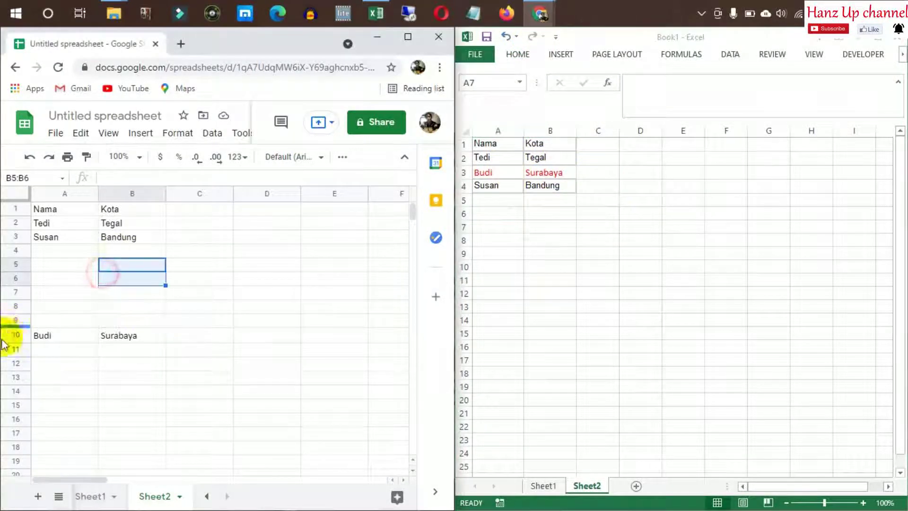
left_click(16, 337)
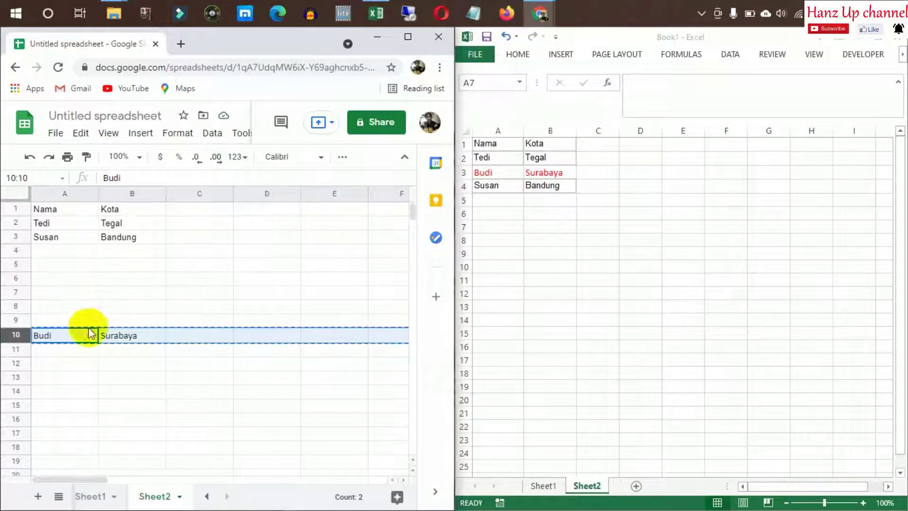
left_click(16, 238)
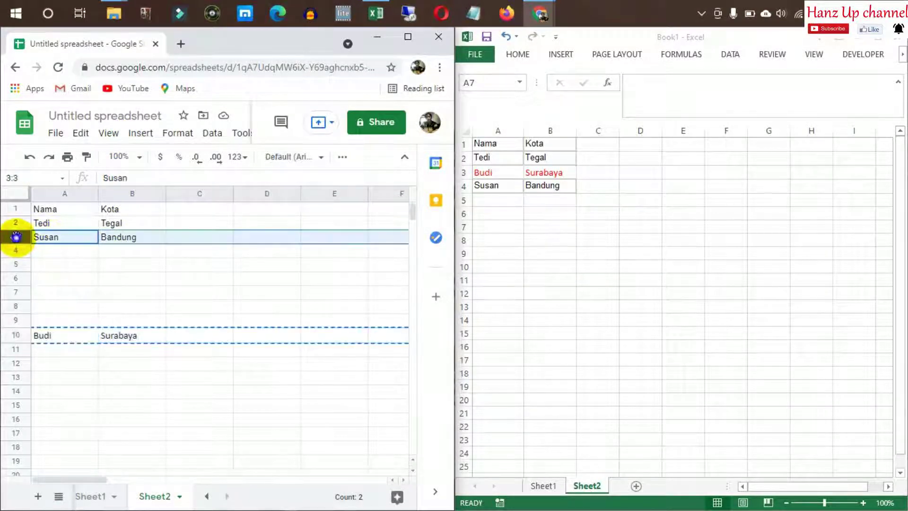
right_click(20, 238)
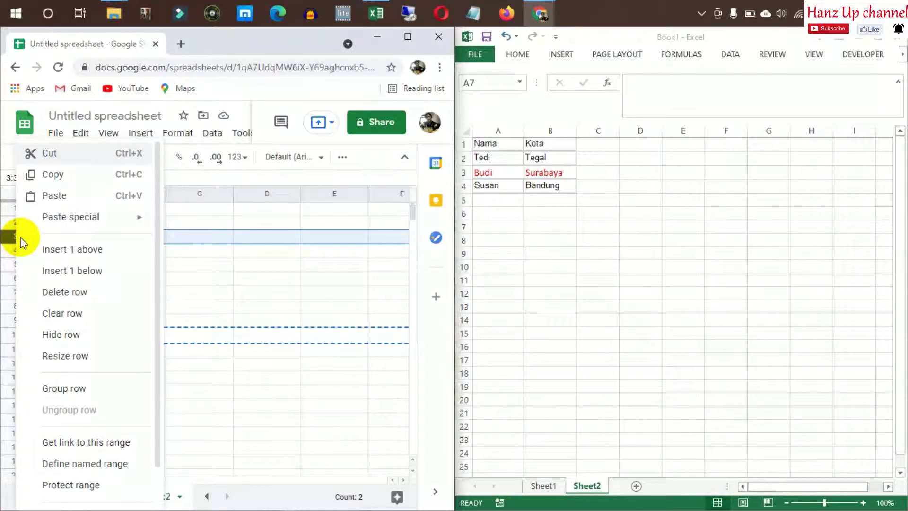
left_click(78, 258)
left_click(122, 279)
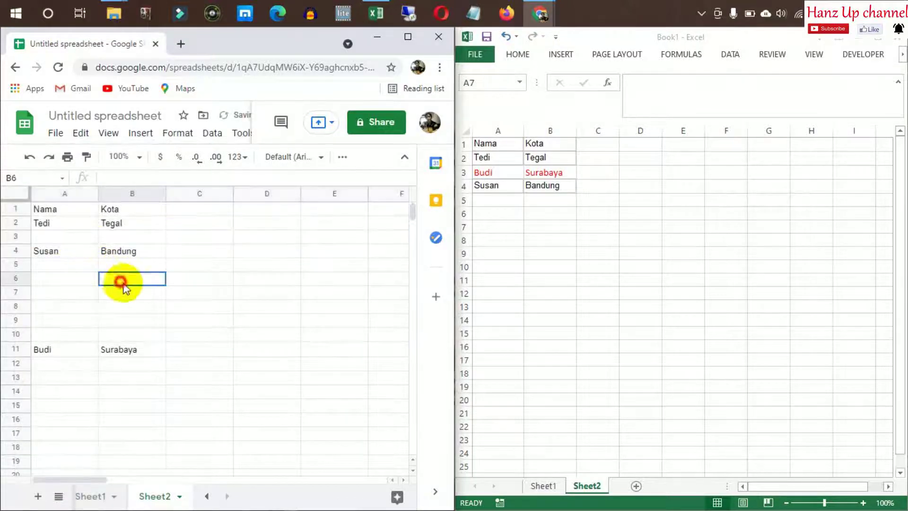
Paste the Budi–Surabaya row into the new row 3
left_click(25, 348)
left_click(19, 236)
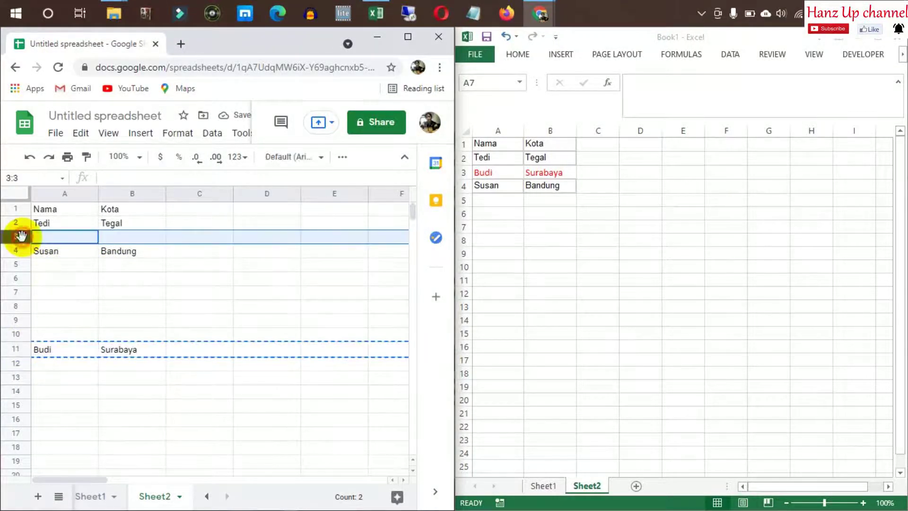
left_click(47, 240)
left_click(19, 236)
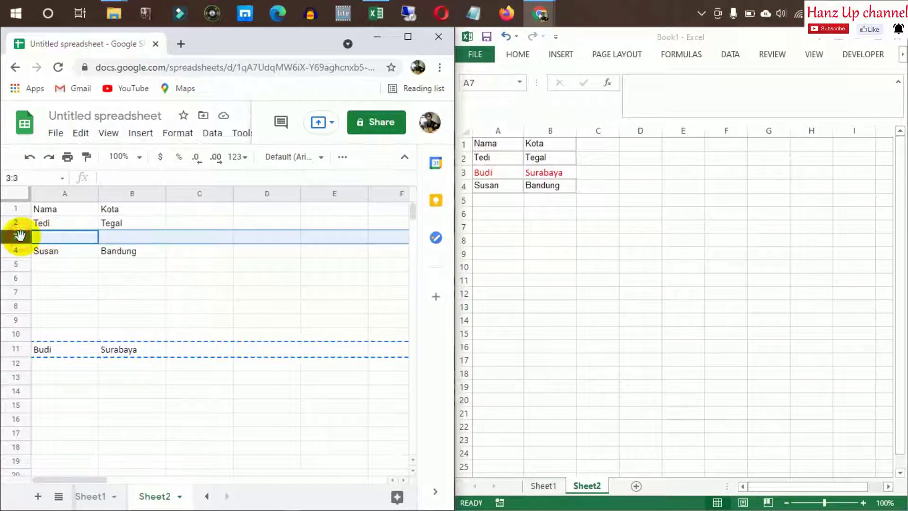
key("ctrl+v")
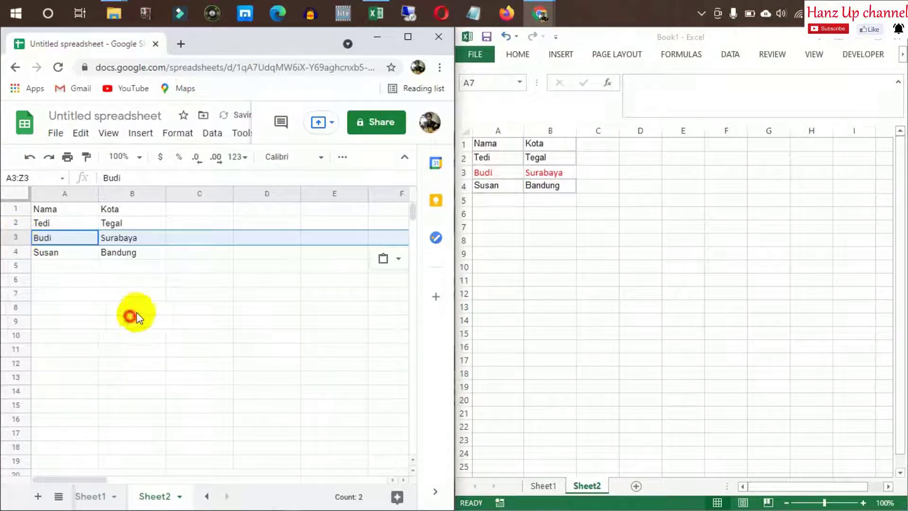
left_click(163, 295)
left_click(163, 268)
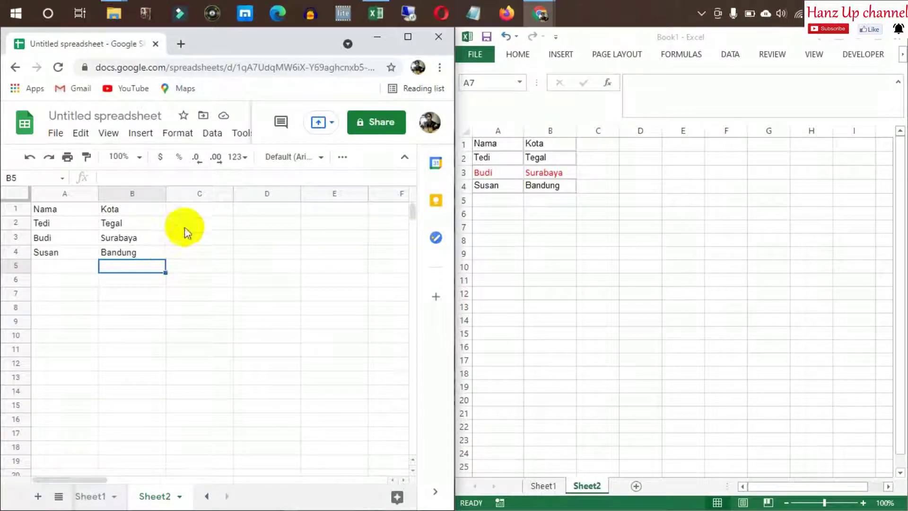
Review the font options for Budi–Surabaya and maximize the Chrome window
left_click_drag(50, 238, 111, 238)
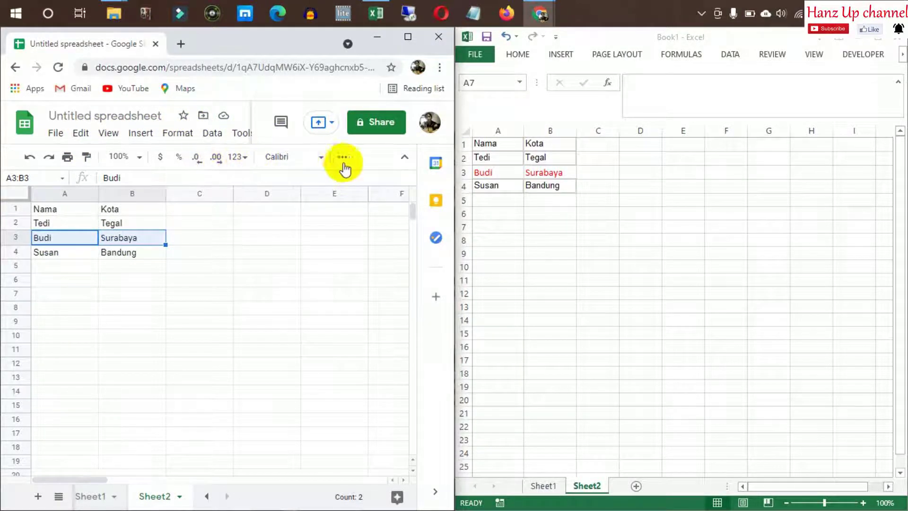
left_click(324, 160)
left_click(211, 287)
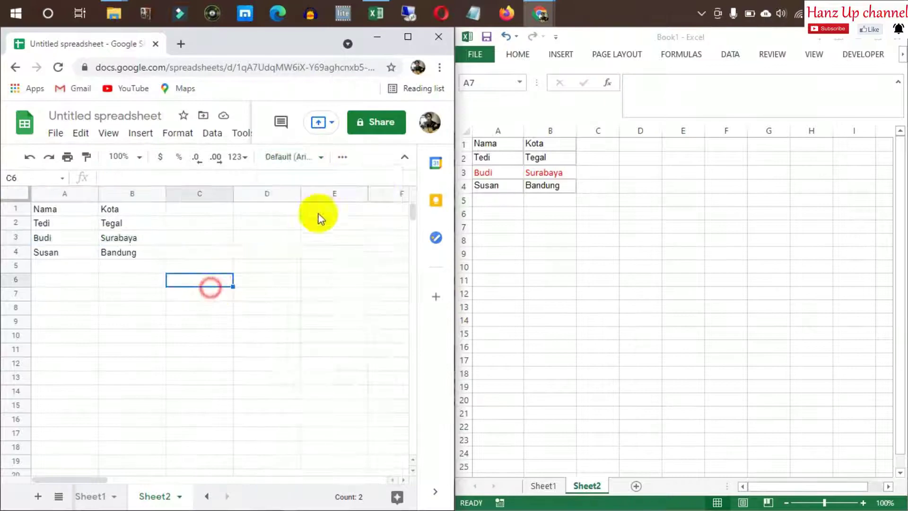
left_click(408, 37)
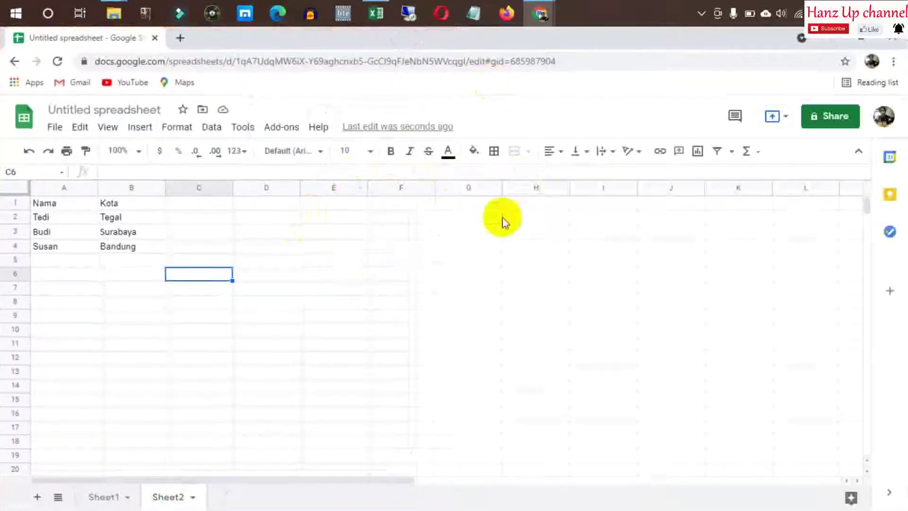
Make the row 3 entries in A3:B3 red in Google Sheets
left_click(448, 152)
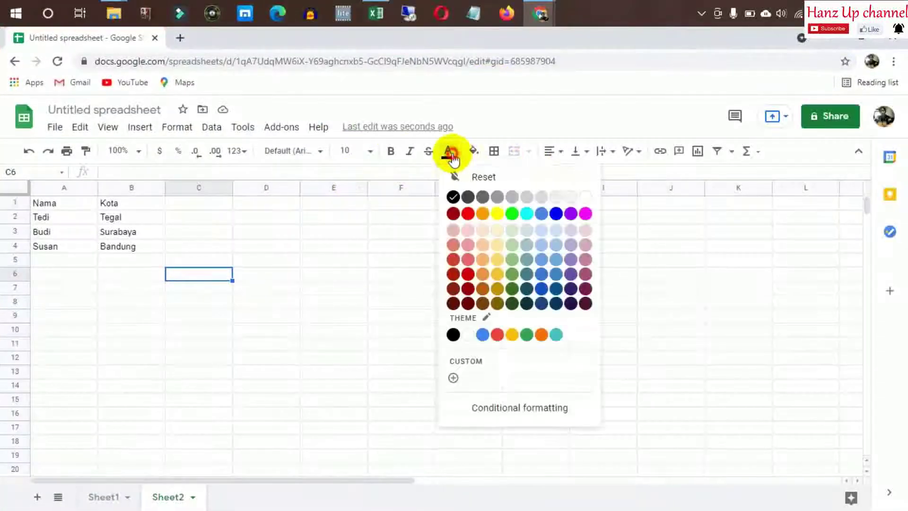
left_click(468, 215)
left_click_drag(41, 233, 109, 222)
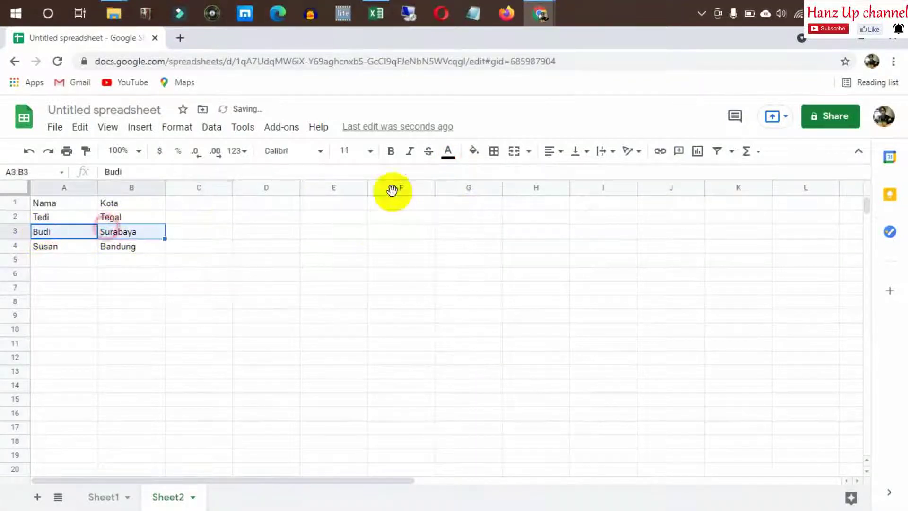
left_click(447, 152)
left_click(469, 217)
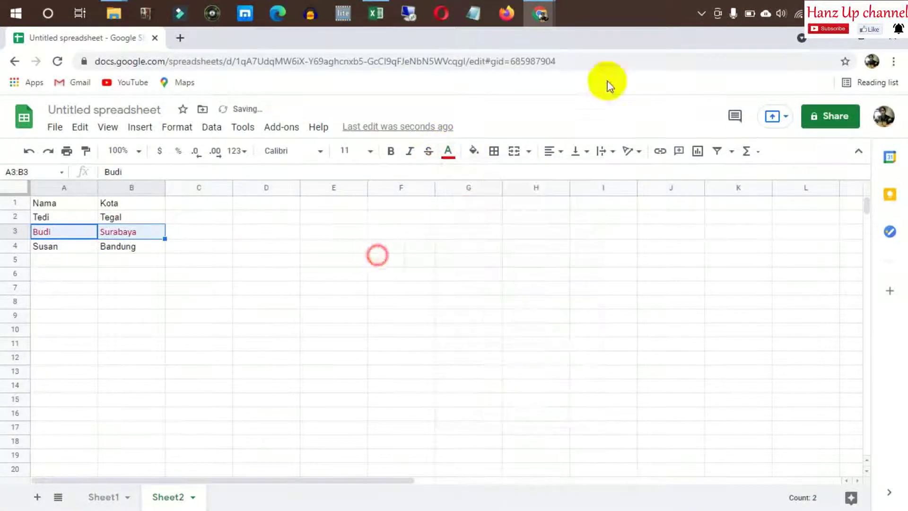
Restore the Chrome window and dock it on the left half beside Excel
double_click(641, 39)
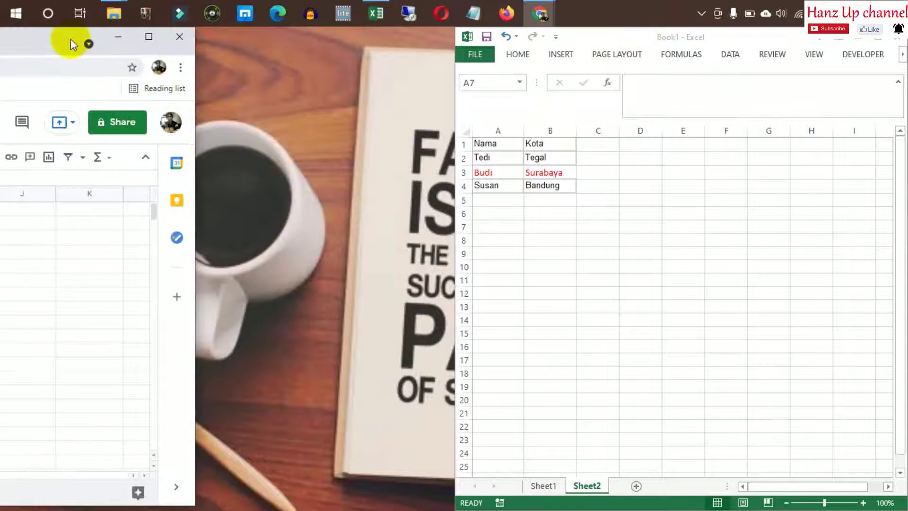
left_click_drag(70, 38, 1, 28)
left_click_drag(280, 38, 350, 89)
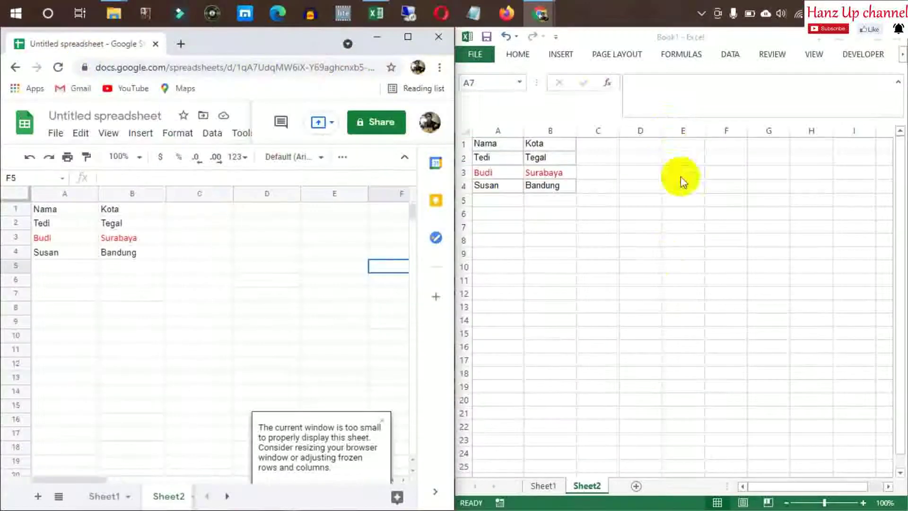
Try applying All Borders to A1:B4, then undo the stray border on D3
left_click(600, 201)
left_click(244, 253)
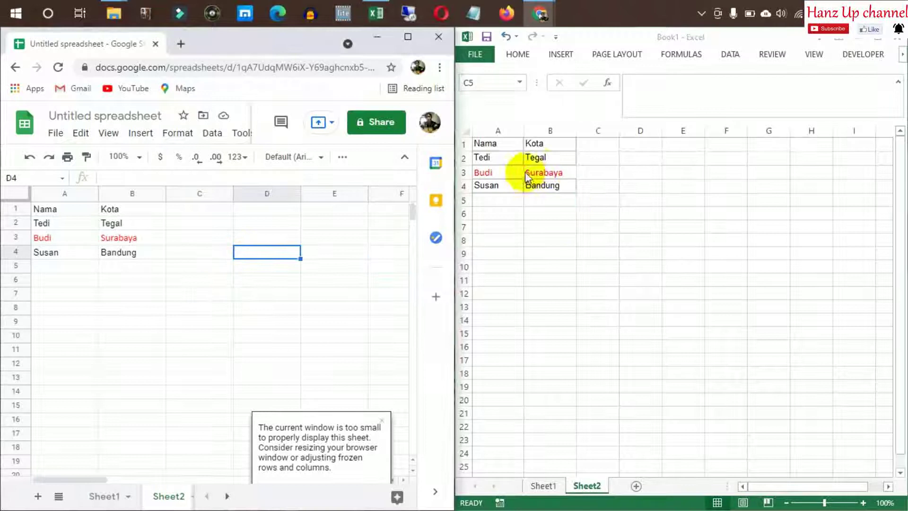
left_click(496, 144)
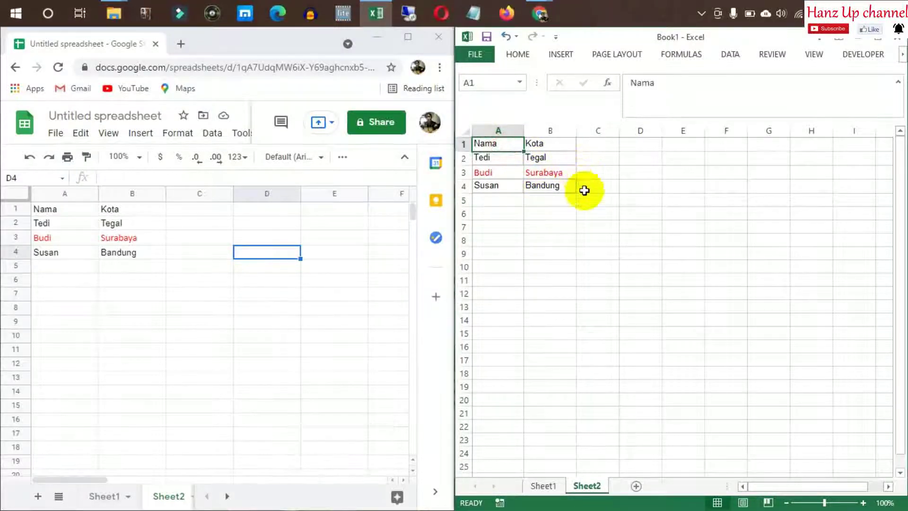
left_click(551, 189, "shift")
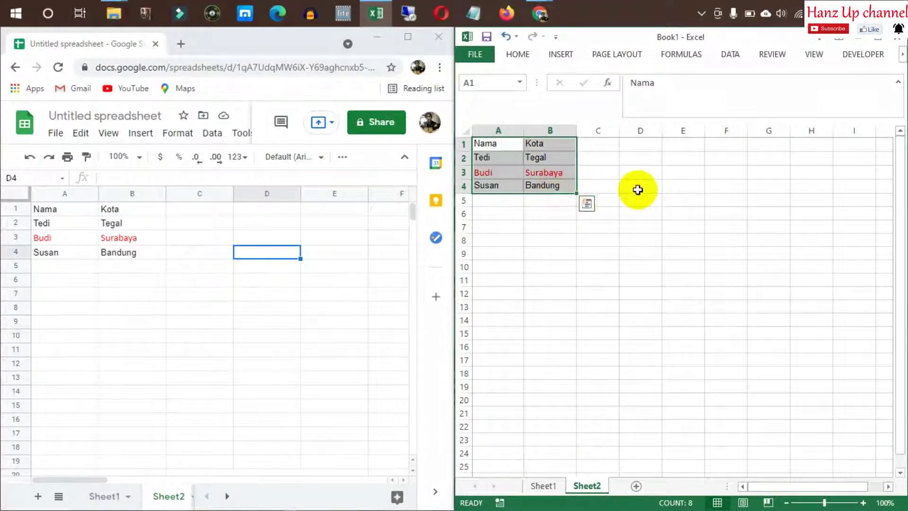
left_click(640, 174)
left_click(518, 54)
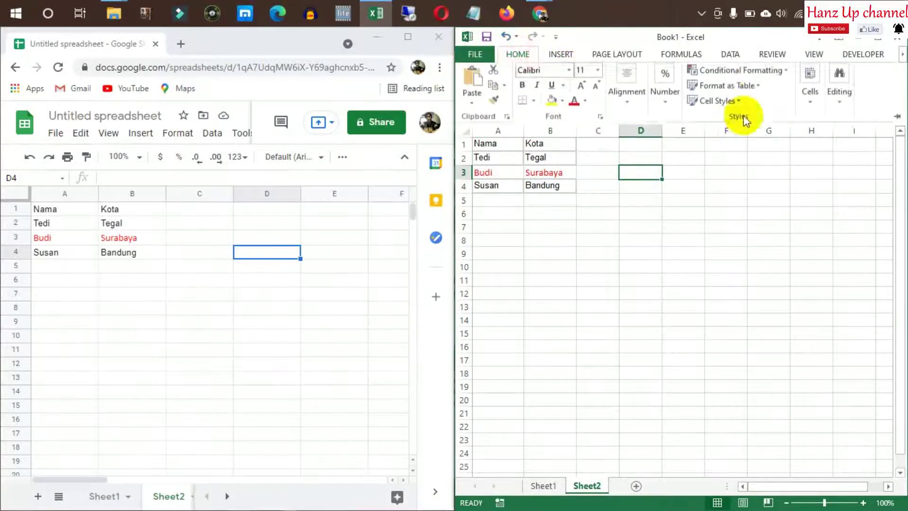
left_click(532, 103)
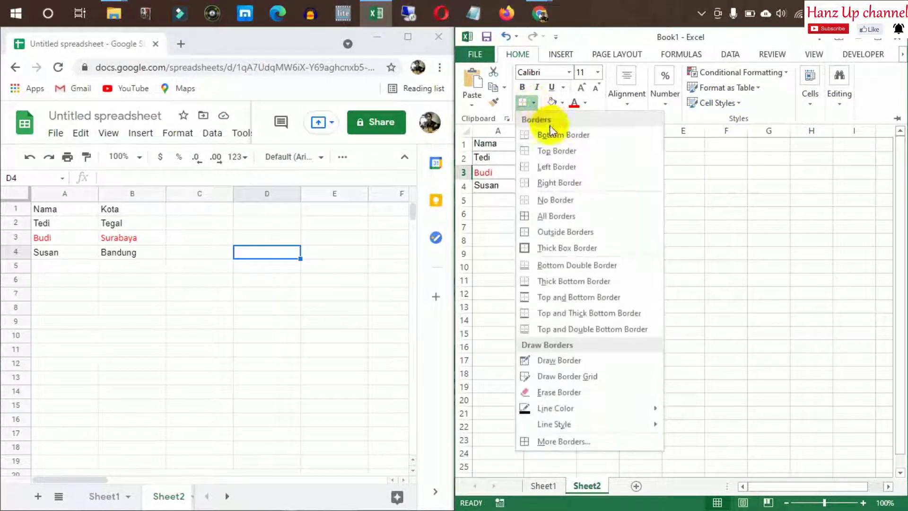
left_click(556, 217)
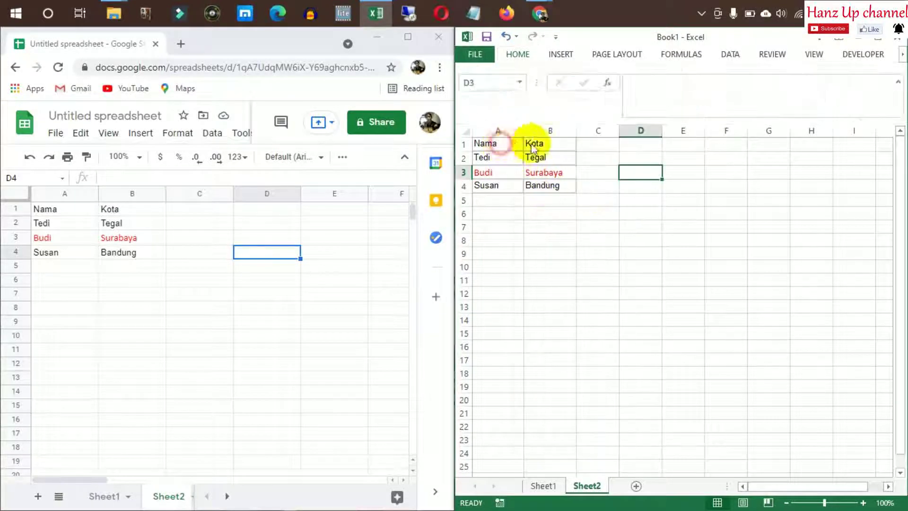
left_click(633, 199)
key("ctrl+z")
Apply All Borders to A1:B4 in Excel, then select the matching range in Google Sheets
left_click(596, 219)
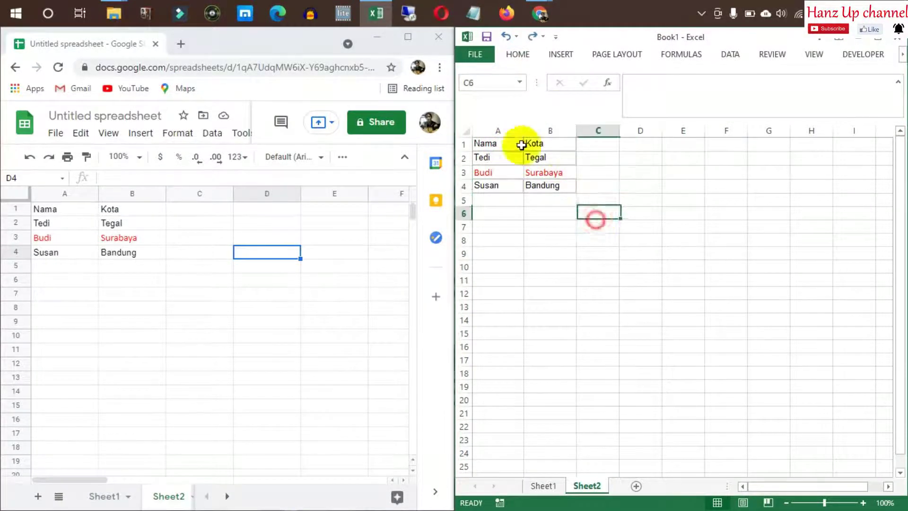
left_click(498, 142)
left_click(548, 190, "shift")
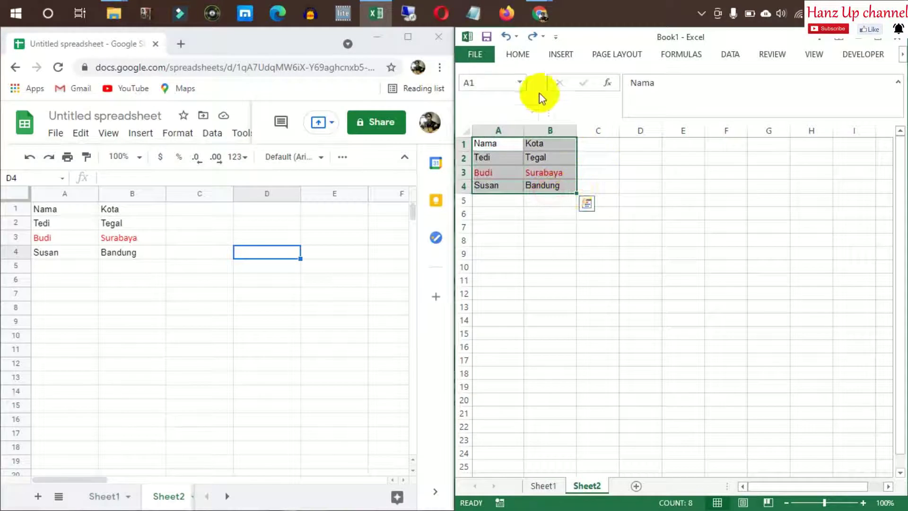
left_click(518, 54)
left_click(644, 206)
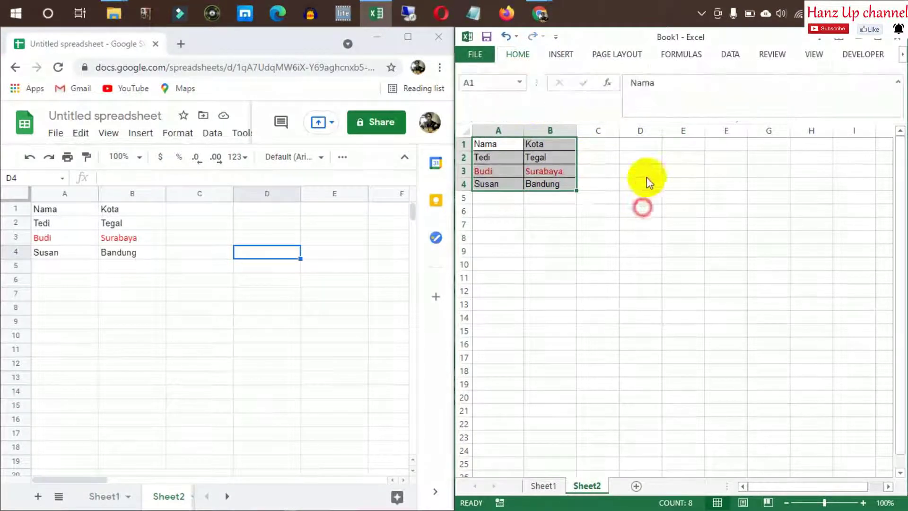
left_click(645, 175)
left_click_drag(74, 212, 124, 251)
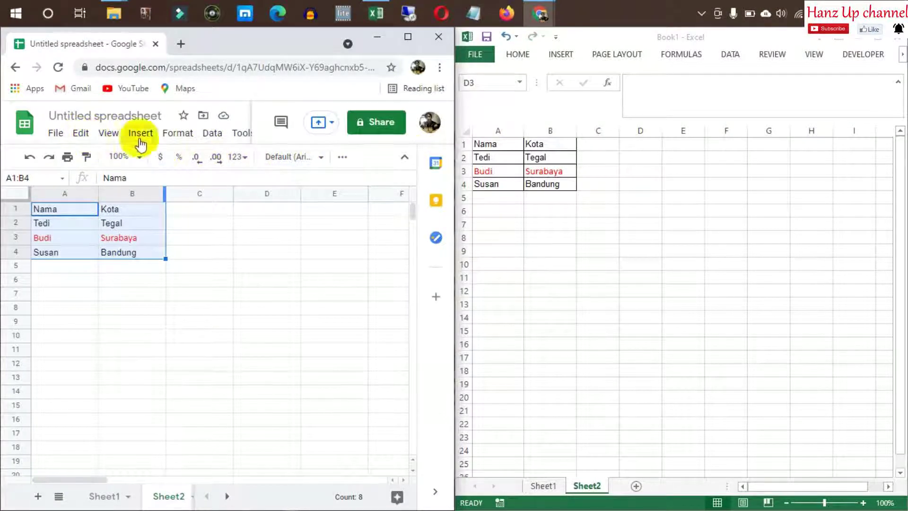
Maximize Chrome and give A1:B4 borders on every cell
double_click(279, 46)
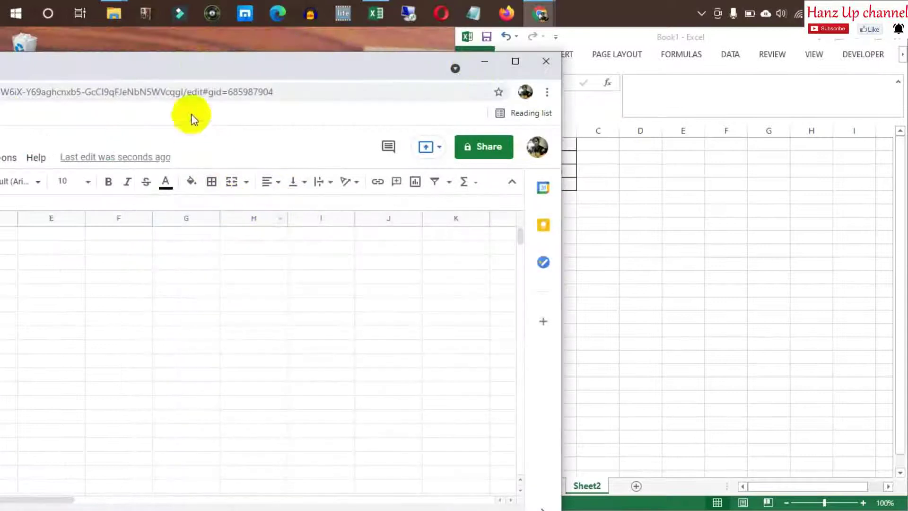
double_click(201, 63)
left_click(494, 151)
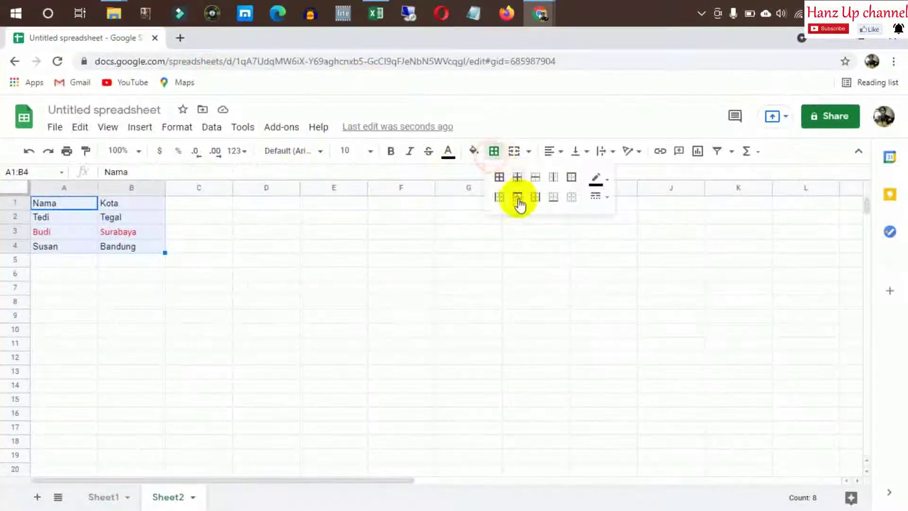
left_click(499, 178)
left_click(284, 237)
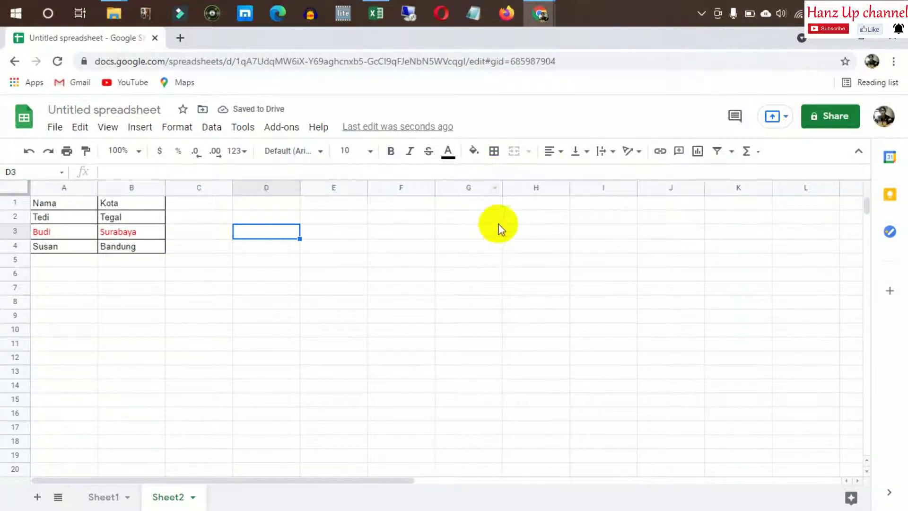
left_click(211, 232)
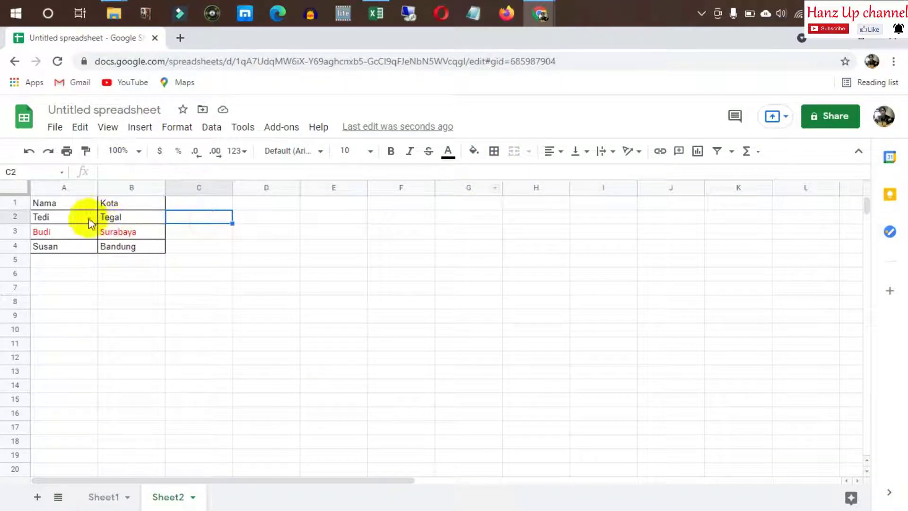
From cell A1, browse the border line-style and colour options without changing anything
left_click(75, 203)
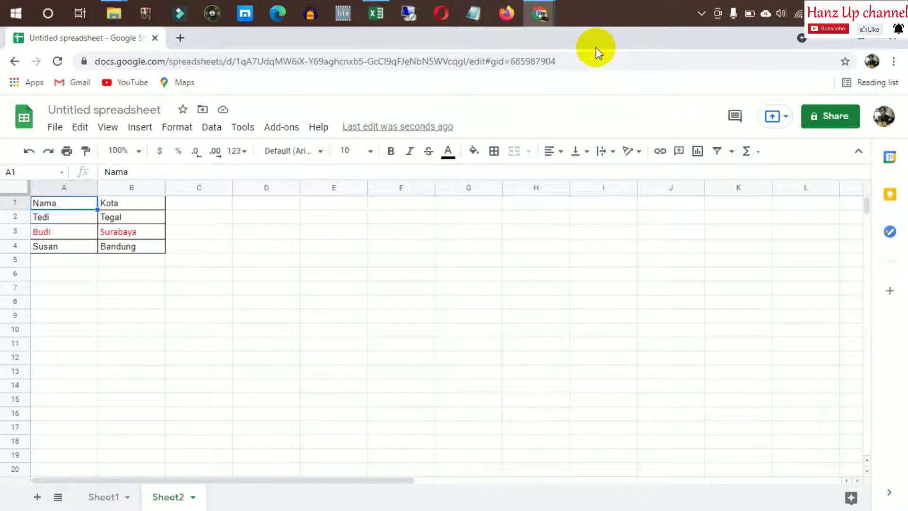
left_click(129, 204)
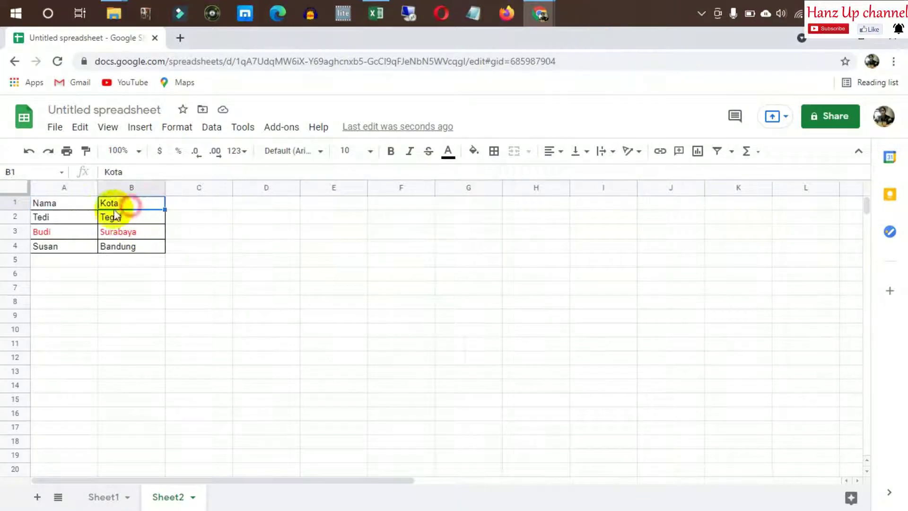
left_click(79, 207)
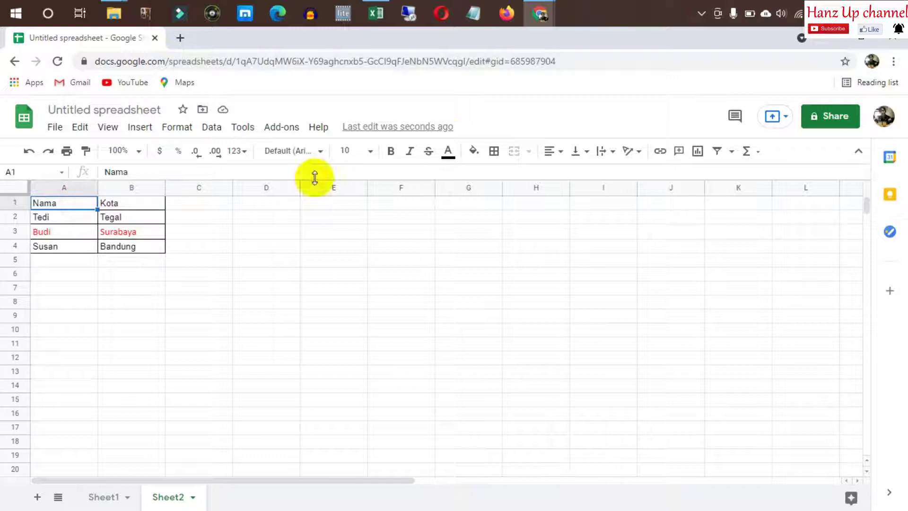
left_click(501, 154)
left_click(609, 201)
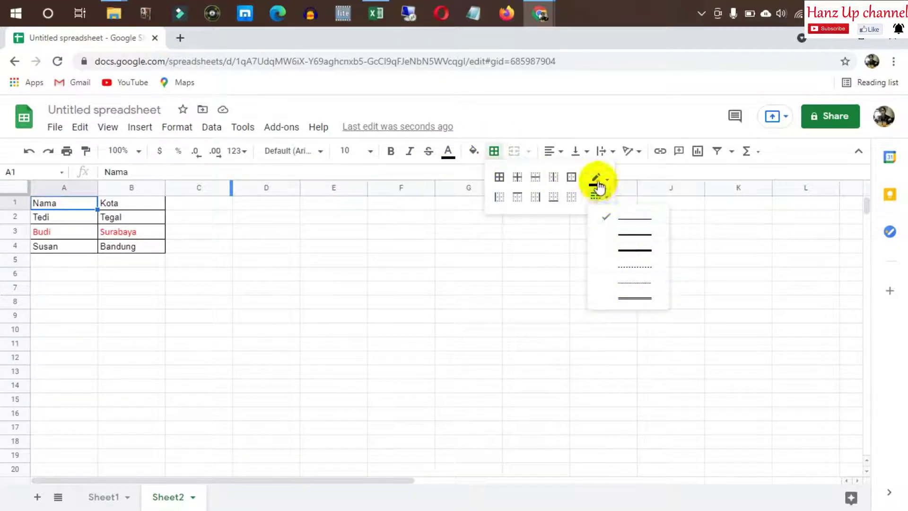
left_click(604, 181)
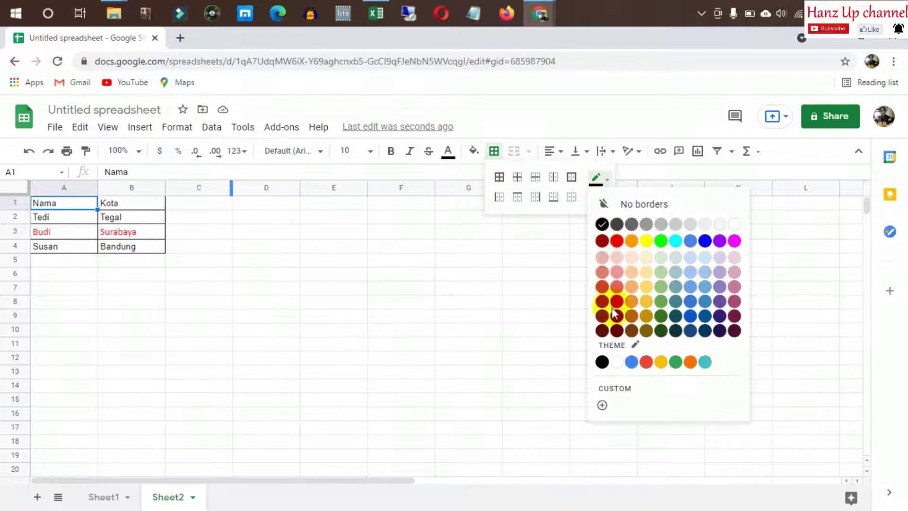
left_click(641, 209)
left_click(229, 298)
left_click(217, 231)
From cell A3, look through the border colour choices again, leaving the borders as they are
left_click(84, 233)
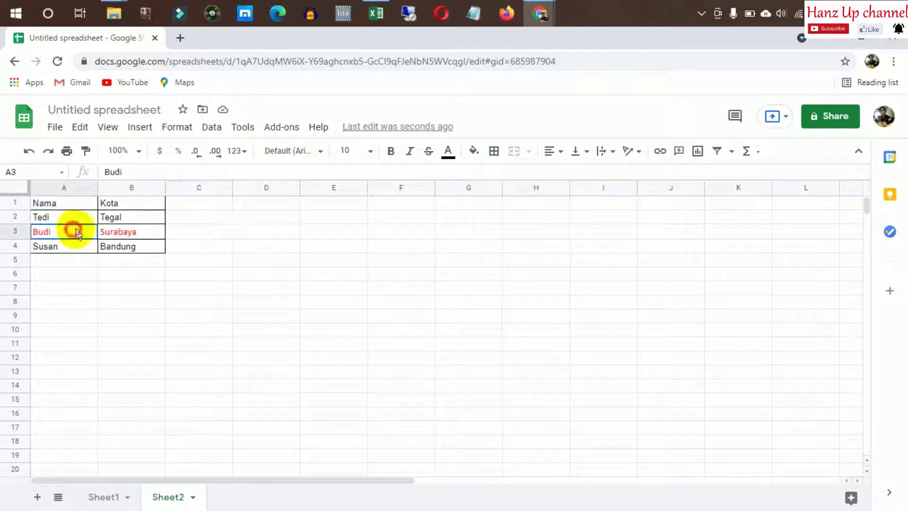
left_click(493, 152)
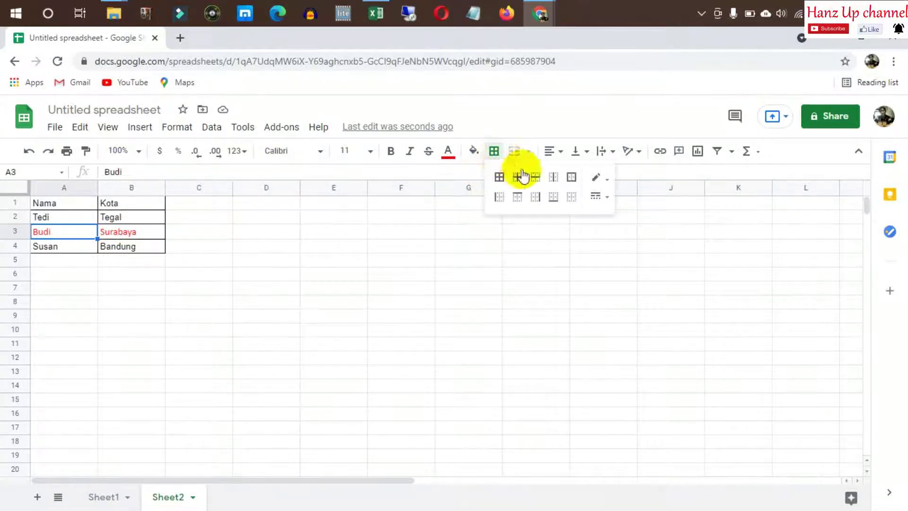
left_click(599, 180)
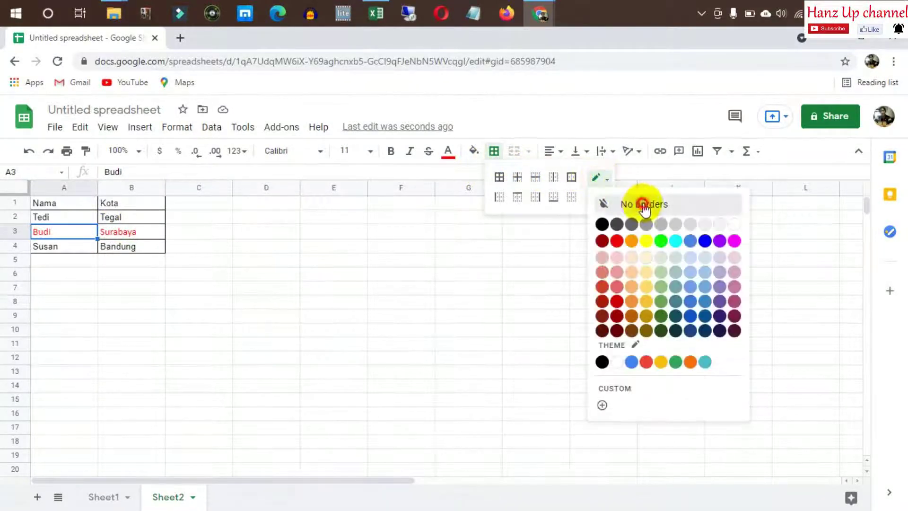
left_click(353, 296)
left_click(275, 266)
left_click(461, 248)
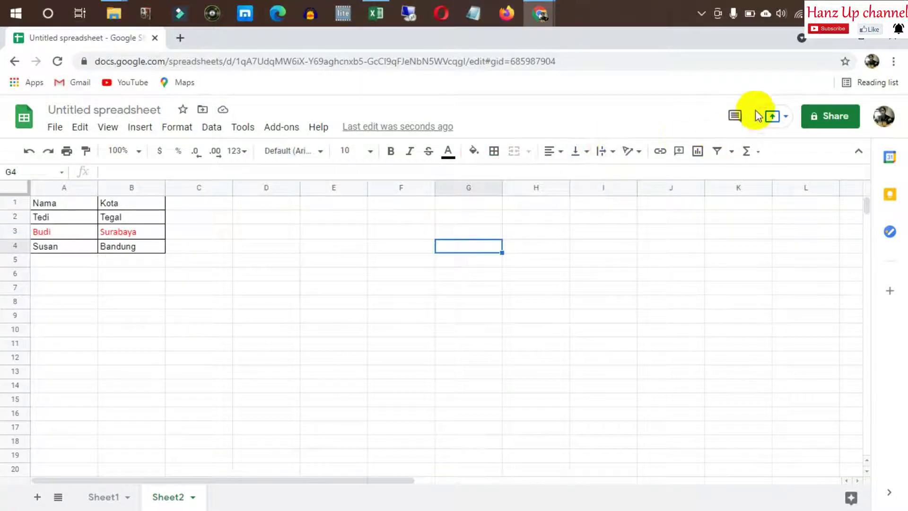
Restore Chrome, dock it on the left half, and bring Excel into focus
double_click(676, 40)
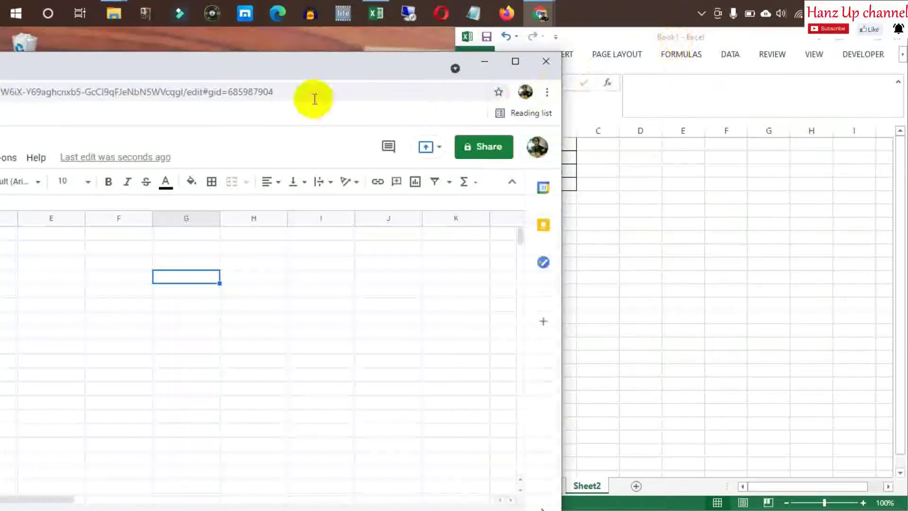
left_click_drag(321, 74, 2, 30)
left_click_drag(247, 40, 2, 222)
left_click(609, 223)
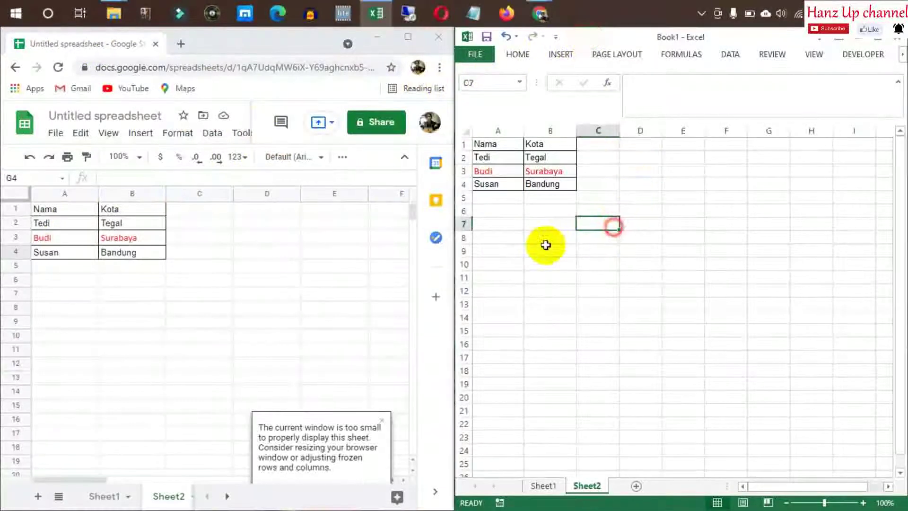
Click through the Excel table cells, ending with row 3's A3:B3 selected
left_click(543, 248)
left_click(600, 210)
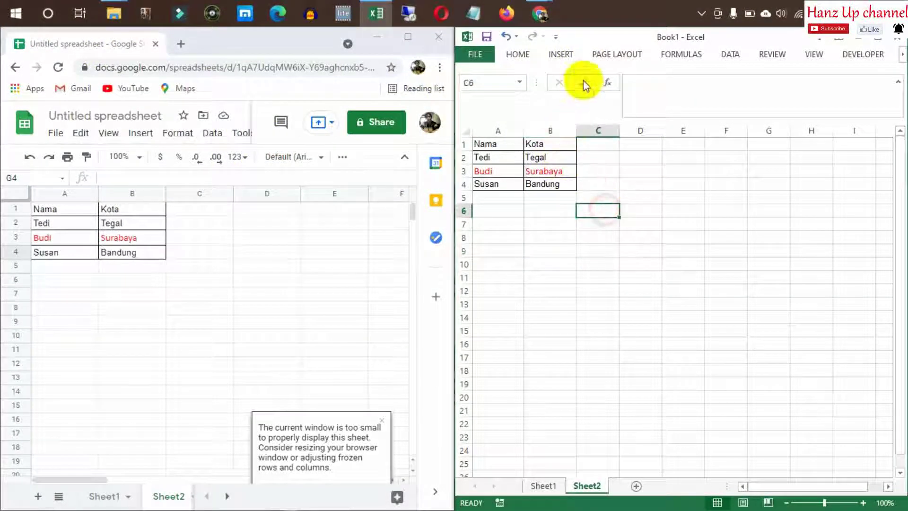
left_click(517, 53)
left_click(506, 187)
left_click(502, 155)
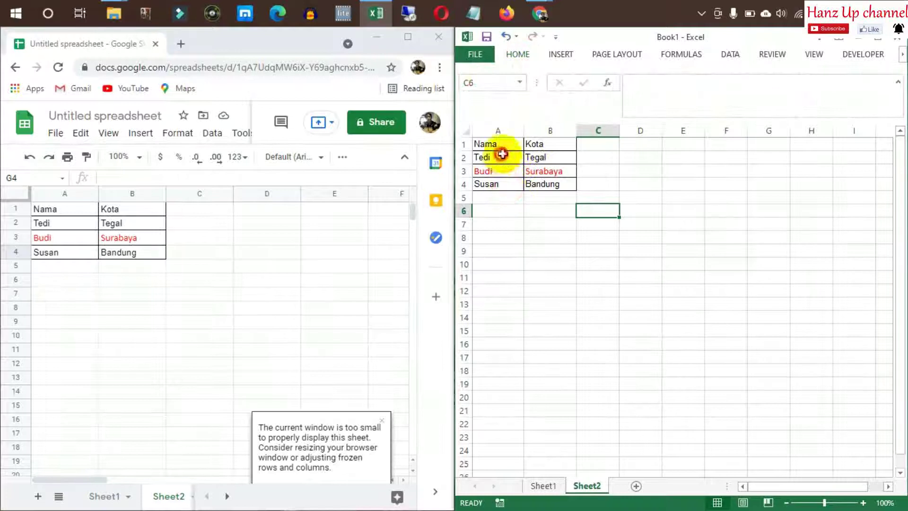
left_click(500, 145)
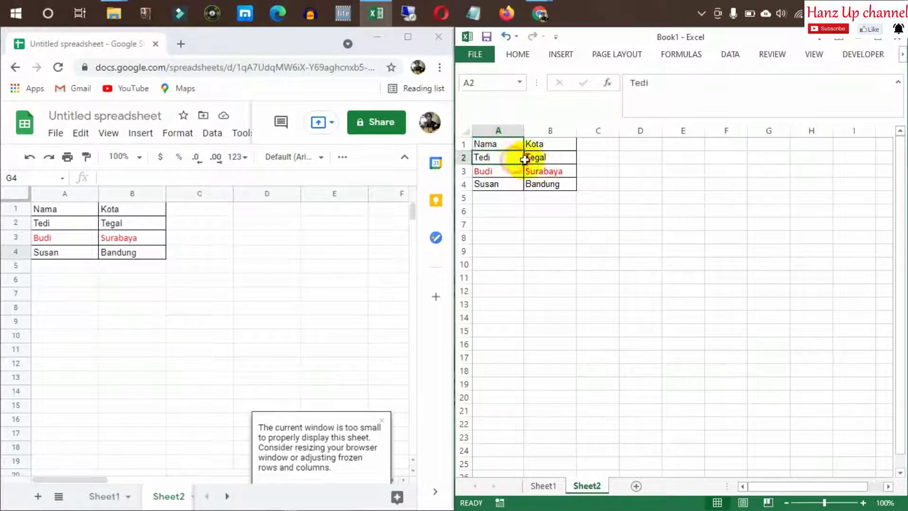
left_click_drag(525, 159, 543, 159)
left_click(499, 171)
left_click_drag(492, 171, 549, 172)
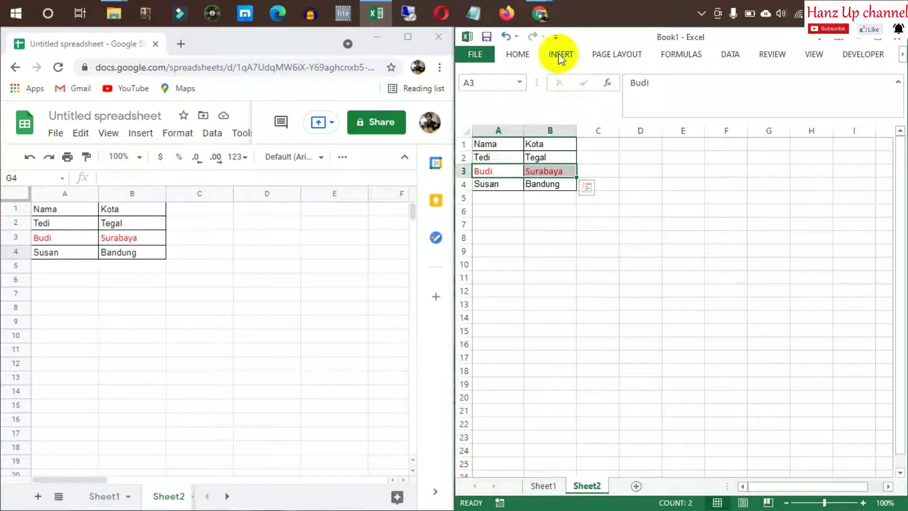
Open the Home tab's Borders dropdown and close it without changes
left_click(520, 55)
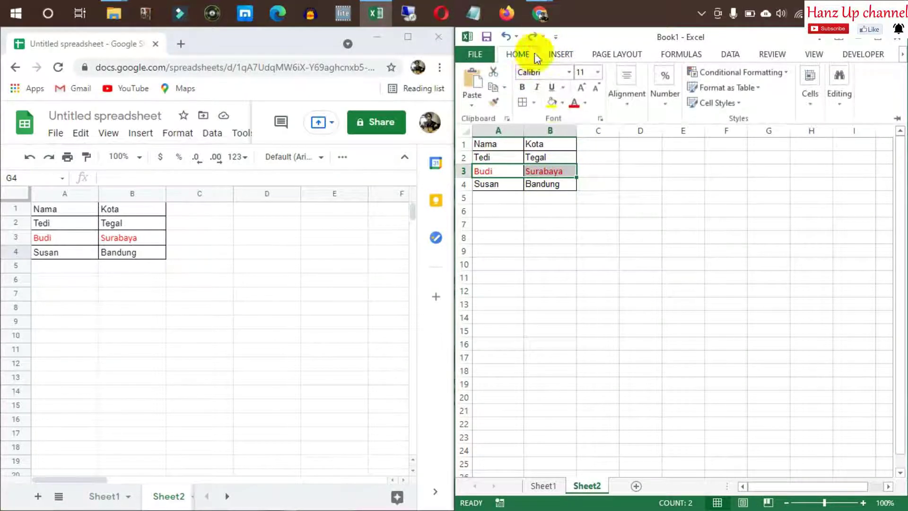
left_click(534, 105)
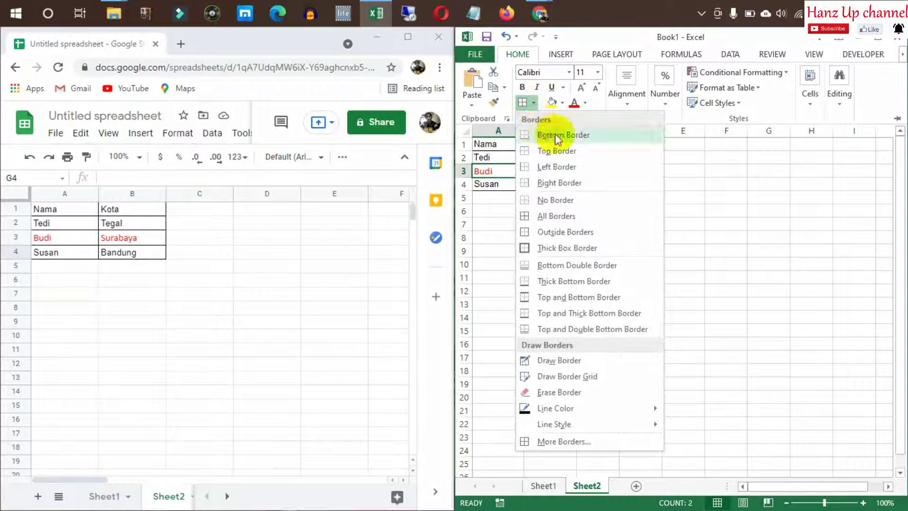
left_click(771, 195)
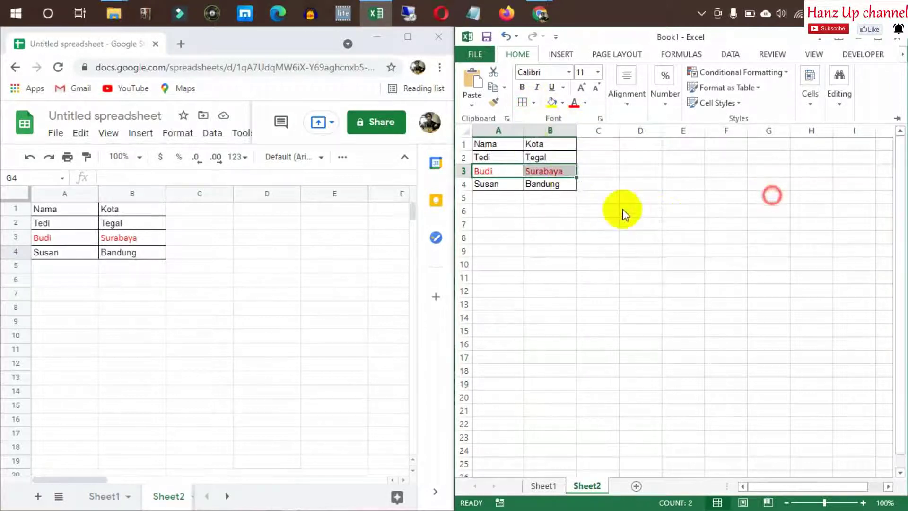
left_click(644, 158)
Use Erase Border to remove the A1/B1 and A4/B4 dividing borders
left_click(487, 146)
left_click(520, 55)
left_click(533, 105)
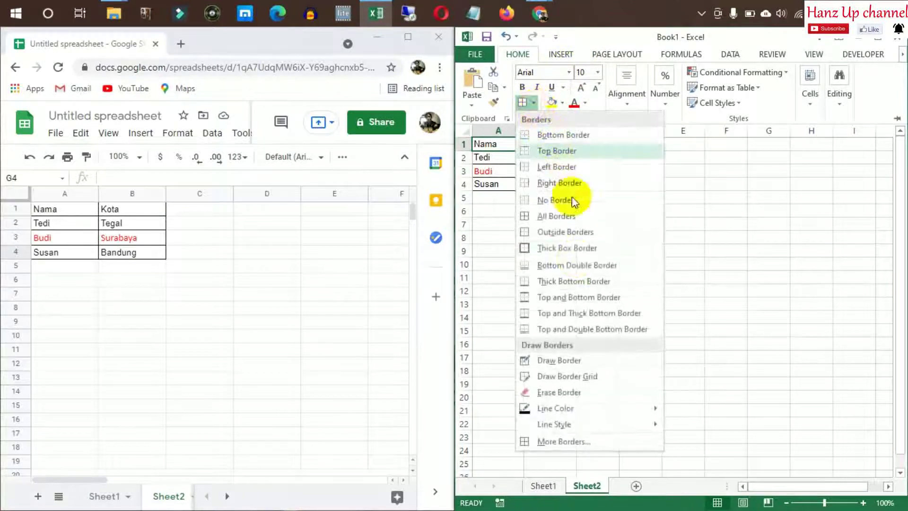
left_click(559, 392)
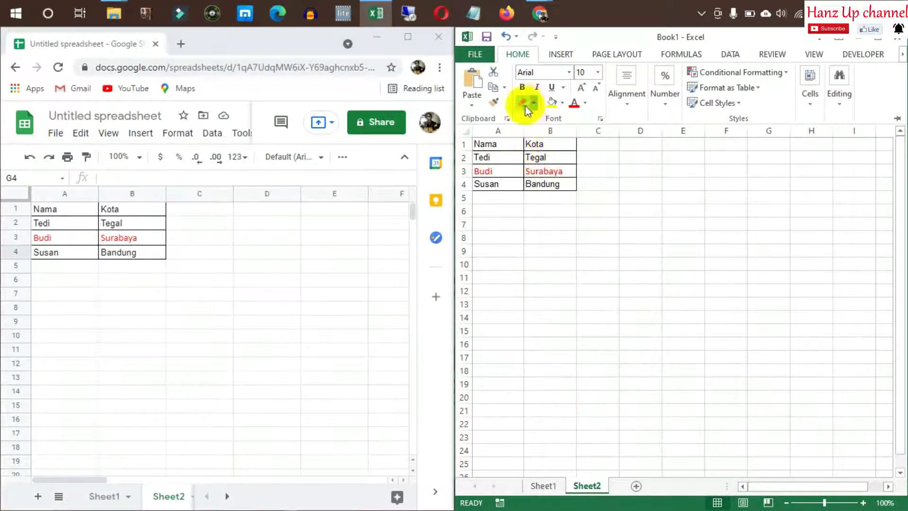
left_click(523, 144)
left_click(525, 142)
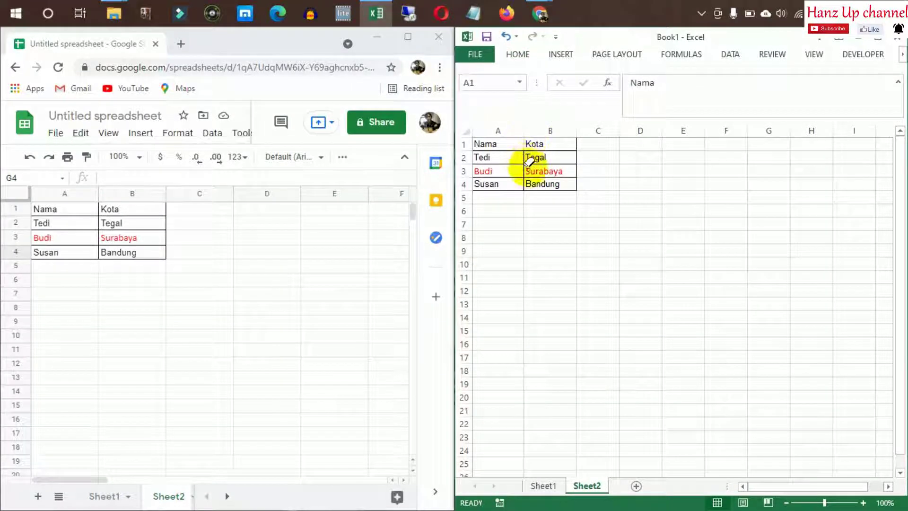
left_click(524, 186)
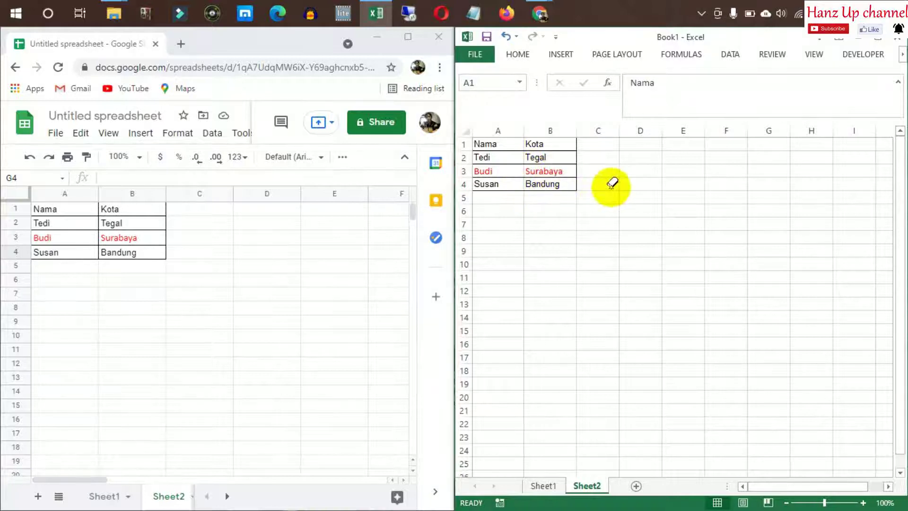
key("Escape")
left_click(636, 173)
key("Left")
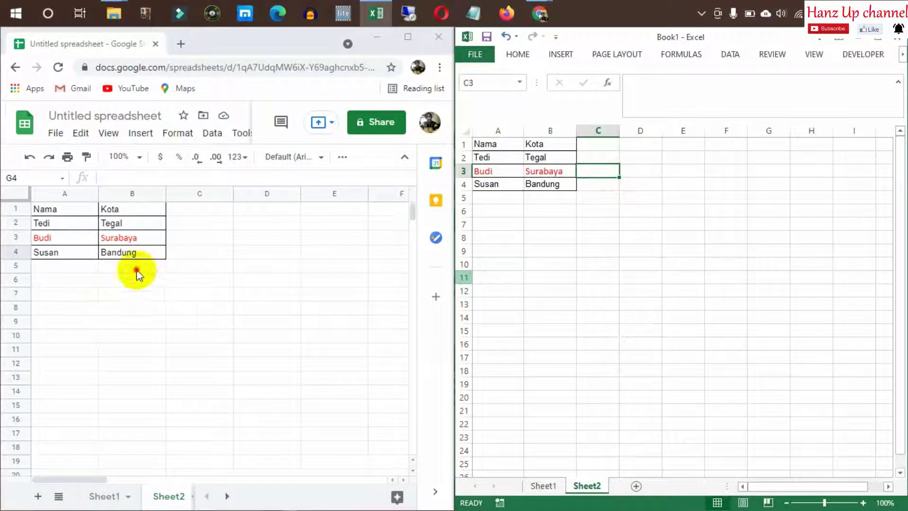
Check Sheet1 in Google Sheets and Excel, then return both to Sheet2
left_click(136, 267)
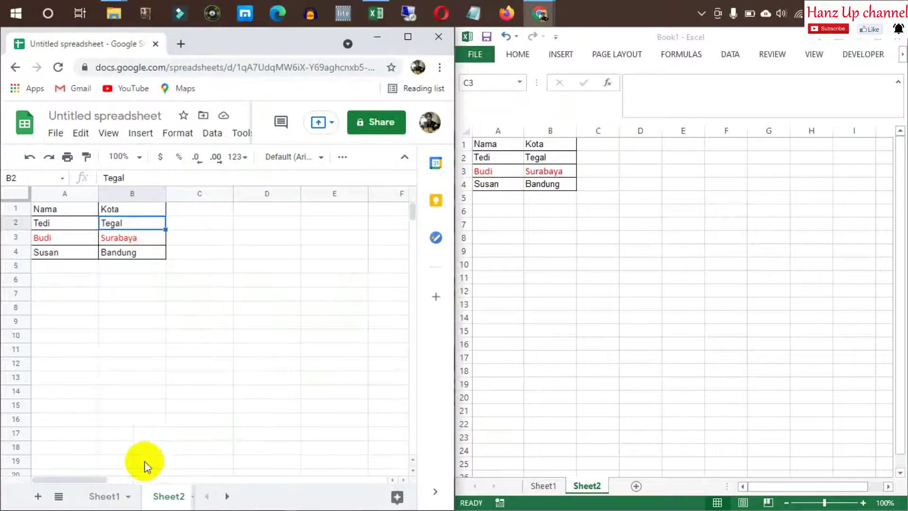
left_click(101, 496)
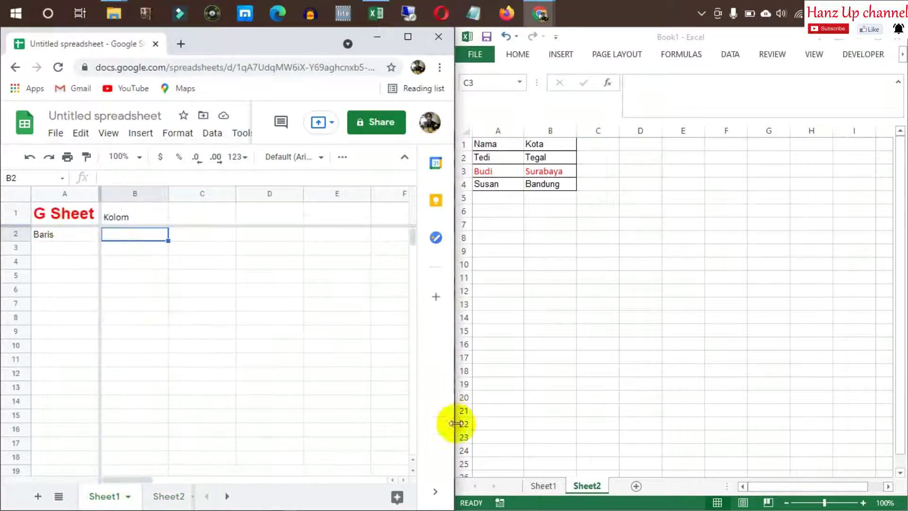
left_click(543, 485)
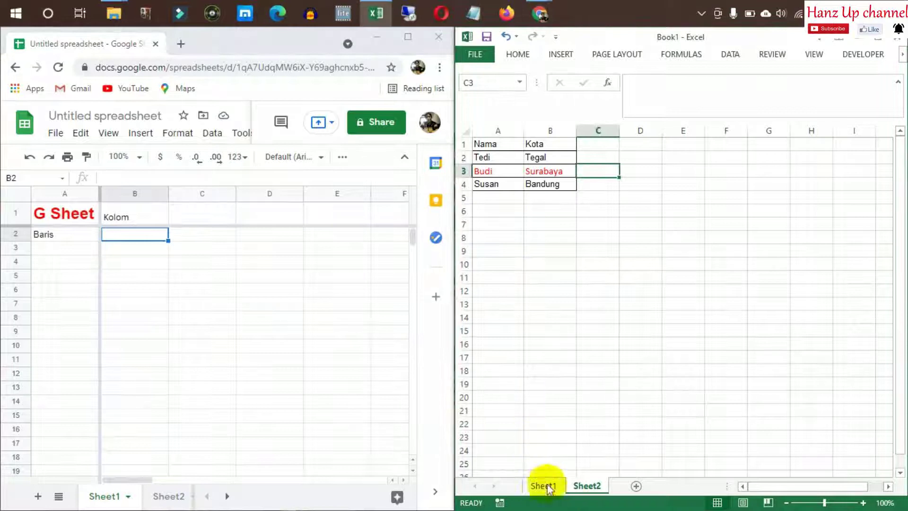
left_click(544, 486)
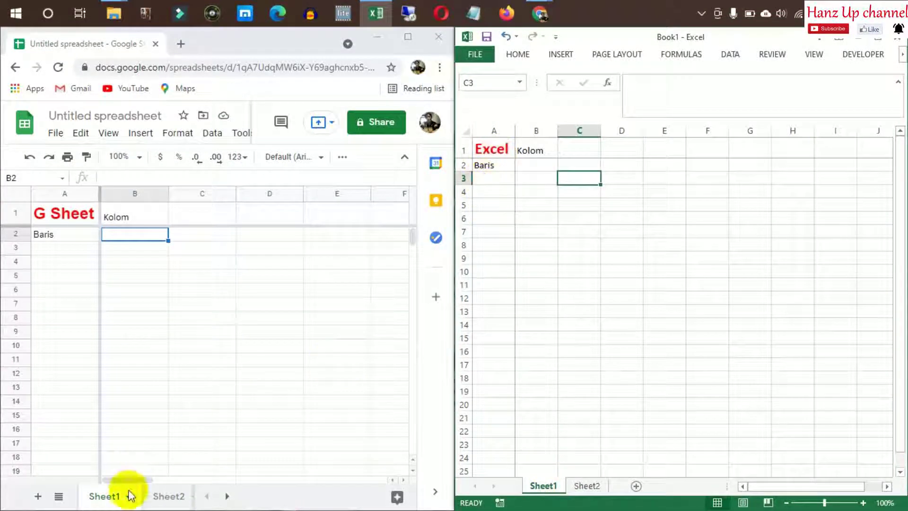
left_click(170, 495)
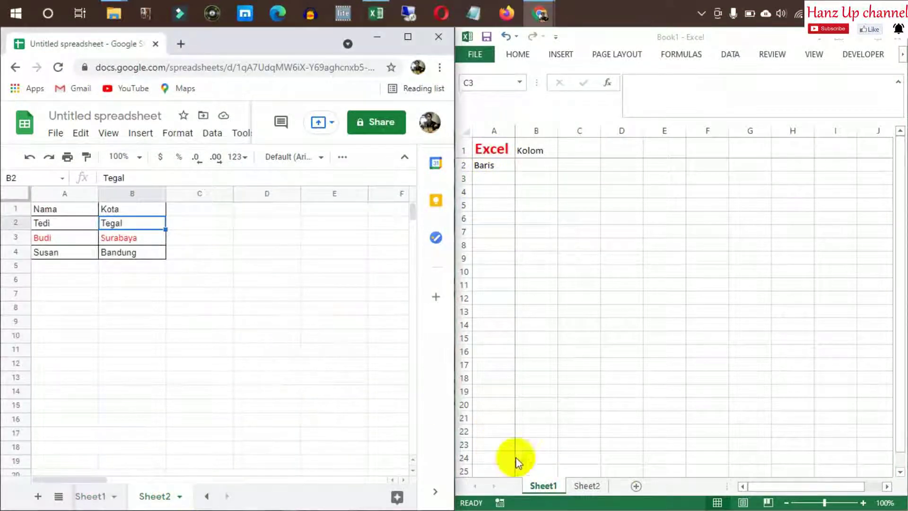
left_click(587, 486)
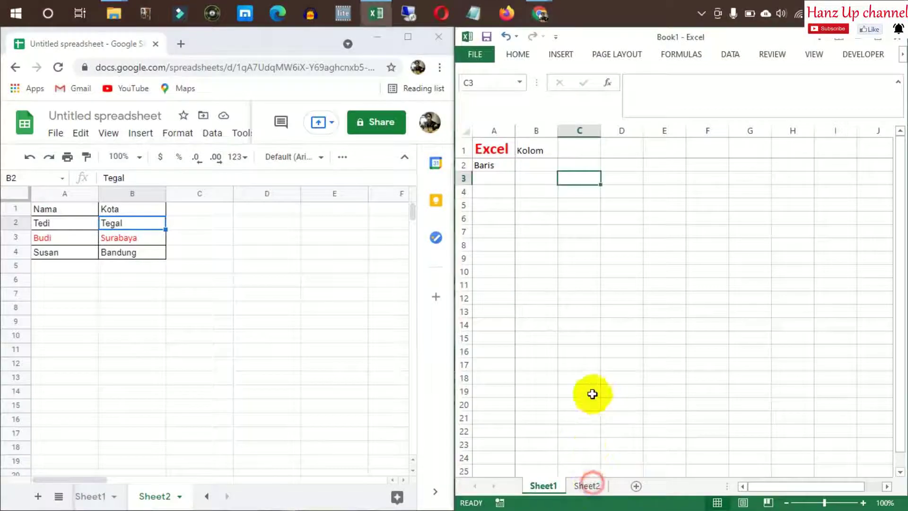
left_click(591, 490)
left_click(583, 260)
left_click(595, 209)
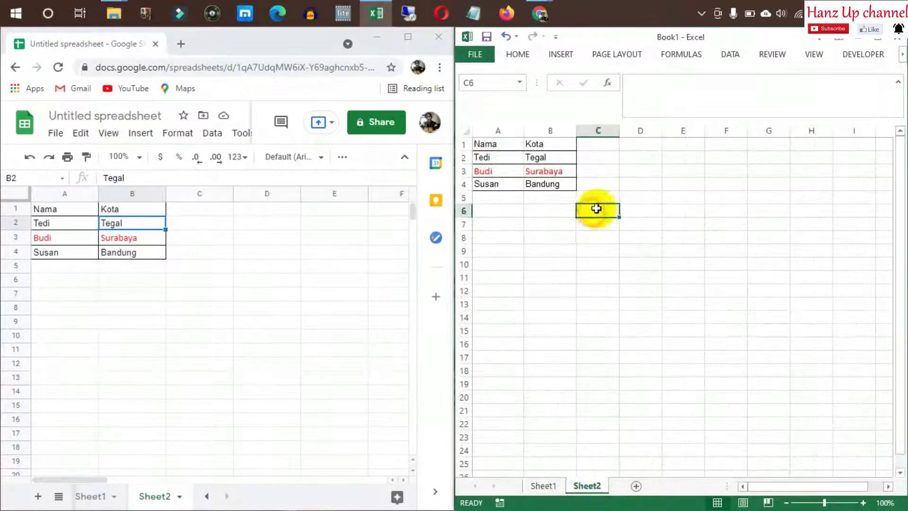
left_click(92, 268)
Enter row 4's name in A5, correcting an initial misspelling
left_click(71, 214)
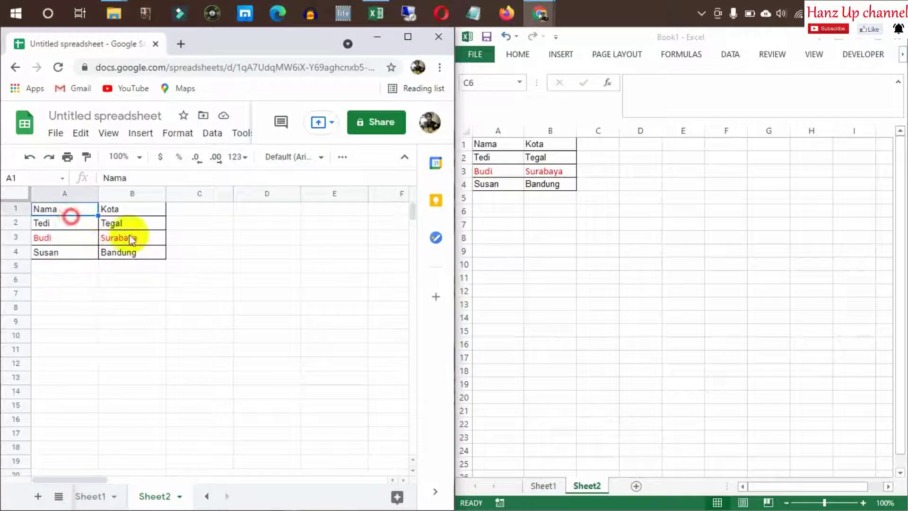
left_click(145, 248)
left_click(70, 294)
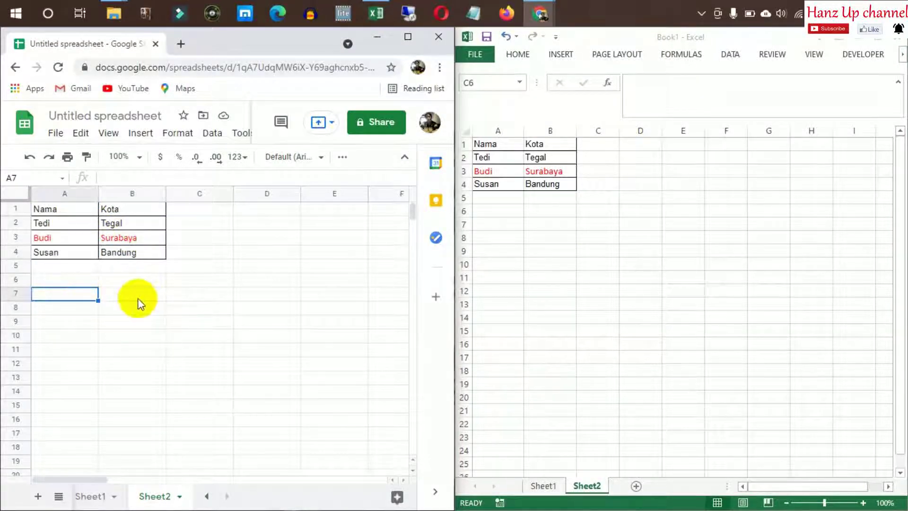
left_click(54, 256)
left_click(91, 280)
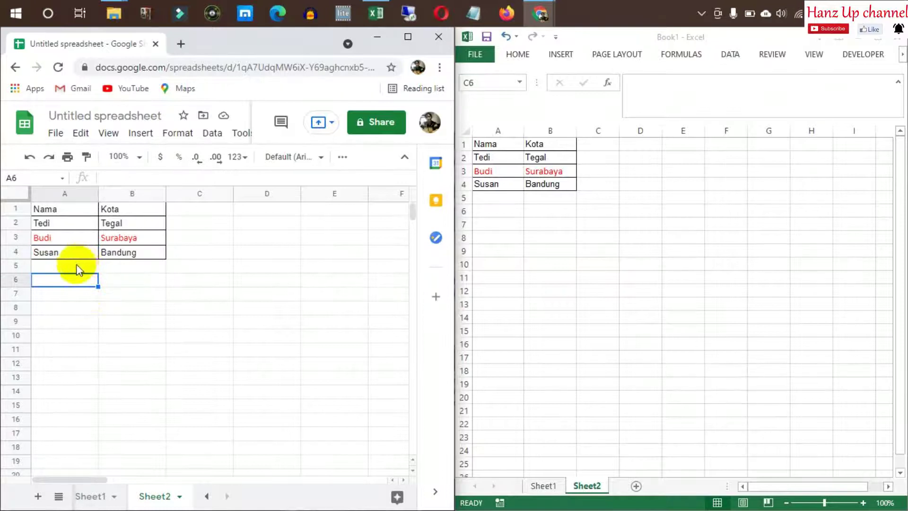
key("Up")
key("Right")
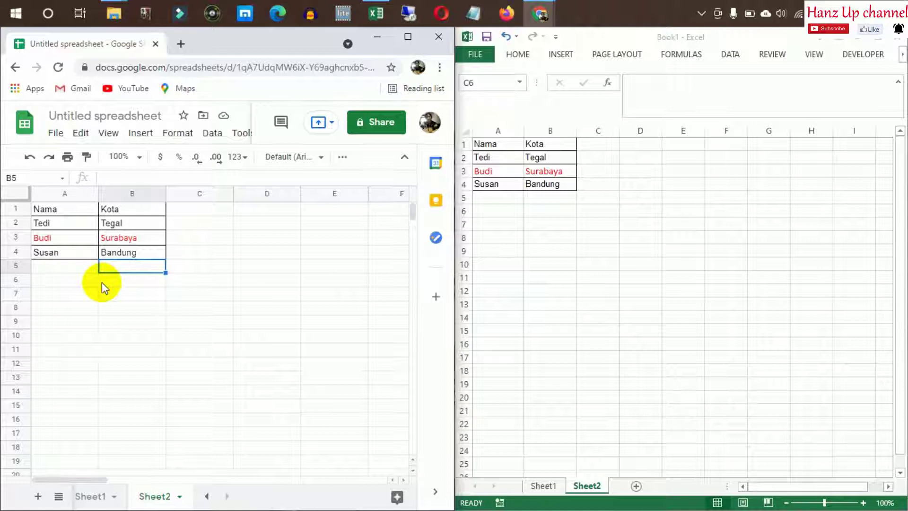
key("Left")
type("S")
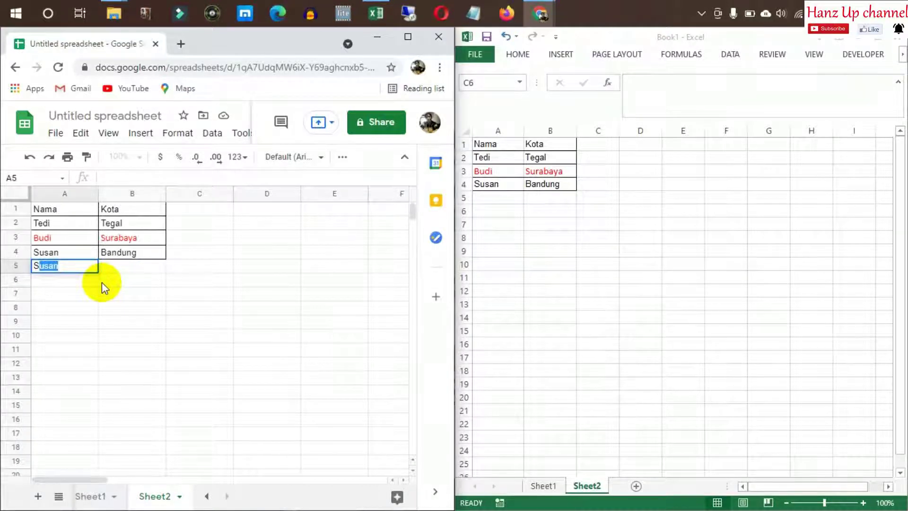
type("uan")
key("Return")
key("Right")
key("Up")
key("Left")
type("Susan")
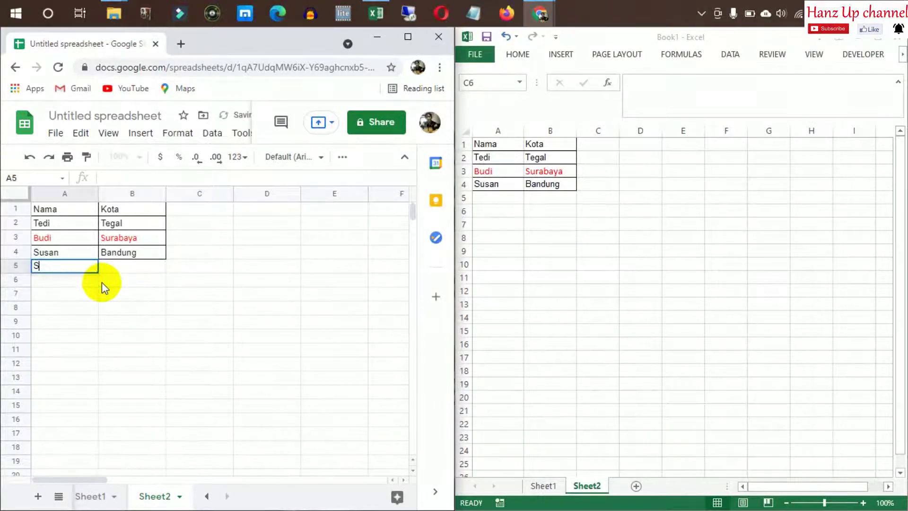
key("Return")
Fill B5 with Yogyakarta, A6 with the same name, and B6 with Medan
key("Right")
key("Up")
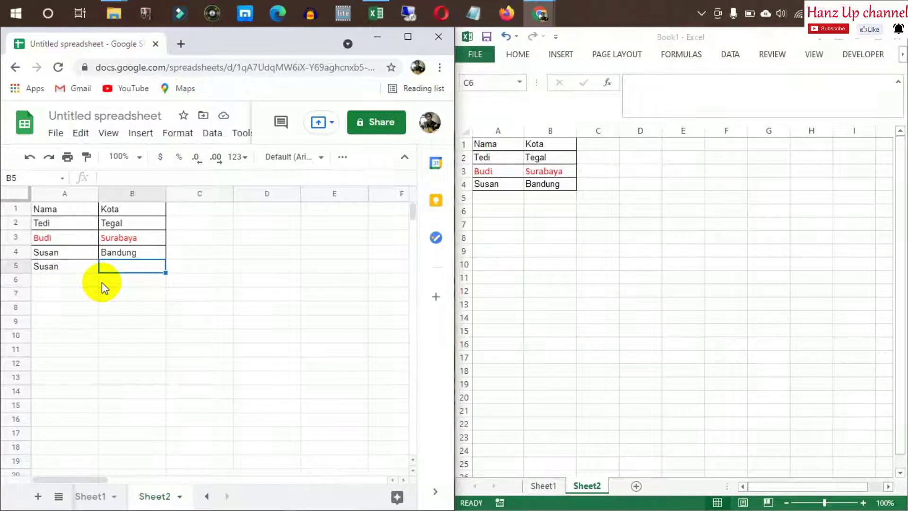
type("Yogyakarta")
key("Return")
type("Susan")
key("Tab")
type("Me")
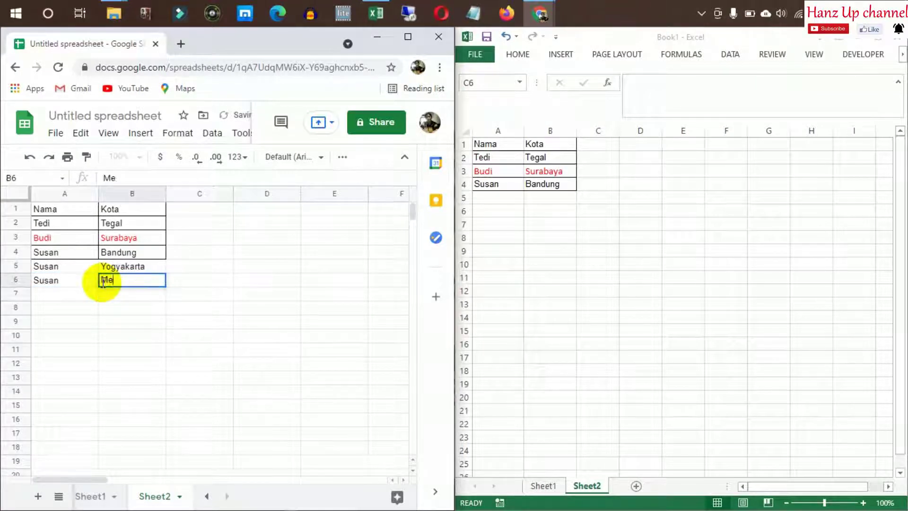
type("damm")
key("BackSpace")
type("n")
key("Return")
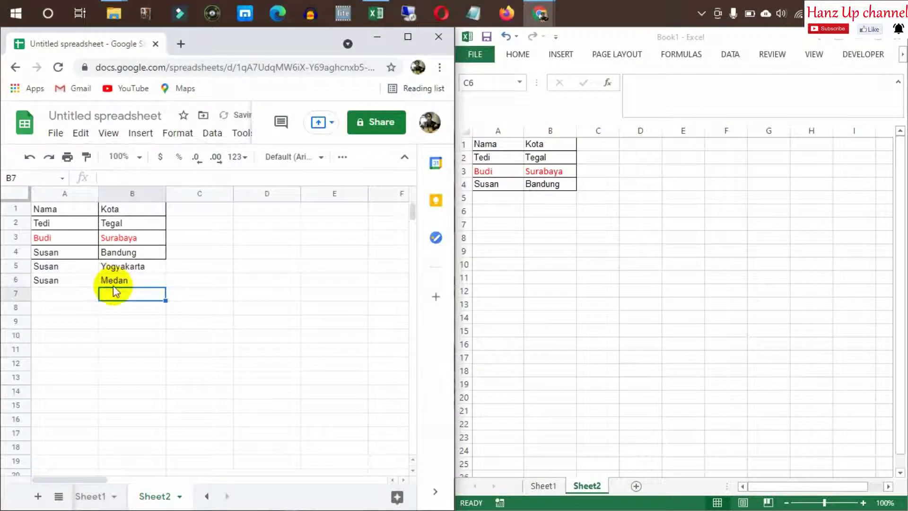
Copy A4:B4 and paste its format only onto A5:B6
left_click_drag(133, 322, 75, 265)
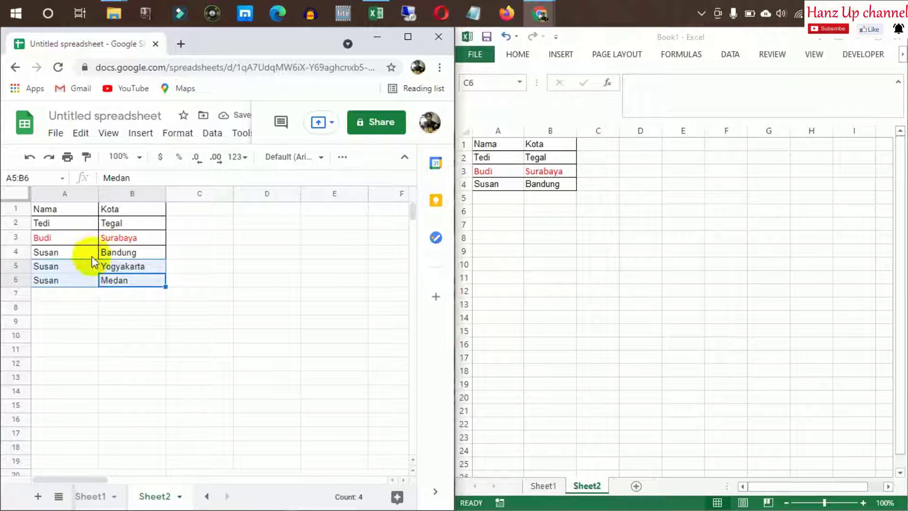
left_click_drag(87, 256, 121, 253)
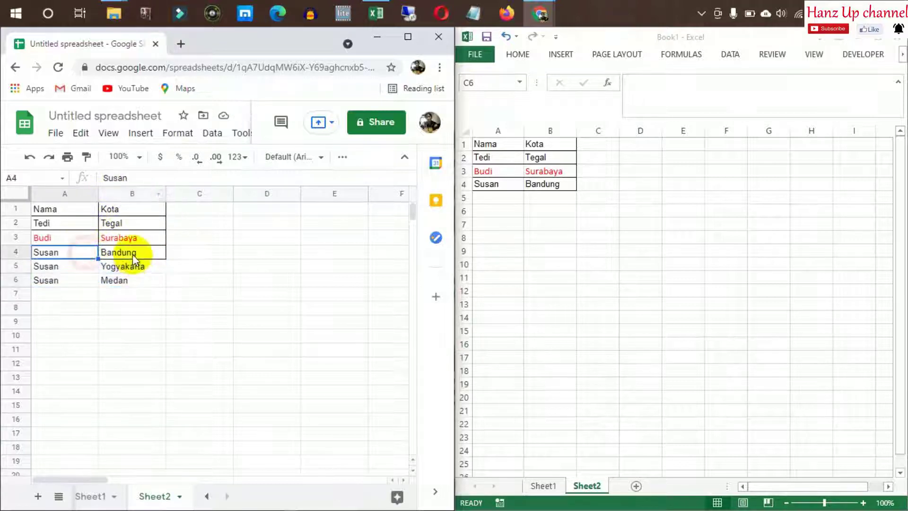
key("ctrl+c")
left_click_drag(71, 269, 124, 284)
right_click(124, 283)
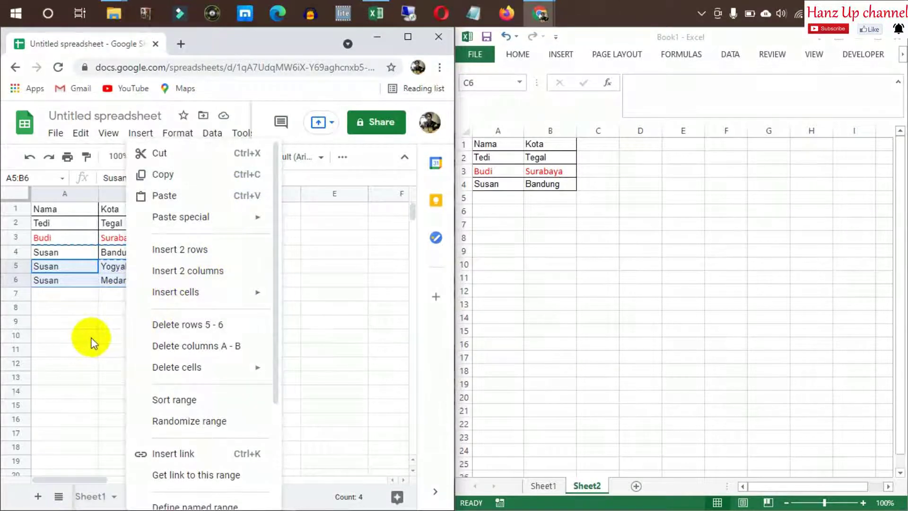
mouse_move(180, 218)
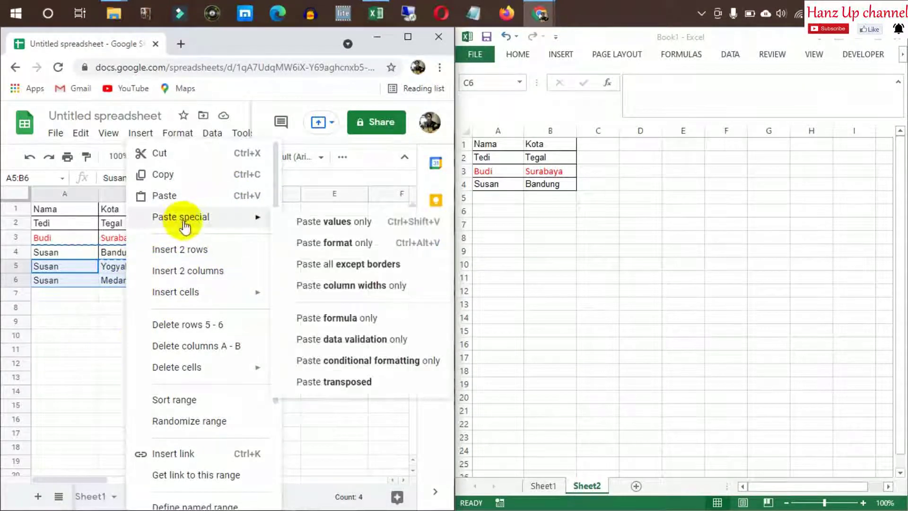
left_click(342, 248)
left_click(247, 309)
left_click(252, 253)
left_click(595, 252)
Copy A5:B6 from Google Sheets and paste it at Excel's A5
left_click(493, 199)
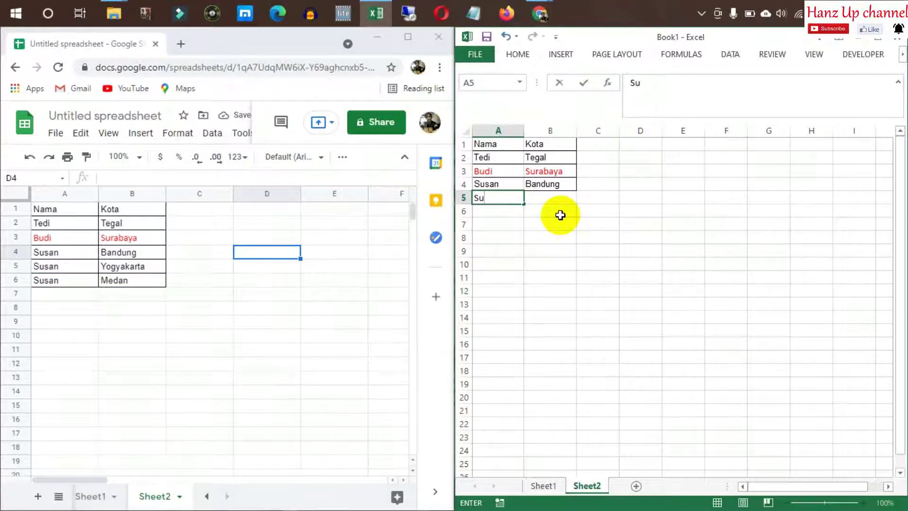
key("Escape")
left_click(612, 277)
left_click_drag(77, 262, 114, 278)
key("ctrl+c")
key("alt+Tab")
key("ctrl+v")
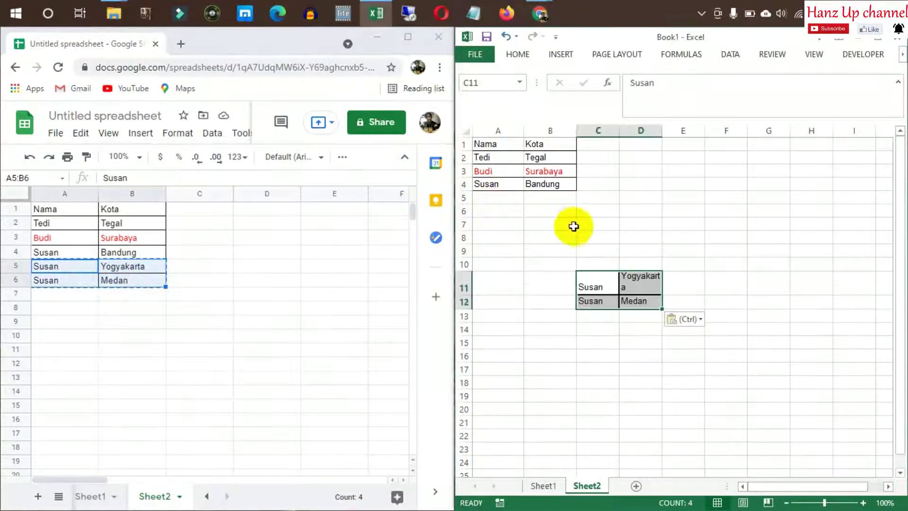
key("ctrl+z")
left_click(494, 199)
key("ctrl+v")
left_click(681, 250)
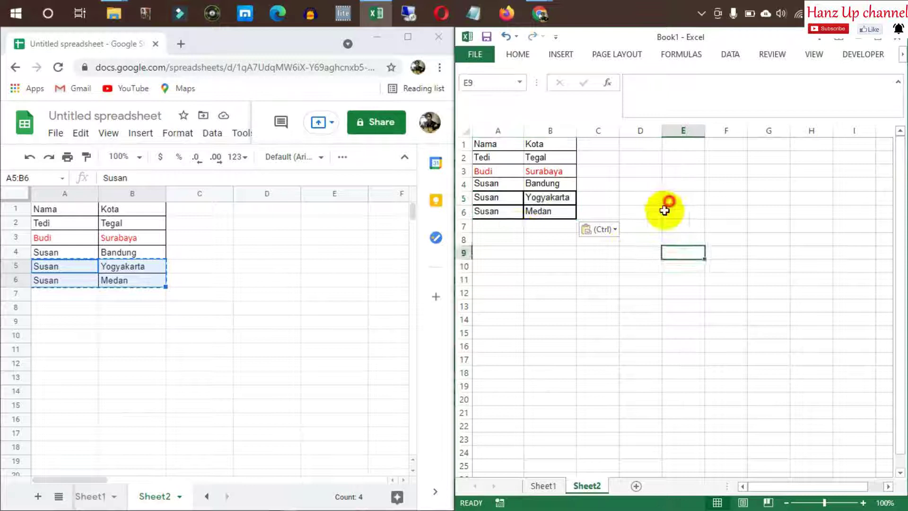
Copy A4:B4 and paste only its formatting onto A5:B6 in Excel
left_click(507, 200)
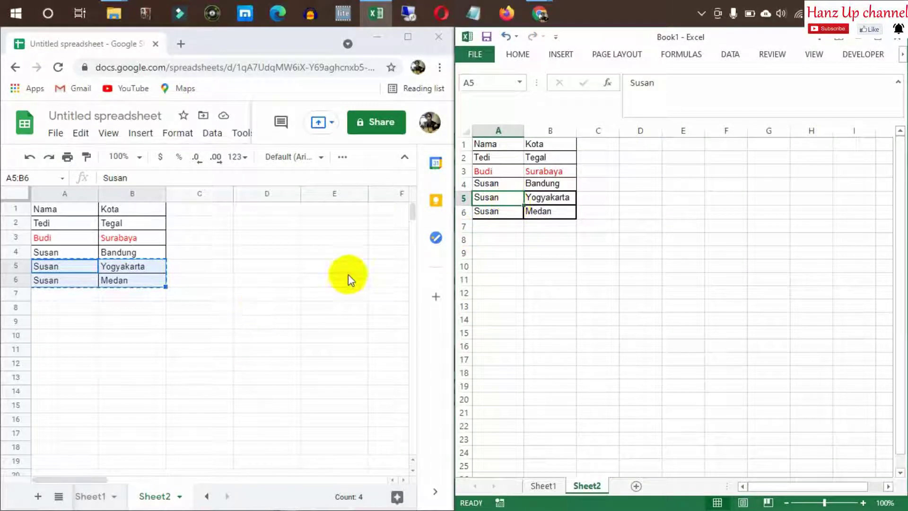
left_click_drag(492, 197, 552, 209)
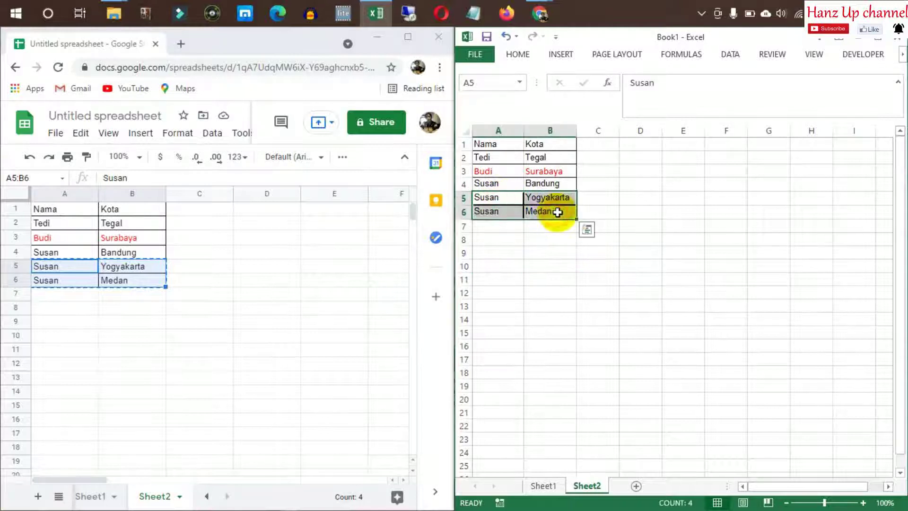
left_click_drag(517, 184, 546, 210)
key("ctrl+c")
left_click(603, 171)
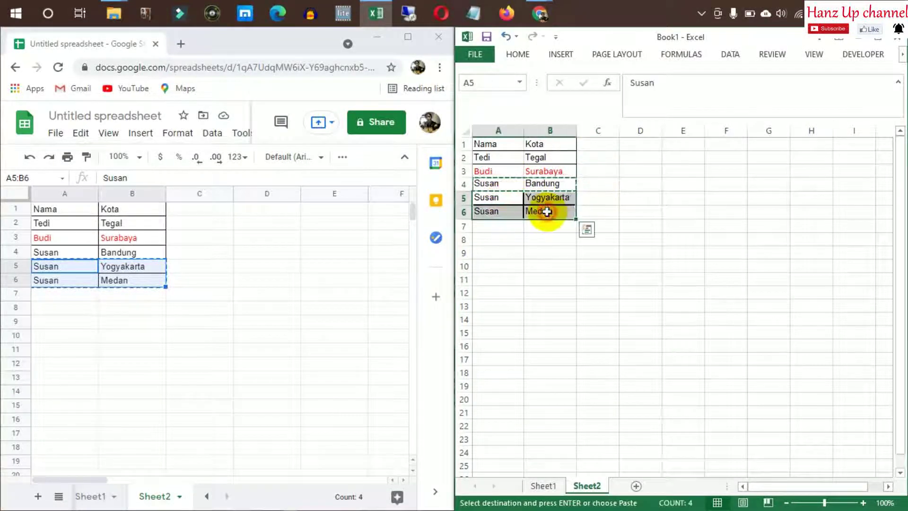
right_click(547, 212)
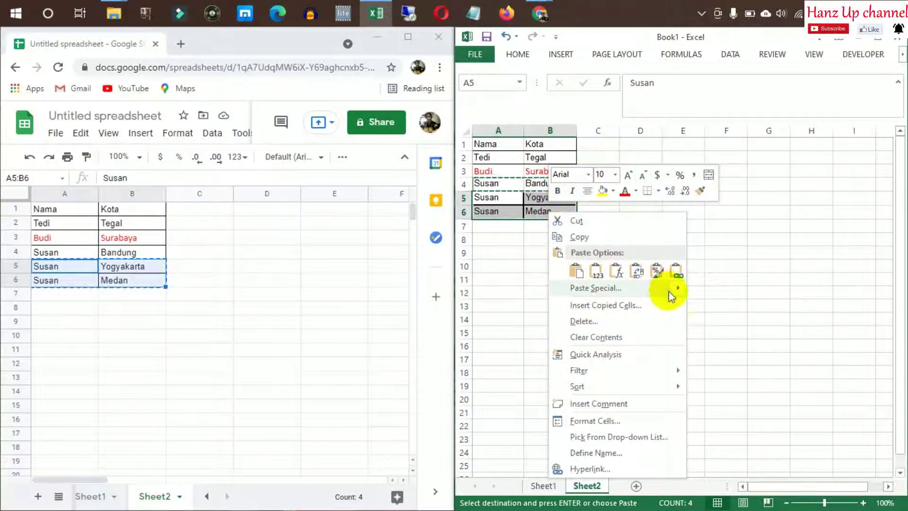
mouse_move(665, 289)
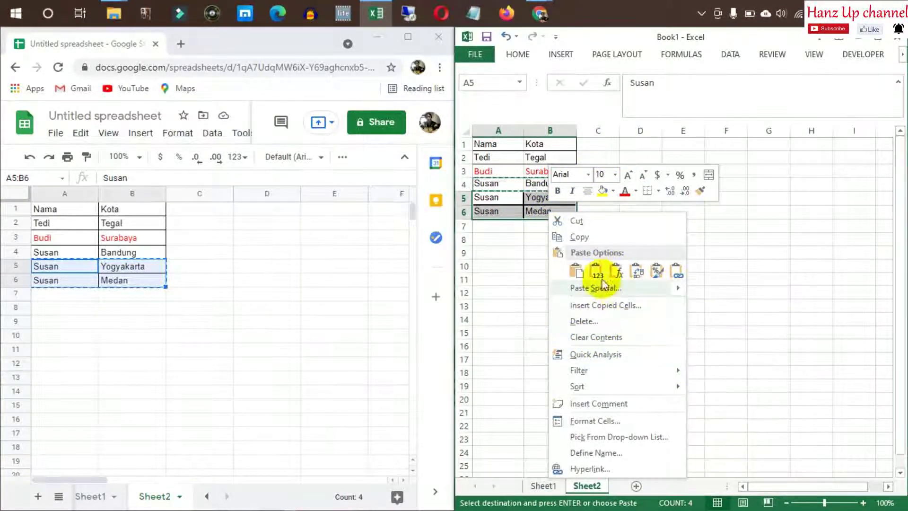
left_click(657, 271)
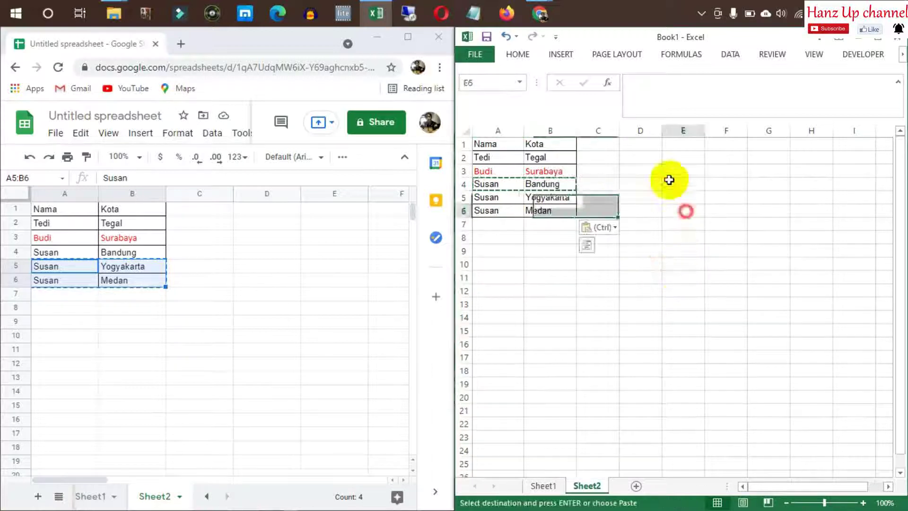
left_click(609, 249)
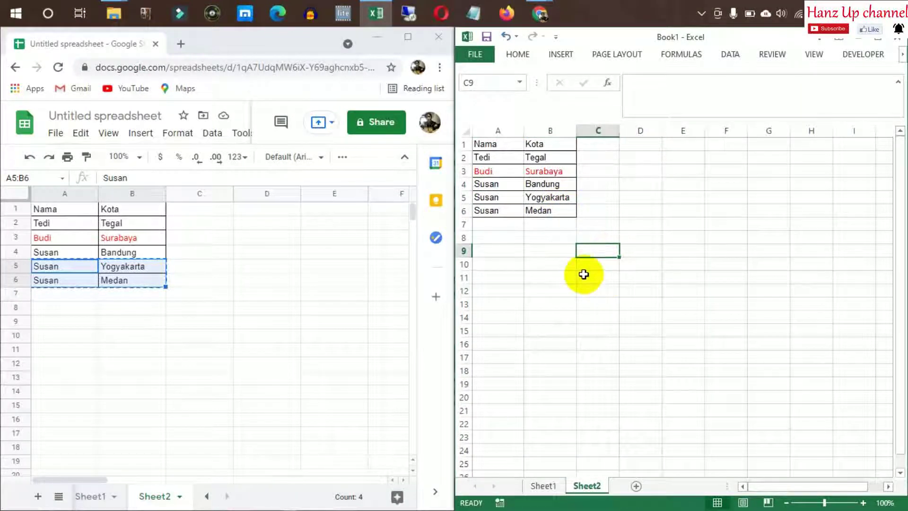
Check the Susan rows in the Google Sheets table: cells A4, B4 (Bandung) and B6 (Medan)
left_click(66, 253)
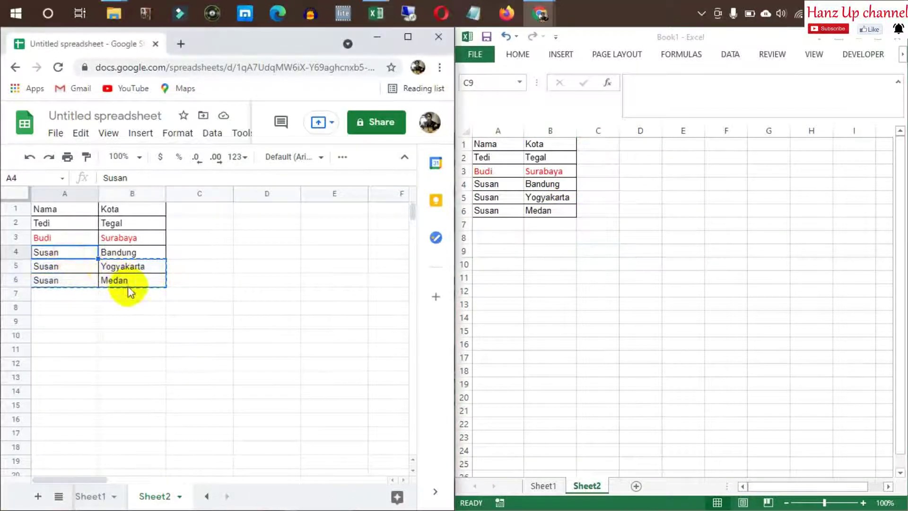
left_click(128, 284)
left_click(61, 253)
left_click(129, 283)
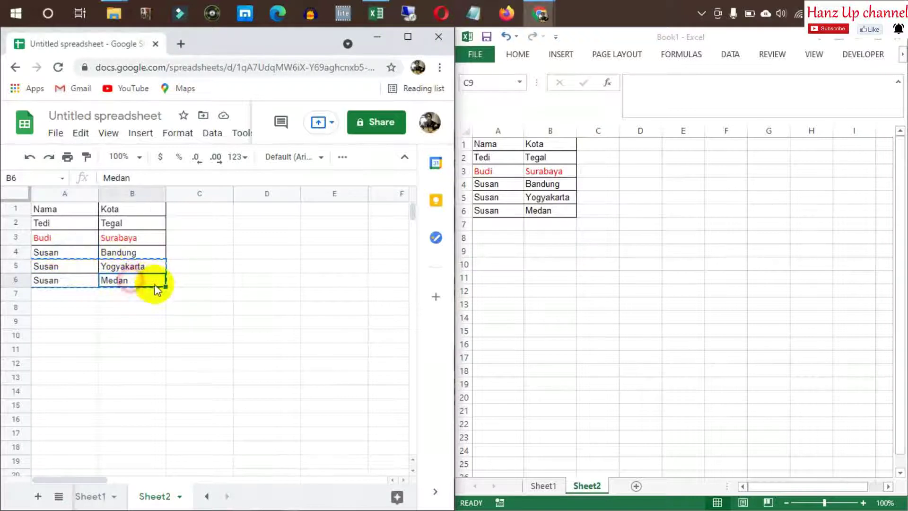
left_click(166, 252)
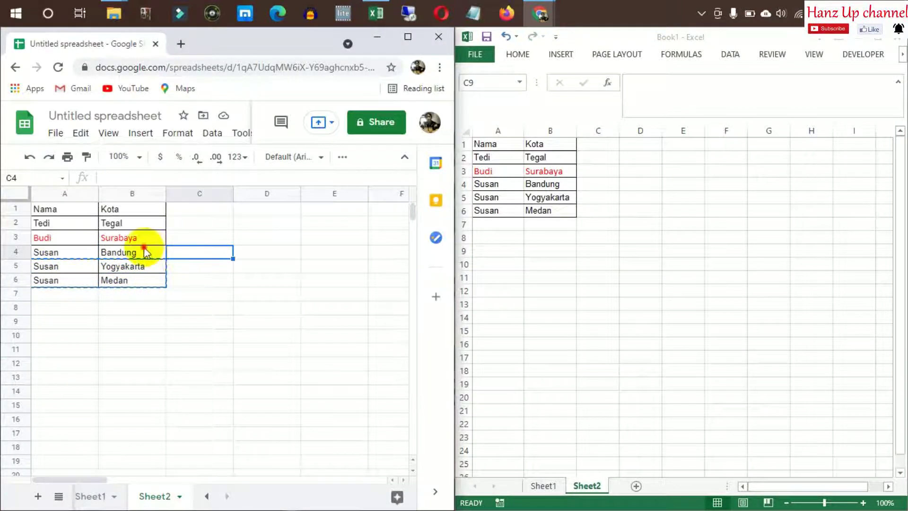
left_click(145, 251)
left_click(65, 253)
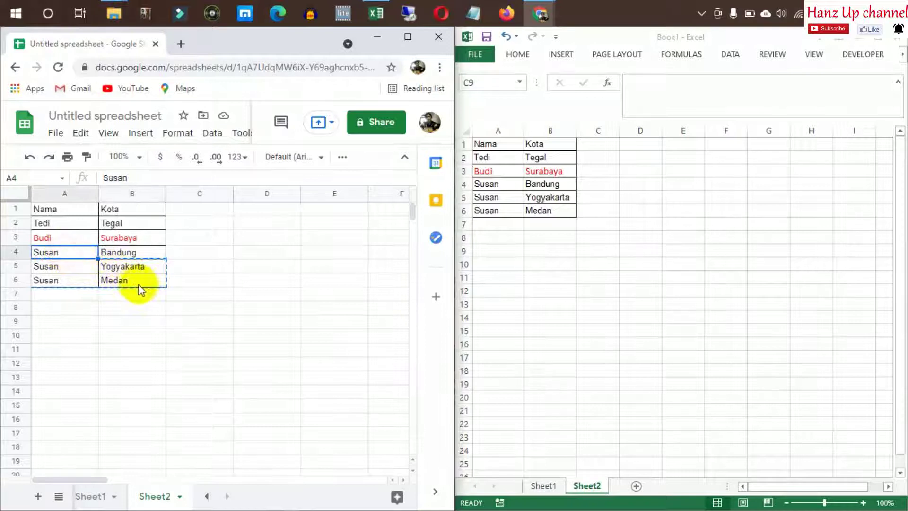
In Excel, set Remove Duplicates on rows 4–6 to compare by the name column only
left_click(487, 184)
left_click_drag(492, 184, 558, 211)
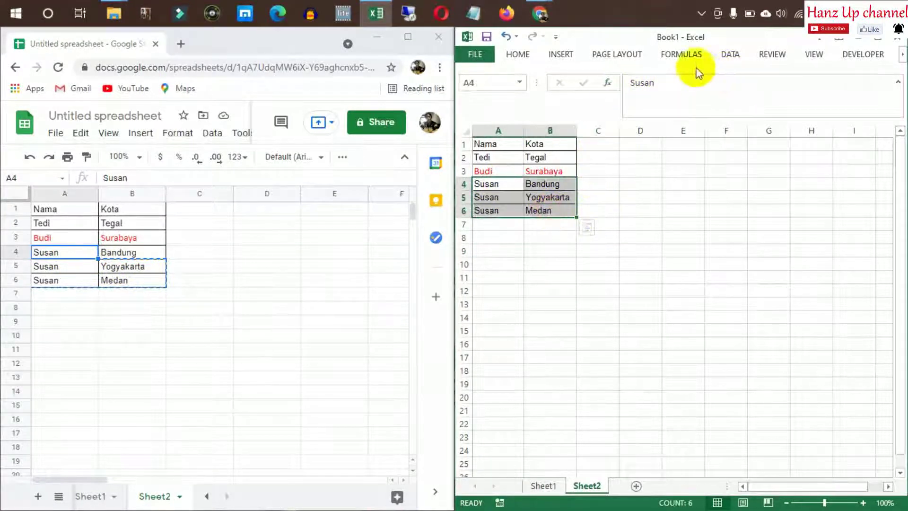
left_click(728, 56)
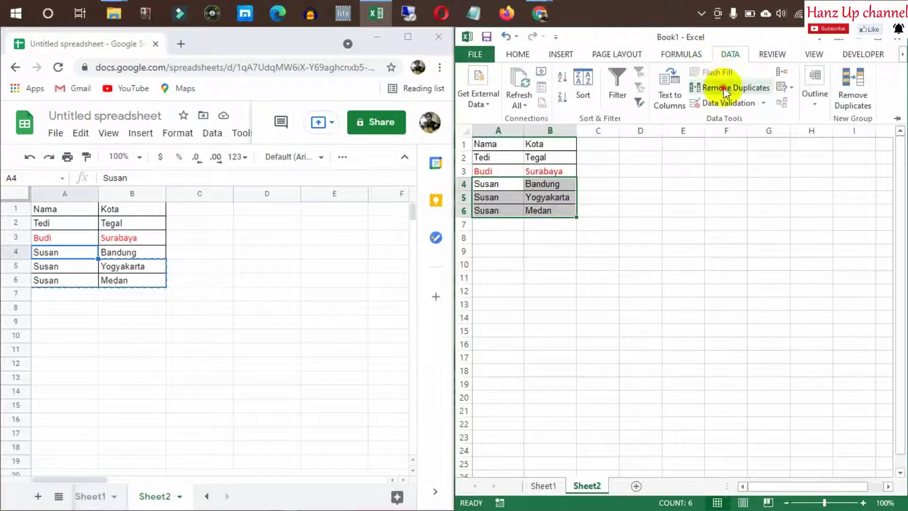
left_click(725, 90)
left_click_drag(462, 91, 620, 220)
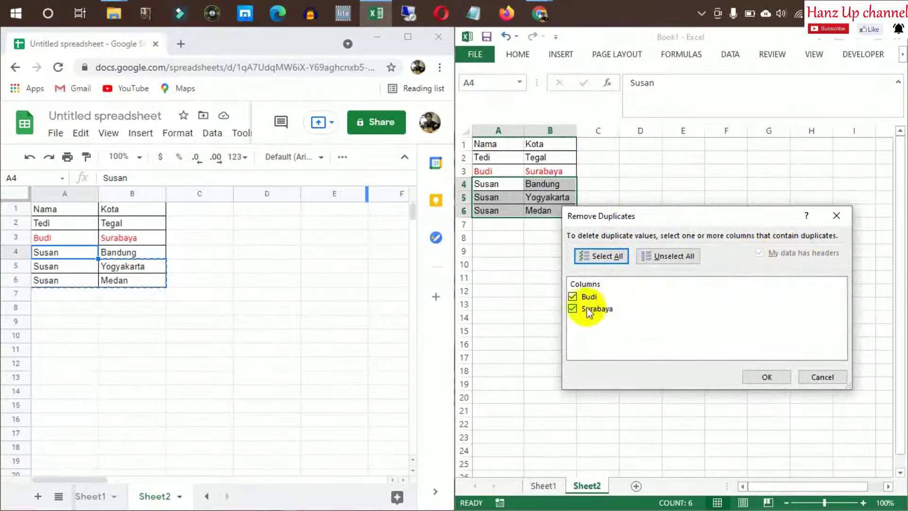
left_click(573, 309)
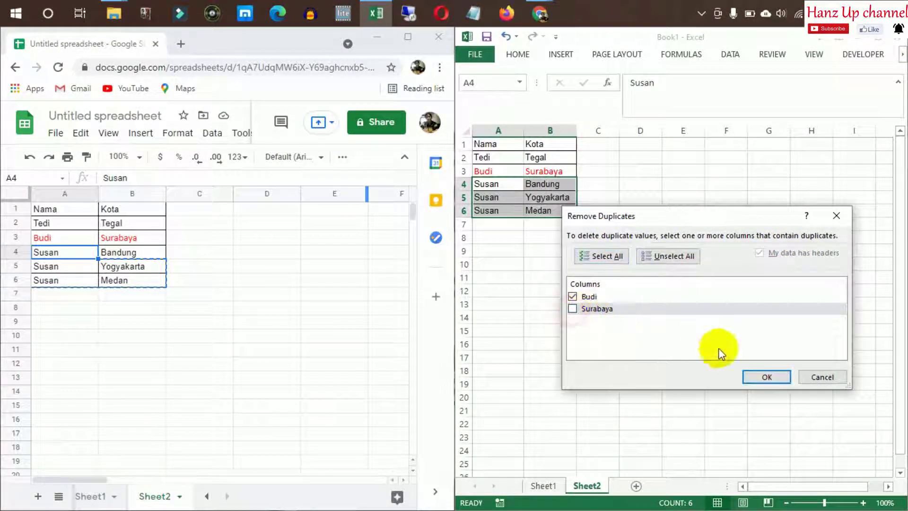
Confirm removing the duplicate Susan rows and acknowledge the results message
left_click(762, 377)
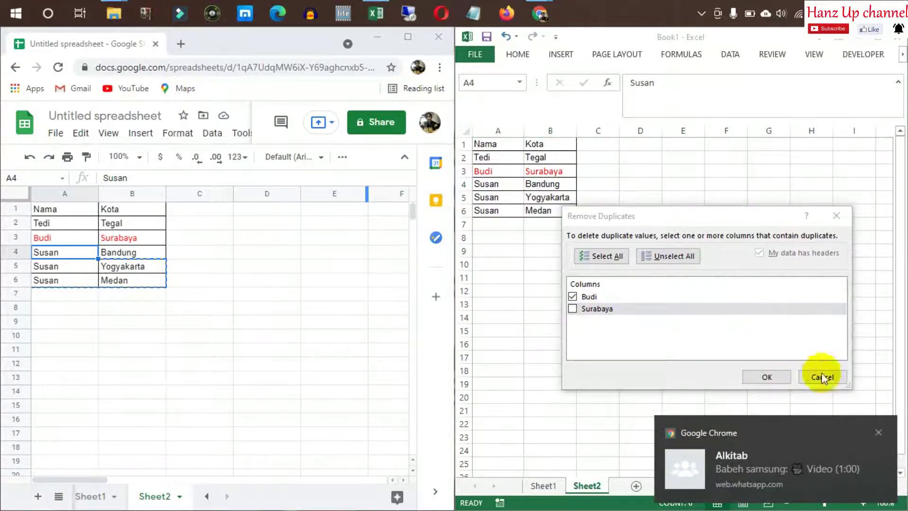
left_click(878, 431)
left_click(775, 376)
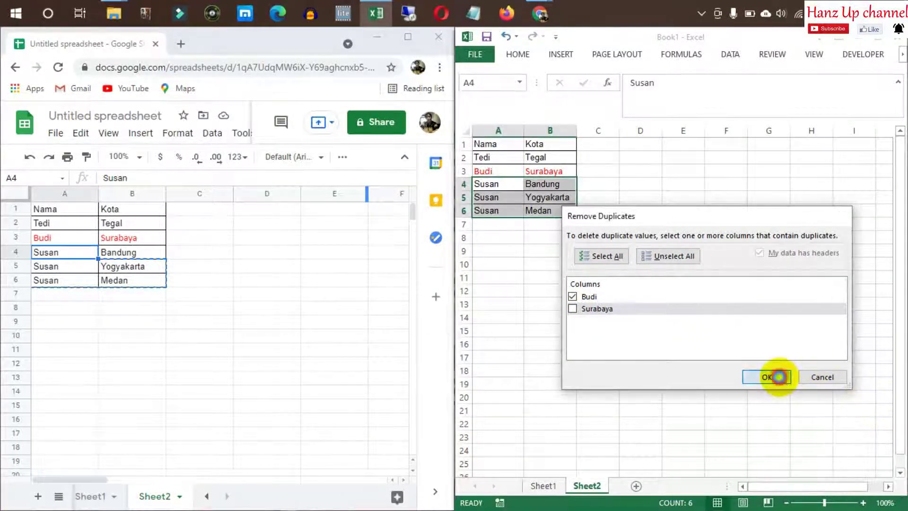
left_click(455, 310)
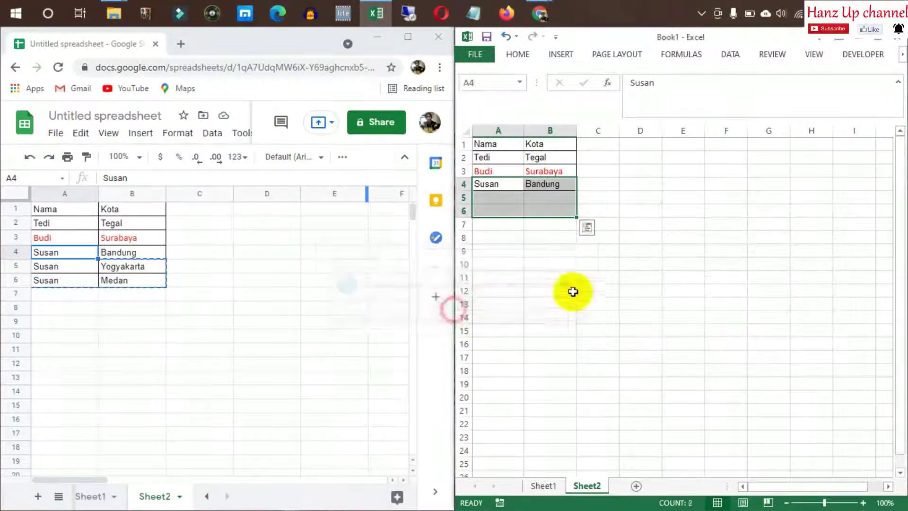
left_click(598, 264)
left_click(640, 211)
left_click(593, 199)
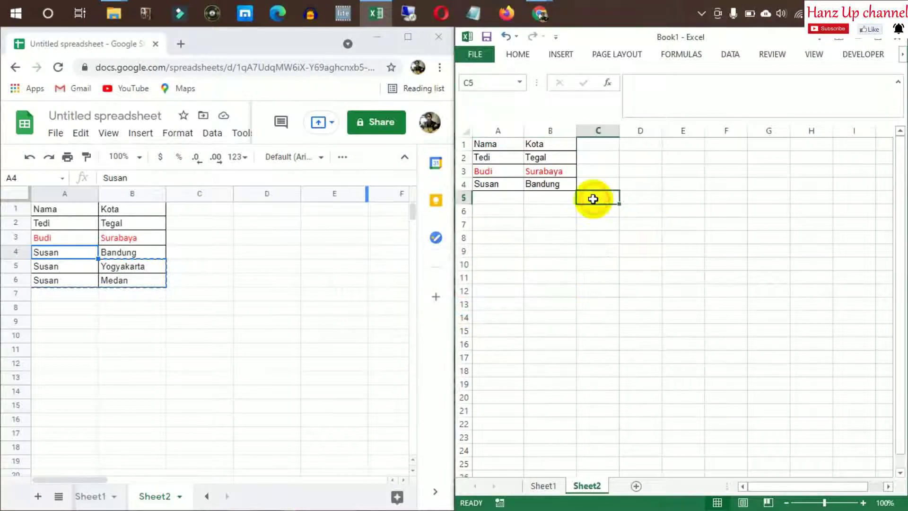
Restore the two removed Susan rows (Yogyakarta and Medan) in the Excel table
left_click(505, 193)
key("ctrl+v")
left_click(549, 262)
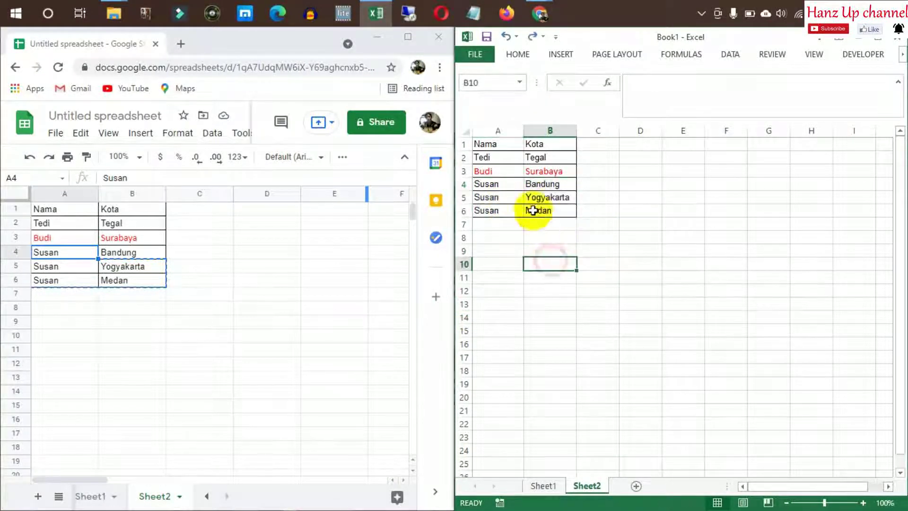
left_click_drag(495, 185, 537, 208)
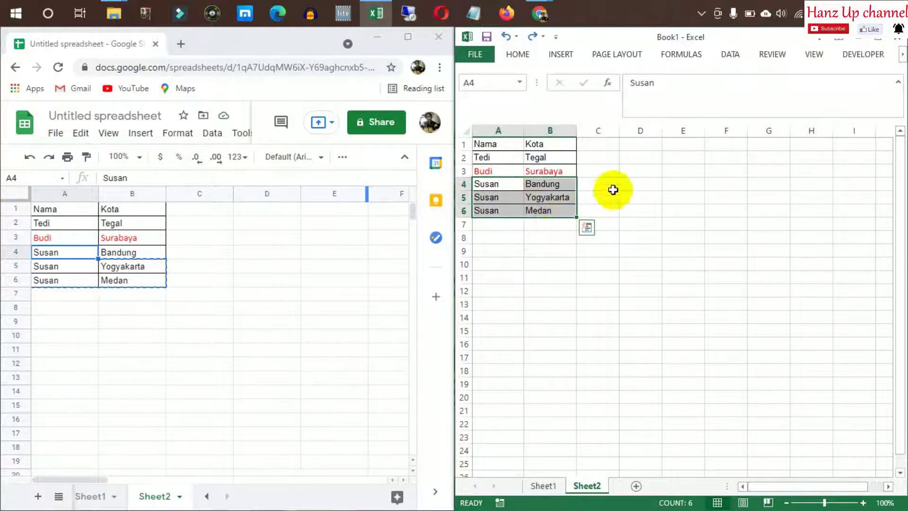
key("ctrl+q")
left_click(518, 232)
left_click(496, 207)
Copy the Susan / Yogyakarta row into row 7 of the Excel table
left_click_drag(510, 200, 543, 202)
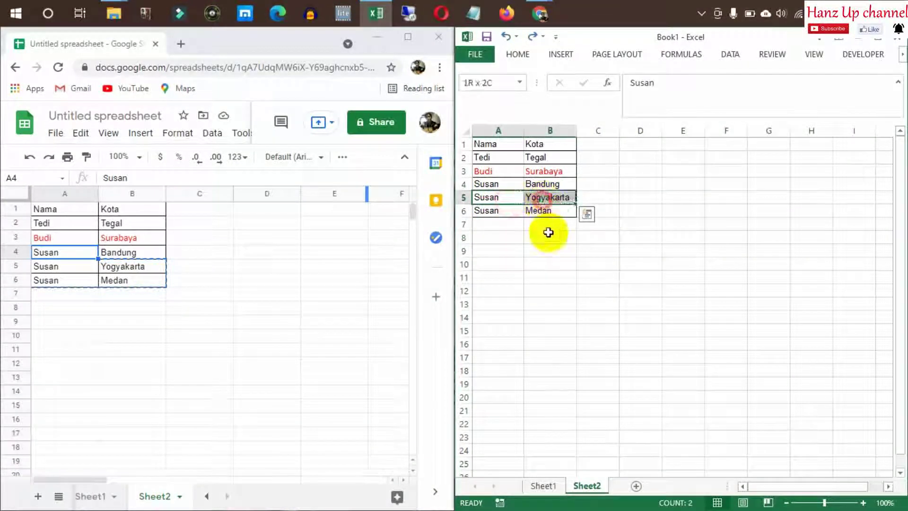
key("ctrl+c")
left_click(500, 226)
key("ctrl+v")
left_click(541, 289)
key("Escape")
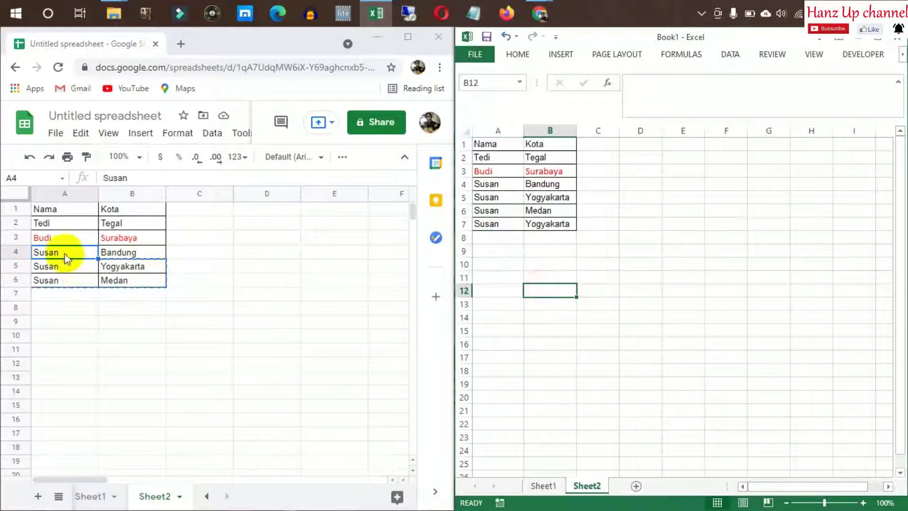
Copy the Susan / Yogyakarta row into row 7 of the Google Sheets table
left_click(70, 268)
left_click_drag(71, 272, 121, 271)
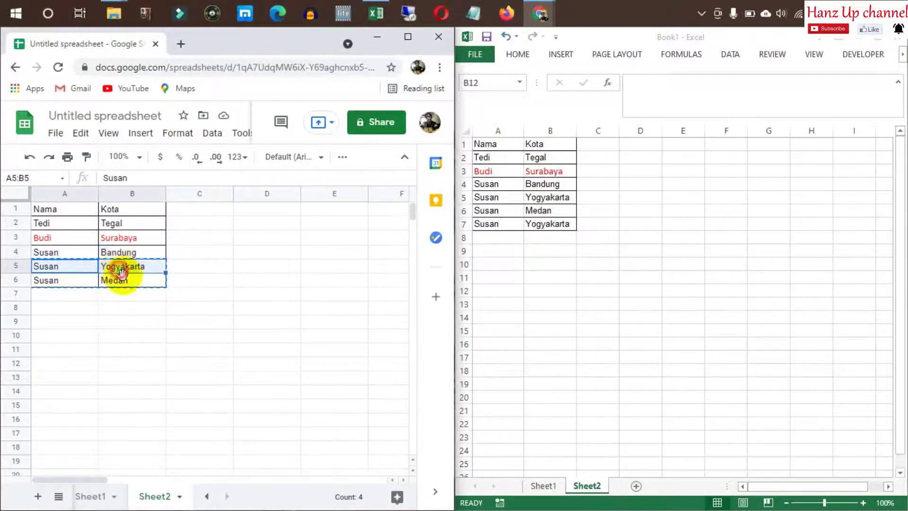
left_click(60, 294)
key("ctrl+v")
left_click(108, 363)
key("Escape")
left_click(187, 294)
left_click(200, 254)
left_click(196, 209)
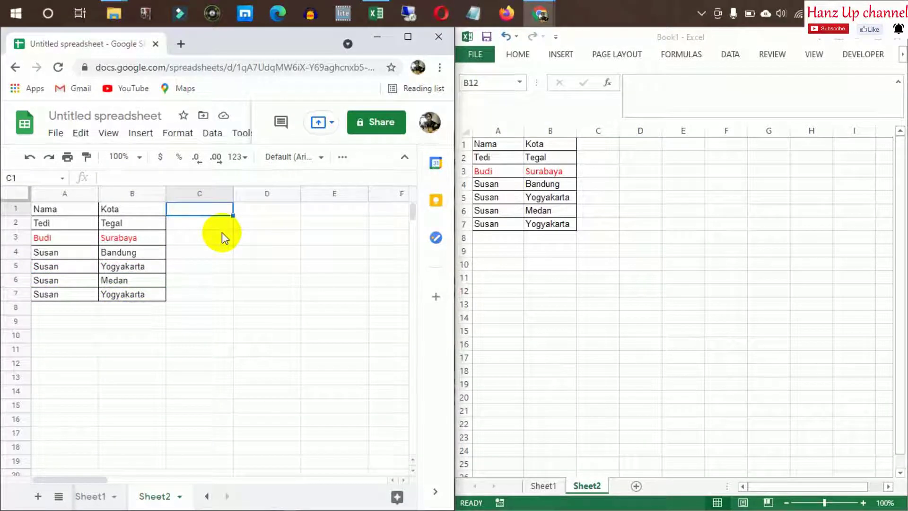
Enter the header 'Jenis Kelamin' in cell C1
type("J")
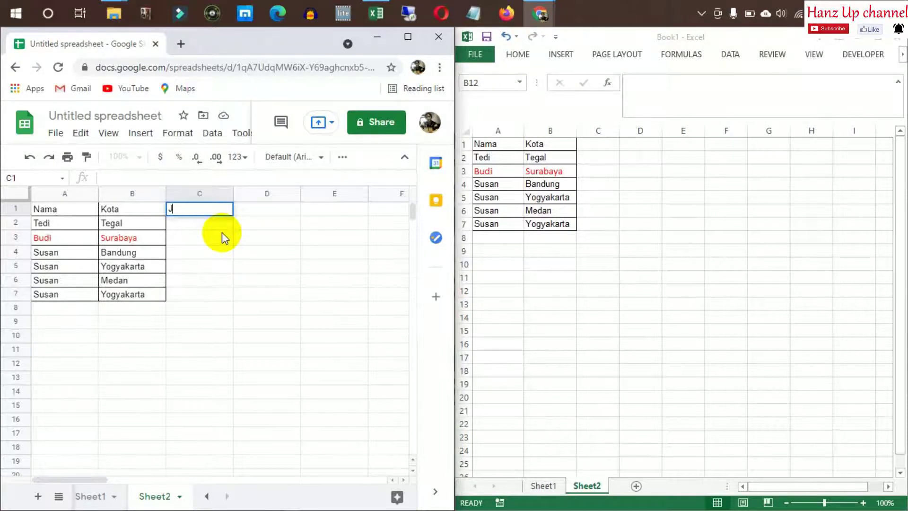
type("enis Kemal")
key("BackSpace")
key("BackSpace")
key("BackSpace")
type("lamin")
key("Return")
Fill in Pria as the gender for Tedi and Budi in C2:C3
key("Up")
key("ctrl+c")
key("Down")
type("Pria")
key("Return")
key("Up")
key("ctrl+c")
key("Down")
key("Down")
key("Down")
key("Up")
key("Up")
key("ctrl+v")
Fill in Wanita for all four Susan rows in C4:C7
key("Down")
type("Wanita")
key("Return")
key("Up")
key("ctrl+c")
key("Down")
key("shift+Down")
key("shift+Down")
key("ctrl+v")
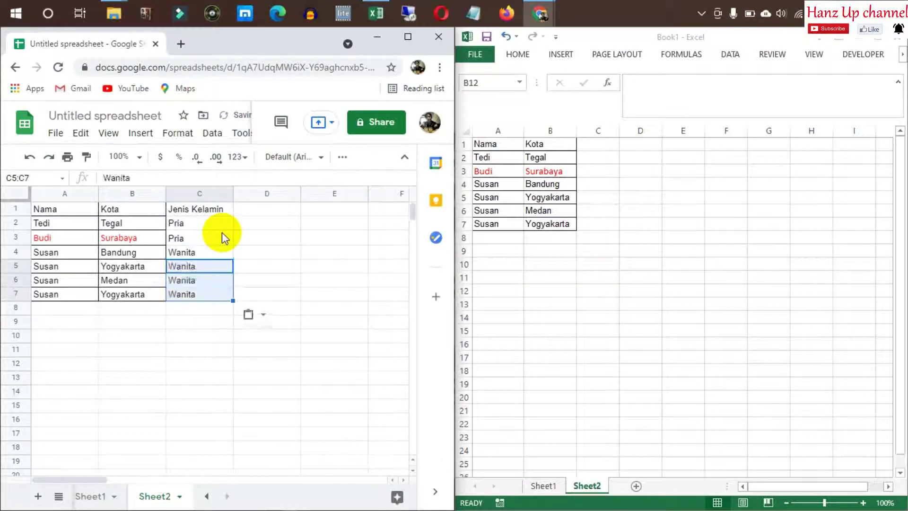
key("Up")
key("Right")
Copy a bordered Kota cell so its formatting can be reused
left_click(213, 204)
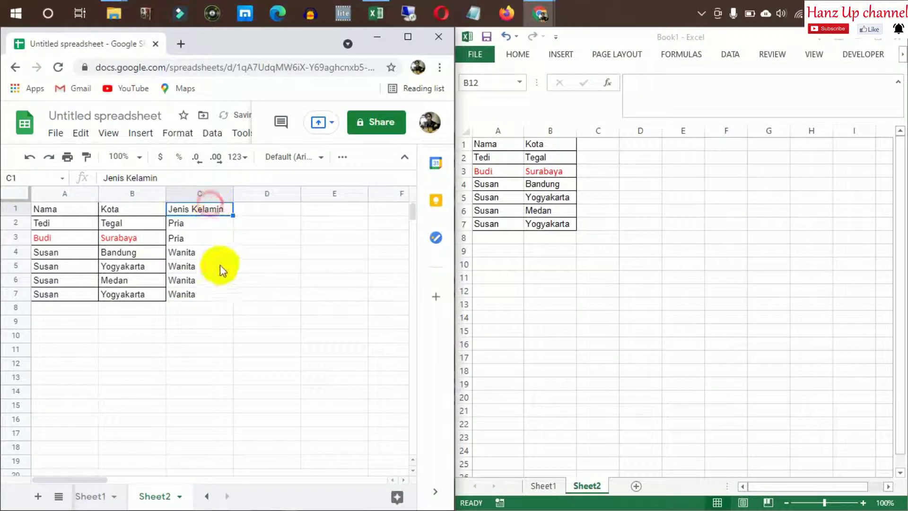
left_click(199, 295, "shift")
left_click(129, 209)
key("ctrl+c")
left_click(210, 210)
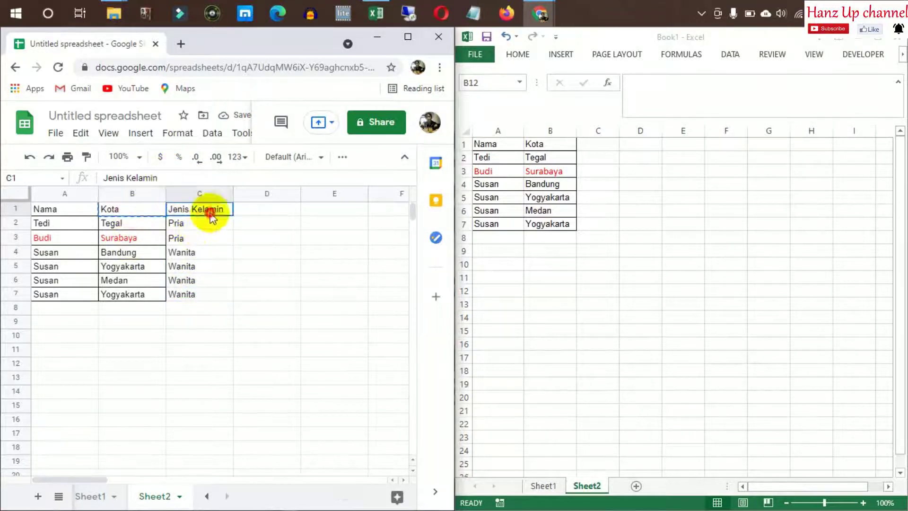
In Google Sheets, paste format only onto C1:C7 to give the Jenis Kelamin column borders
left_click(194, 295, "shift")
right_click(204, 277)
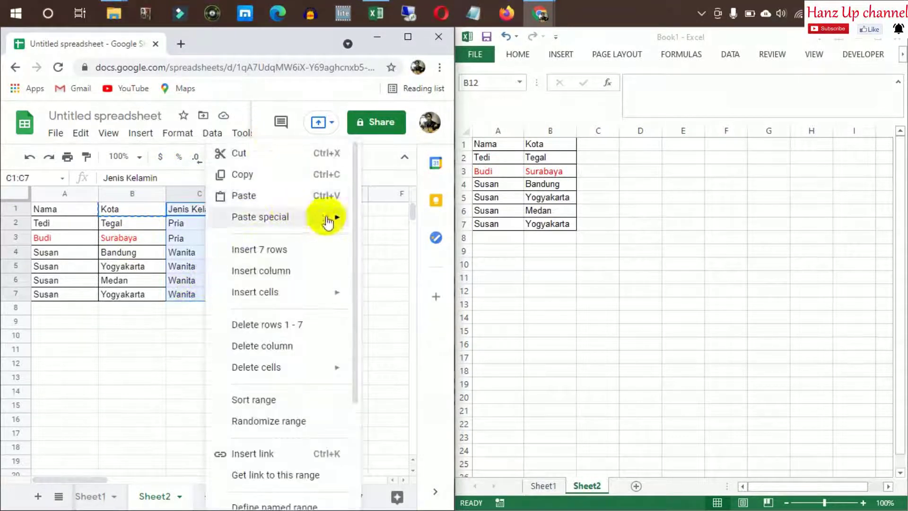
mouse_move(326, 221)
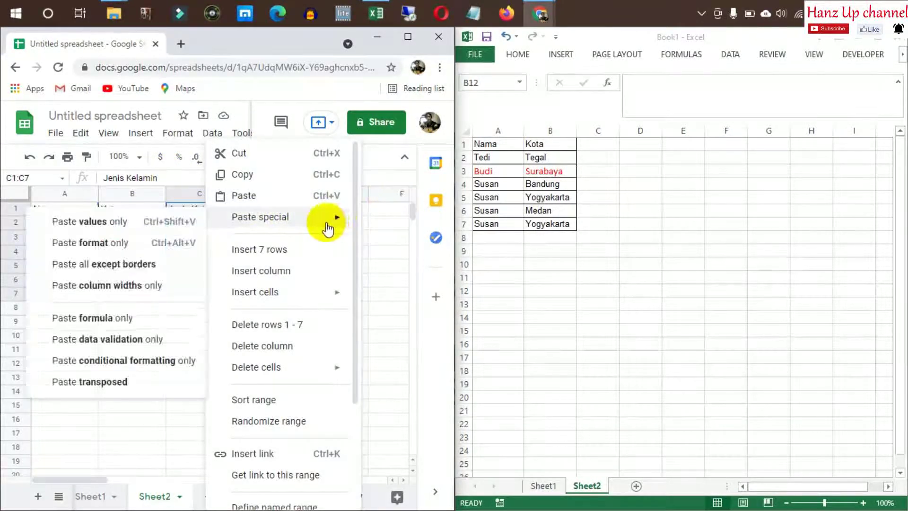
left_click(104, 251)
left_click(354, 309)
Copy the Jenis Kelamin column C1:C7 from Google Sheets into Excel at C1
left_click(626, 236)
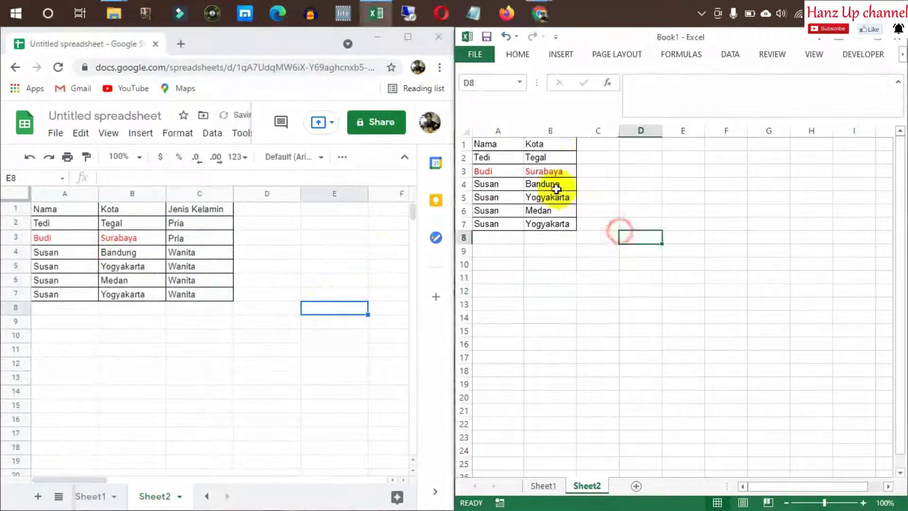
left_click(591, 142)
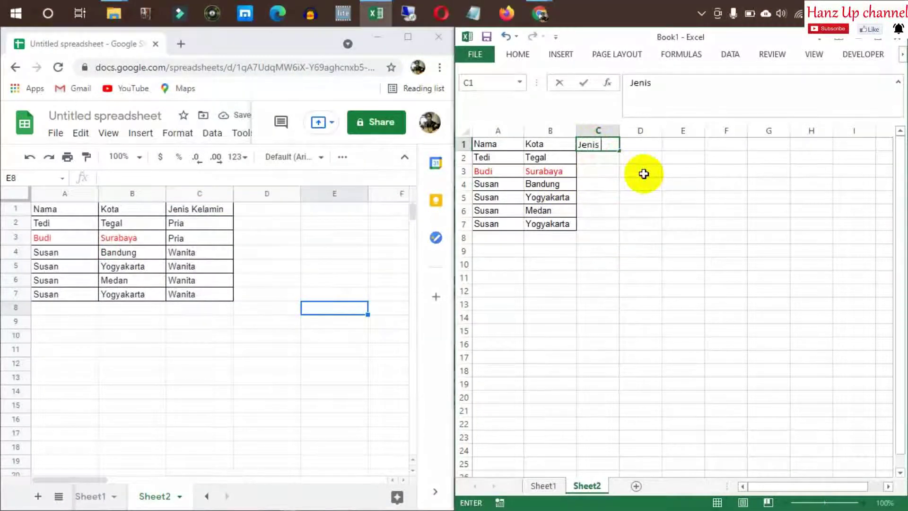
key("Escape")
left_click(200, 210)
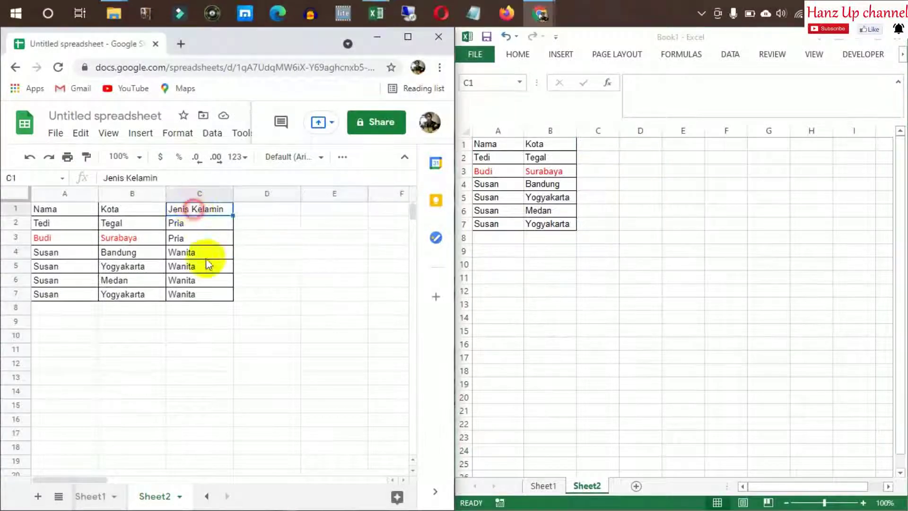
left_click_drag(189, 210, 199, 292)
key("ctrl+c")
left_click(665, 211)
left_click(599, 145)
key("ctrl+v")
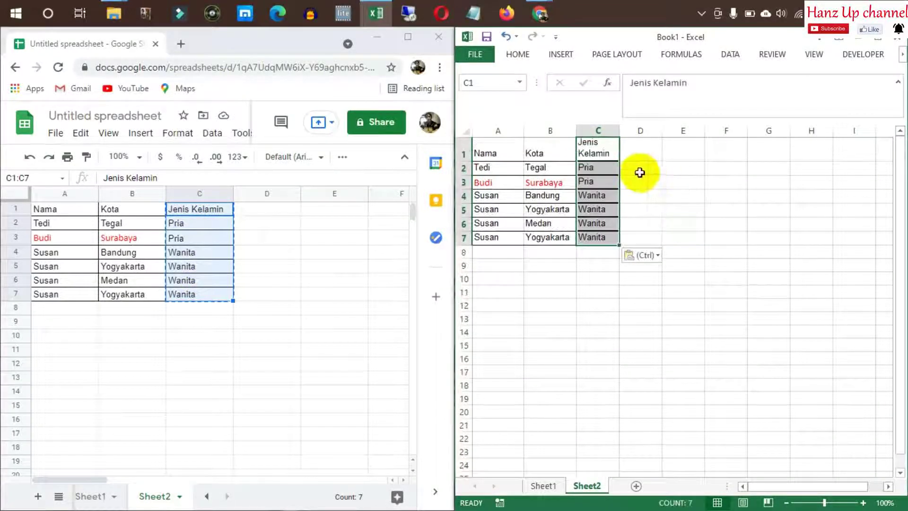
left_click(653, 174)
Widen Excel column C to fit Jenis Kelamin and apply All Borders to C1:C7
left_click_drag(620, 132, 608, 236)
right_click(610, 237)
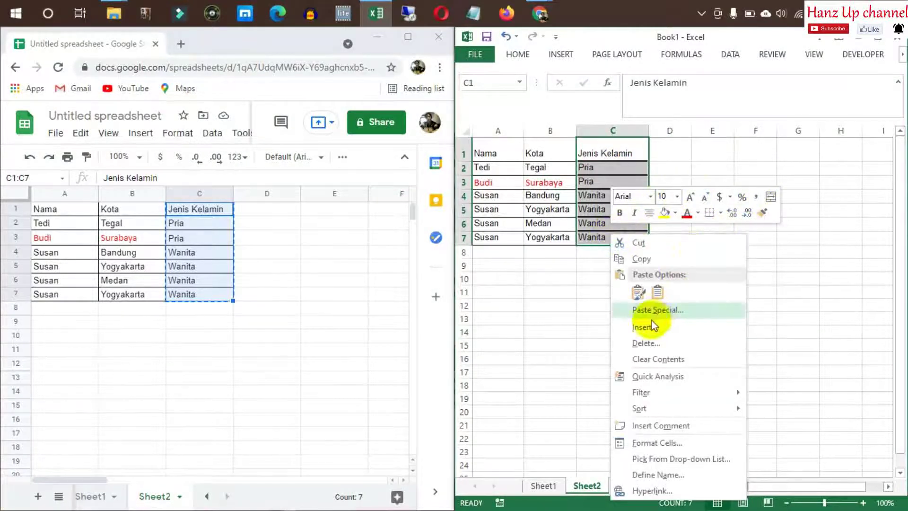
left_click(721, 213)
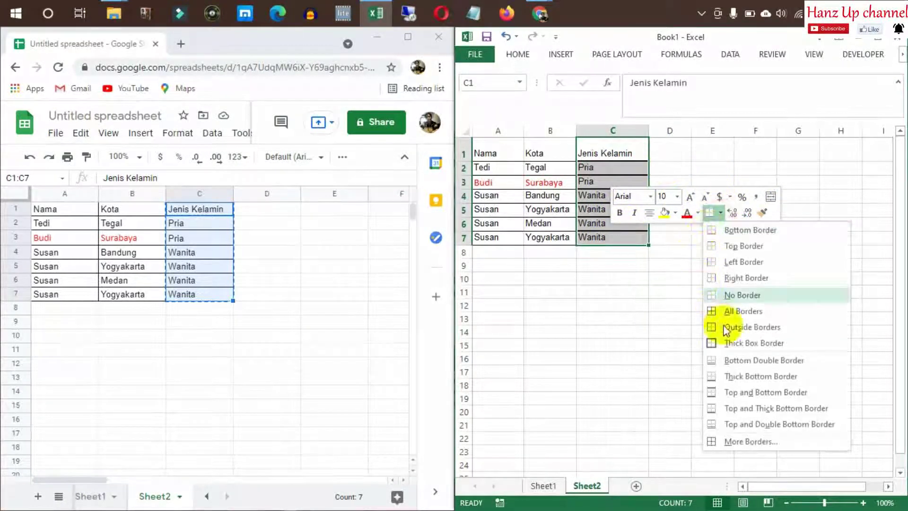
left_click(643, 296)
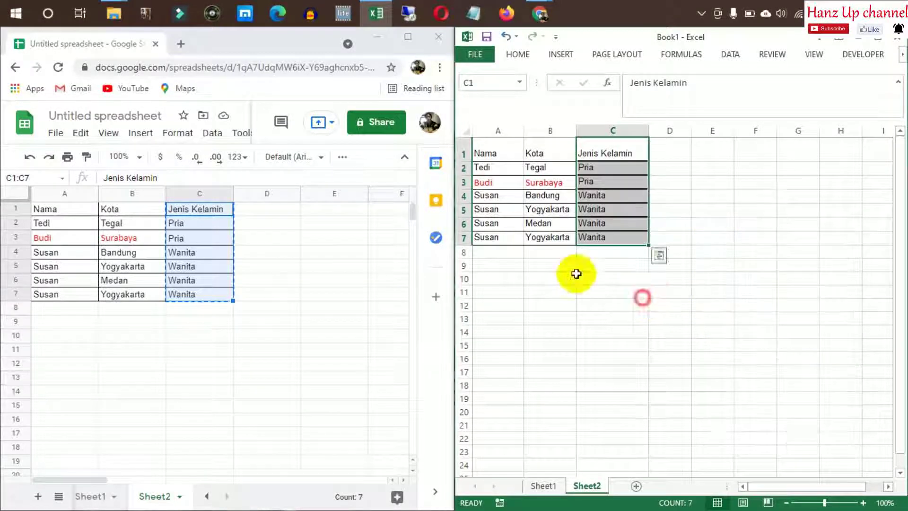
Select the Jenis Kelamin column in Google Sheets and bring up its cell options
left_click(340, 279)
left_click(284, 250)
left_click_drag(197, 212, 215, 299)
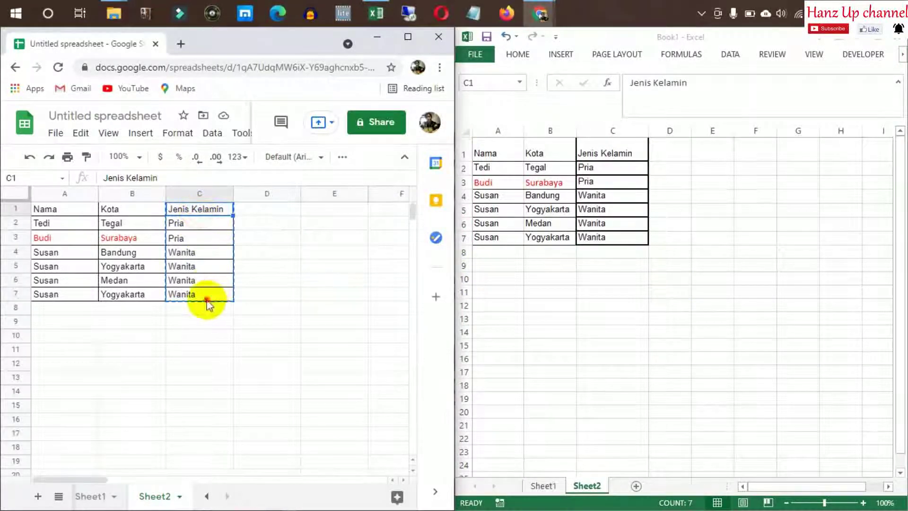
right_click(206, 298)
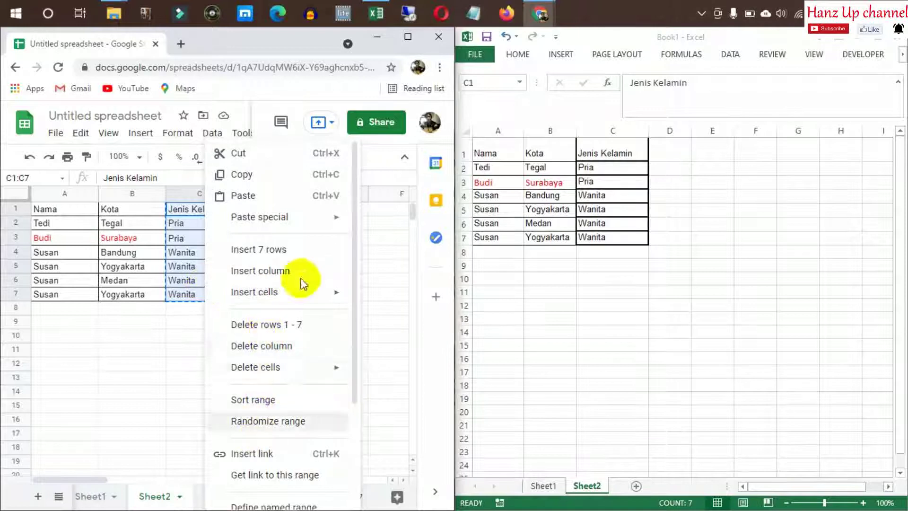
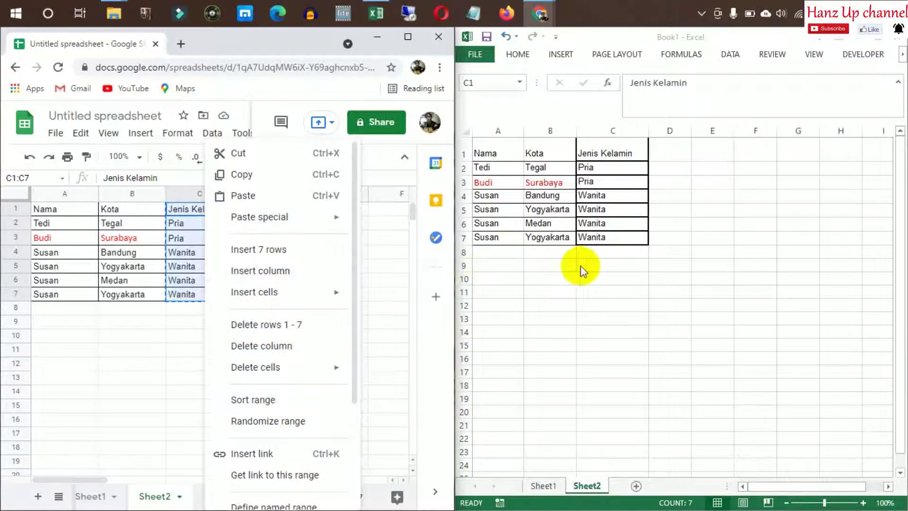
Apply All Borders to the Nama, Kota, Jenis Kelamin table A1:C7 in Excel
left_click(697, 223)
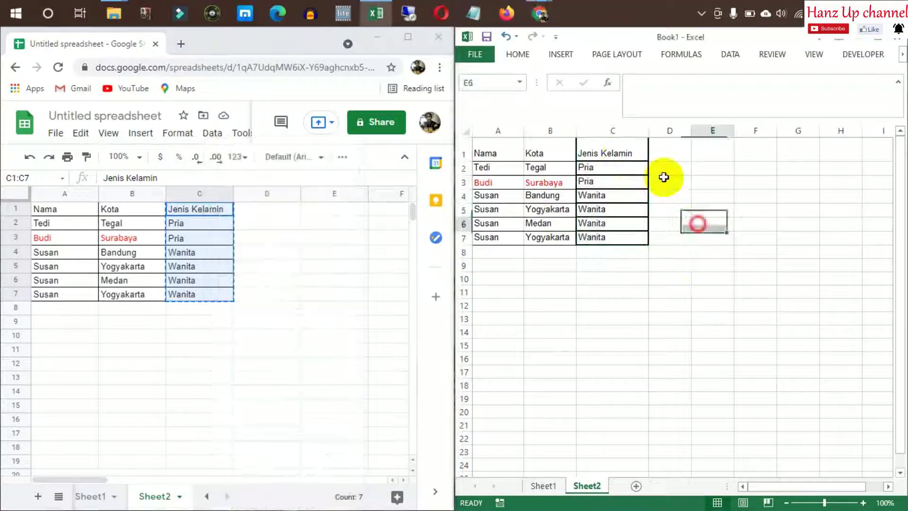
left_click(621, 155)
left_click(626, 237, "shift")
right_click(626, 237)
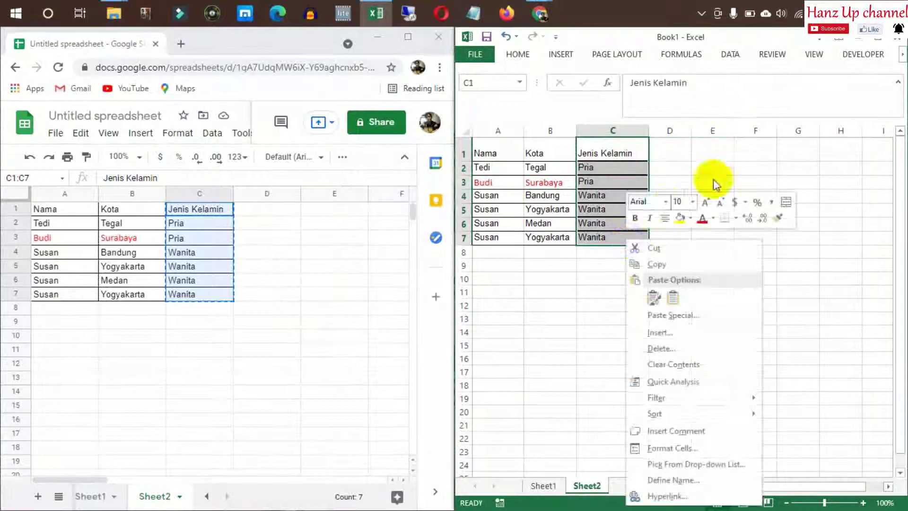
left_click(736, 219)
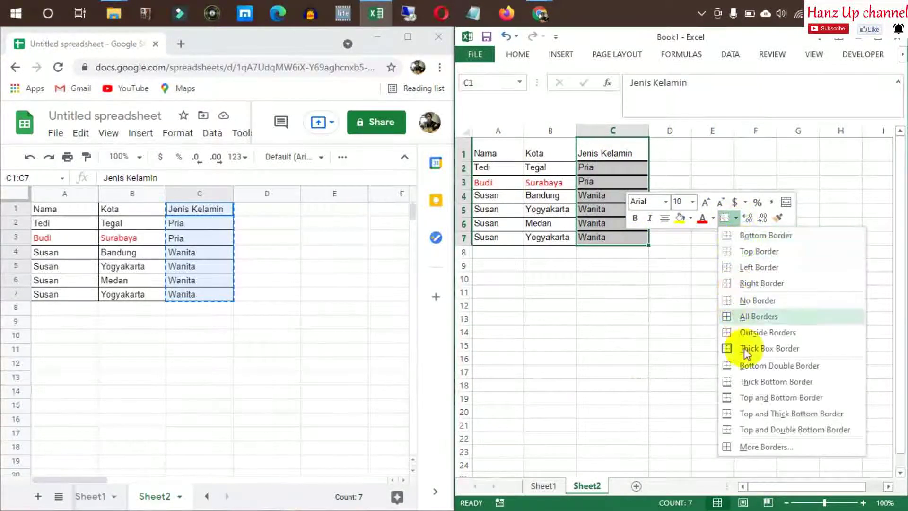
left_click(741, 320)
left_click(638, 304)
left_click(657, 184)
left_click(599, 158)
Select Excel's last Susan–Yogyakarta row (row 7) and the cell D7 beside it
right_click(203, 249)
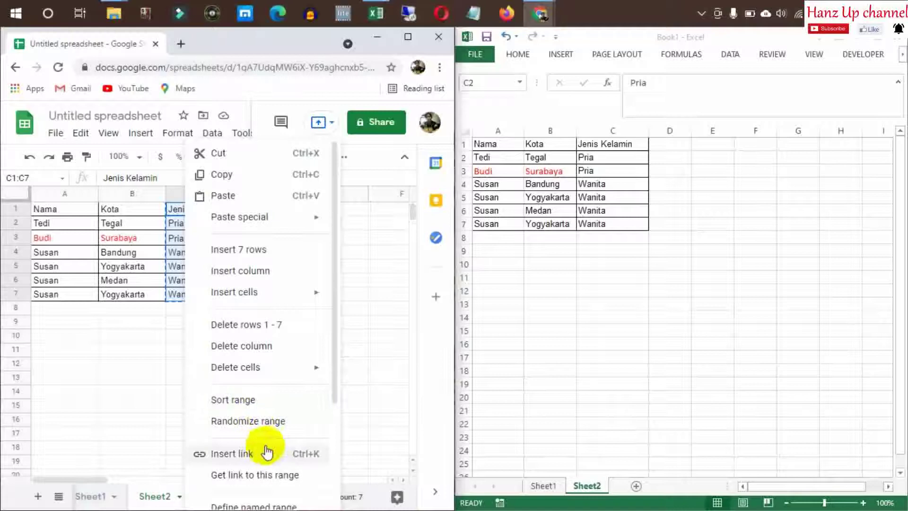
left_click(374, 390)
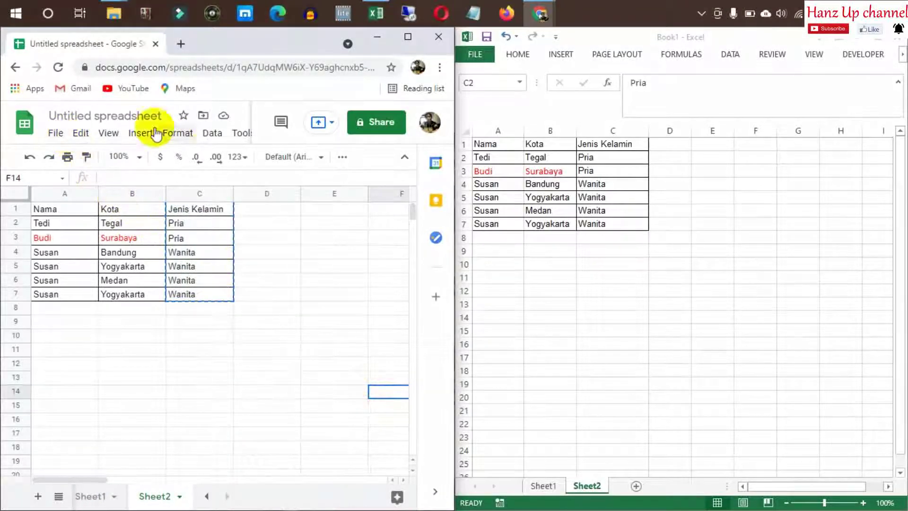
left_click(609, 251)
left_click(603, 193)
left_click(689, 228)
left_click(675, 179)
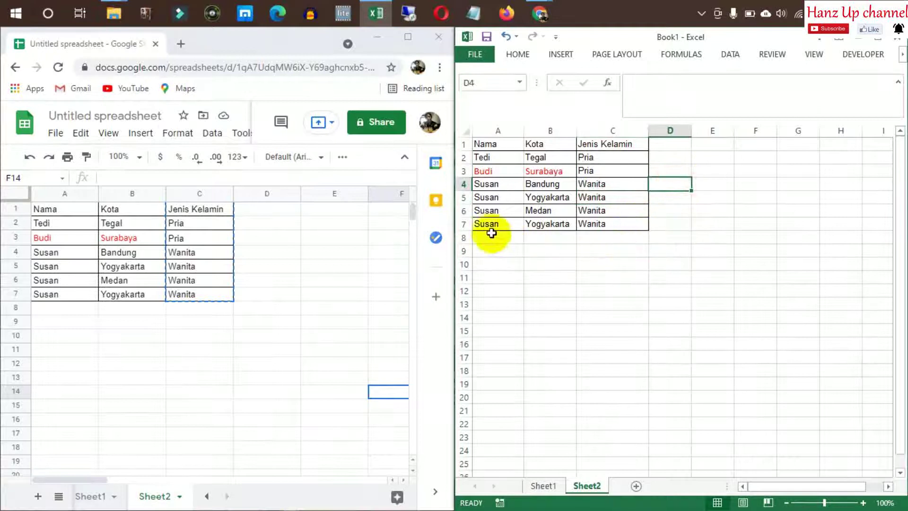
left_click(485, 225)
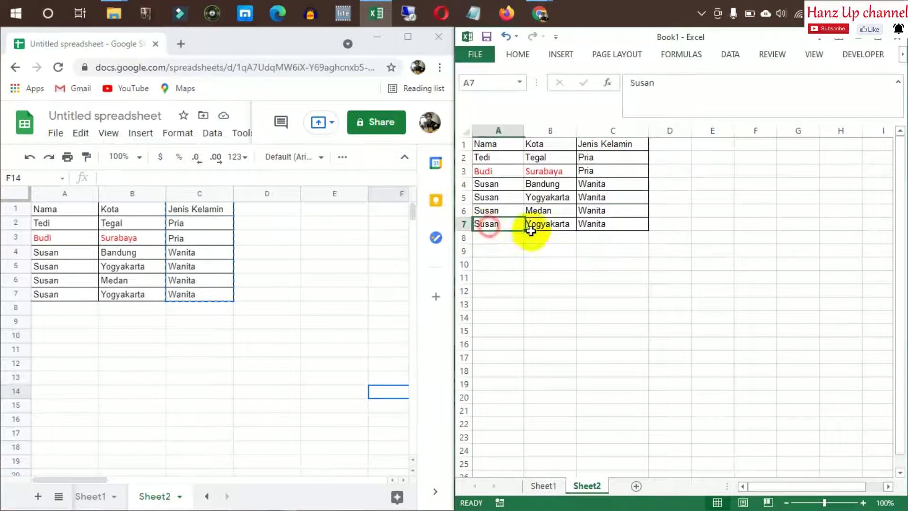
left_click(612, 231, "shift")
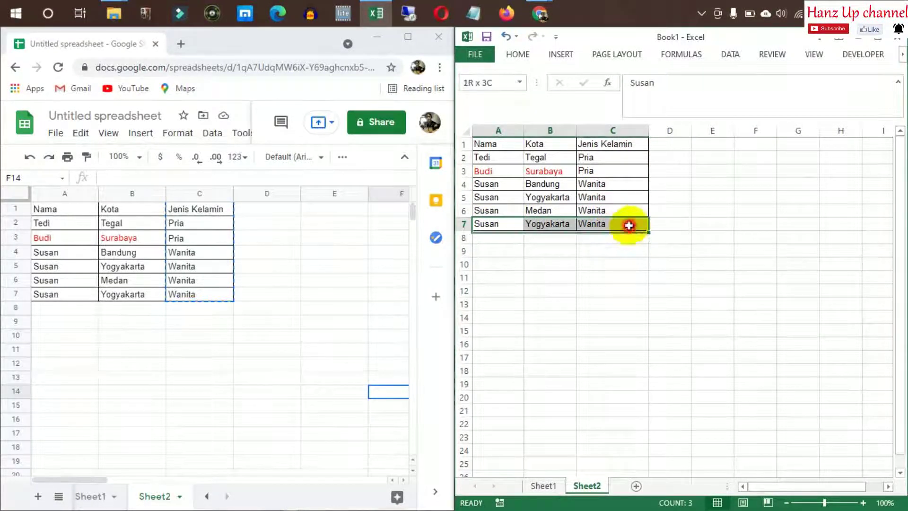
left_click(671, 224)
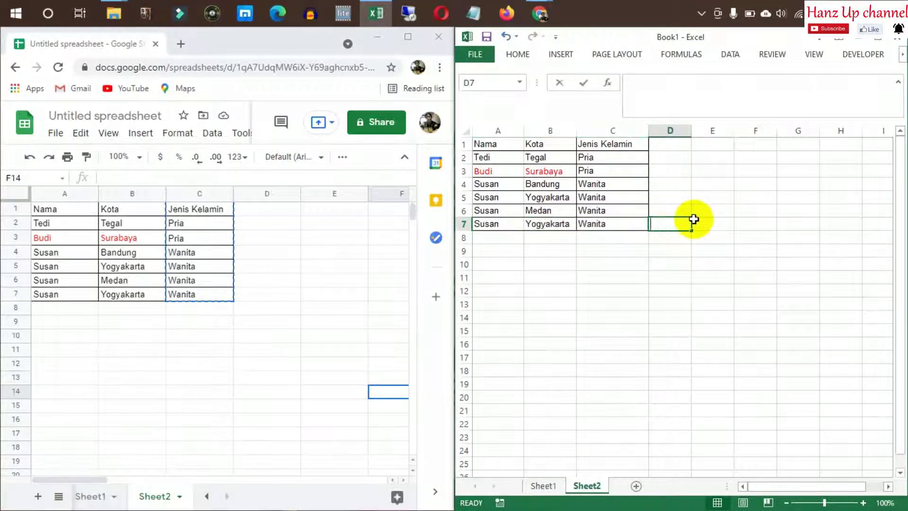
Mark Excel D7 and D5 with 'sama' beside both Susan–Yogyakarta rows, then copy it
key("Return")
key("Up")
key("Up")
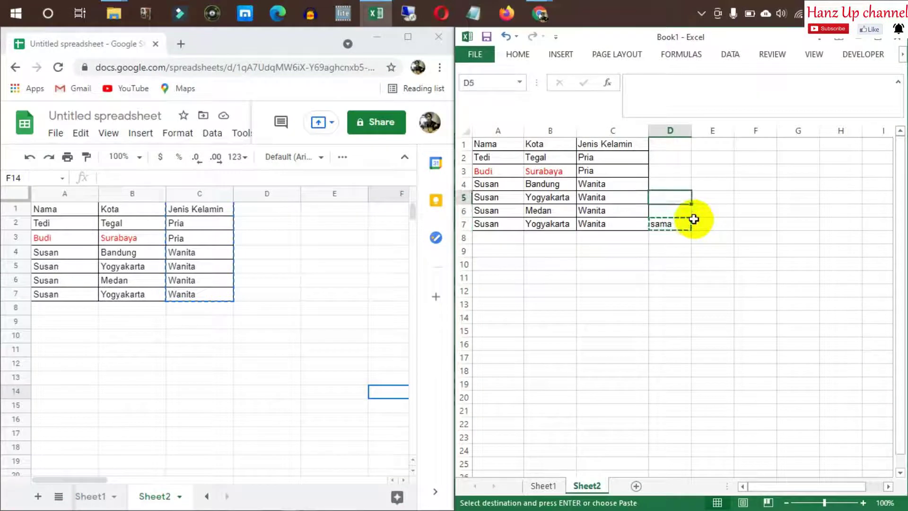
key("Return")
left_click(683, 237)
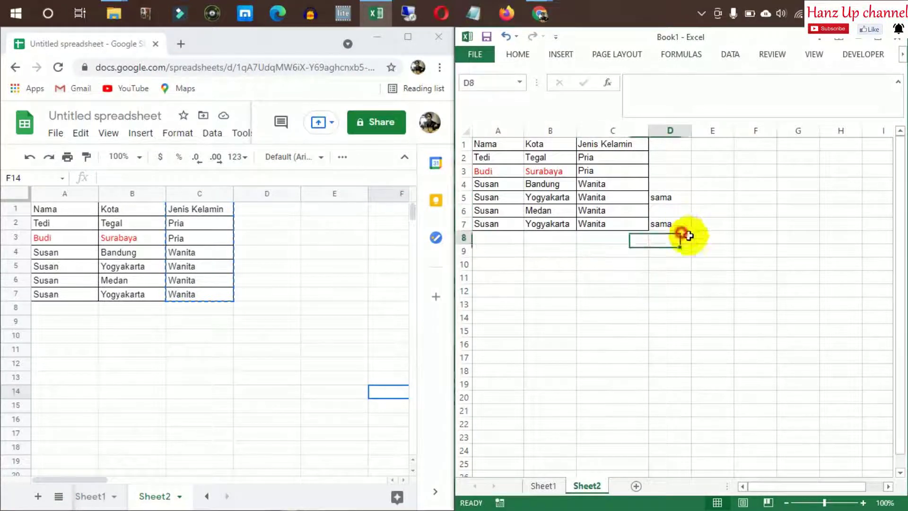
left_click(684, 224)
key("ctrl+c")
left_click(634, 316)
Paste 'sama' into D7 and D5 of the Google Sheets table
left_click(211, 322)
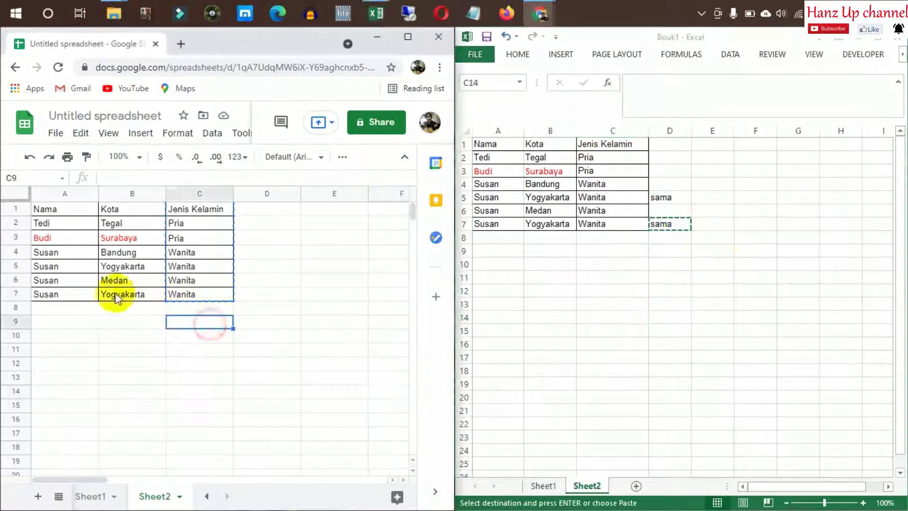
left_click(249, 295)
key("ctrl+v")
left_click(262, 252)
left_click(254, 264)
key("ctrl+v")
left_click_drag(279, 326, 279, 332)
left_click(144, 324)
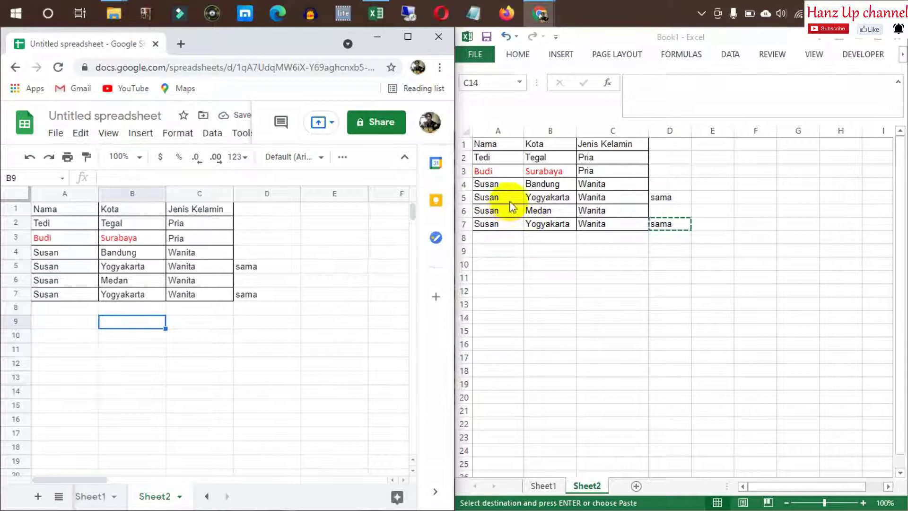
left_click(501, 155)
left_click(612, 230)
Copy the Excel table A1:C7 and paste it starting at A12
left_click_drag(500, 156, 623, 223)
left_click_drag(496, 143, 618, 222)
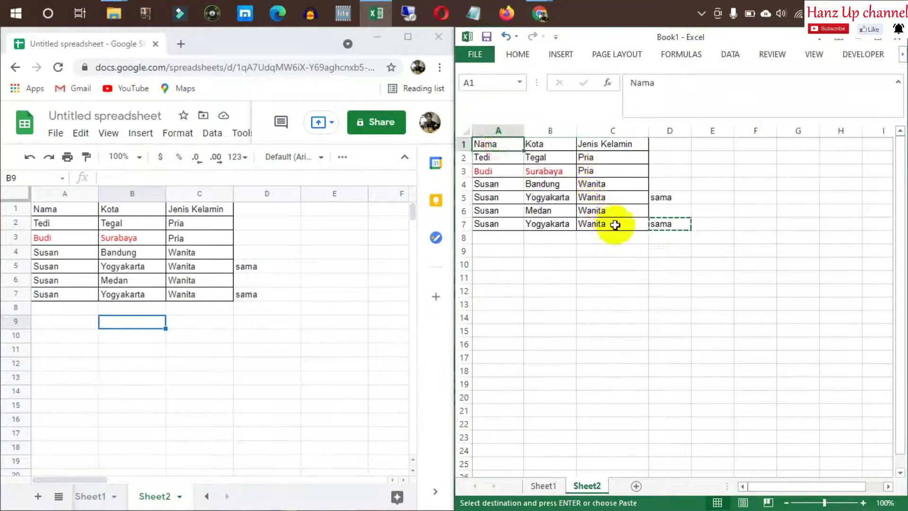
key("ctrl+c")
left_click(551, 300)
left_click(502, 290)
key("ctrl+v")
left_click(637, 266)
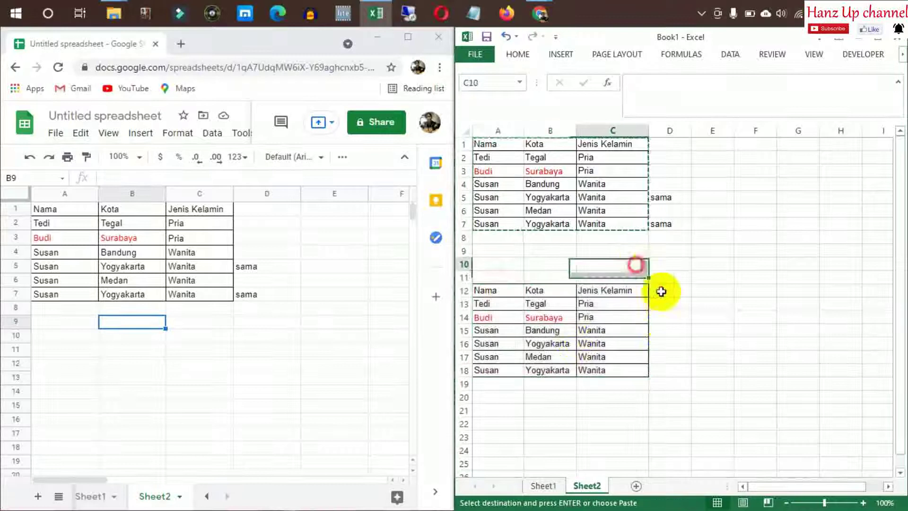
left_click(667, 324)
left_click(492, 306)
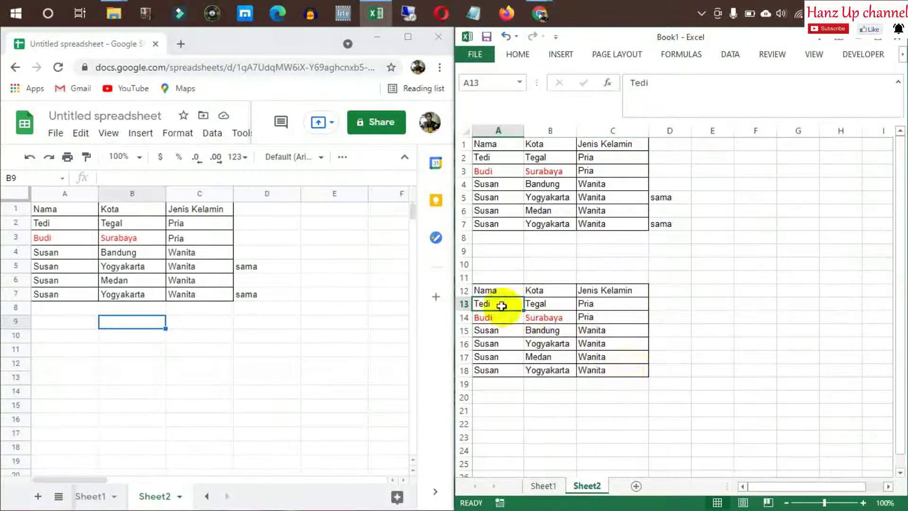
Run Data > Remove Duplicates on A12:C18 across all columns, dropping the repeated Susan–Yogyakarta row
left_click(492, 289)
left_click(616, 368, "shift")
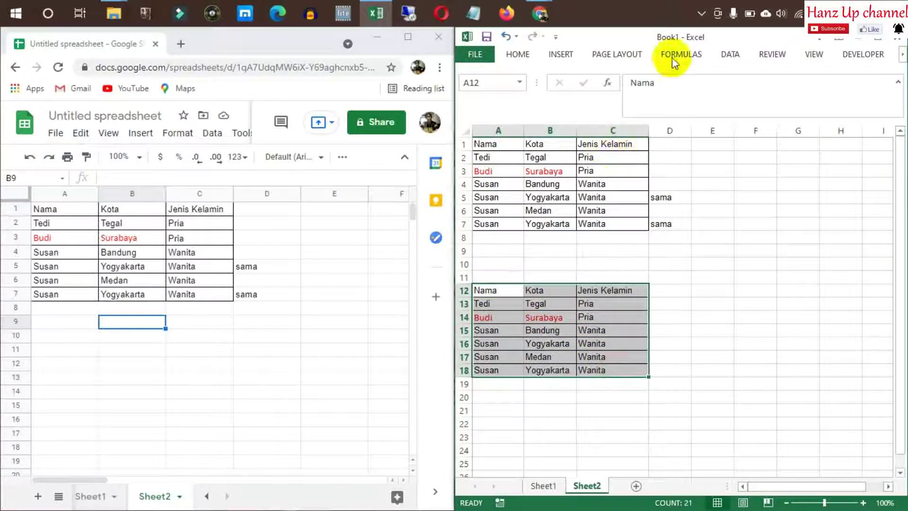
left_click(731, 54)
left_click(855, 88)
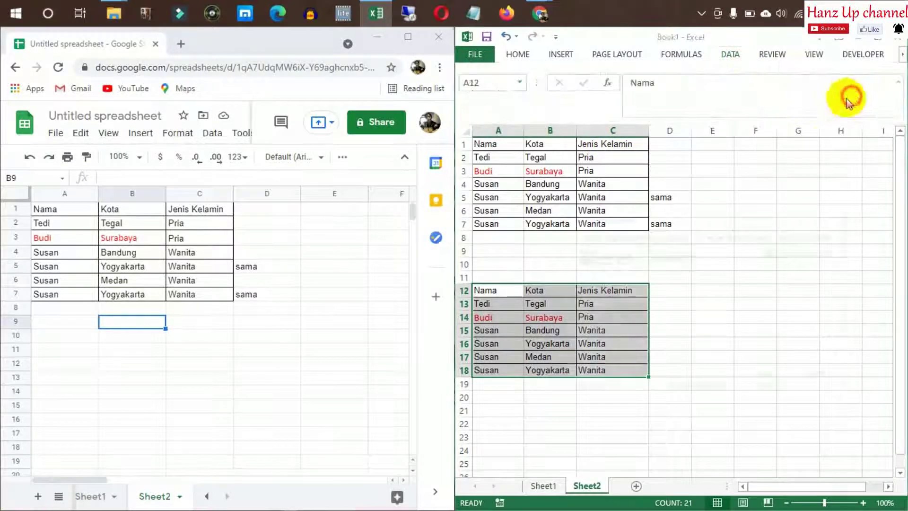
left_click(786, 381)
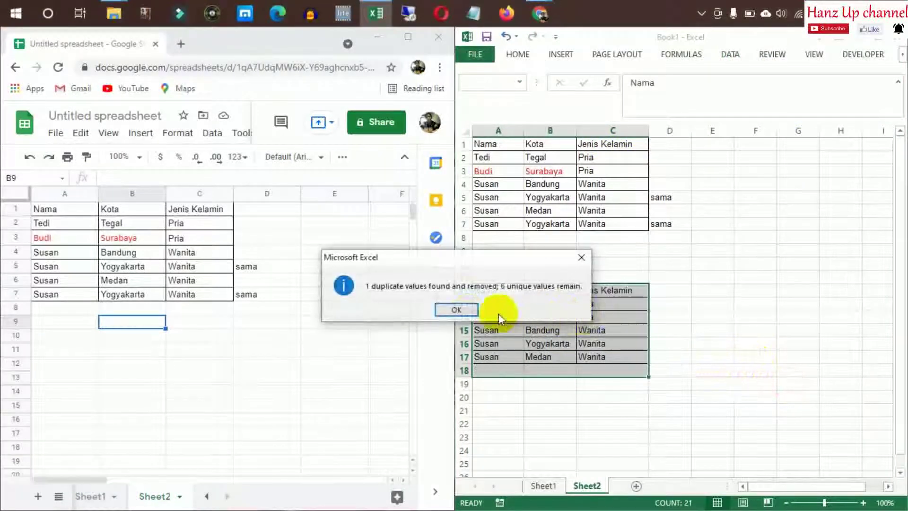
left_click(497, 311)
left_click(754, 356)
left_click(724, 294)
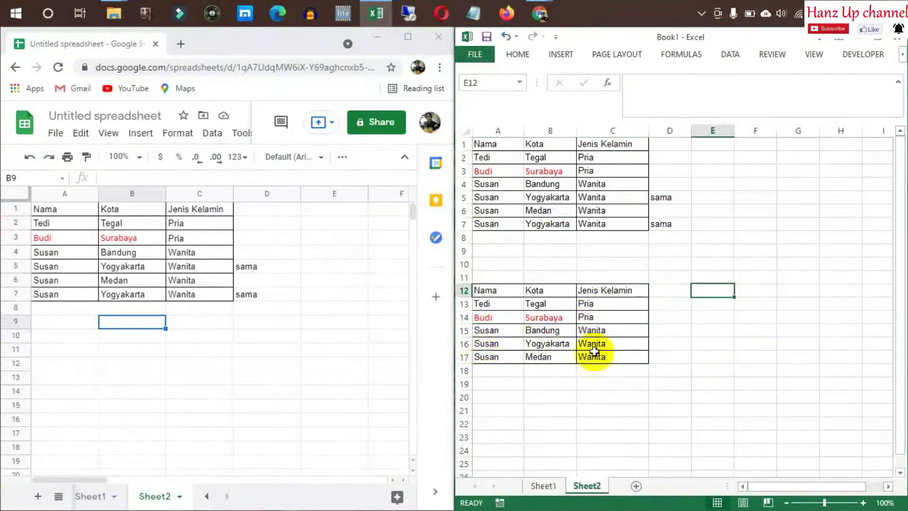
left_click(494, 199)
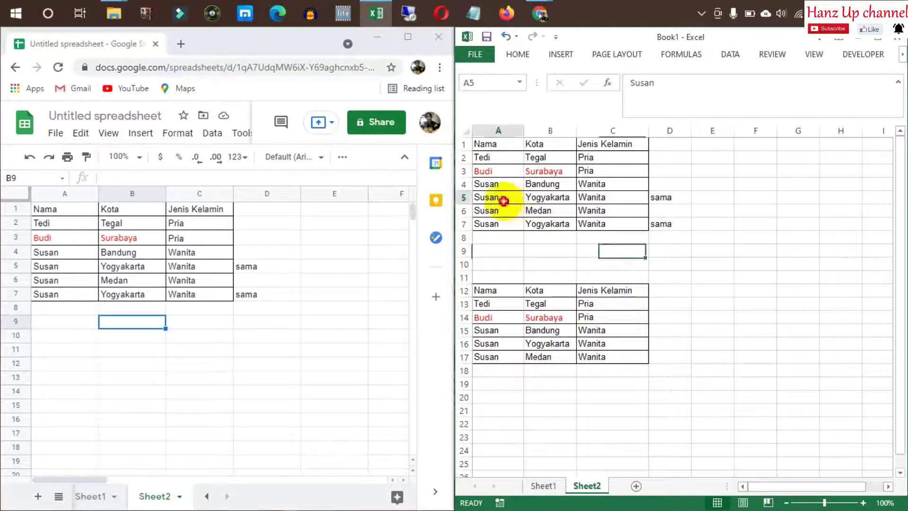
left_click(607, 197)
left_click(749, 316)
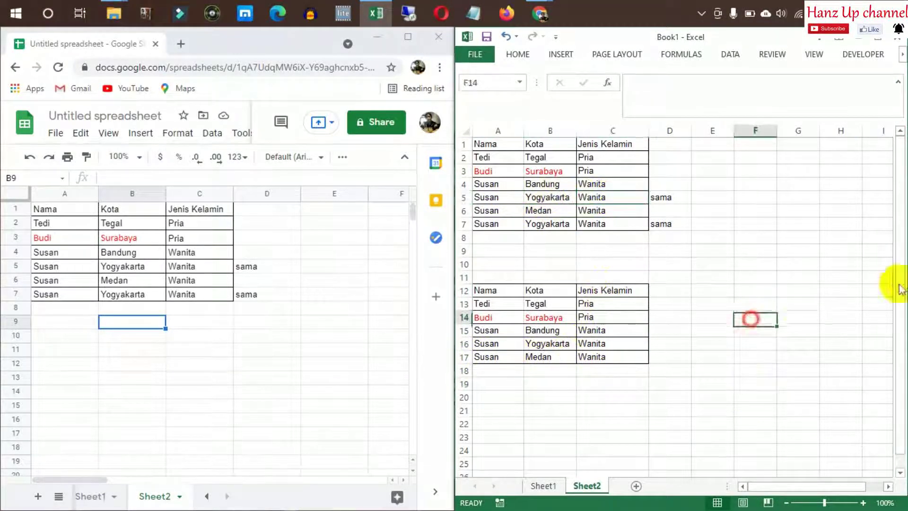
left_click(52, 212)
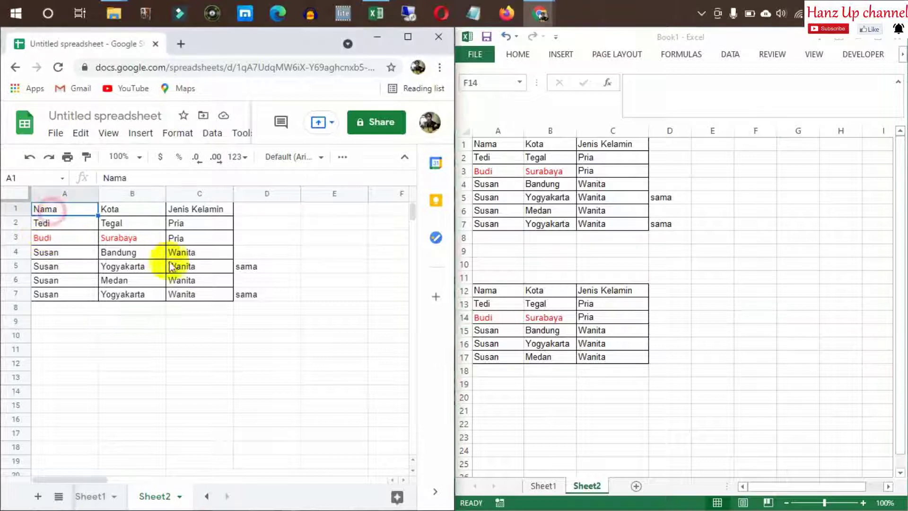
Copy the Google Sheets table A1:C7 and paste it at A12
left_click(198, 296, "shift")
key("ctrl+c")
left_click(62, 336)
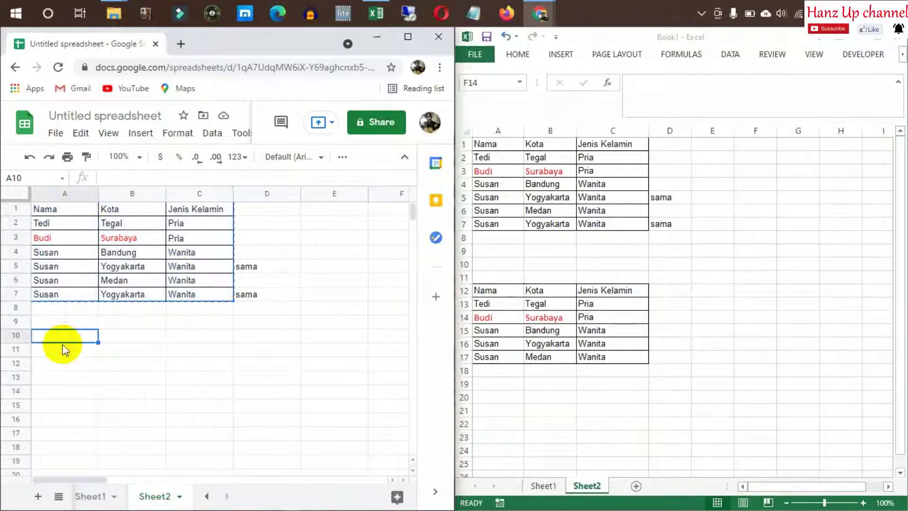
left_click(60, 364)
key("ctrl+v")
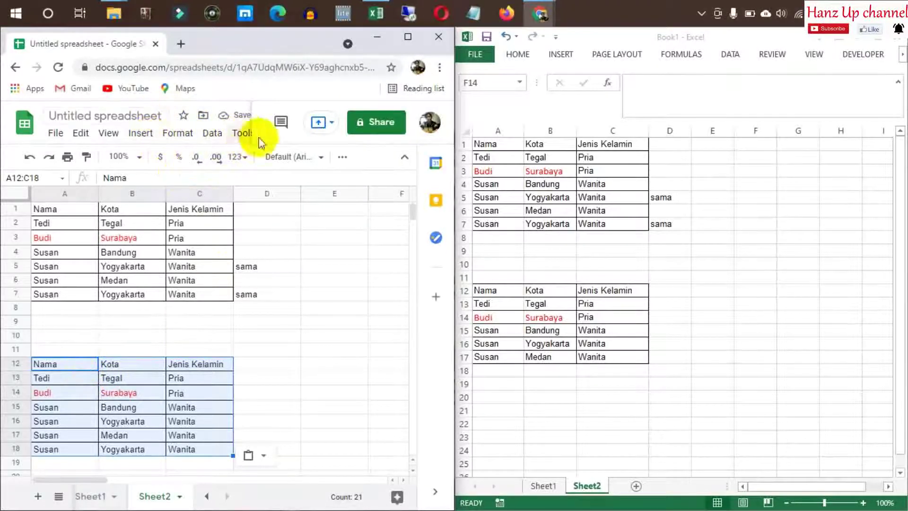
Apply Data > Remove duplicates to the copy, removing the repeated Susan–Yogyakarta row
left_click(212, 134)
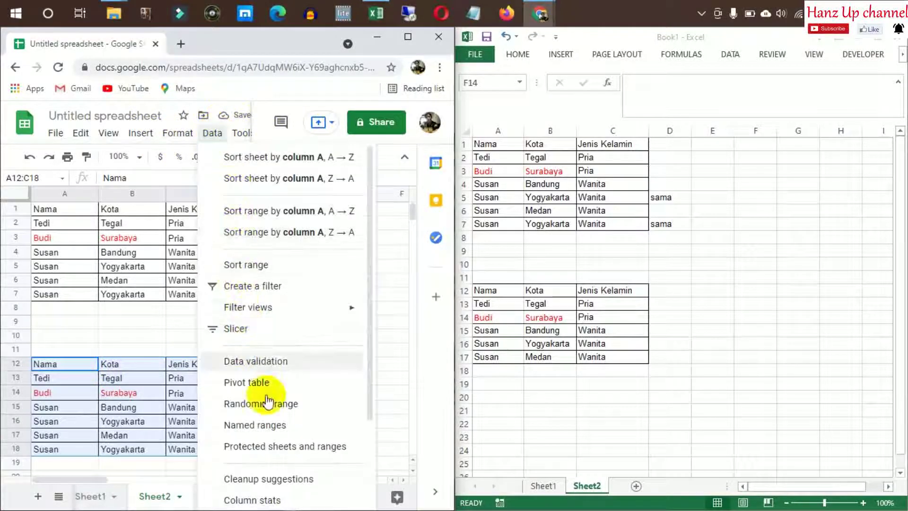
scroll(272, 449, "down", 3)
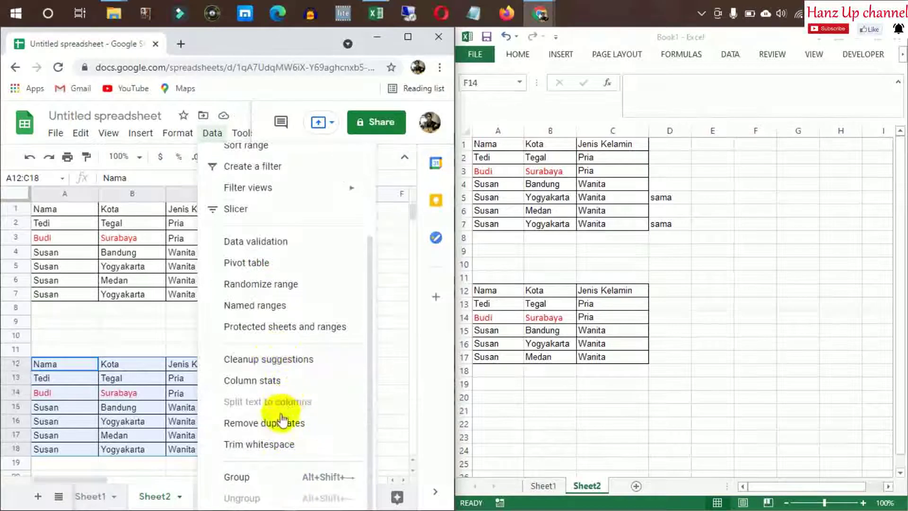
left_click(284, 423)
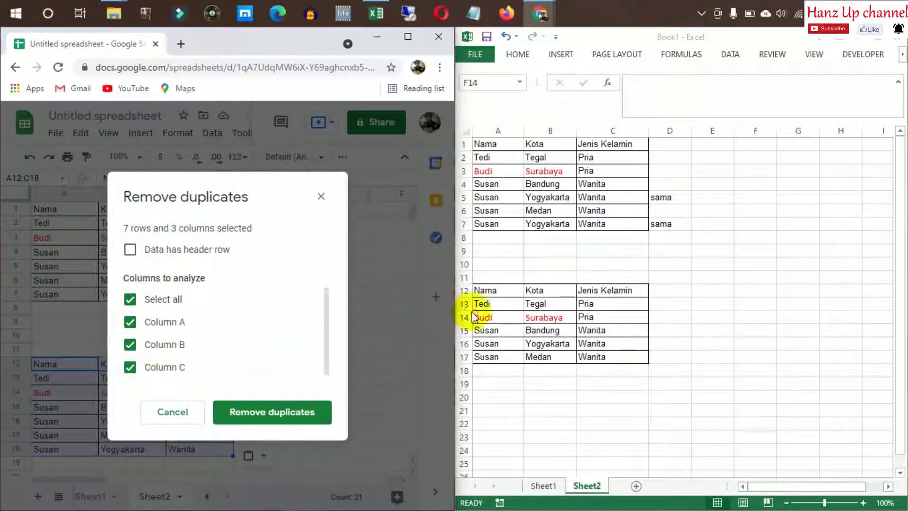
left_click(294, 413)
left_click(380, 351)
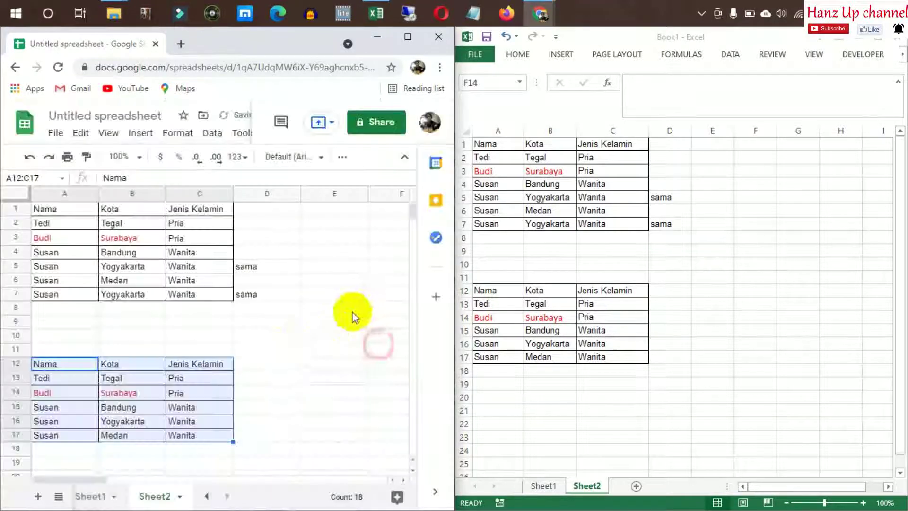
left_click(254, 337)
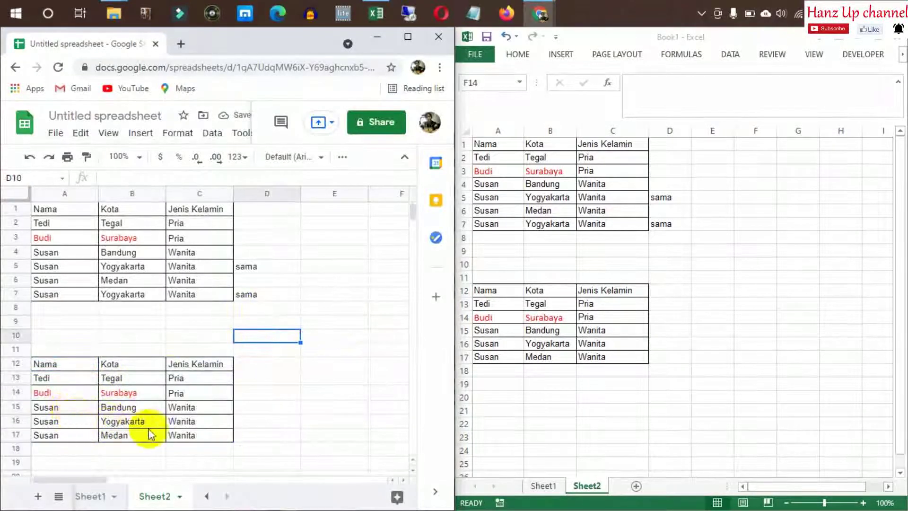
left_click(296, 362)
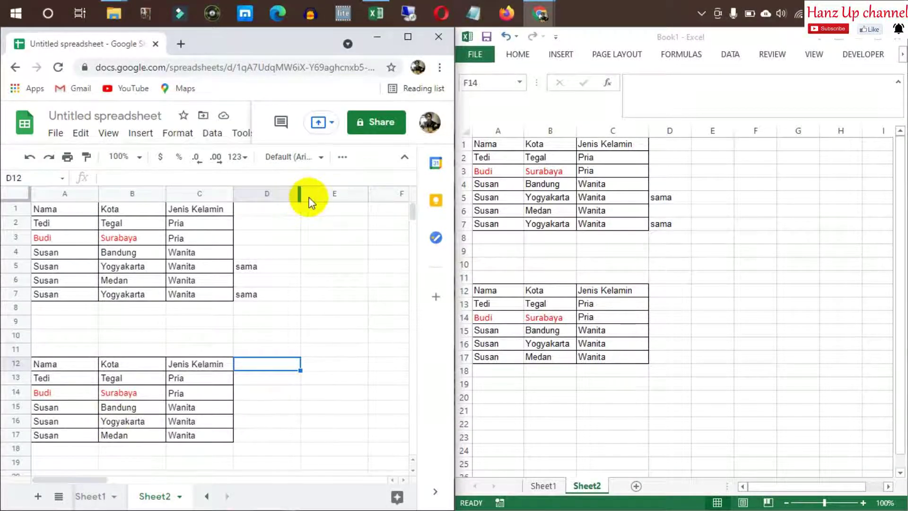
Delete rows 11–17 holding the deduplicated copy in Excel
left_click(671, 278)
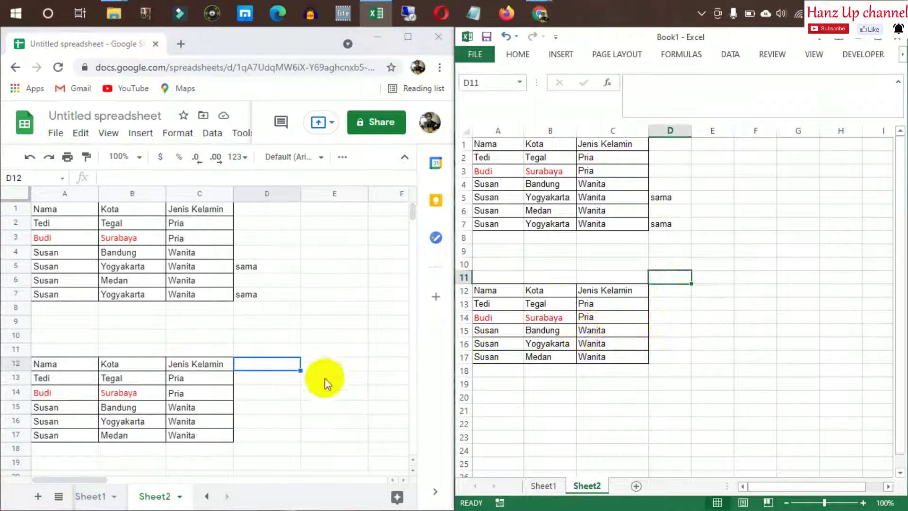
left_click(293, 368)
left_click(462, 291)
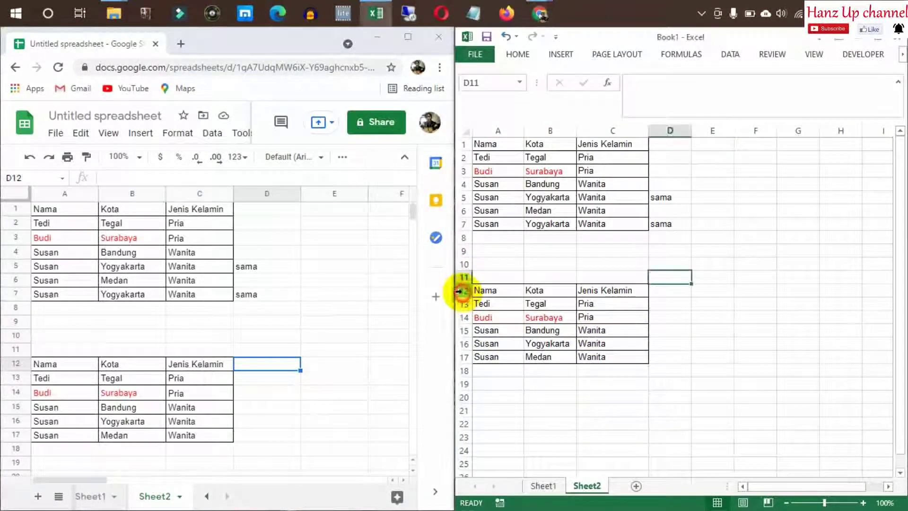
left_click(461, 358, "shift")
right_click(462, 344)
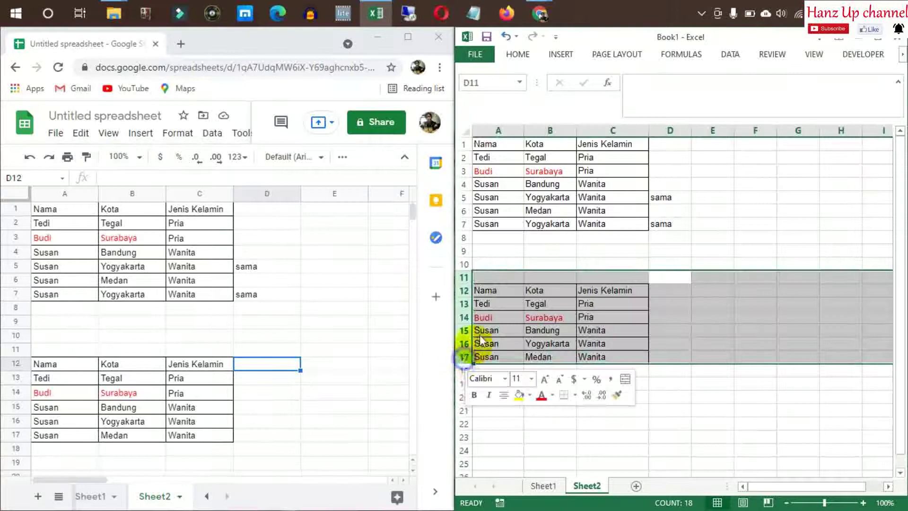
left_click(491, 268)
left_click(546, 263)
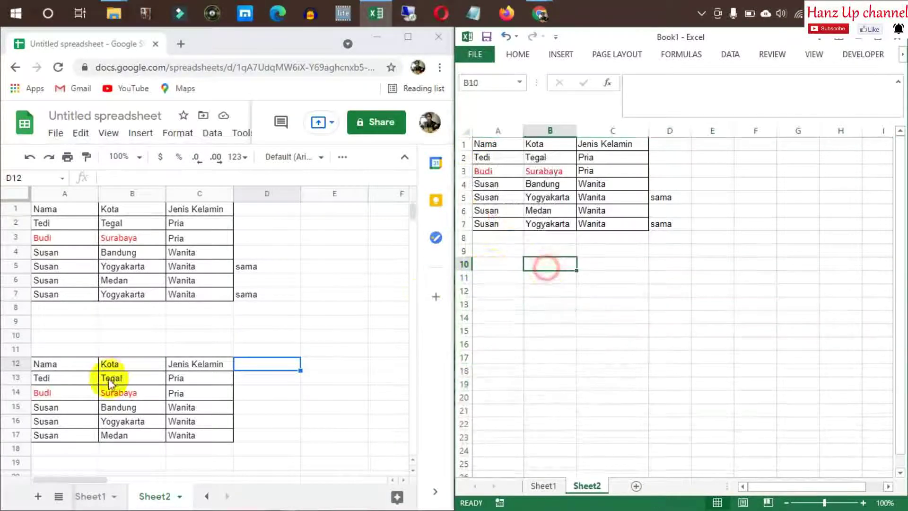
Delete rows 12–17 holding the deduplicated copy in Google Sheets
left_click(15, 363)
left_click(19, 432, "shift")
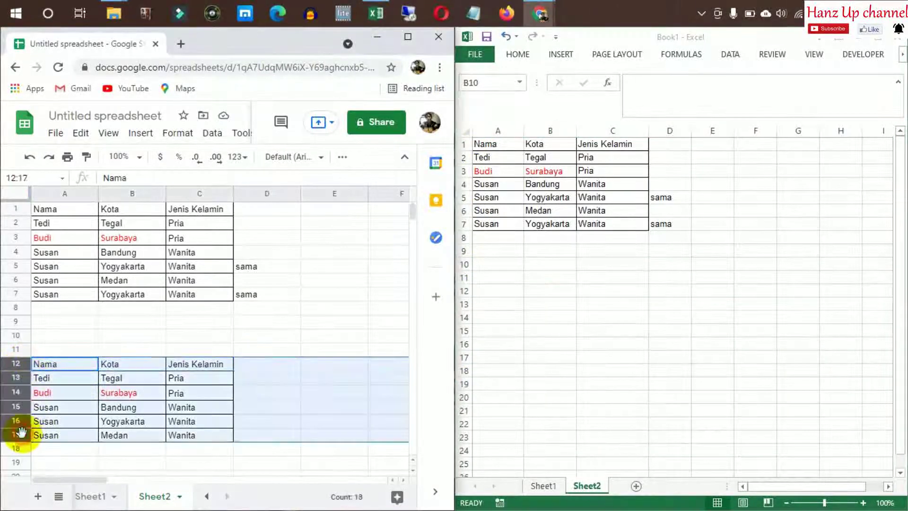
right_click(19, 432)
left_click(71, 292)
left_click(220, 321)
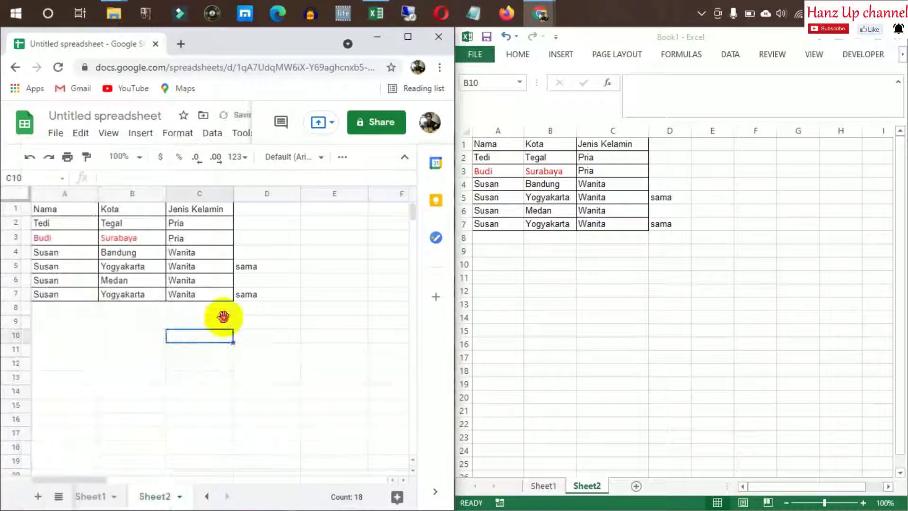
left_click(52, 352)
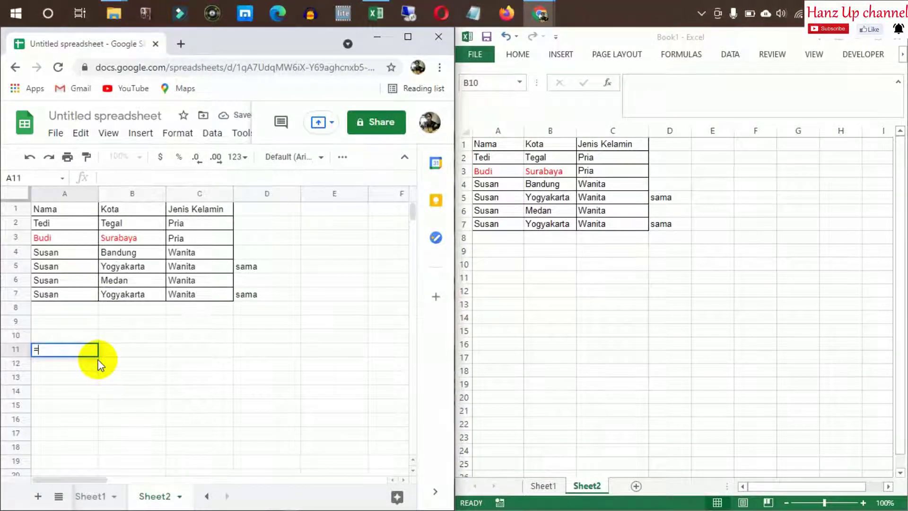
Enter =unique(A1:C7) in A11 to list the table without the duplicate Yogyakarta row
type("=unique(")
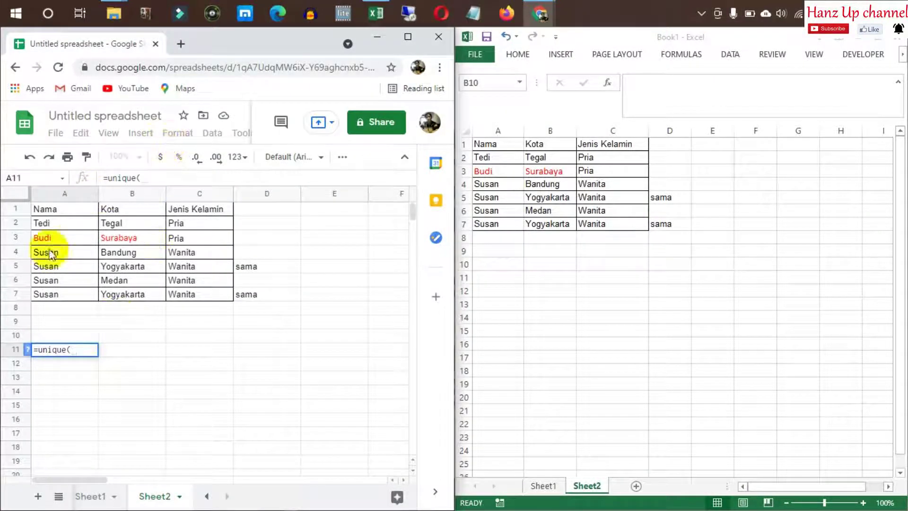
left_click_drag(76, 211, 188, 300)
key("Return")
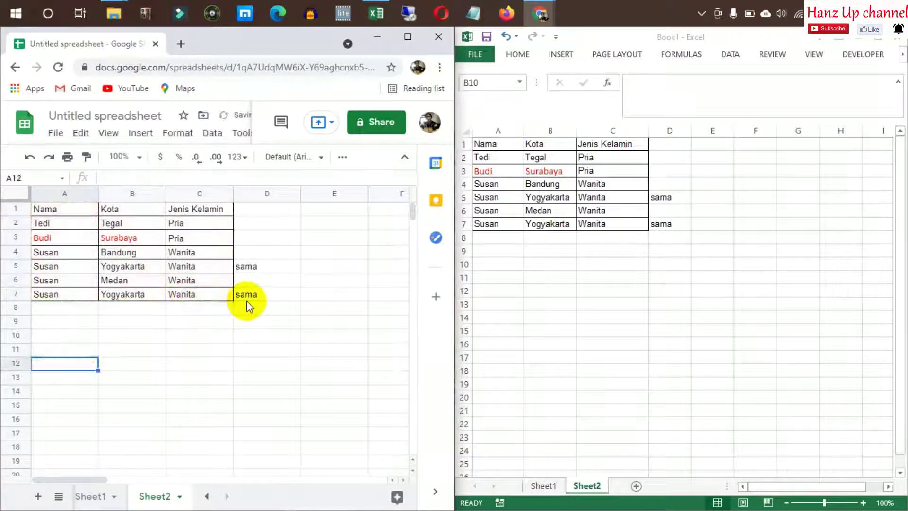
left_click(325, 299)
left_click(51, 352)
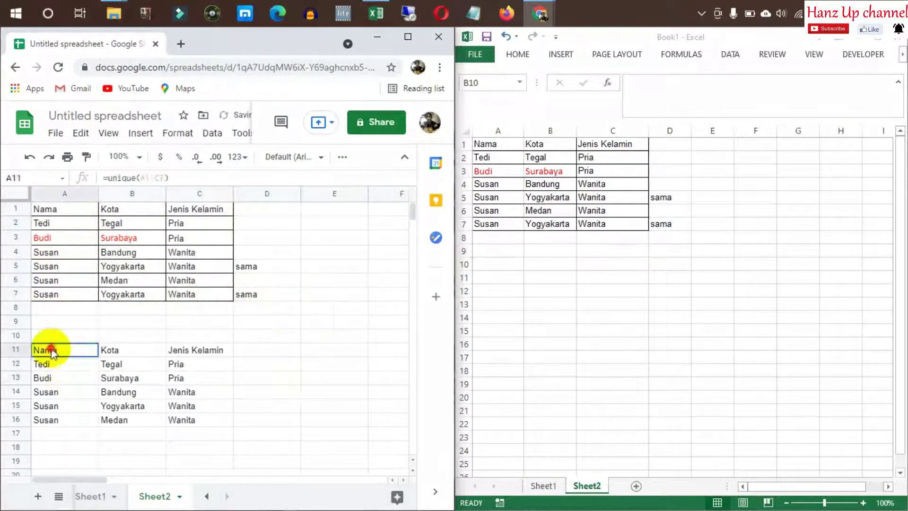
left_click(597, 275)
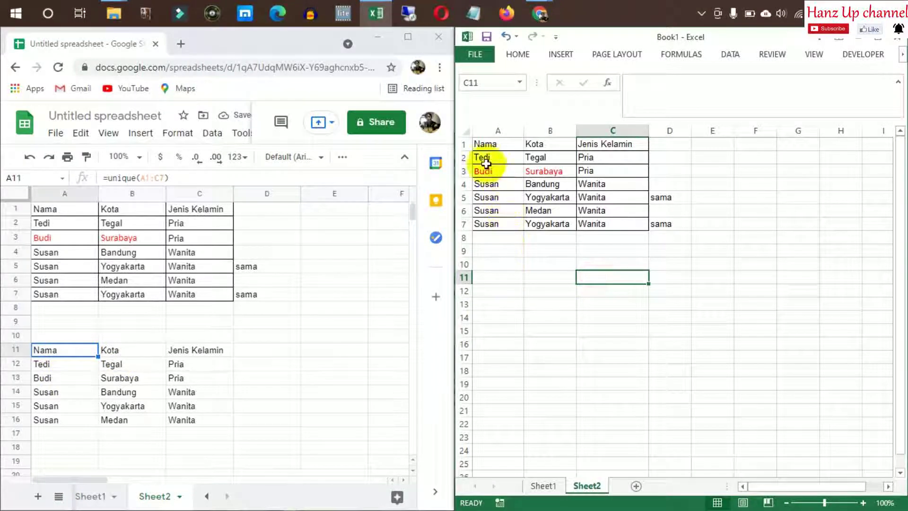
Copy Excel's table A1:C7 and paste it at A11
left_click(484, 144)
left_click(642, 224, "shift")
key("ctrl+c")
left_click(563, 304)
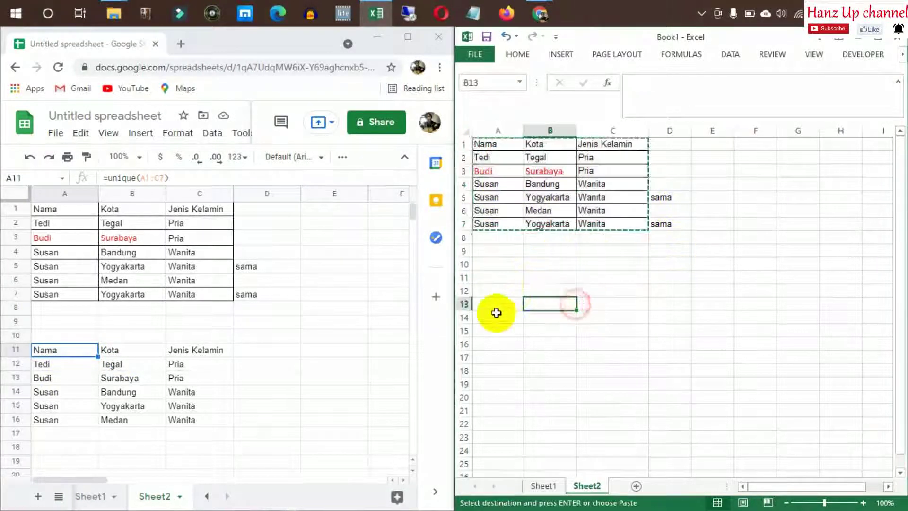
left_click(486, 278)
key("ctrl+v")
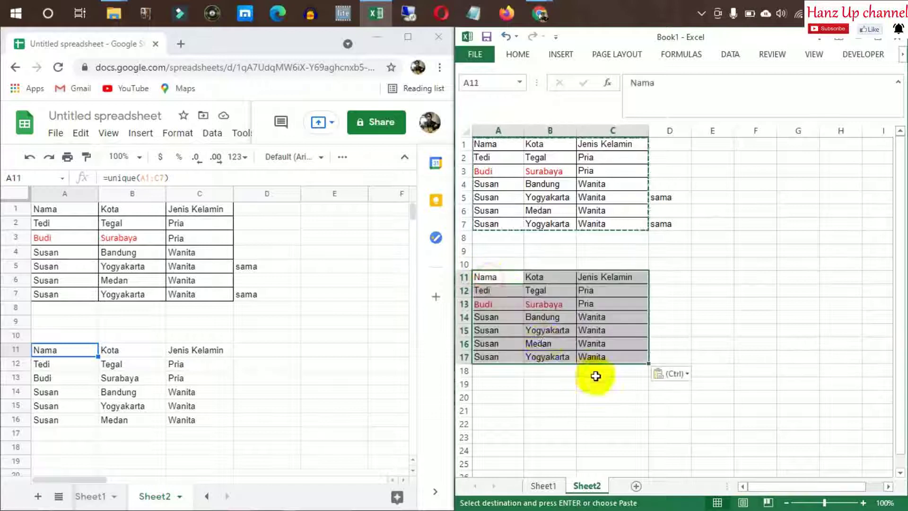
Remove duplicate rows from the A11 copy across all three columns
right_click(536, 290)
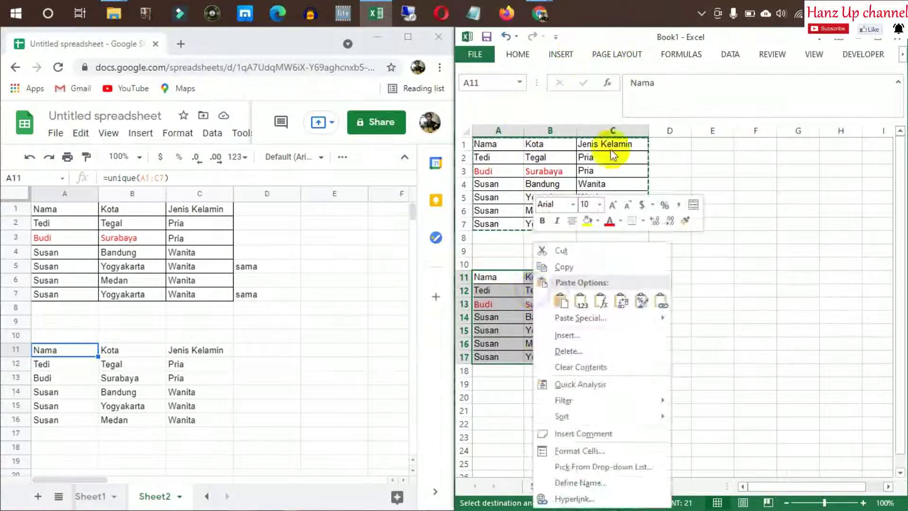
left_click(730, 55)
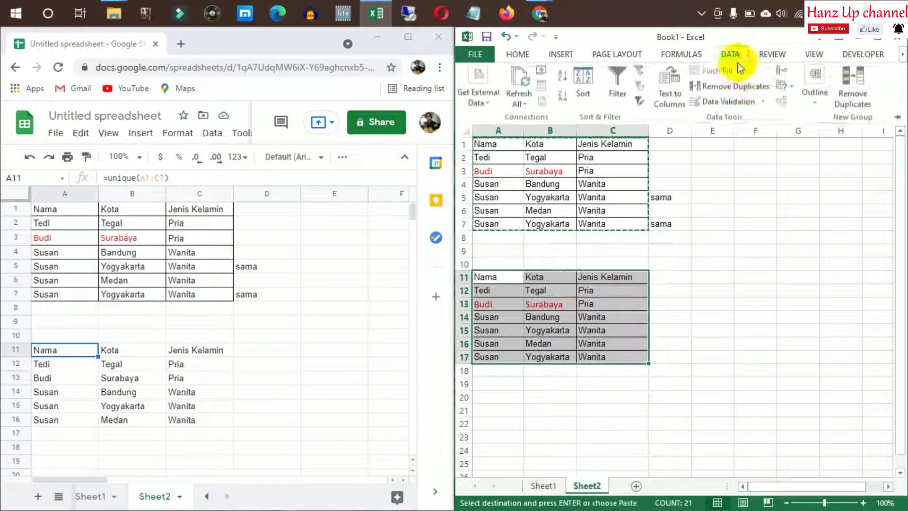
left_click(739, 88)
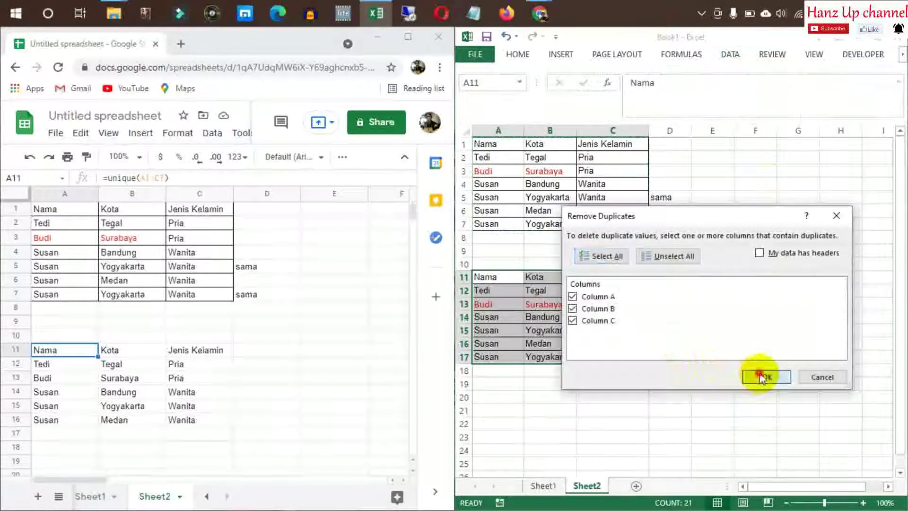
left_click(758, 374)
left_click(456, 310)
left_click(610, 381)
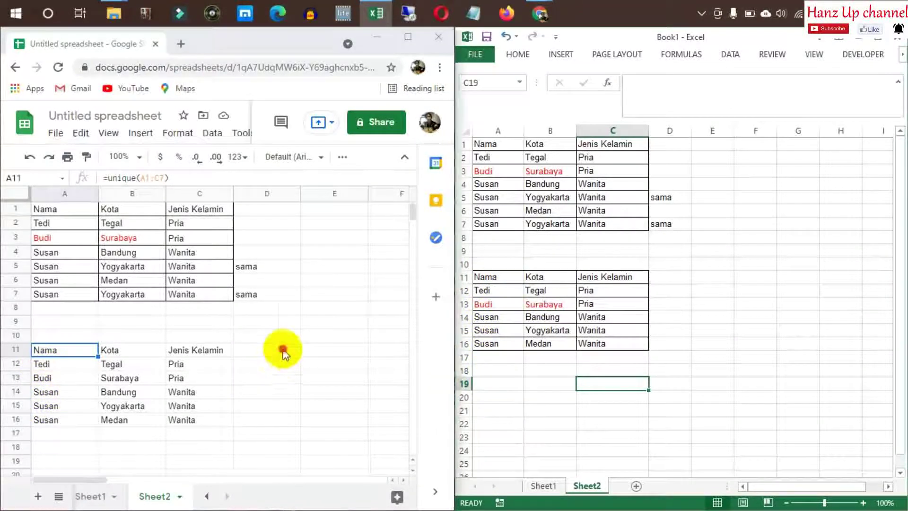
Compare with the UNIQUE formula result in Google Sheets A11
left_click(307, 321)
left_click(191, 322)
left_click(54, 324)
left_click(57, 349)
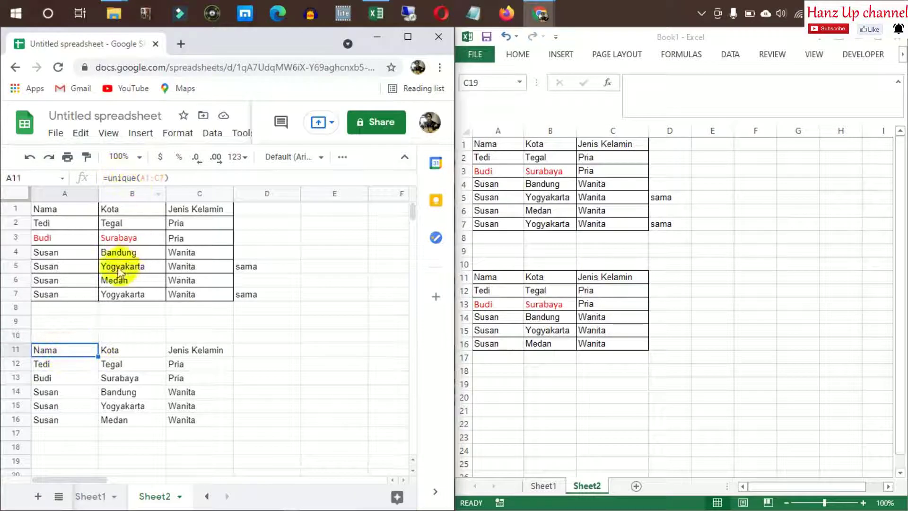
left_click(240, 338)
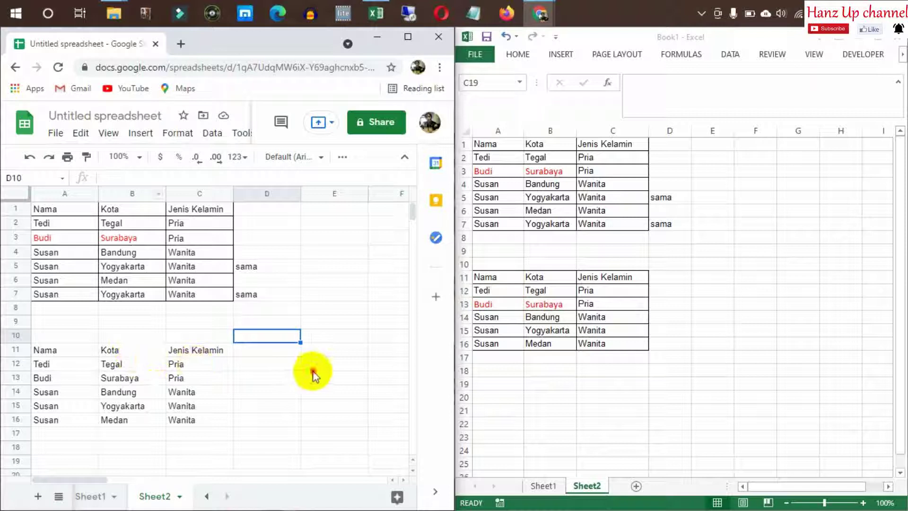
left_click(279, 354)
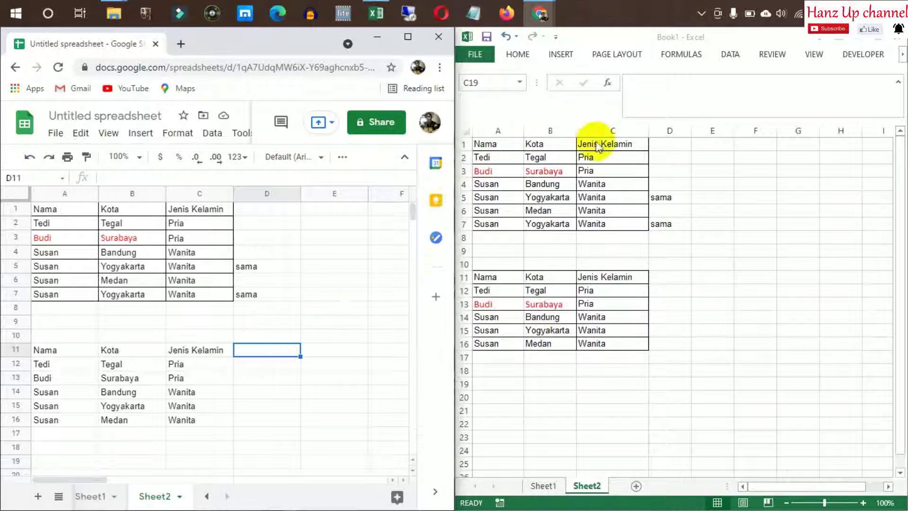
left_click(698, 15)
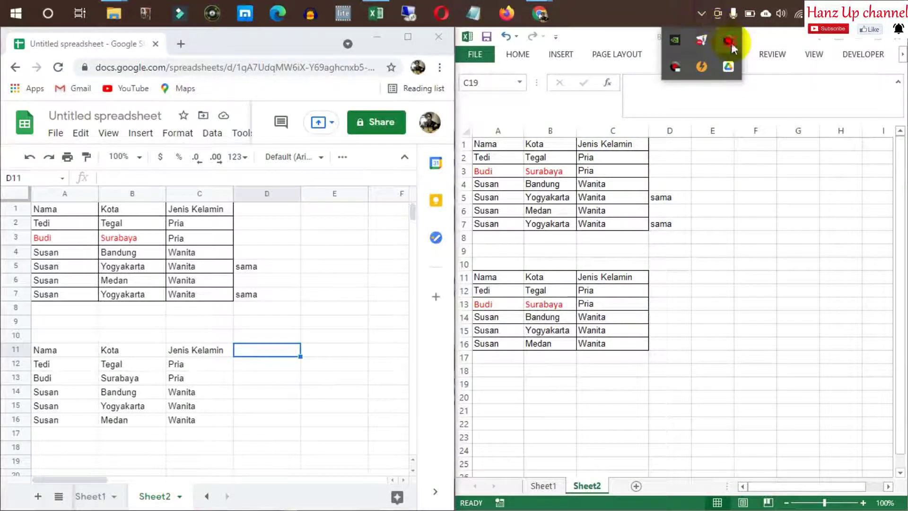
left_click(729, 42)
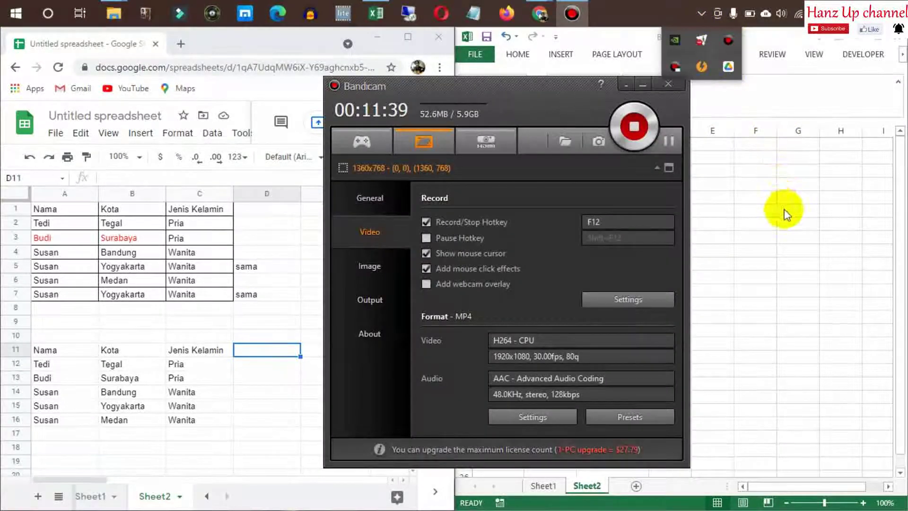
left_click(784, 213)
left_click(384, 87)
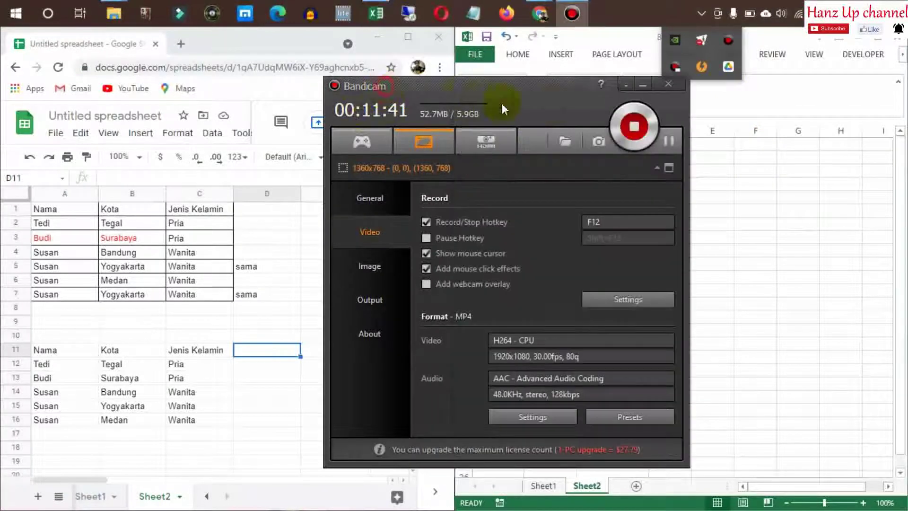
left_click(628, 84)
left_click(706, 264)
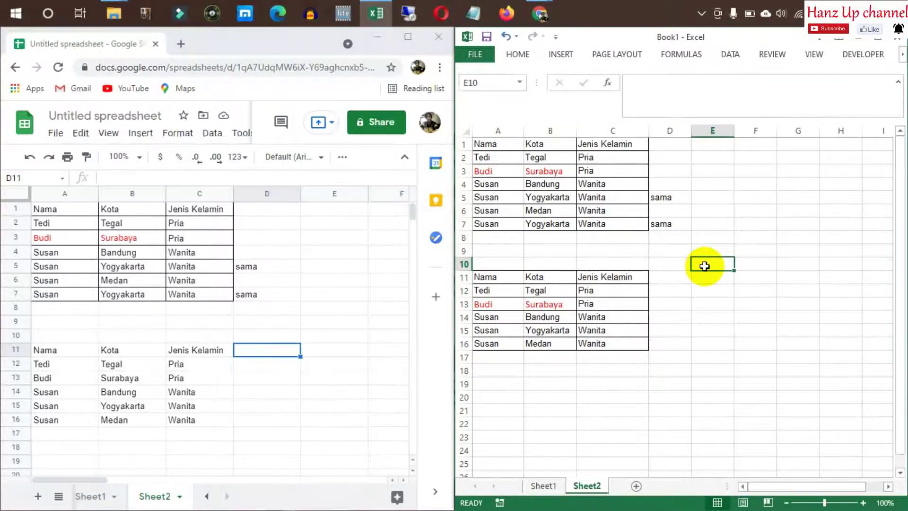
Clear the UNIQUE result A11:C16 in Google Sheets
left_click(71, 365)
left_click(60, 348)
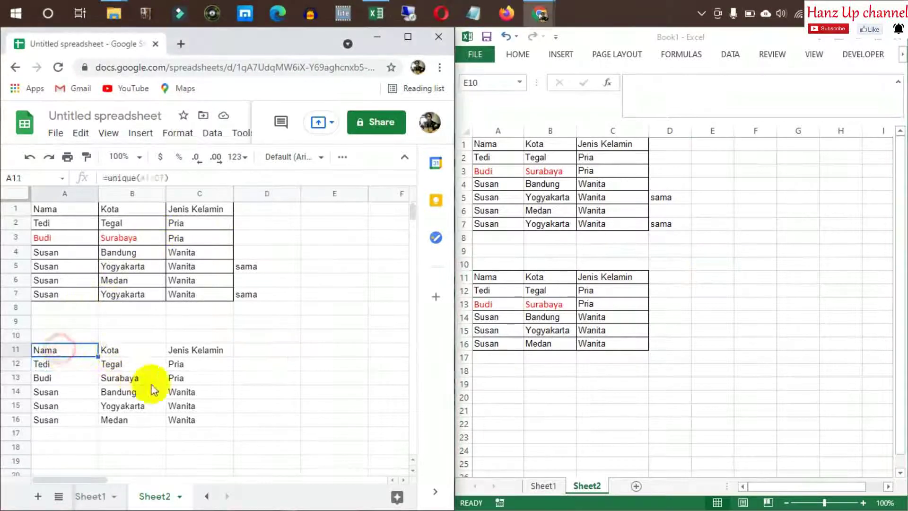
left_click(228, 420, "shift")
key("Delete")
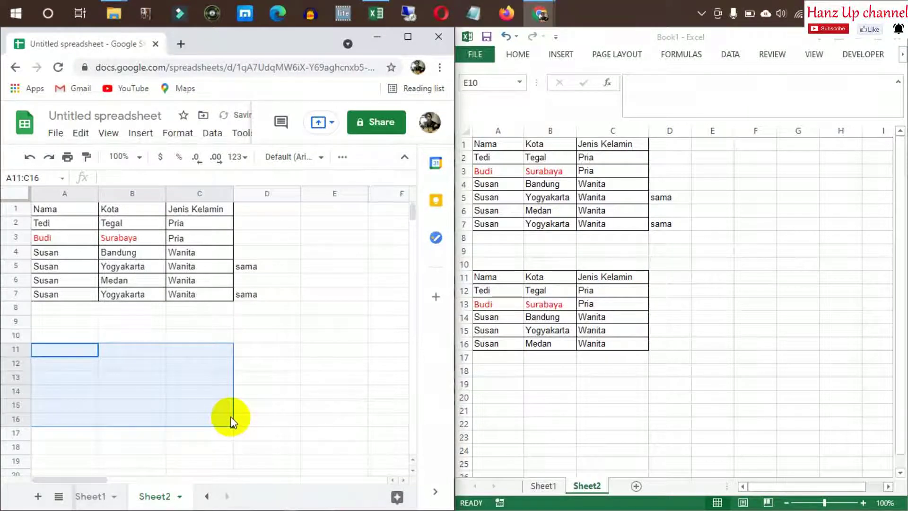
Delete rows 11–16 holding Excel's deduplicated copy
left_click(464, 277)
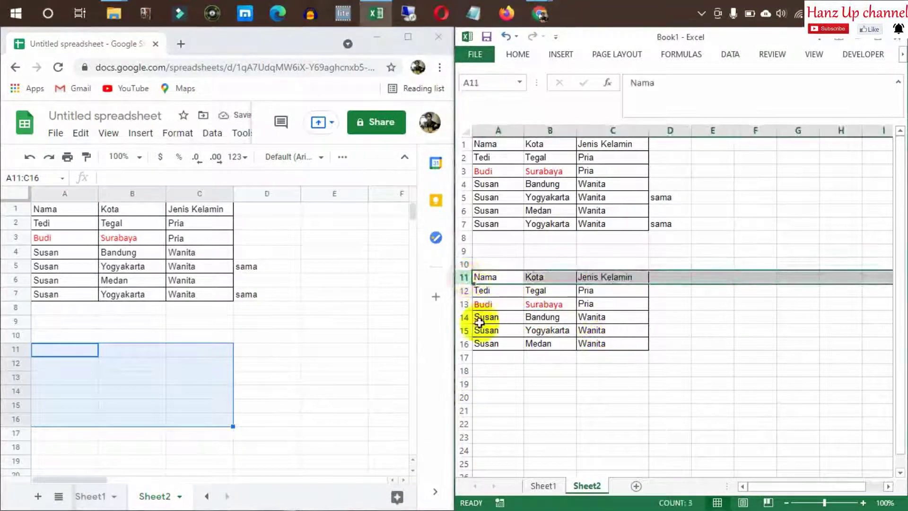
left_click(465, 344, "shift")
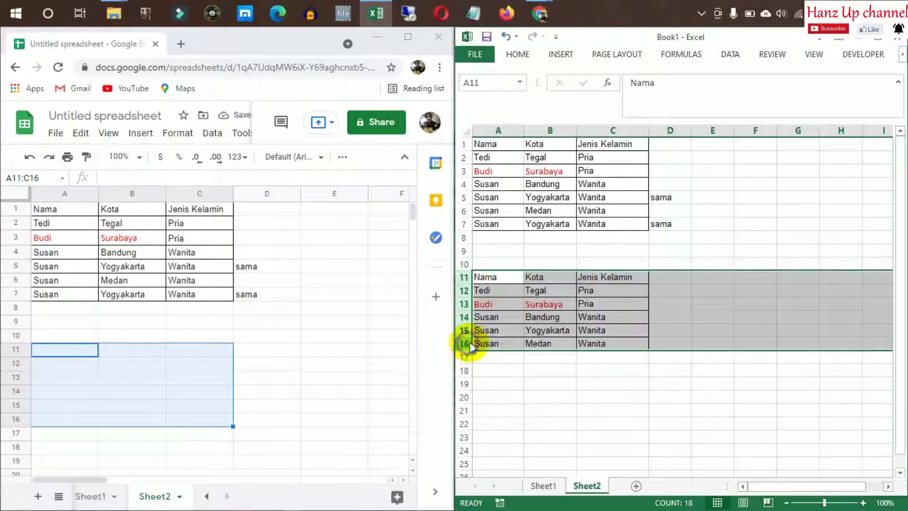
right_click(468, 345)
left_click(496, 251)
left_click(612, 263)
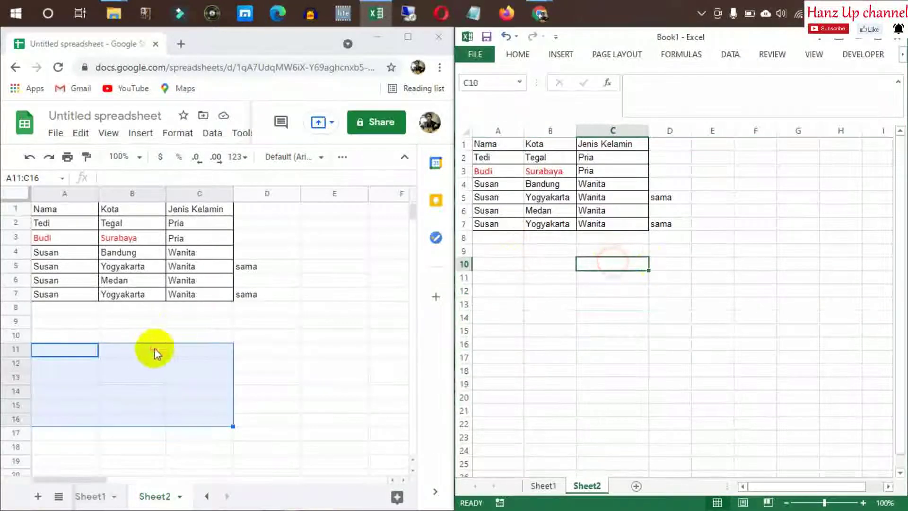
left_click(75, 311)
left_click(61, 333)
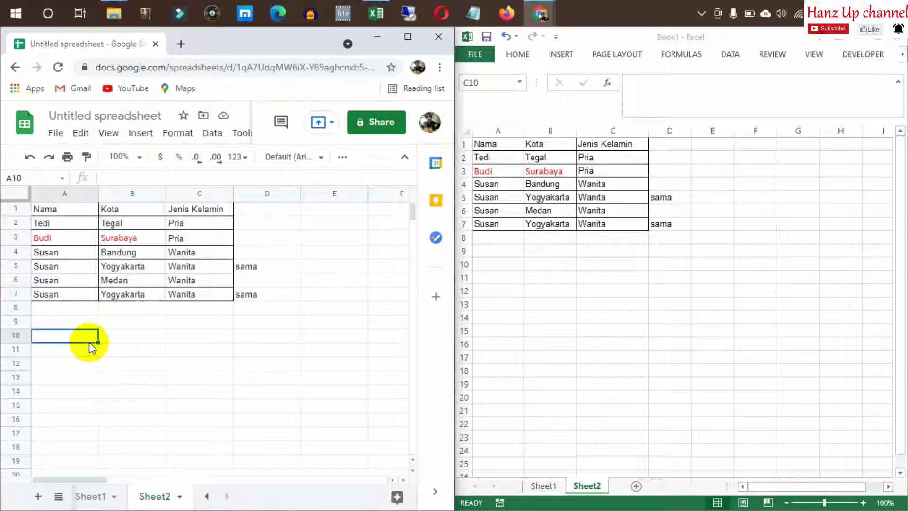
Cancel the unfinished PROPER formula and select the gender values C2:C7
type("=proper")
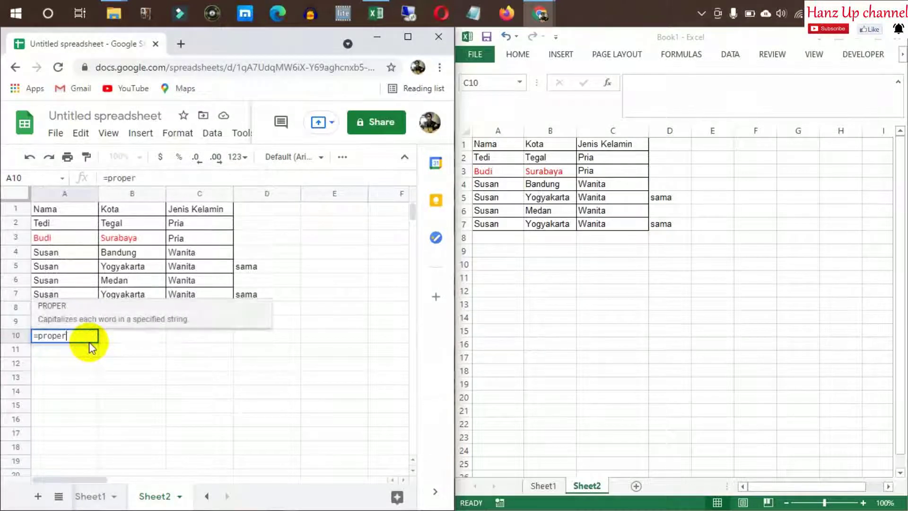
key("Escape")
key("Escape")
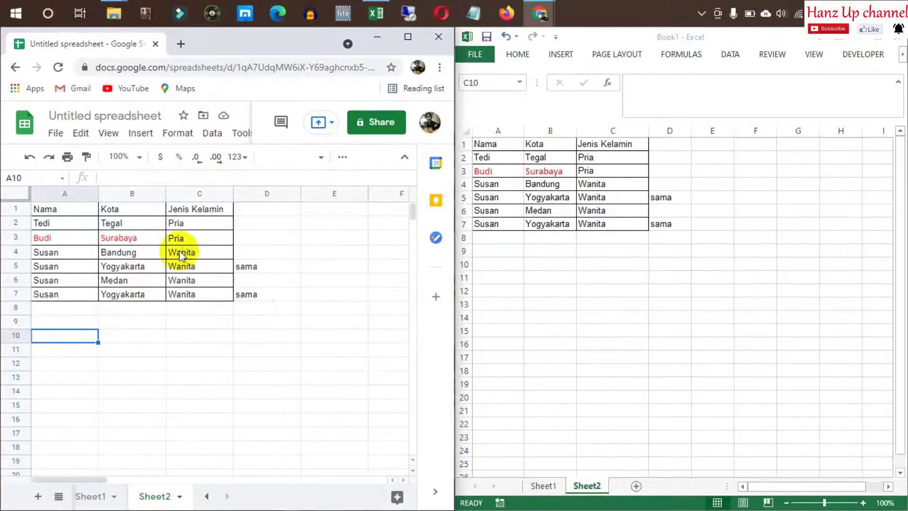
left_click(181, 250)
left_click(180, 223)
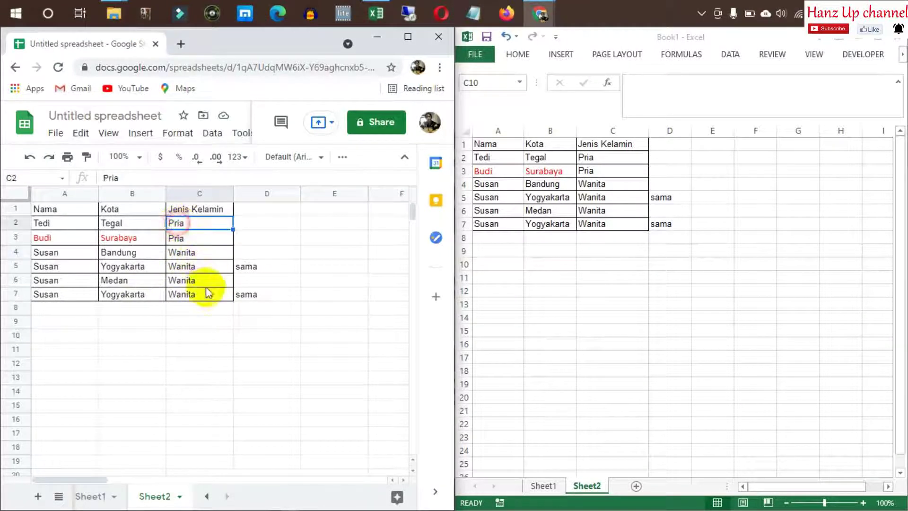
left_click_drag(180, 223, 194, 298)
Copy the Jenis Kelamin header from C1 into E1
left_click(312, 225)
key("Up")
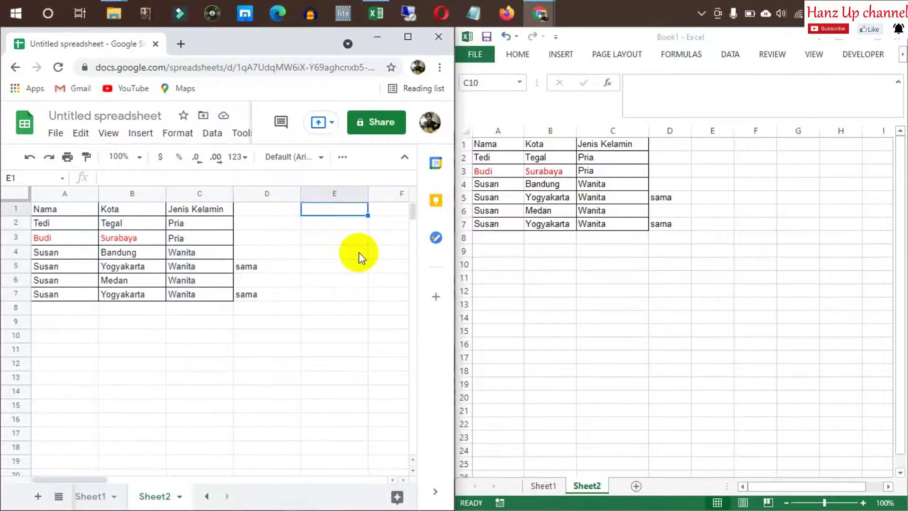
key("Left")
key("Right")
key("Left")
key("Left")
key("ctrl+c")
key("Right")
key("Right")
key("ctrl+v")
Enter =lower(C2) in E2 to lowercase the first gender
key("Down")
type("=")
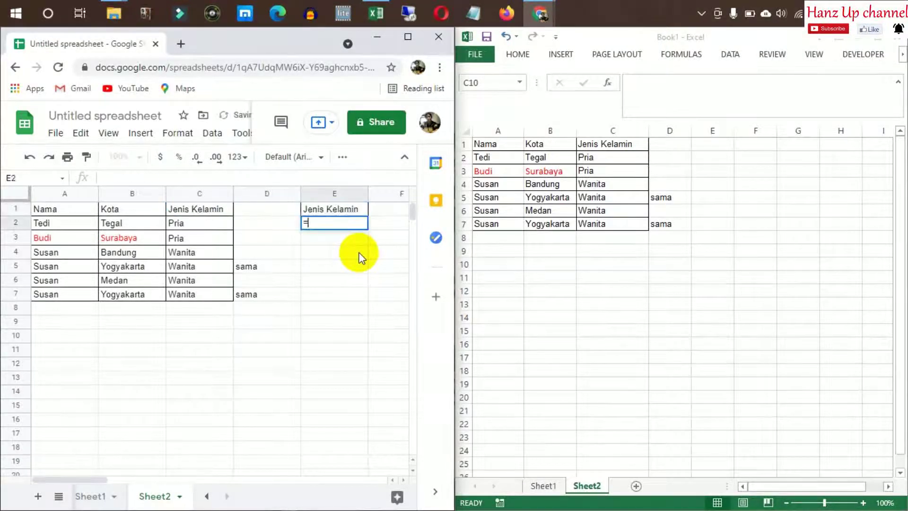
type("lo")
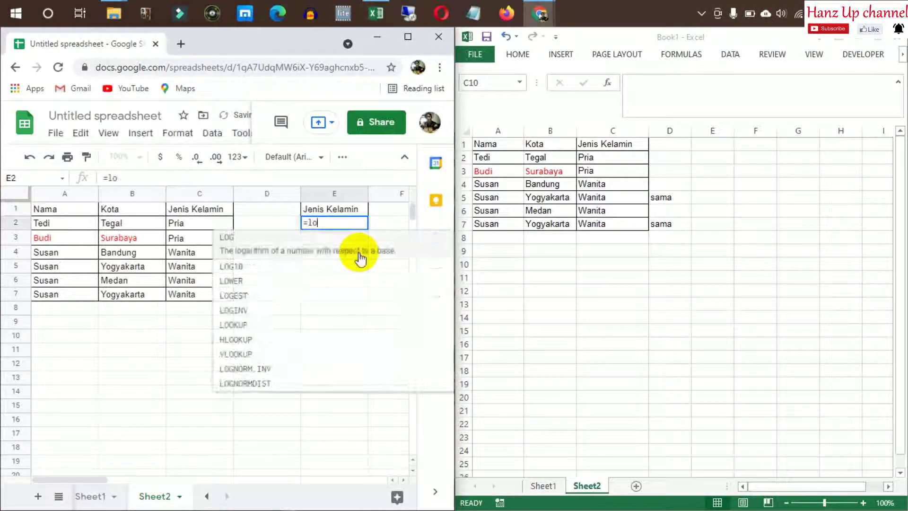
type("wer(")
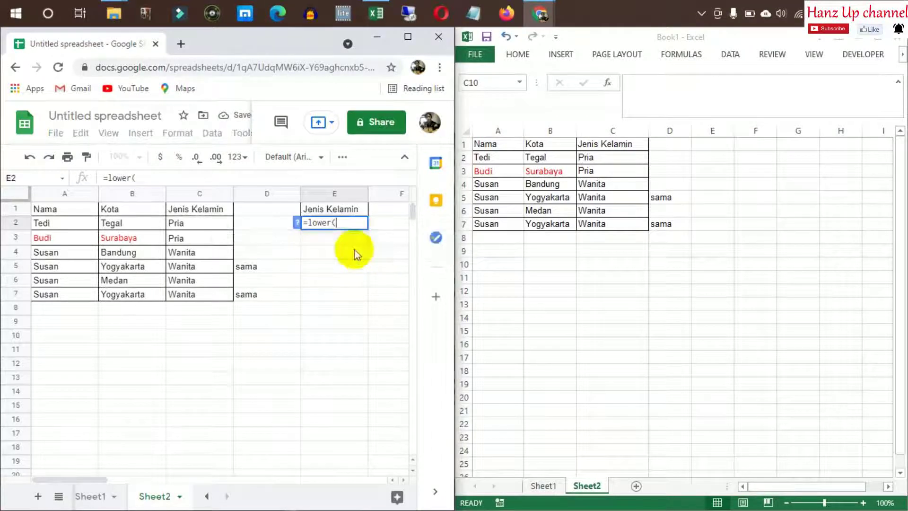
left_click(180, 222)
key("Return")
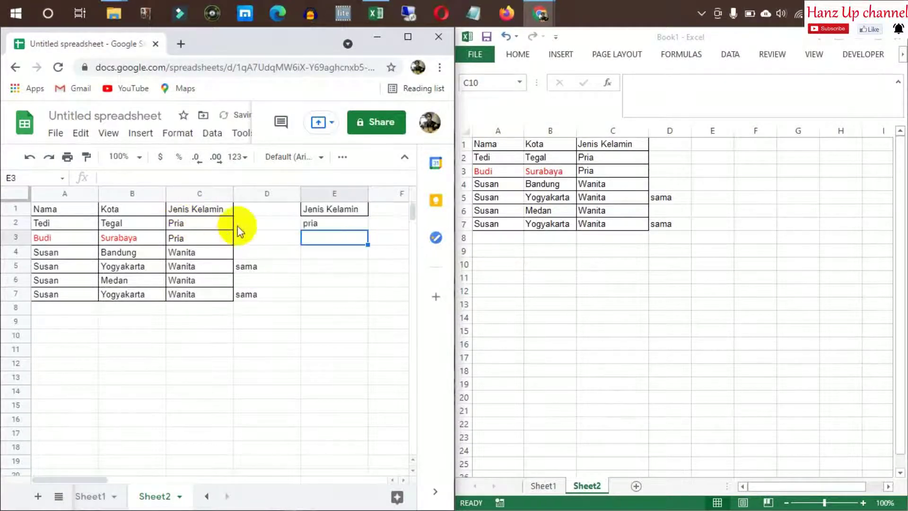
Copy the E2 formula down through E7, then move to the Excel workbook
left_click(315, 223)
key("ctrl+c")
left_click(324, 240)
left_click(325, 296, "shift")
key("ctrl+v")
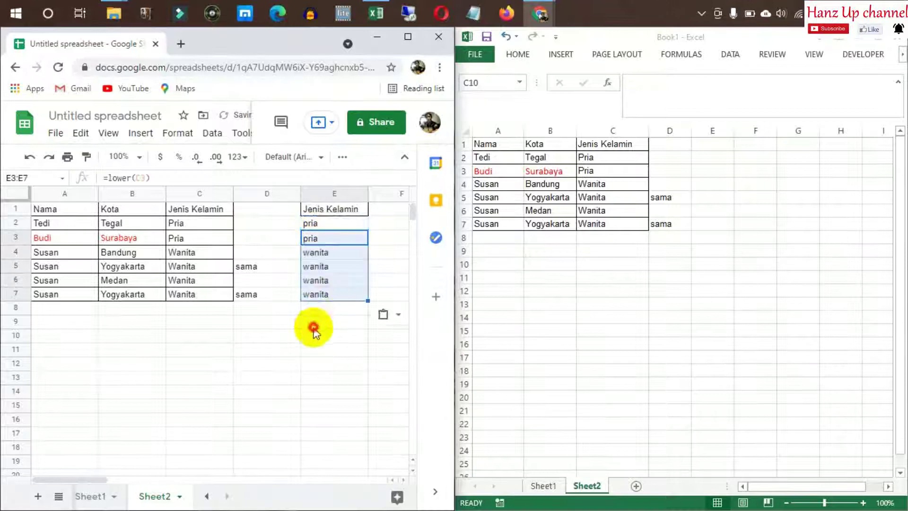
left_click(312, 324)
left_click(714, 163)
left_click(718, 158)
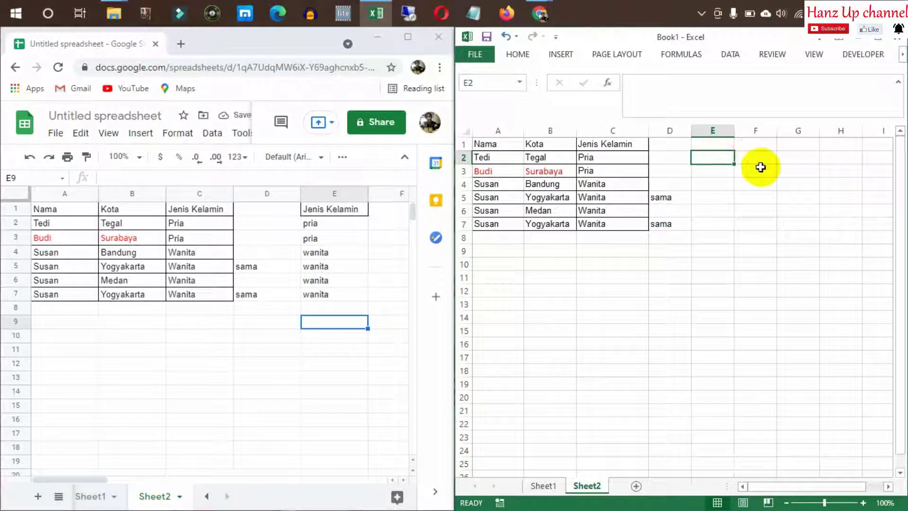
In Excel, enter the Jenis header in E1 and =lower(C2) in E2
key("Up")
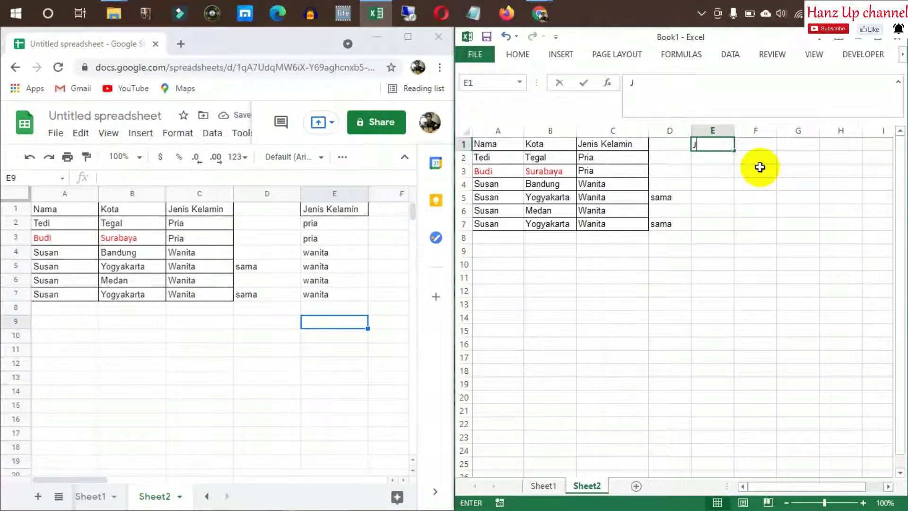
key("Right")
key("Left")
type("=lower(")
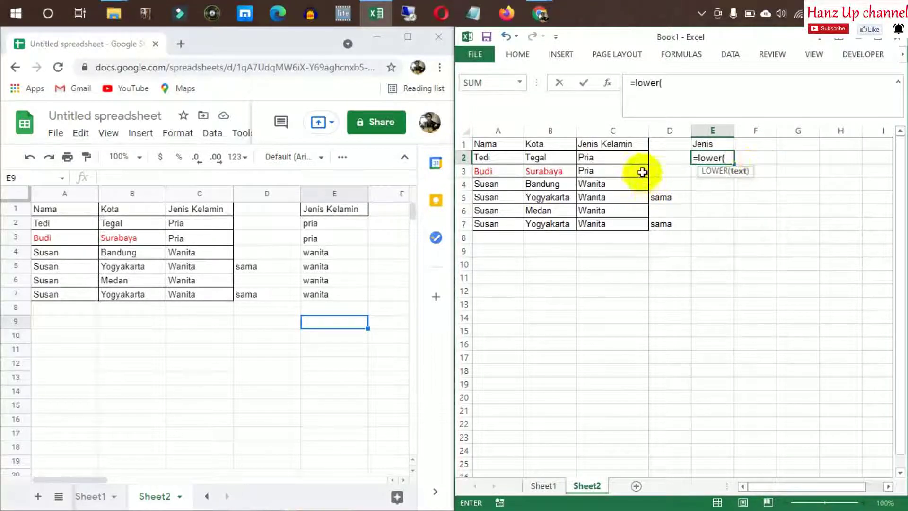
left_click(629, 160)
key("Return")
Copy the E2 formula into E3:E7 so they read pria or wanita
left_click(708, 157)
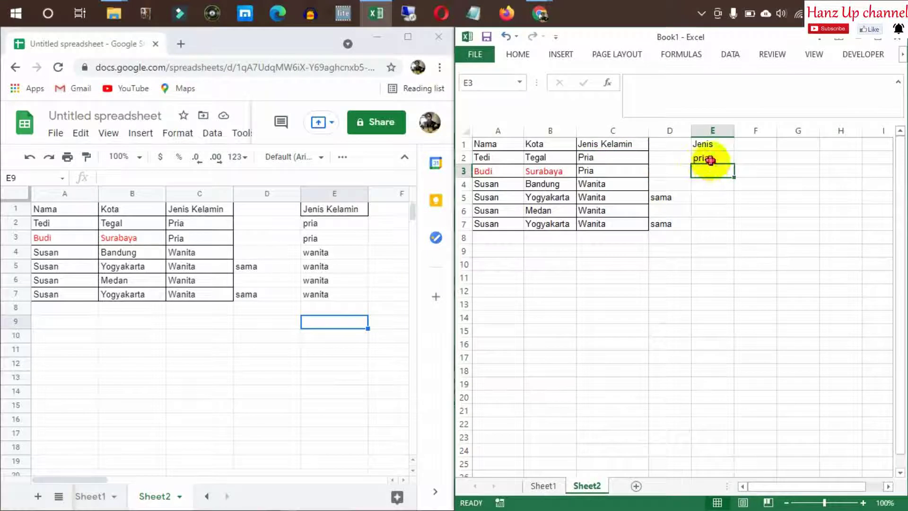
key("ctrl+c")
left_click_drag(708, 170, 703, 224)
key("ctrl+v")
left_click(768, 186)
left_click(762, 153)
key("Escape")
left_click(722, 172)
left_click(753, 242)
Return to Google Sheets and move to B10 below the table
left_click(346, 280)
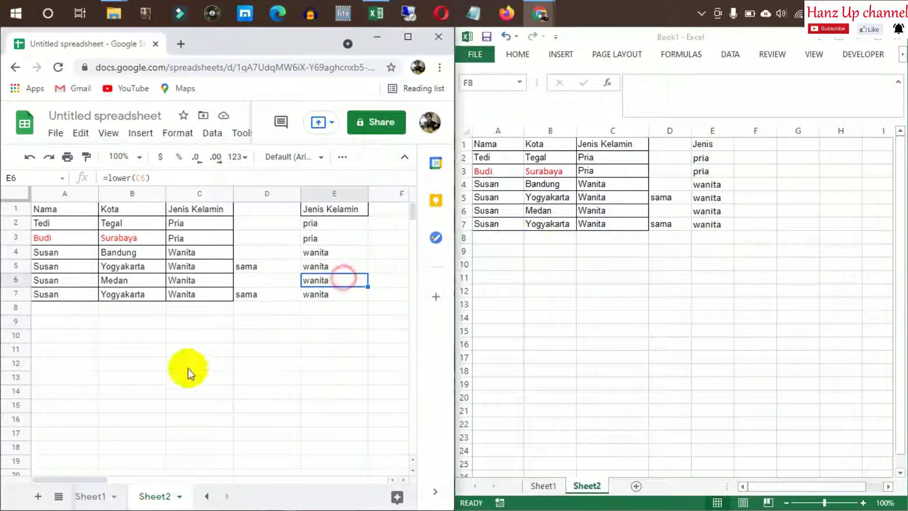
left_click(60, 350)
key("Up")
key("Right")
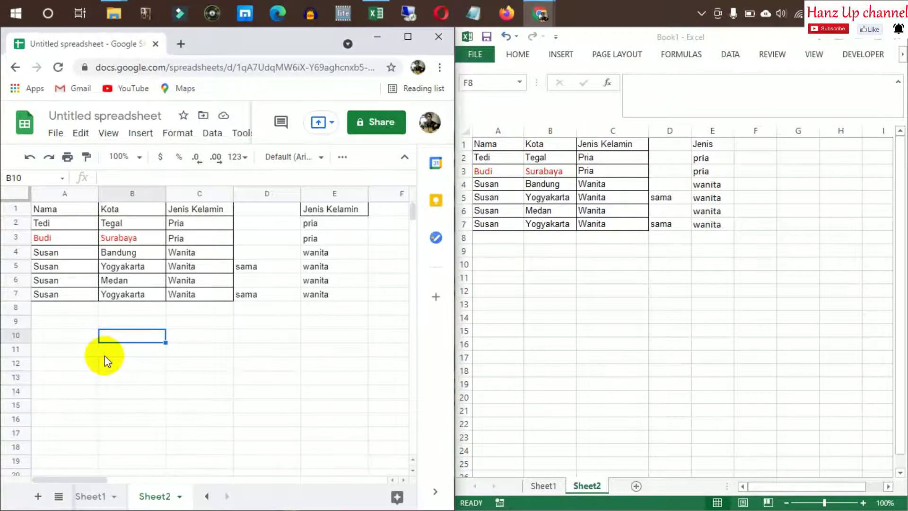
Move around row 10 and clear a stray 'd' typed into A10
key("Right")
key("Left")
key("Left")
key("Up")
key("Right")
key("Down")
key("Left")
type("d")
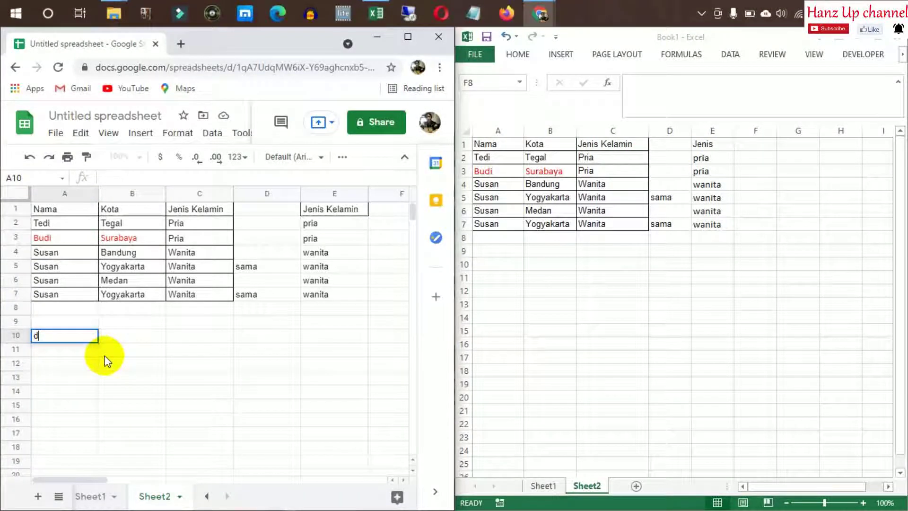
key("Escape")
Return to the Google Sheets sheet and select the empty cell A10
left_click(606, 290)
left_click(589, 249)
left_click(56, 324)
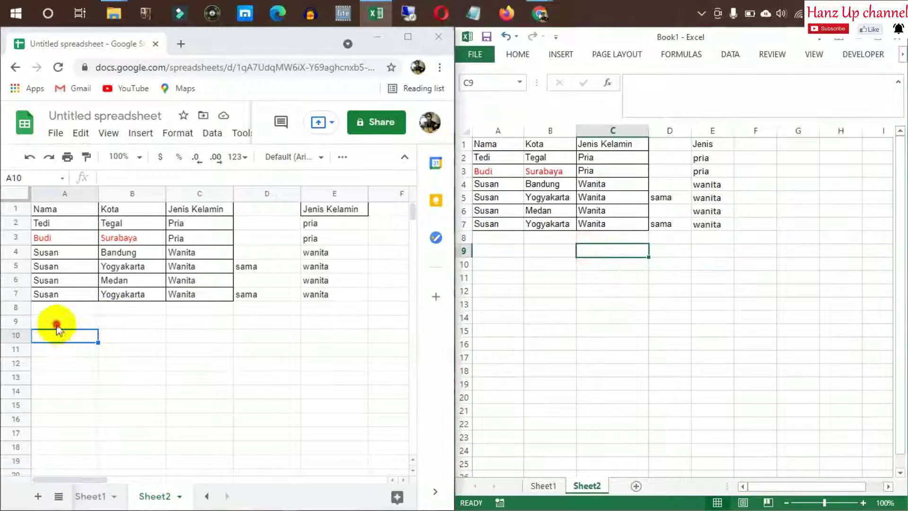
left_click_drag(72, 351, 72, 363)
left_click(56, 338)
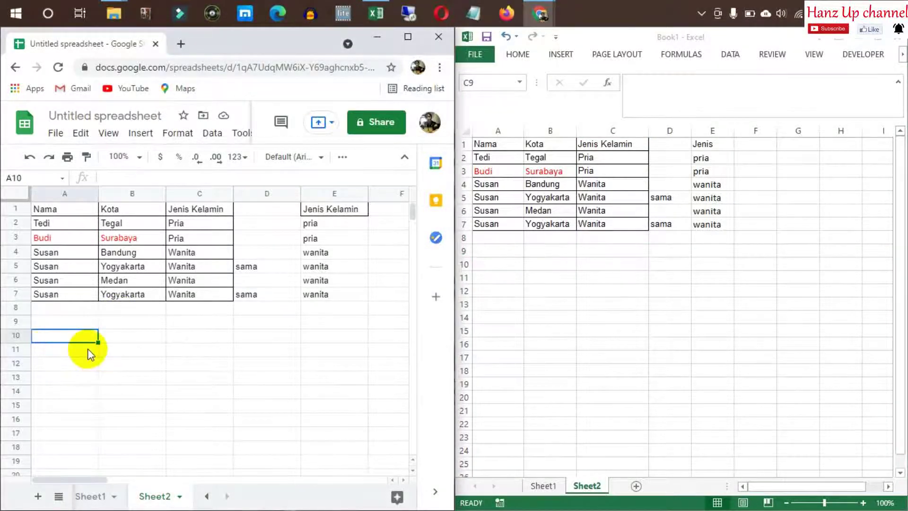
left_click(100, 394)
left_click(67, 367)
left_click(56, 338)
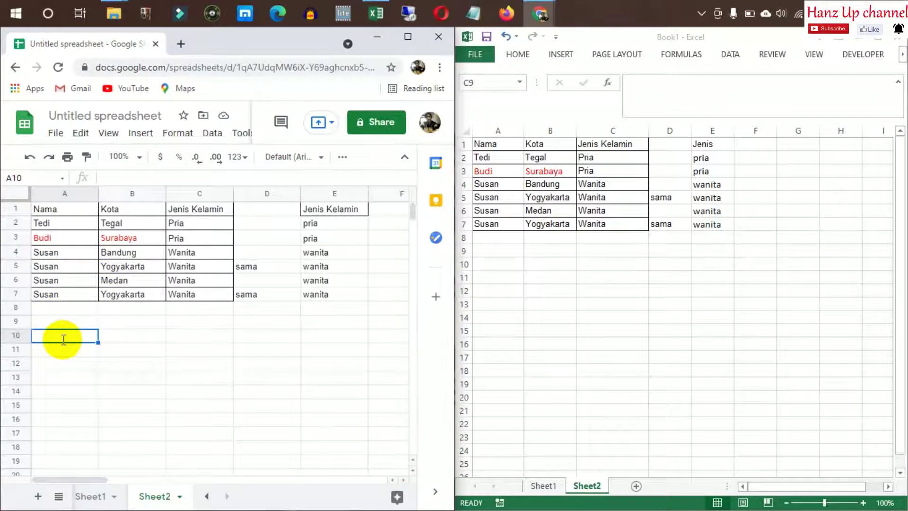
Abandon a draft IF formula and enter Susan as the lookup name in A10
type("=if(")
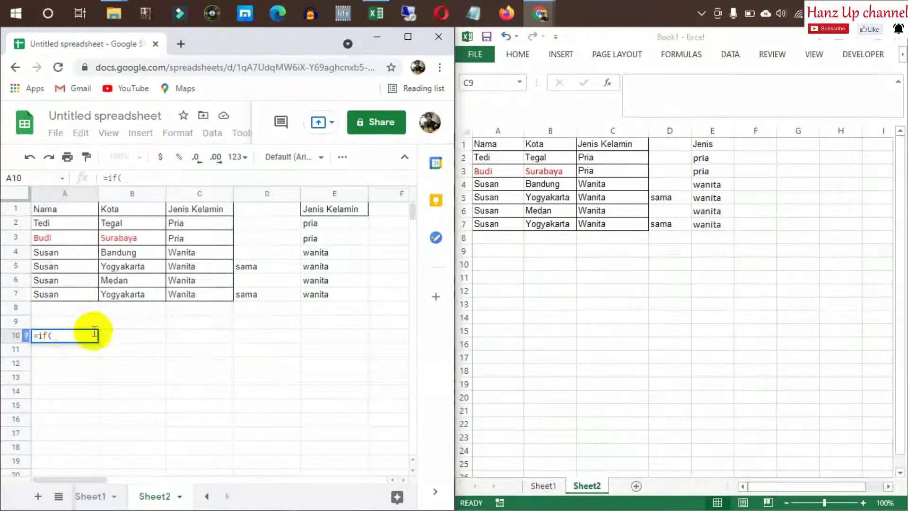
left_click(66, 223)
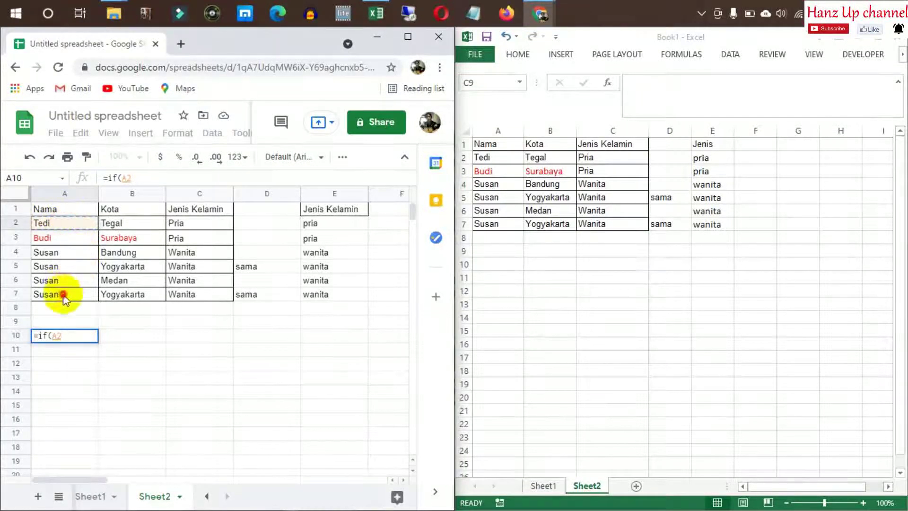
left_click(64, 298, "shift")
type("=\"")
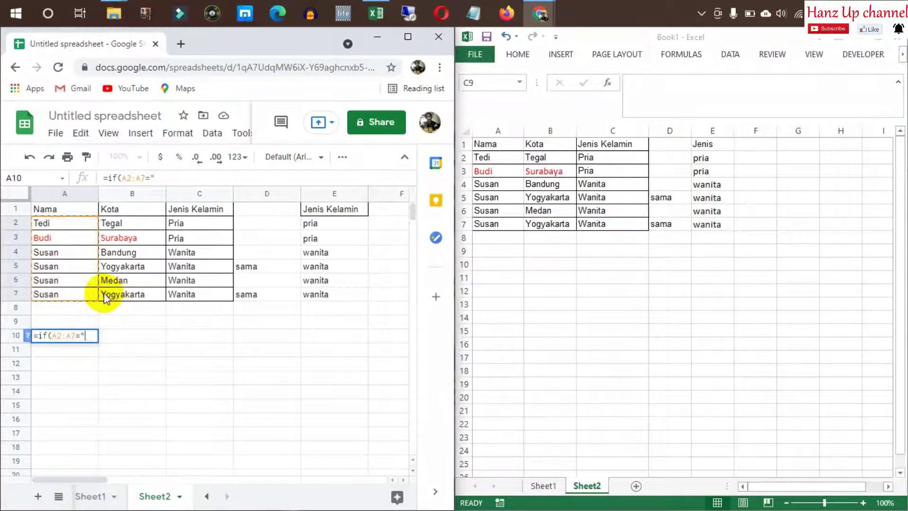
type("Susan\"")
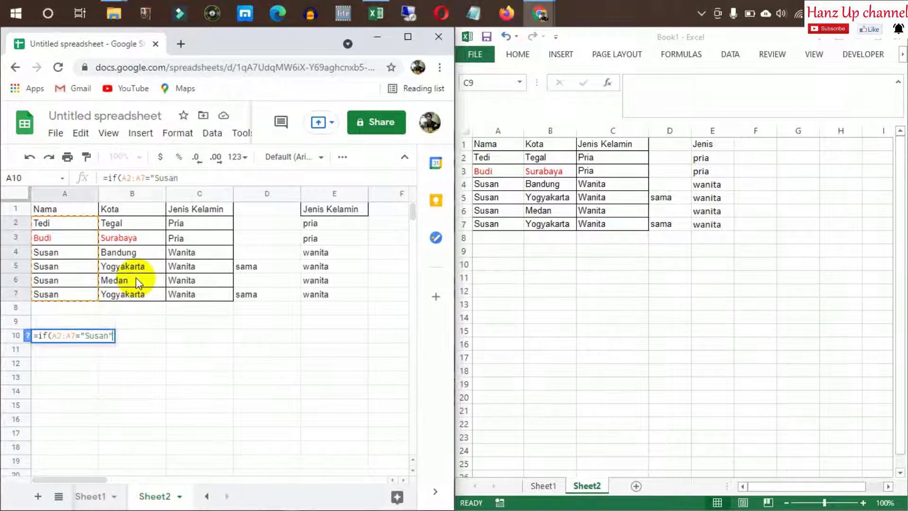
key("Escape")
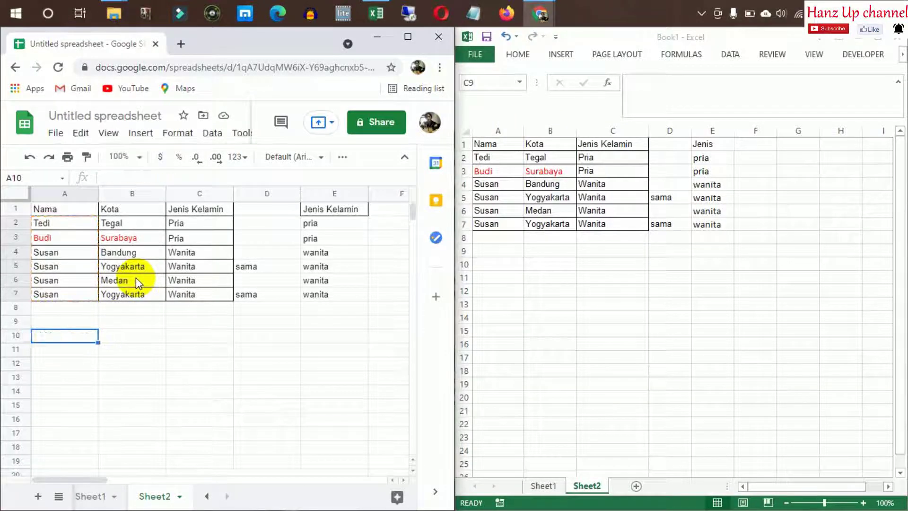
type("Sus")
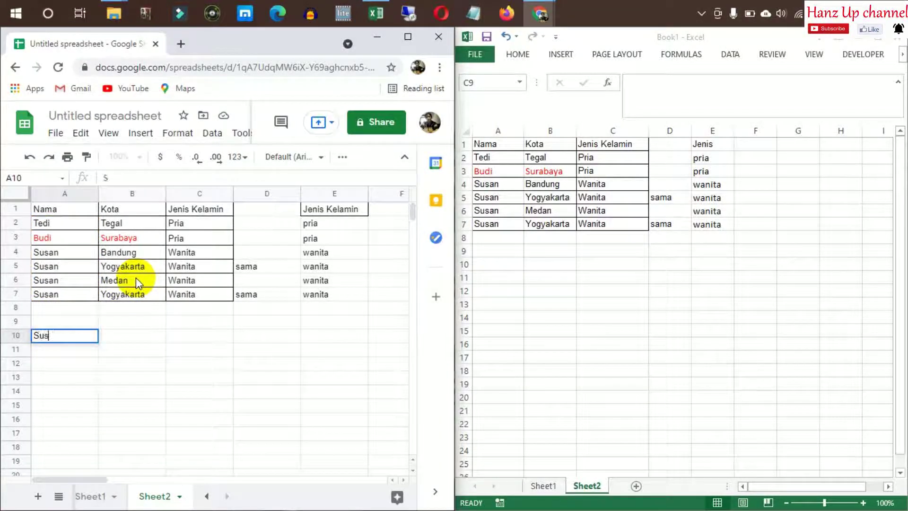
type("an")
key("Return")
Enter =if(A2:A7=A10,B2:B7) in B10, which returns #VALUE!
key("Up")
key("Right")
type("=if(")
left_click_drag(61, 226, 65, 292)
type("=")
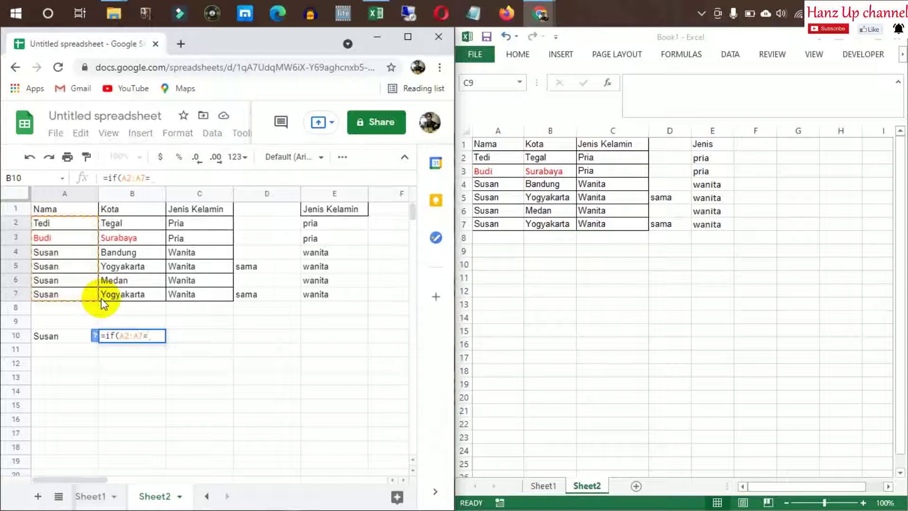
left_click(61, 337)
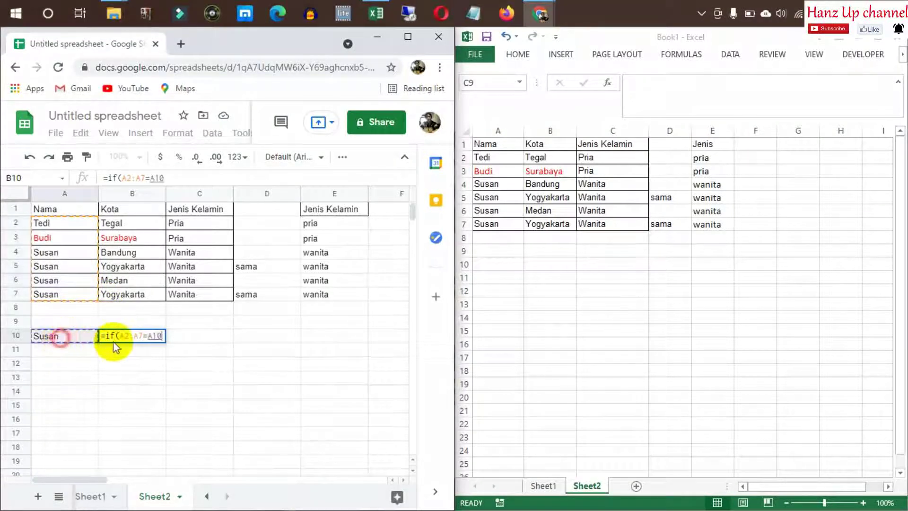
type(",")
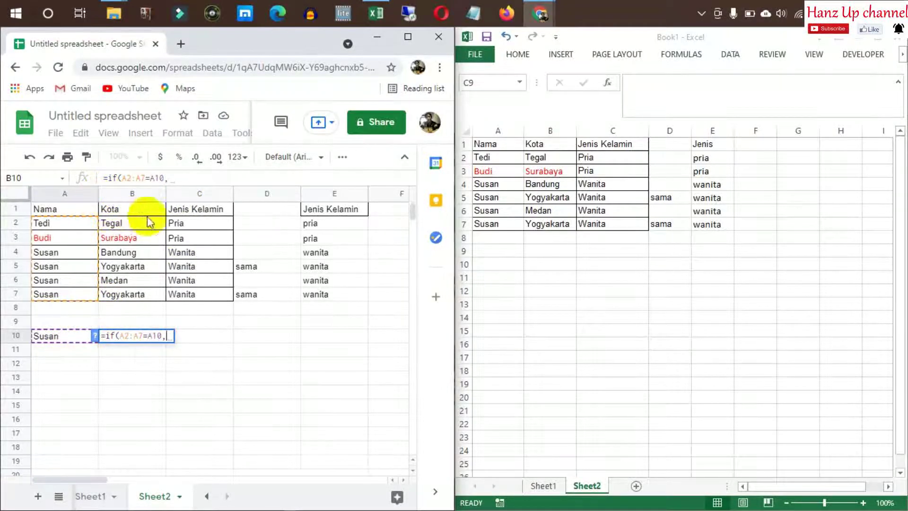
left_click_drag(140, 226, 142, 295)
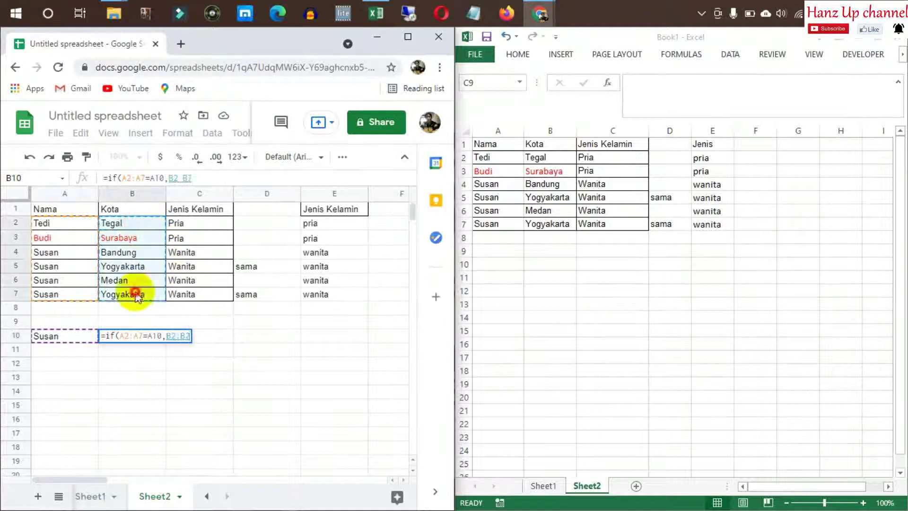
key("Return")
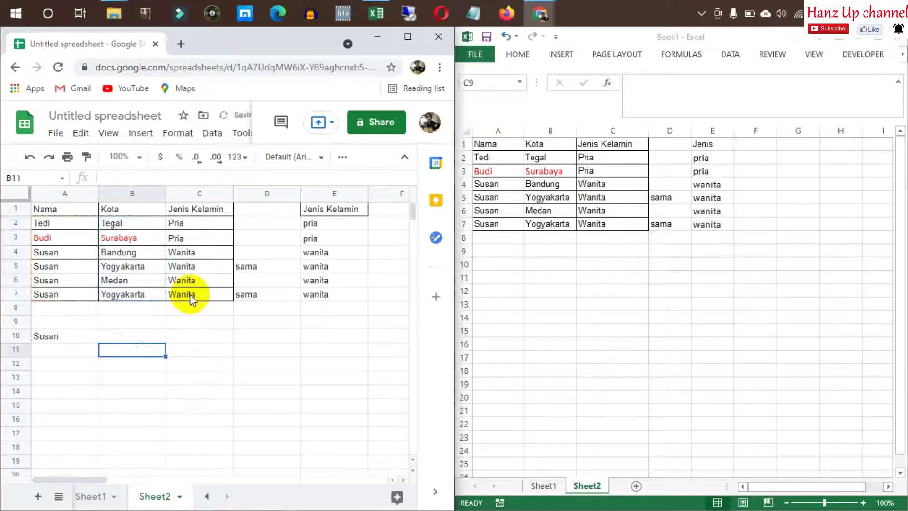
left_click(156, 336)
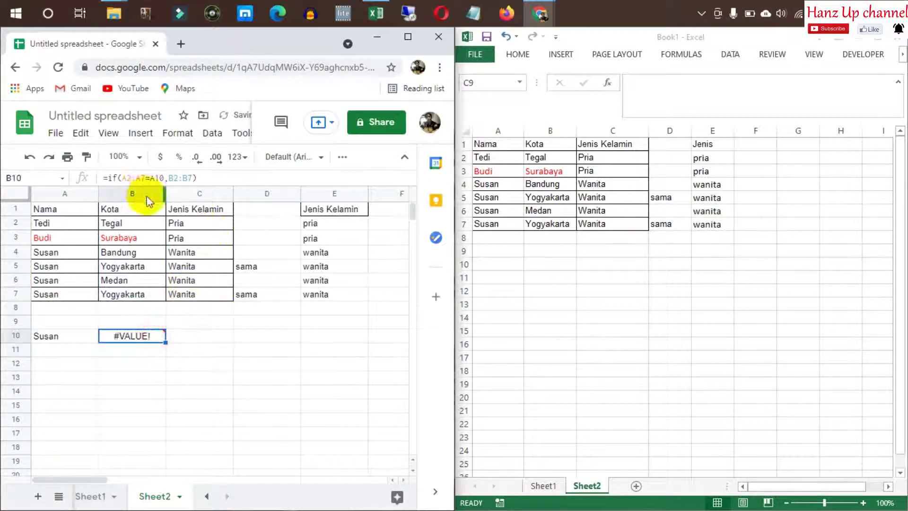
Wrap B10 in ArrayFormula so B10:B15 list FALSE, FALSE, Bandung, Yogyakarta, Medan, Yogyakarta
left_click(168, 178)
key("ctrl+shift+Return")
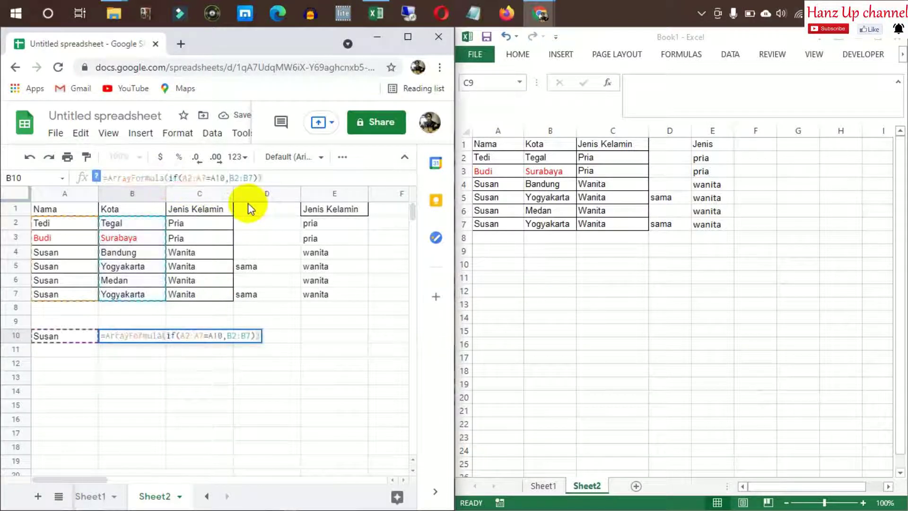
key("Return")
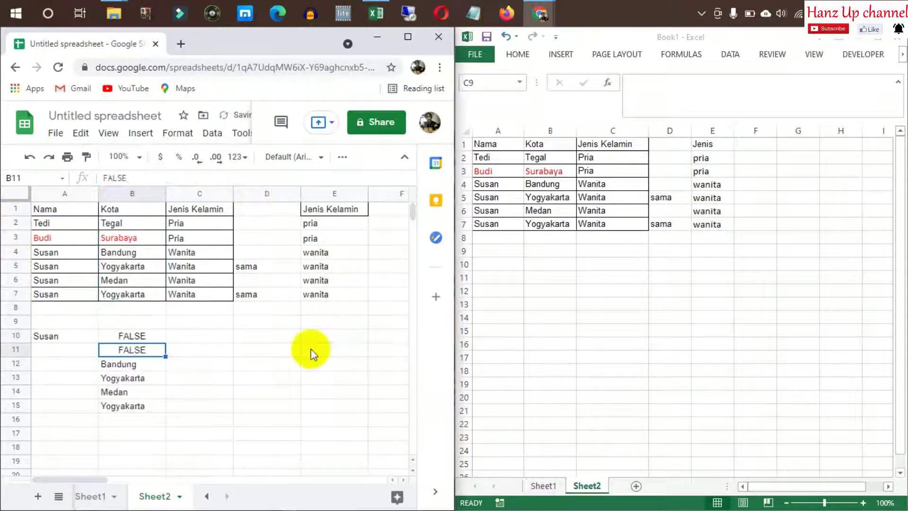
left_click(222, 333)
left_click_drag(128, 370, 132, 407)
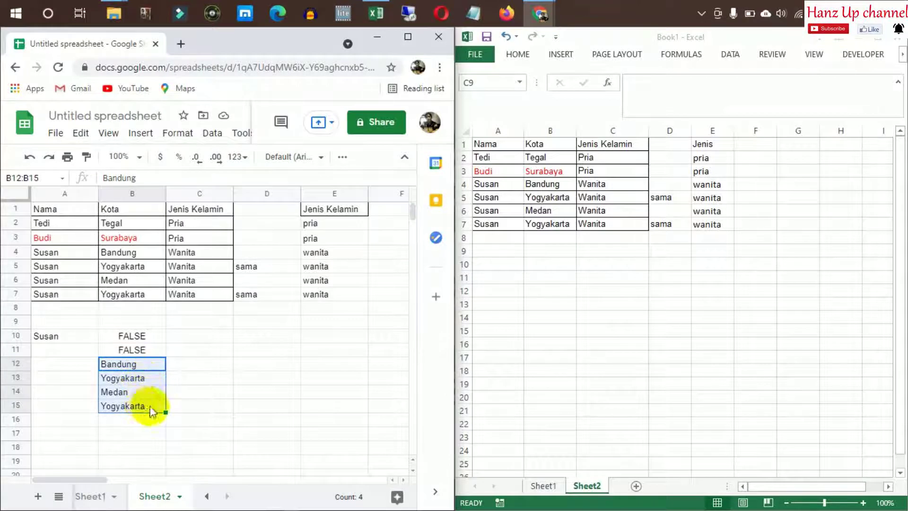
left_click(209, 326)
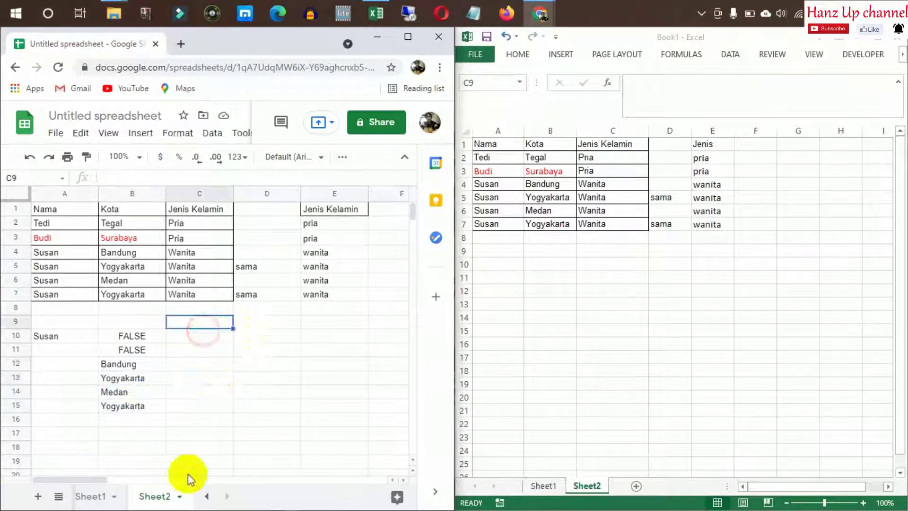
Add a new Sheet3 and clear the Sheet2 test block A10:B15
left_click(41, 497)
left_click(189, 363)
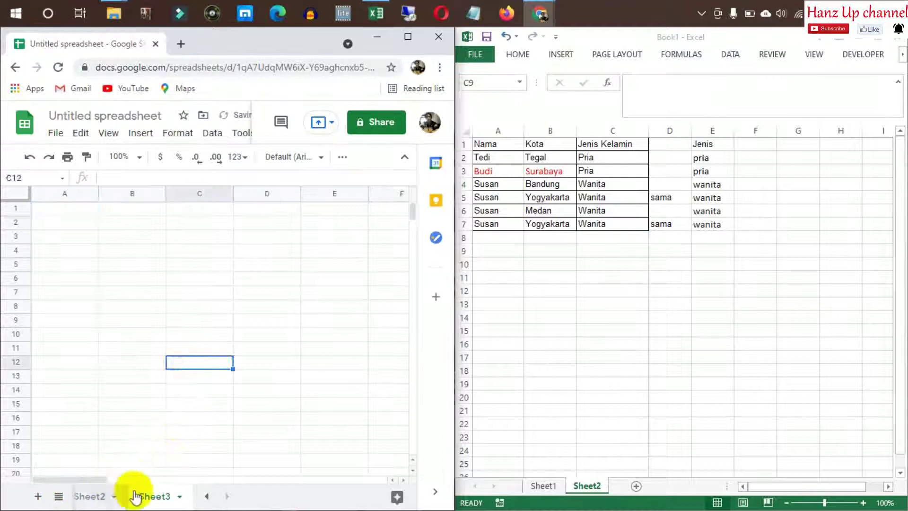
left_click(102, 494)
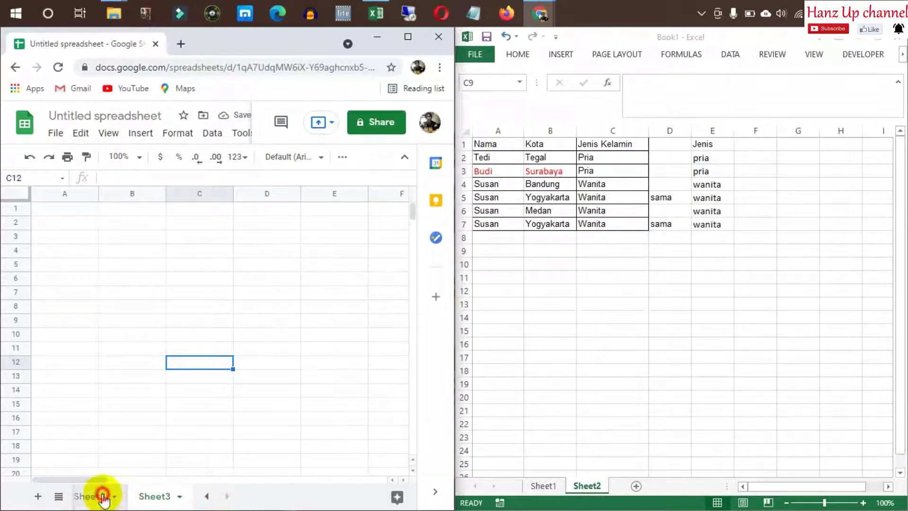
left_click(69, 337)
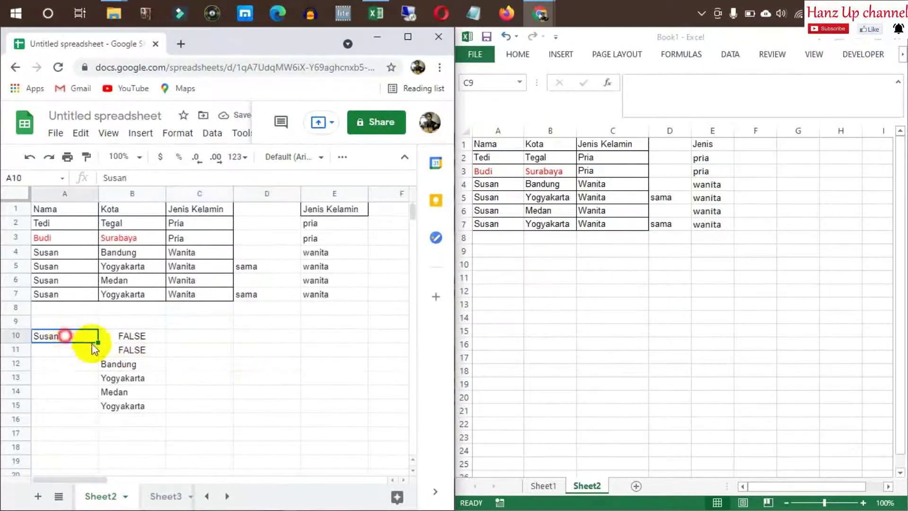
left_click(116, 407, "shift")
key("Delete")
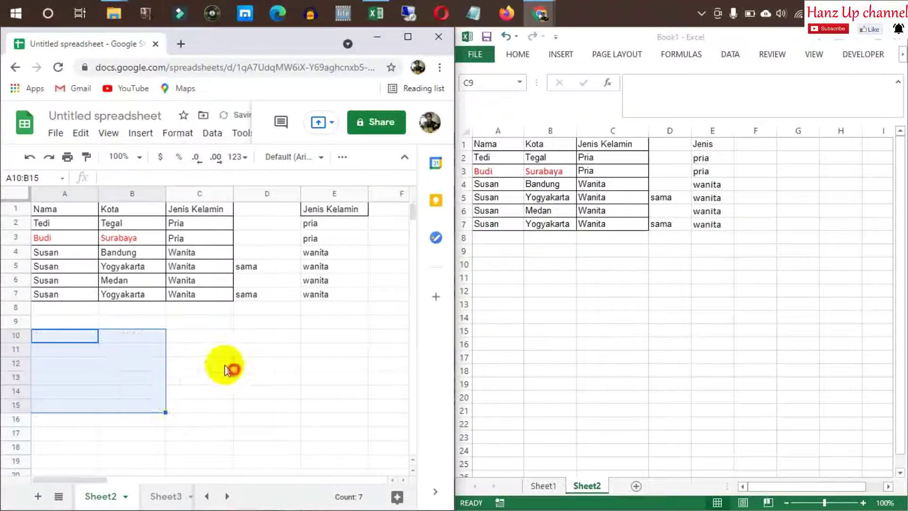
left_click(222, 365)
On Sheet3, enter Susan in A2 and the Nama header in A1
left_click(165, 496)
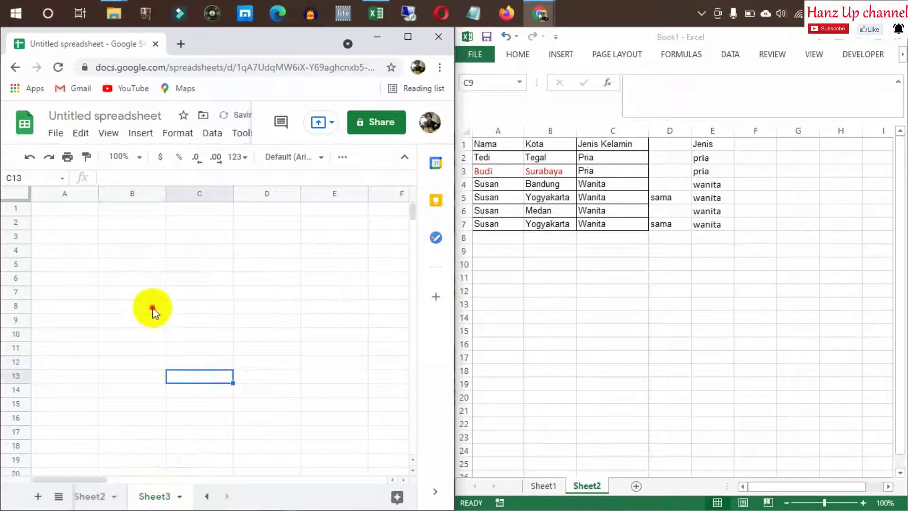
left_click(71, 226)
type("Susan")
key("Up")
type("Nama")
key("Tab")
Add the Kota header in B1 and begin an =if( formula in B2
left_click(97, 238)
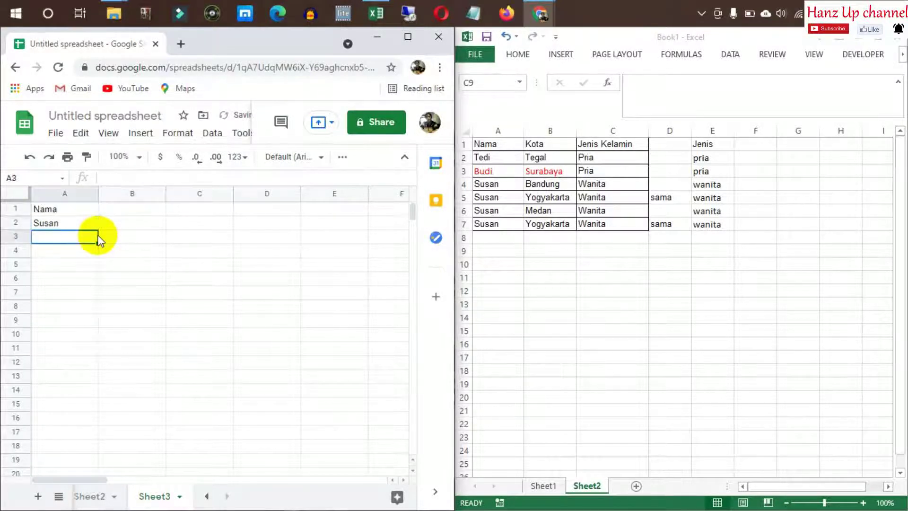
left_click(127, 267)
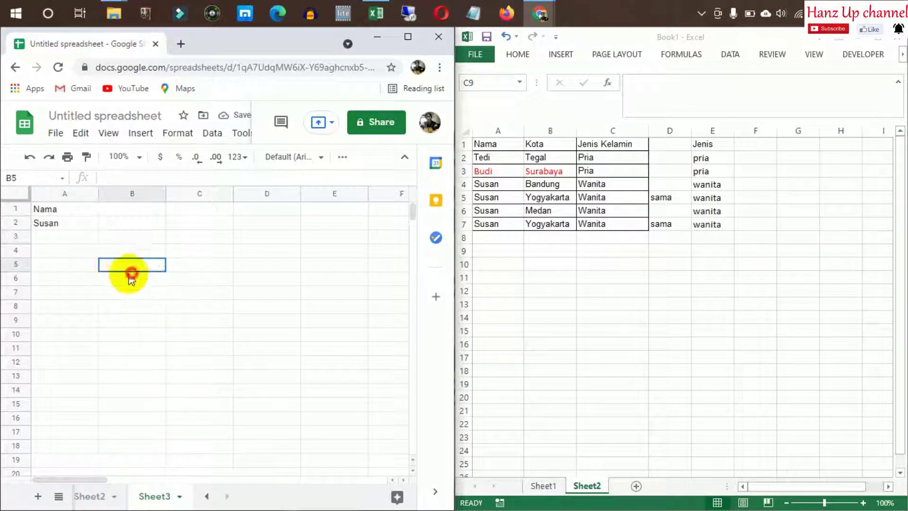
left_click(76, 226)
left_click(126, 227)
left_click(80, 211)
left_click(127, 209)
type("Kota")
key("Return")
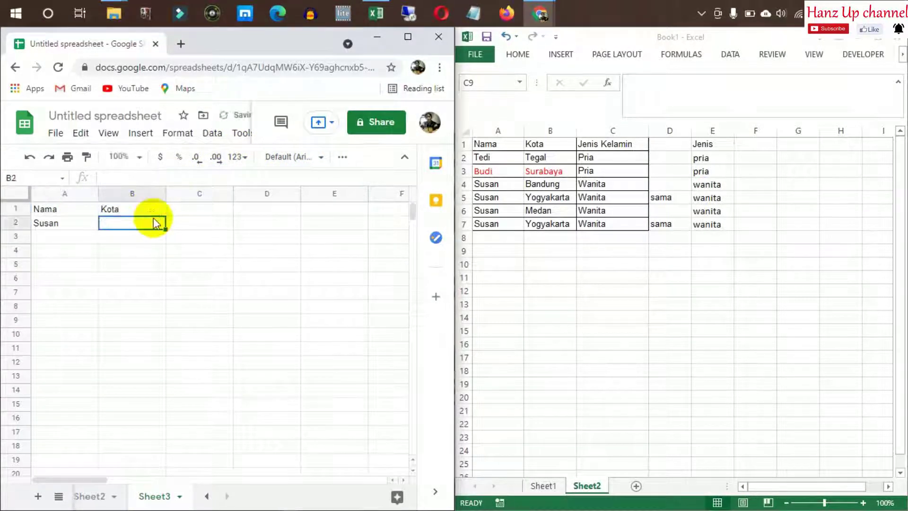
type("=if(")
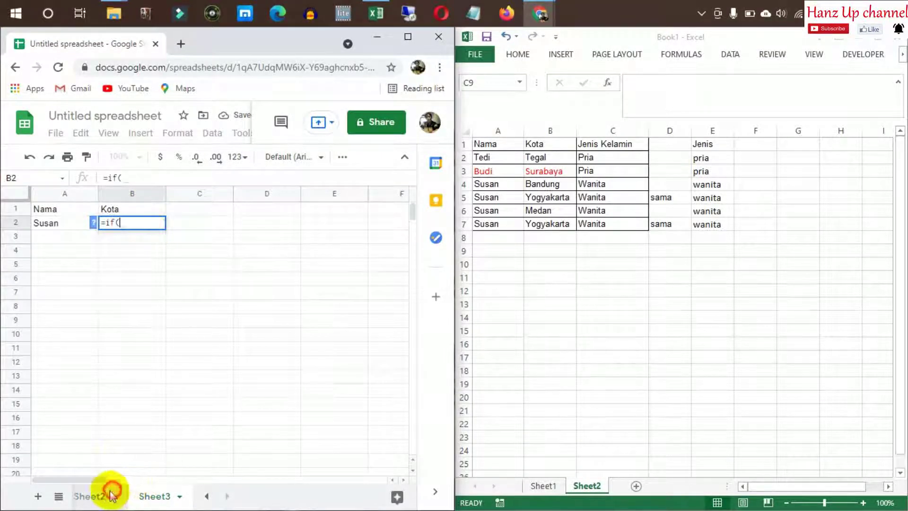
Cancel the first formula attempt and restart =if( in Sheet3's B2
left_click(105, 495)
left_click_drag(50, 221, 101, 304)
key("Escape")
left_click(137, 325)
left_click(141, 225)
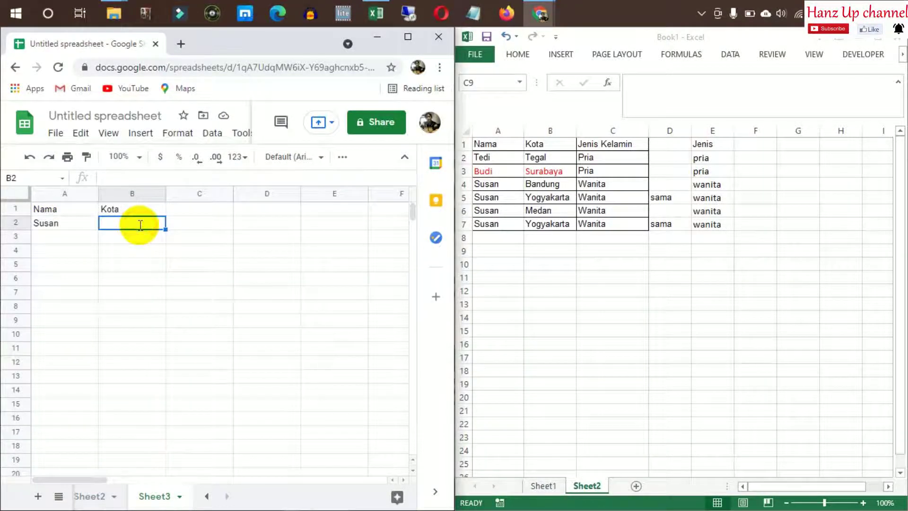
type("=if(")
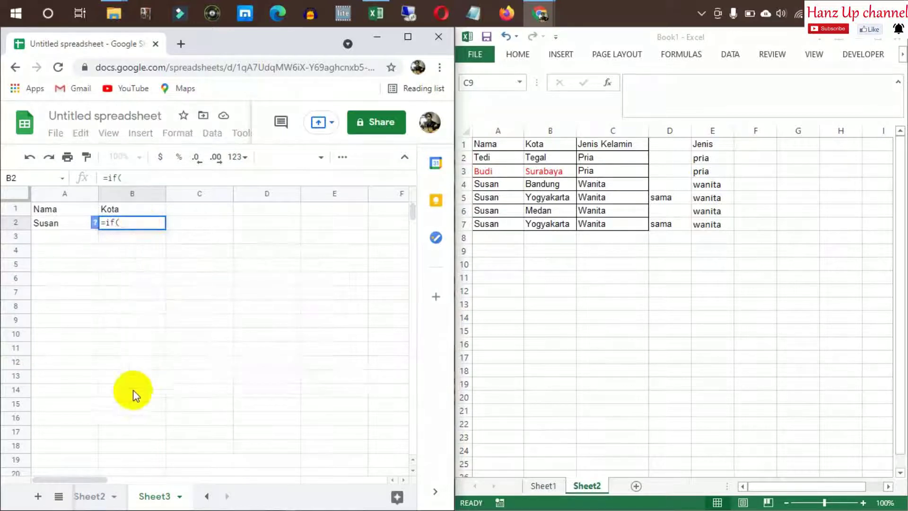
Build the IF formula comparing Sheet2!$A$2:$A$7 with A2 and returning Sheet2!B2:B7
left_click(89, 495)
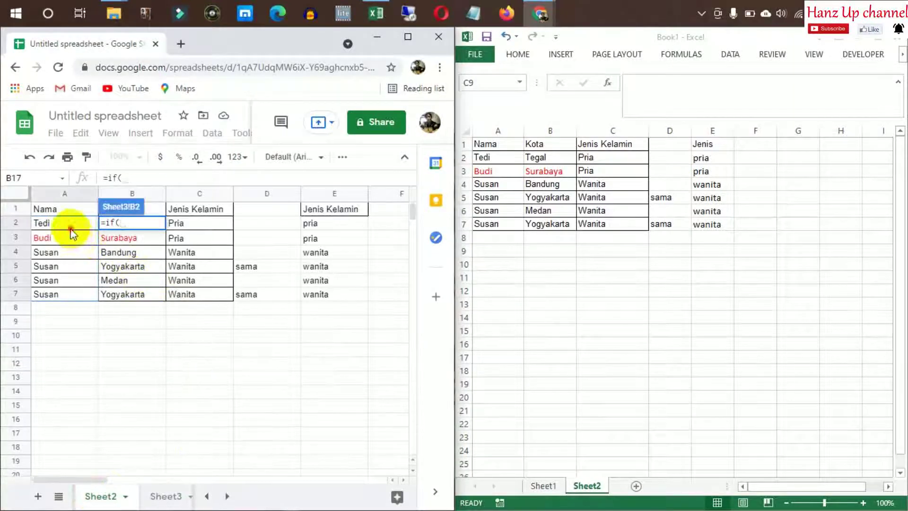
left_click_drag(71, 229, 61, 294)
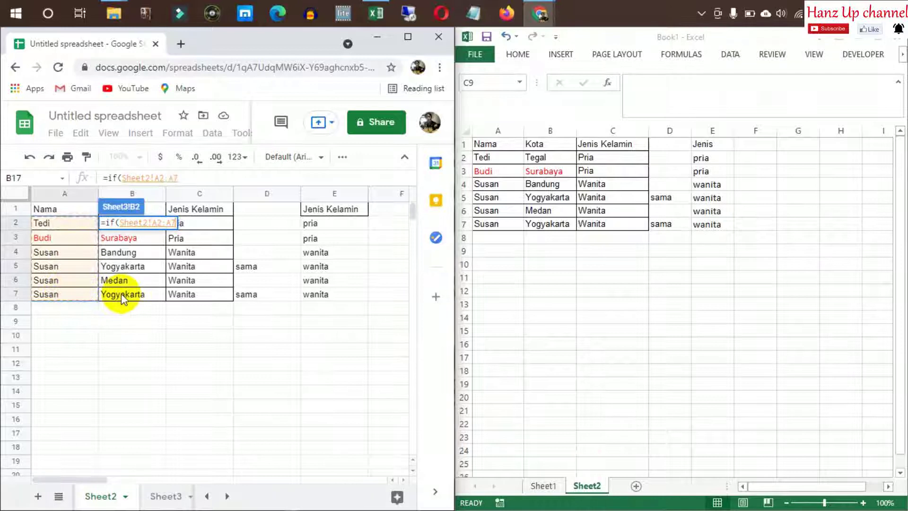
key("F4")
type("=")
left_click(166, 499)
left_click(69, 225)
type(",")
left_click(94, 496)
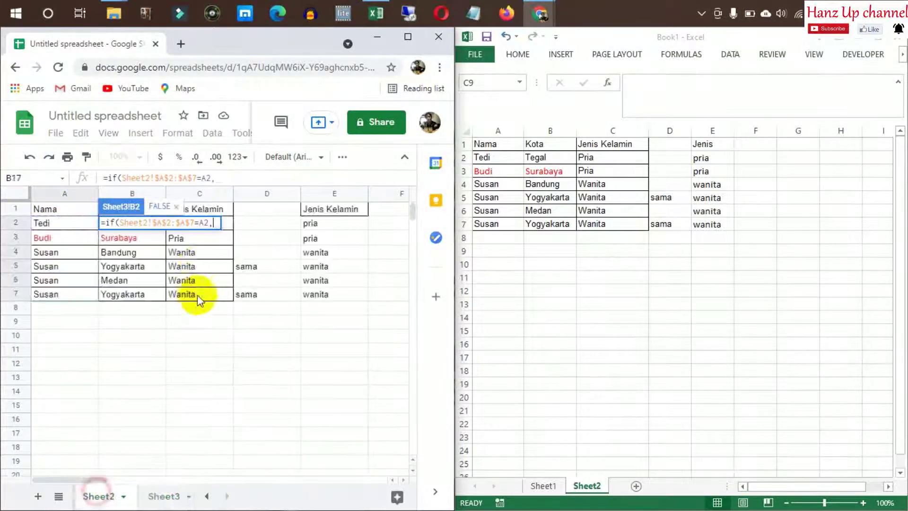
left_click(125, 296)
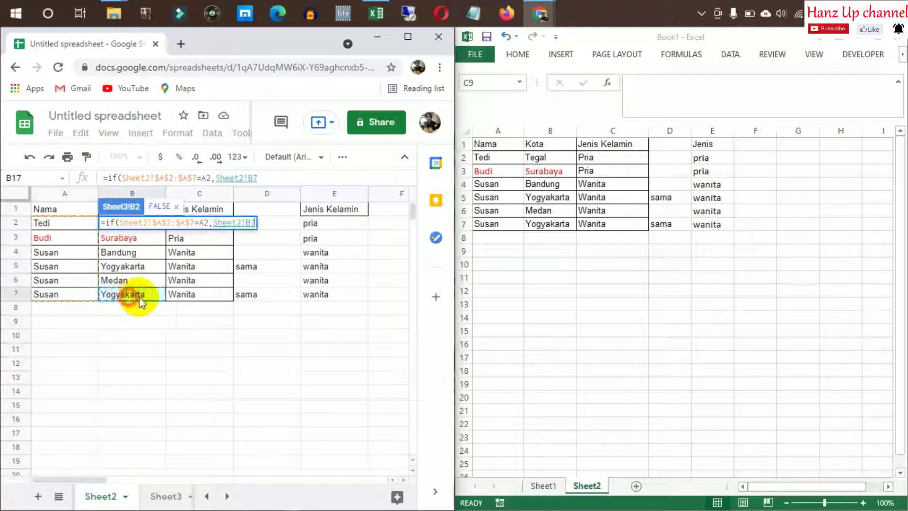
key("shift+Up")
key("shift+Up")
key("shift+Up")
key("shift+Up")
key("shift+Up")
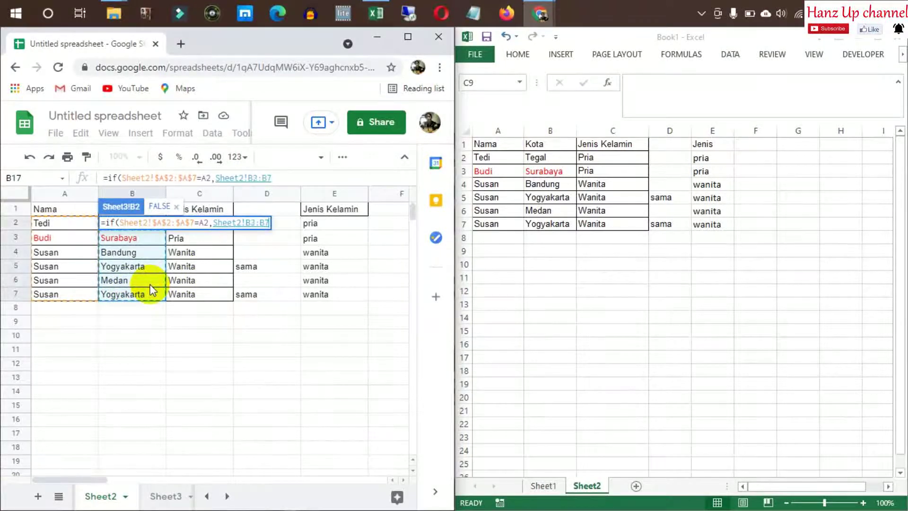
key("Return")
Wrap B2 in ArrayFormula and check the results Bandung, Yogyakarta, Medan, Yogyakarta in B2:B7
left_click(302, 177)
key("ctrl+shift+Return")
key("Return")
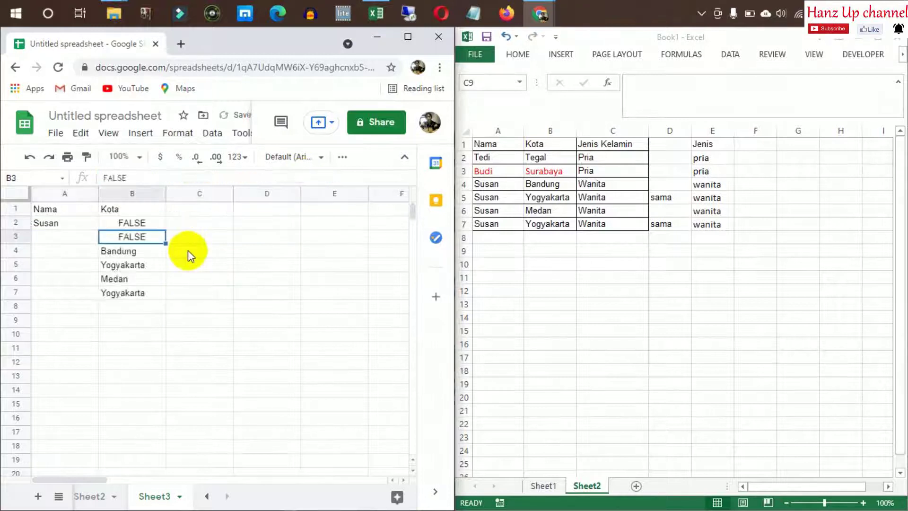
left_click(258, 238)
left_click(143, 245)
key("Down")
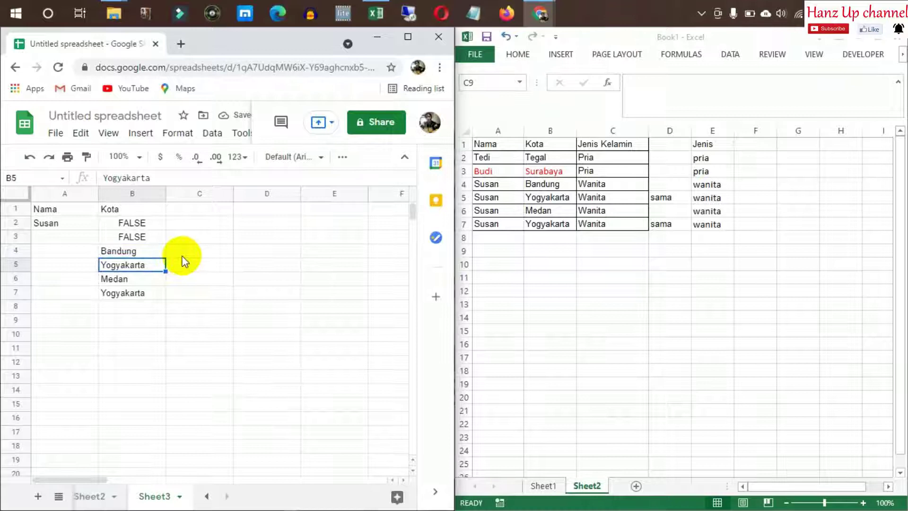
left_click(142, 293)
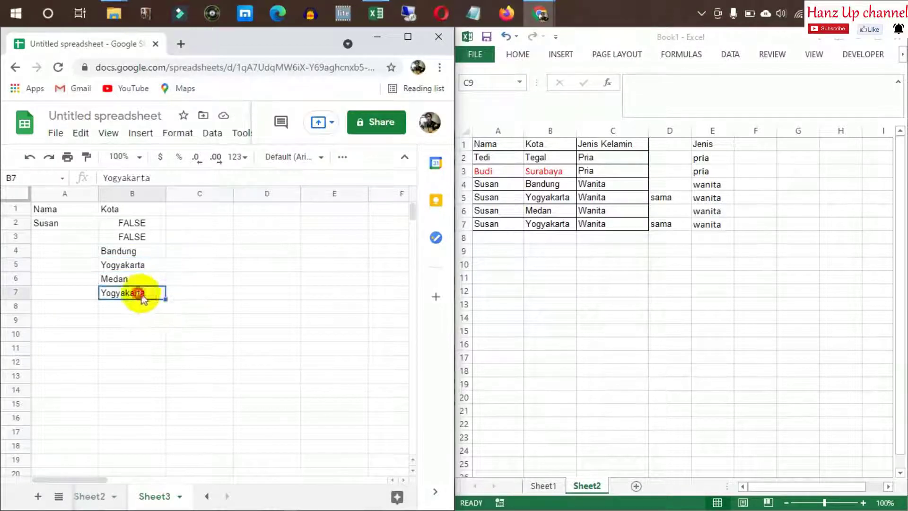
left_click(186, 222)
key("Left")
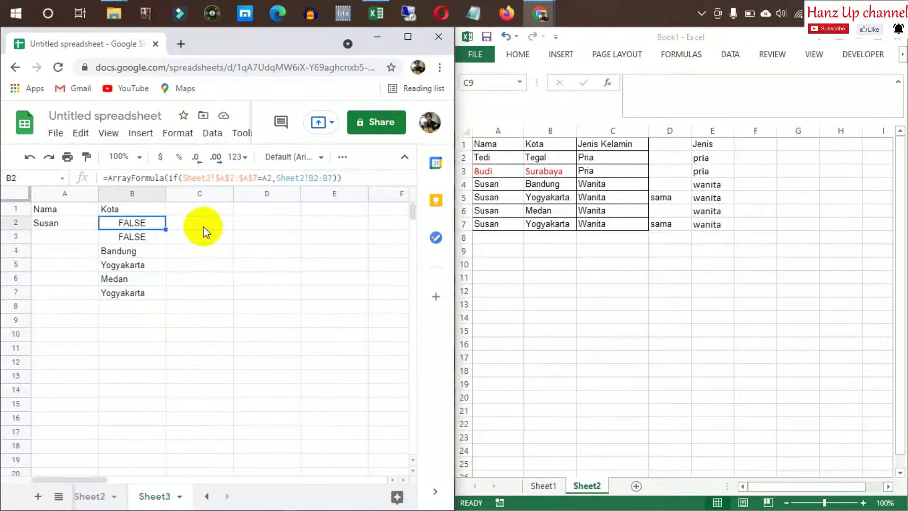
key("Down")
key("Down")
key("Down")
key("Down")
key("Down")
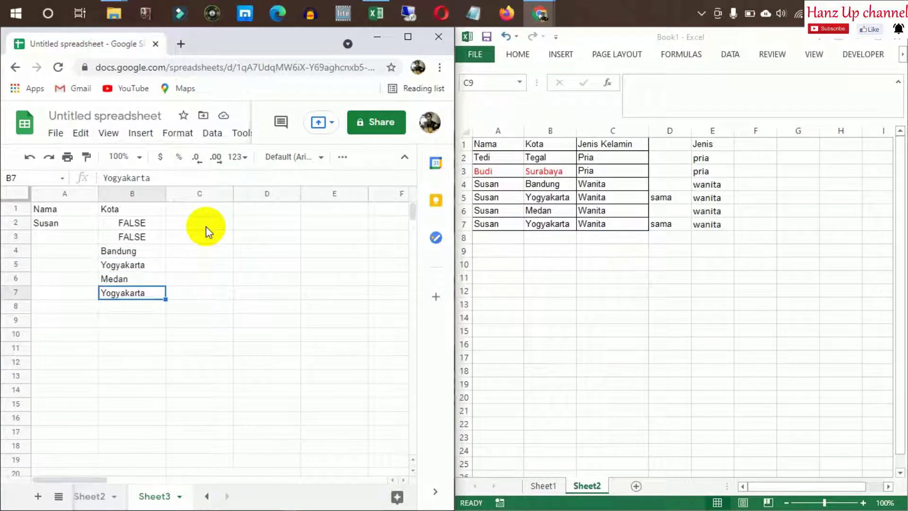
Enter the name Tedi in cell A8 of Sheet3
left_click(206, 223)
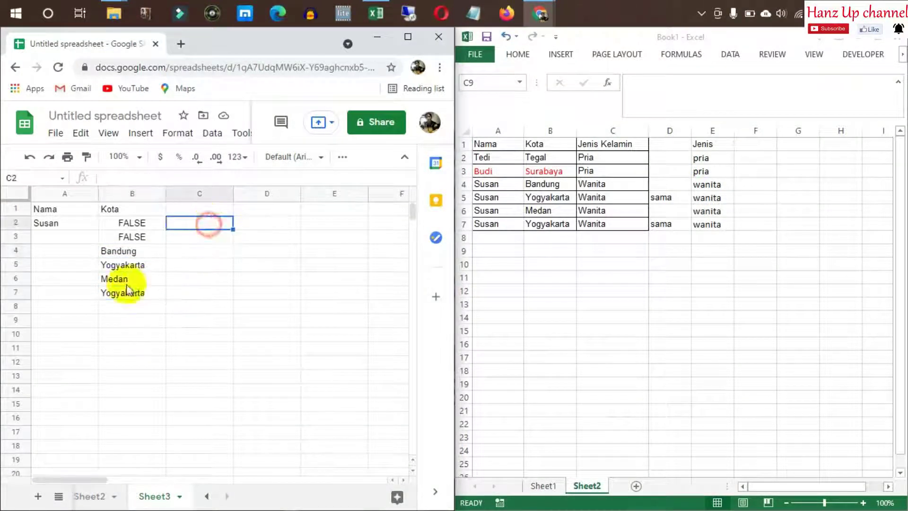
left_click(76, 307)
key("Right")
key("Left")
type("T")
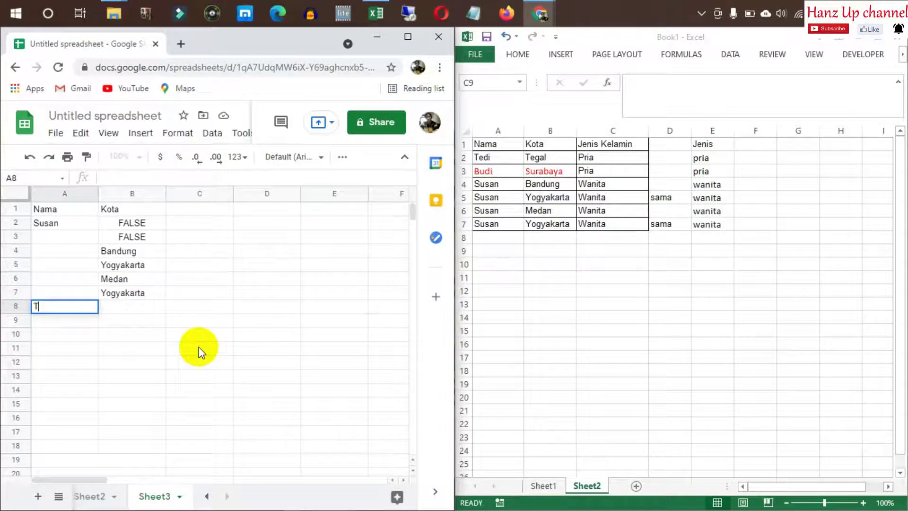
type("edi")
key("Return")
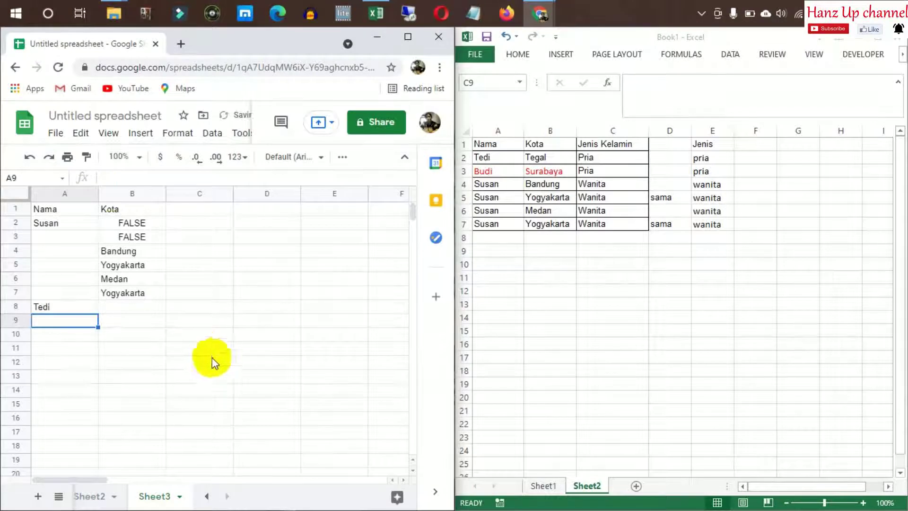
Copy B2's ArrayFormula into B8 to list Tedi's cities
left_click(108, 222)
key("ctrl+c")
left_click(126, 307)
key("ctrl+v")
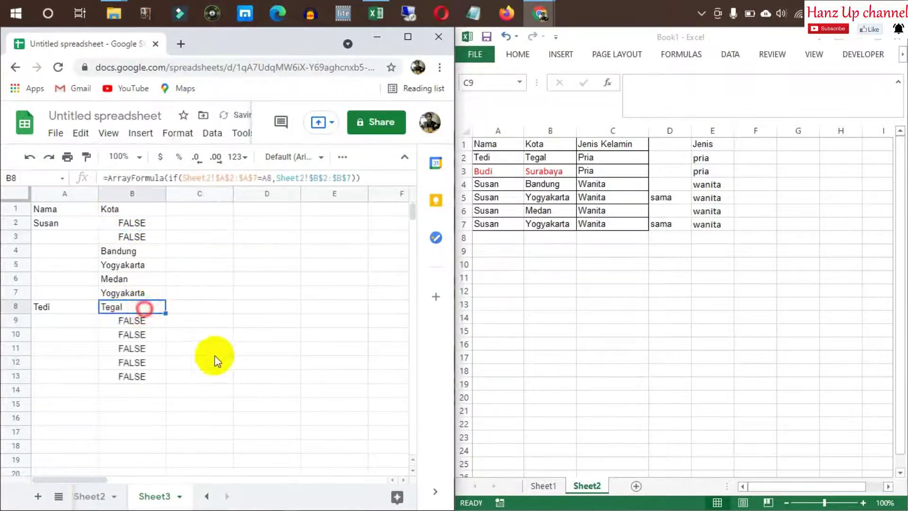
left_click(217, 354)
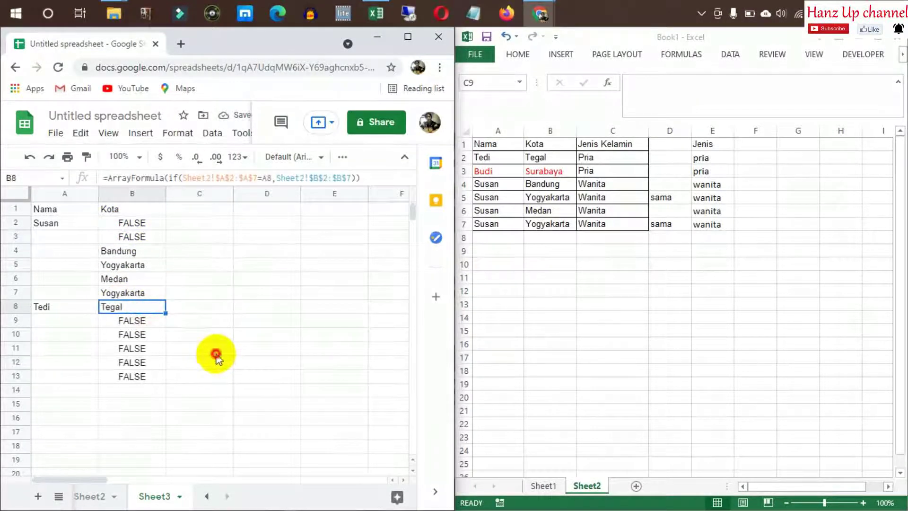
left_click(169, 310)
left_click(187, 336)
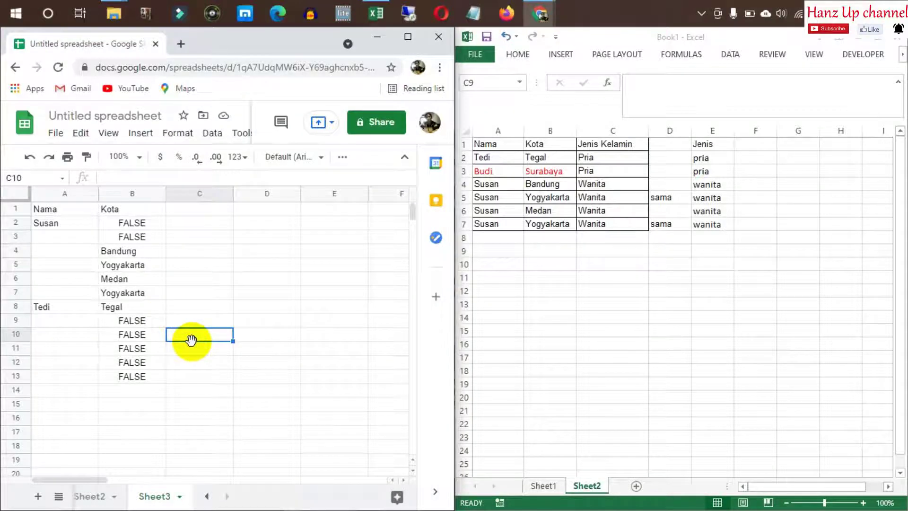
Copy the Kota column B and paste it back as values only
left_click(139, 195)
key("ctrl+c")
right_click(136, 196)
mouse_move(268, 222)
left_click(344, 221)
left_click(292, 321)
left_click(231, 236)
left_click(220, 254)
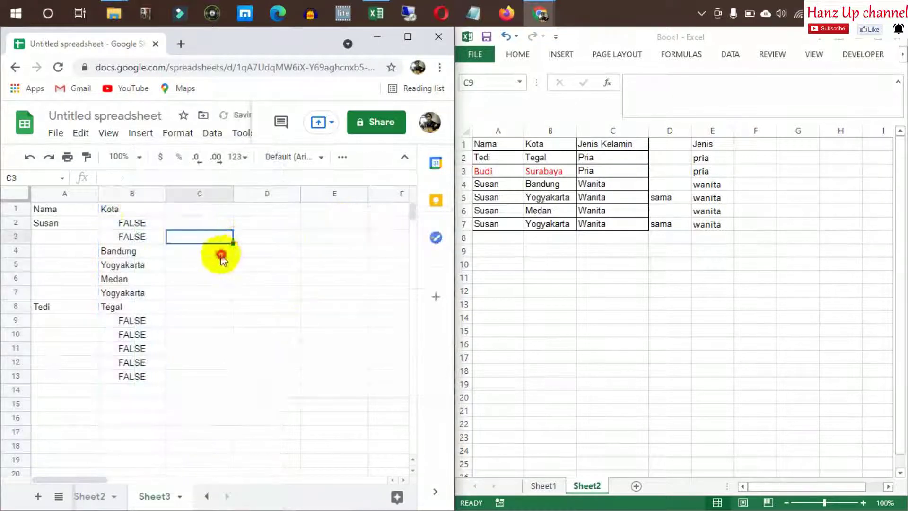
Copy Susan from A2 into A4 beside Bandung, then clear leftover cells A2:B3
left_click(112, 222)
left_click(56, 226)
key("ctrl+c")
left_click(67, 250)
key("ctrl+v")
left_click(217, 242)
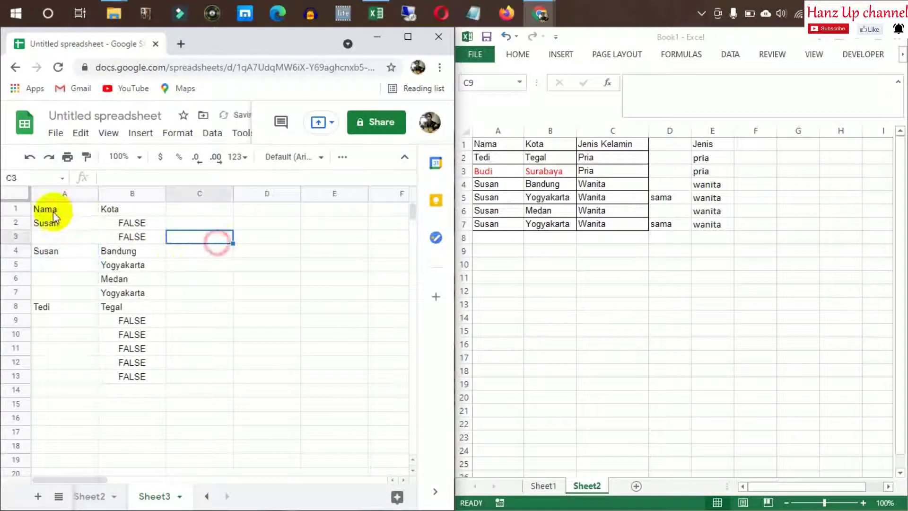
left_click_drag(54, 217, 106, 234)
key("Delete")
Clear the FALSE values in rows 9–13
left_click(324, 308)
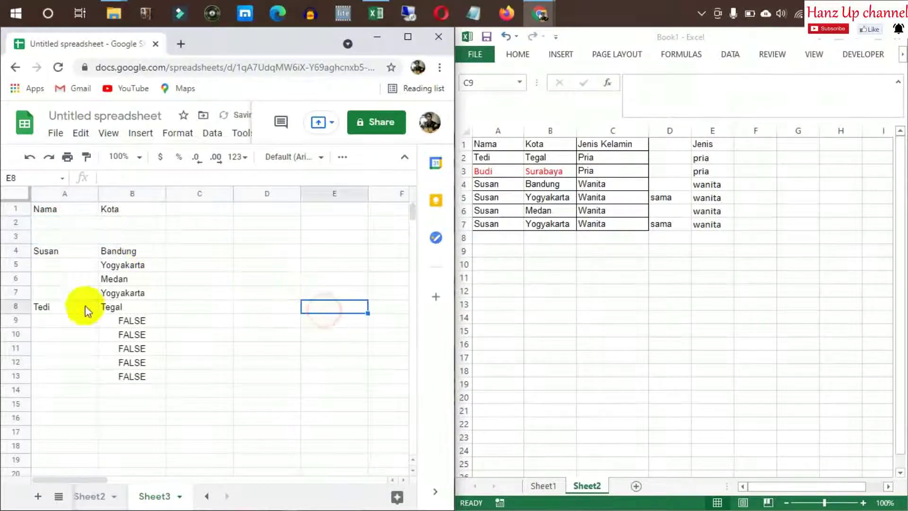
left_click(63, 307)
left_click_drag(67, 320, 145, 381)
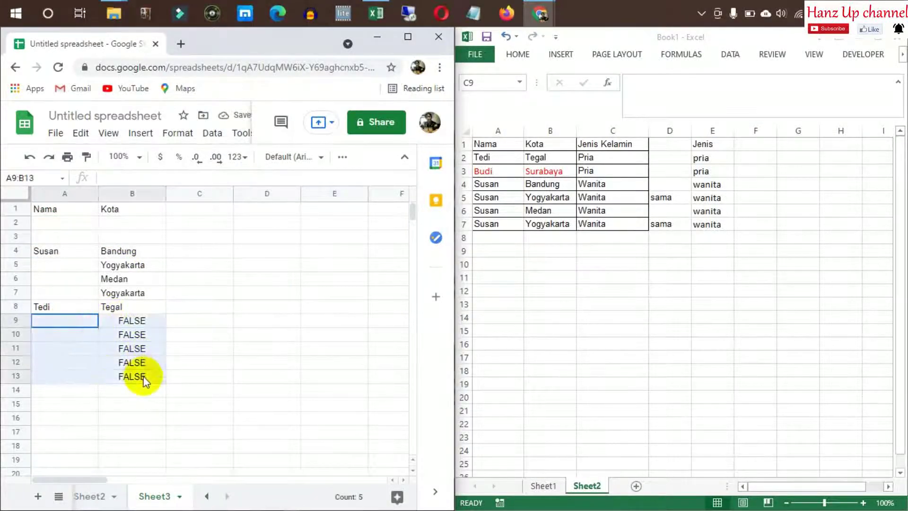
key("Delete")
Move the Susan-to-Tegal block from A4:B8 up to start at A2
left_click(243, 321)
left_click(67, 251)
left_click(107, 307, "shift")
key("ctrl+x")
left_click(66, 223)
key("ctrl+v")
left_click(199, 263)
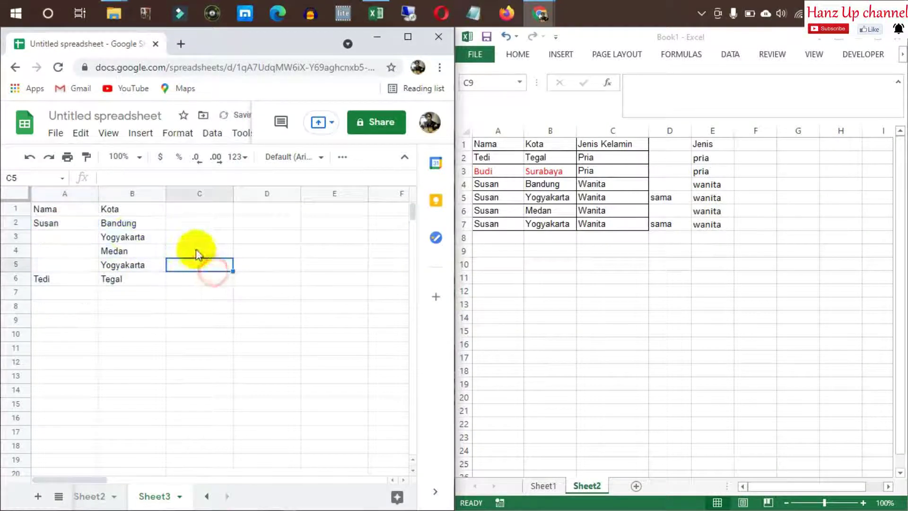
Delete the duplicate Yogyakarta row 5
left_click(125, 211)
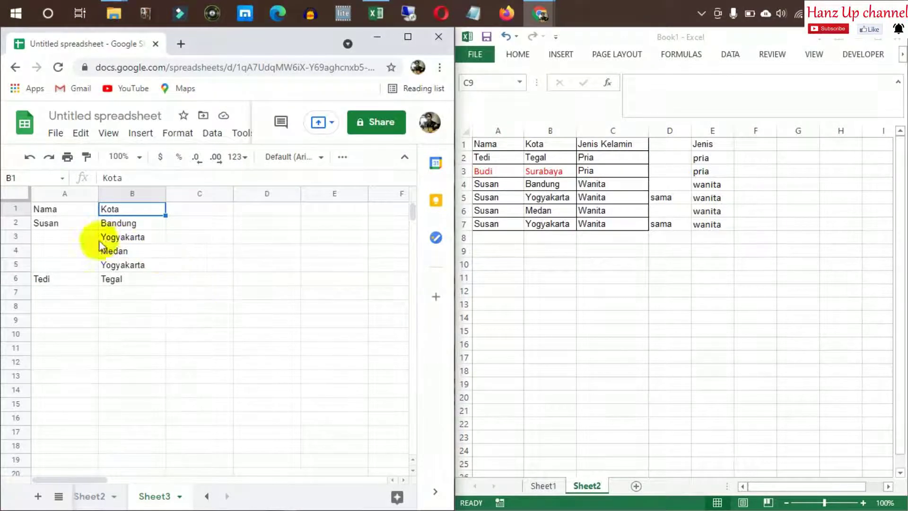
left_click(16, 265)
right_click(15, 264)
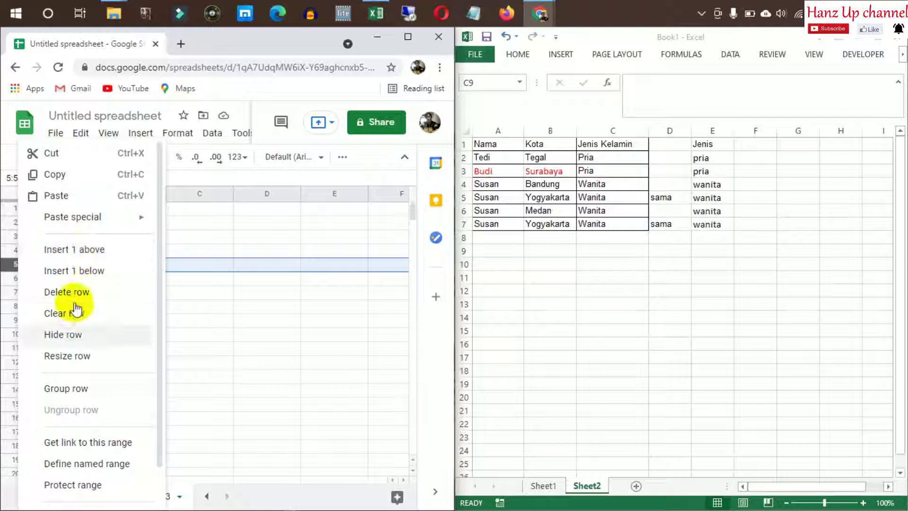
left_click(232, 275)
left_click(115, 238)
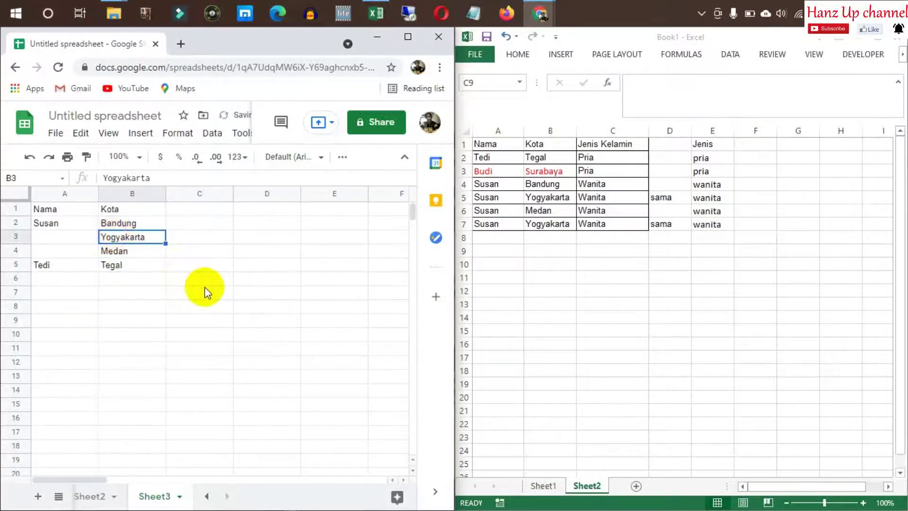
Check cell A10 in the Excel workbook, then start and cancel a formula in Sheets cell D2
left_click(484, 270)
left_click(485, 270)
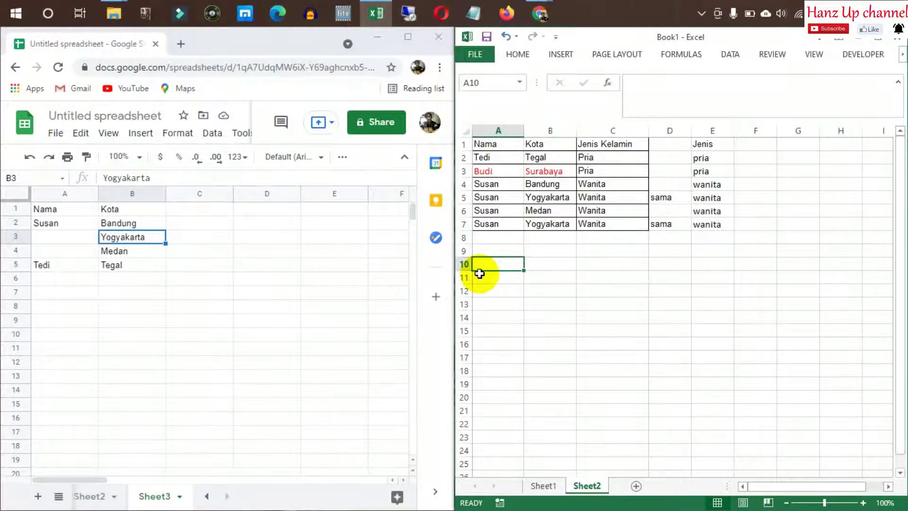
left_click(189, 305)
left_click(162, 234)
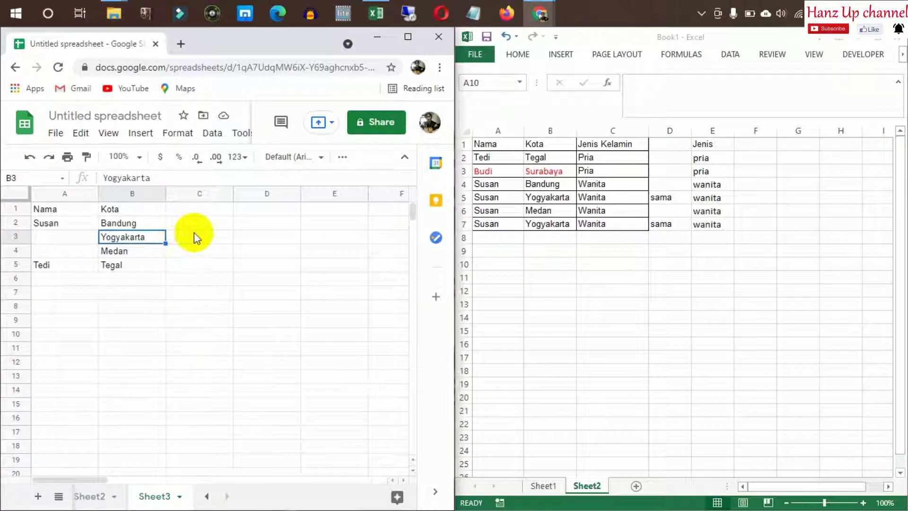
left_click(267, 223)
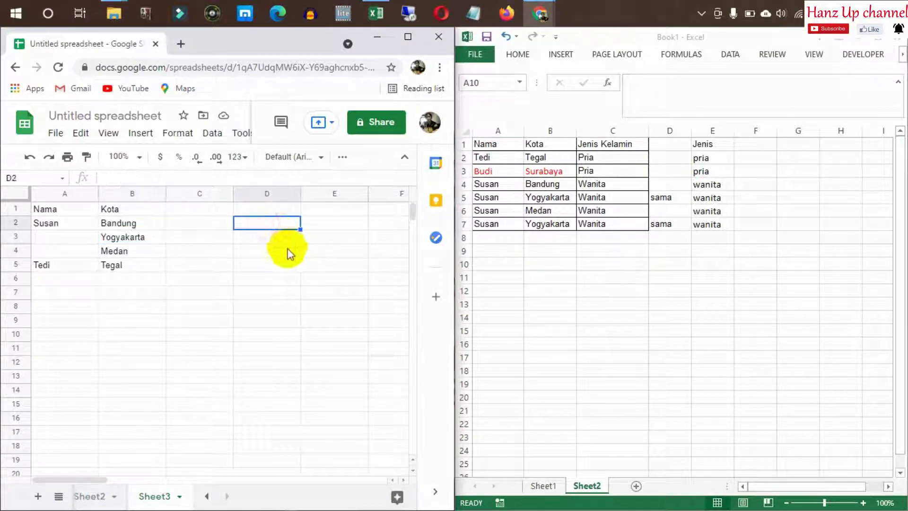
type("=da")
key("Escape")
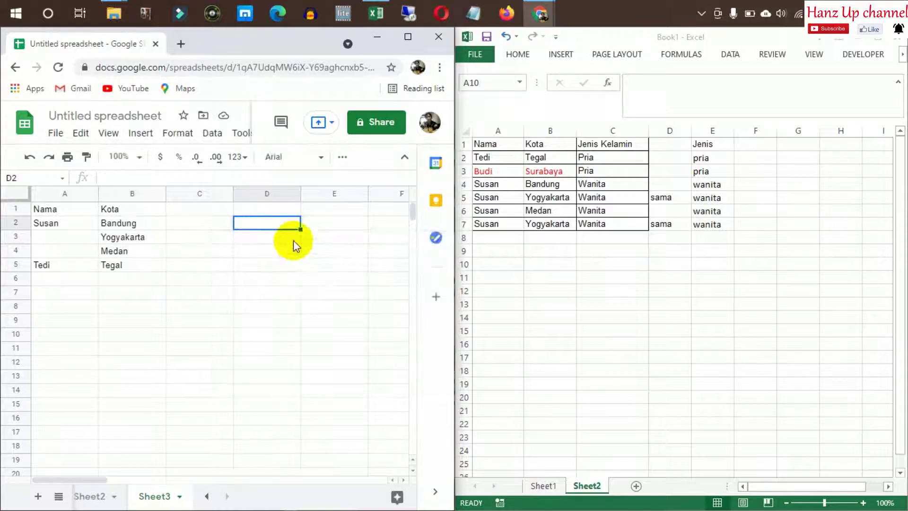
left_click(121, 225)
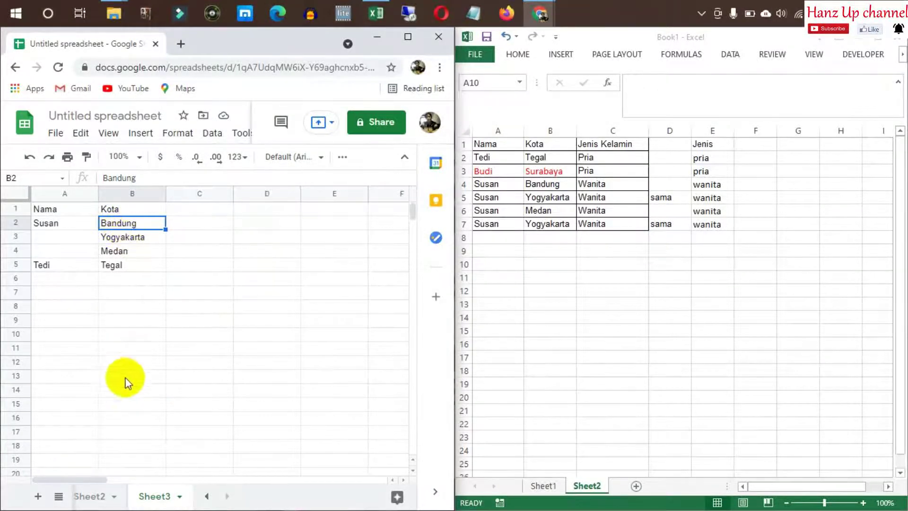
On Sheet2, paste a copy of table A1:C7 starting at A11
left_click(97, 497)
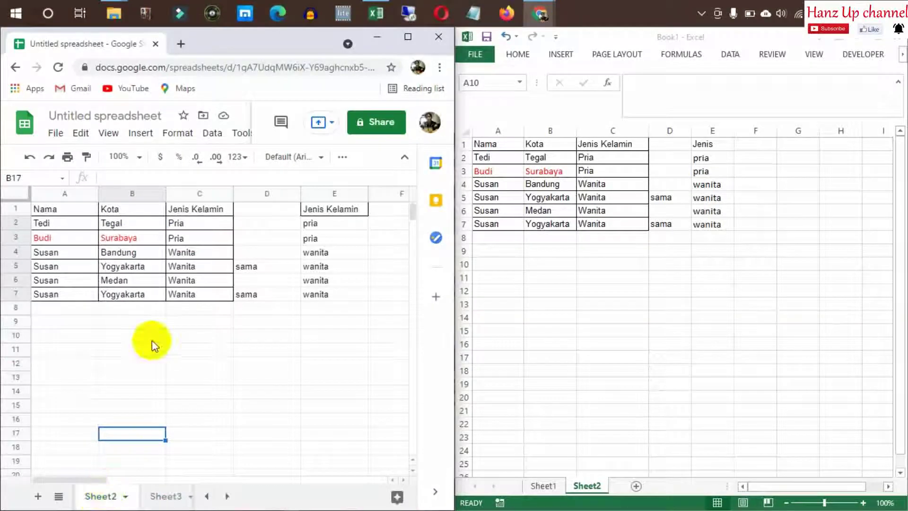
left_click(120, 209)
left_click_drag(136, 258, 135, 294)
left_click(204, 349)
left_click_drag(54, 216, 218, 295)
left_click(58, 353)
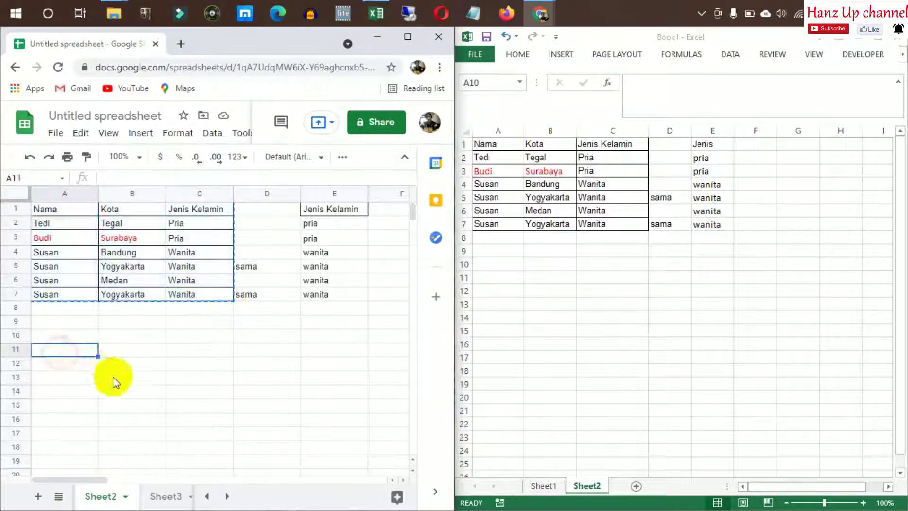
key("ctrl+v")
Clear the copied Kota and Jenis Kelamin values in B12:C17
left_click(141, 363)
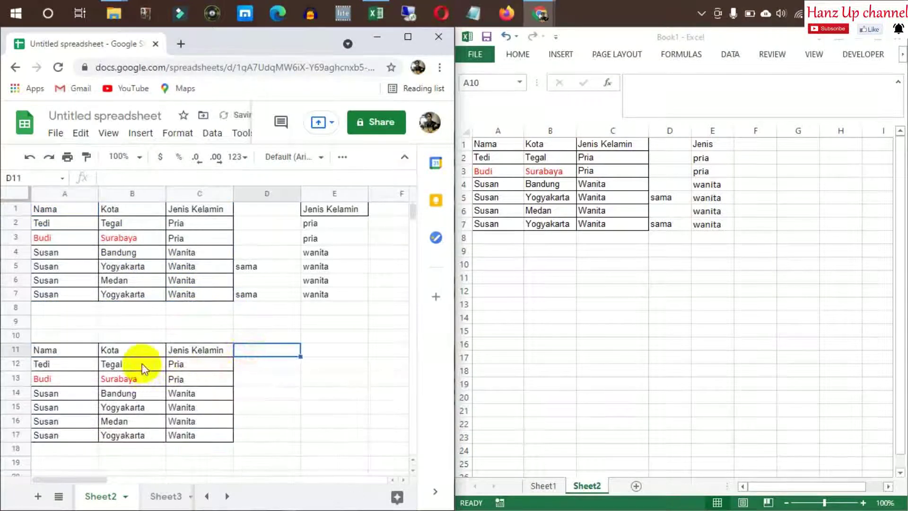
left_click(179, 435, "shift")
key("Delete")
left_click(246, 326)
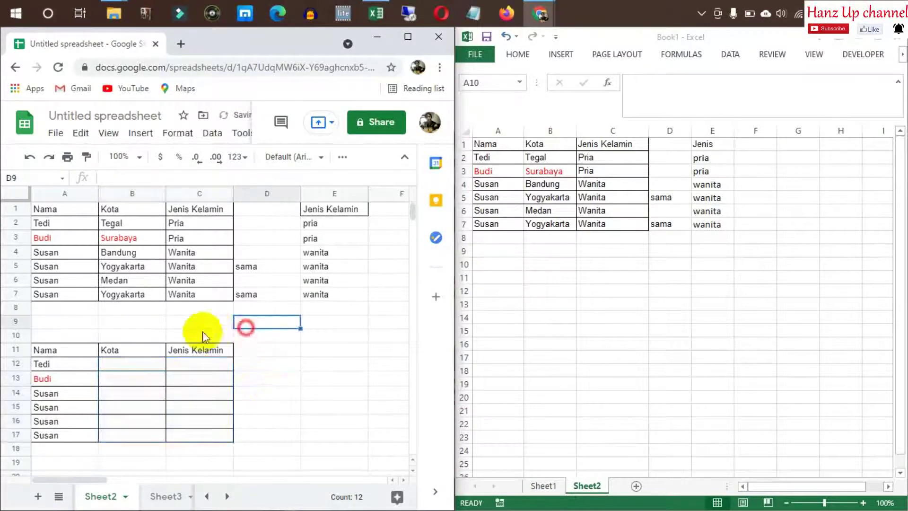
left_click(194, 351)
left_click(137, 364)
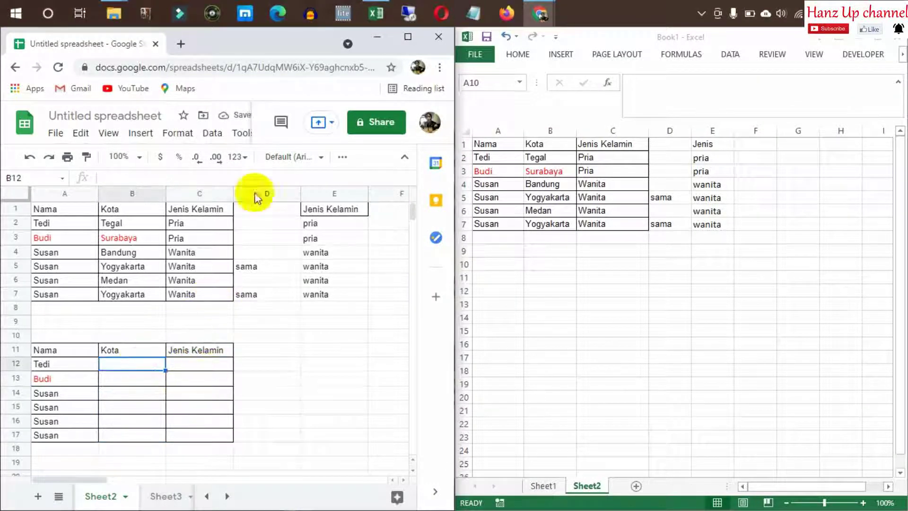
Name the city range B2:B7 'kota' in the Name box
left_click(138, 222)
left_click(146, 294, "shift")
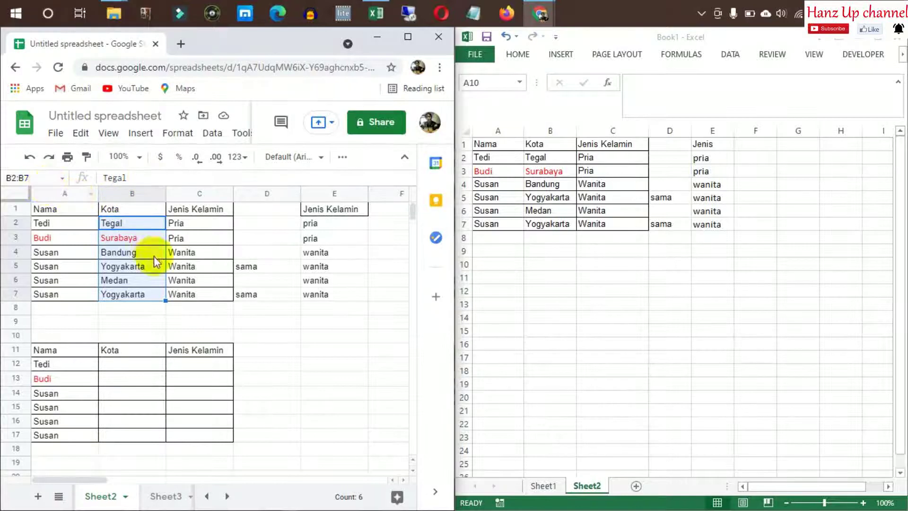
left_click(227, 265)
left_click(133, 225)
left_click(138, 295, "shift")
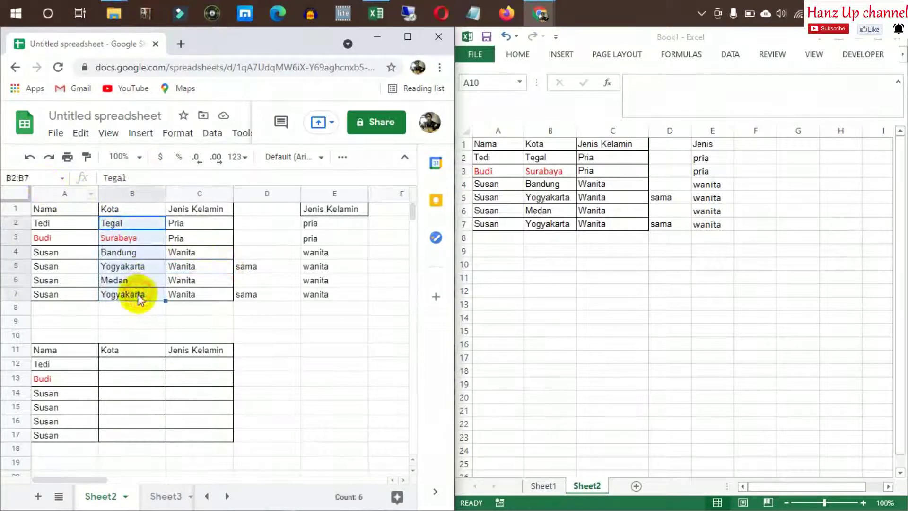
type("kota")
key("Return")
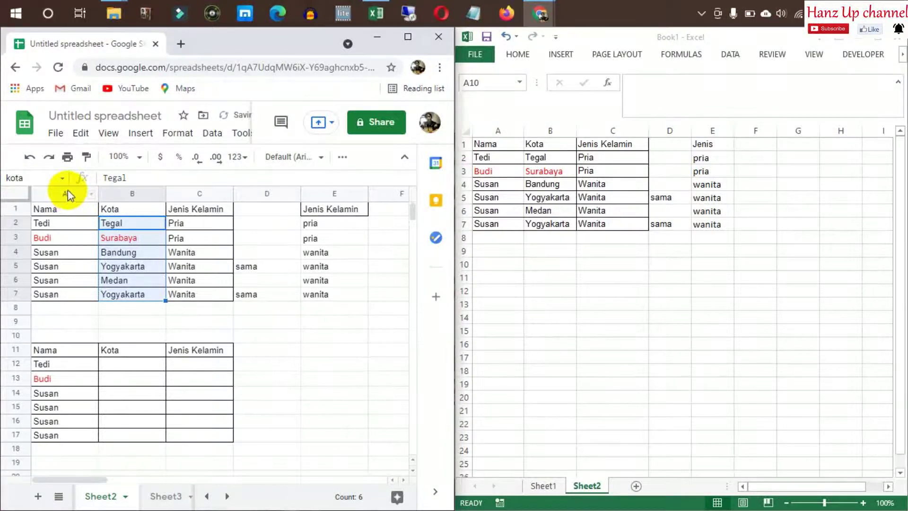
Name Excel's city range B2:B7 'kota' via the Name Box
left_click(292, 295)
left_click_drag(541, 157, 547, 223)
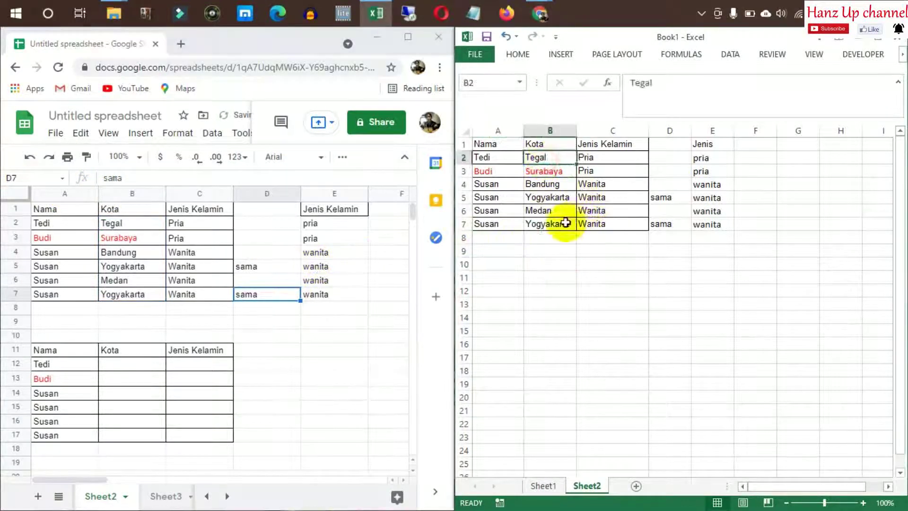
type("kota")
key("Return")
Copy Excel's table A1:C7 and paste it at A11
left_click(620, 274)
left_click(554, 286)
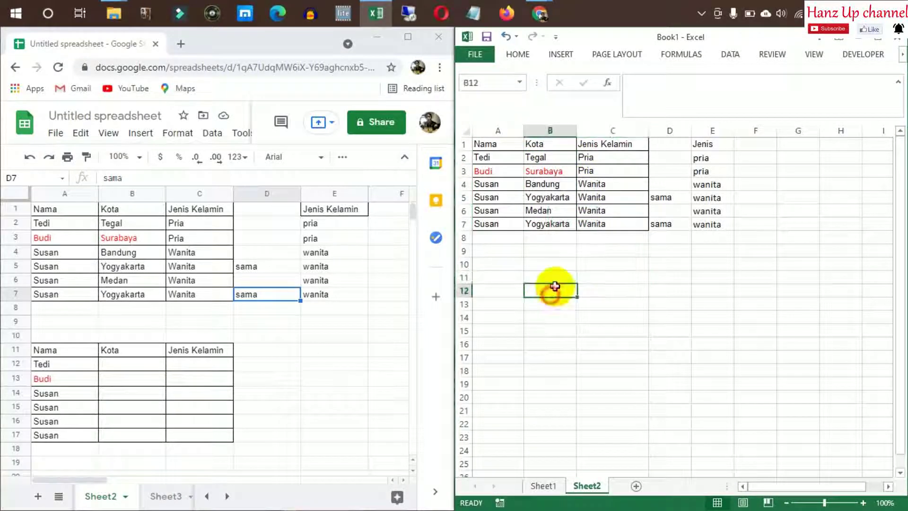
left_click(212, 365)
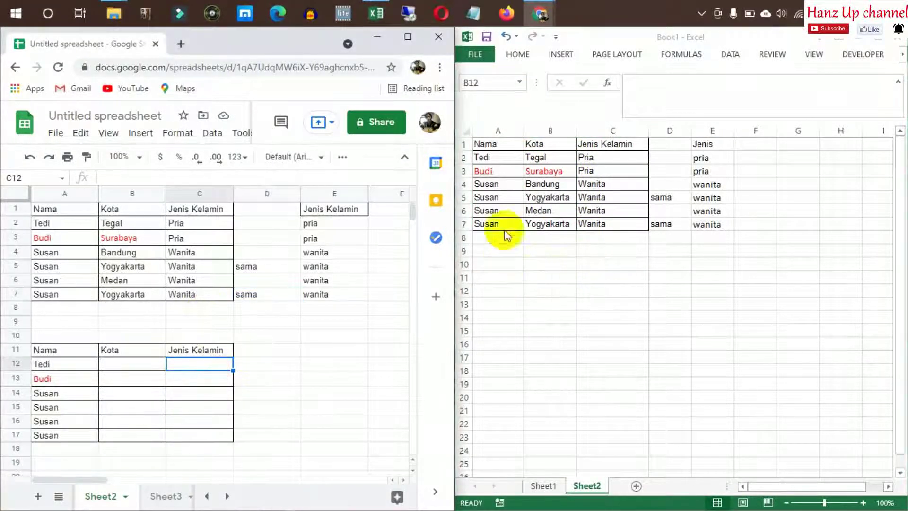
left_click(491, 151)
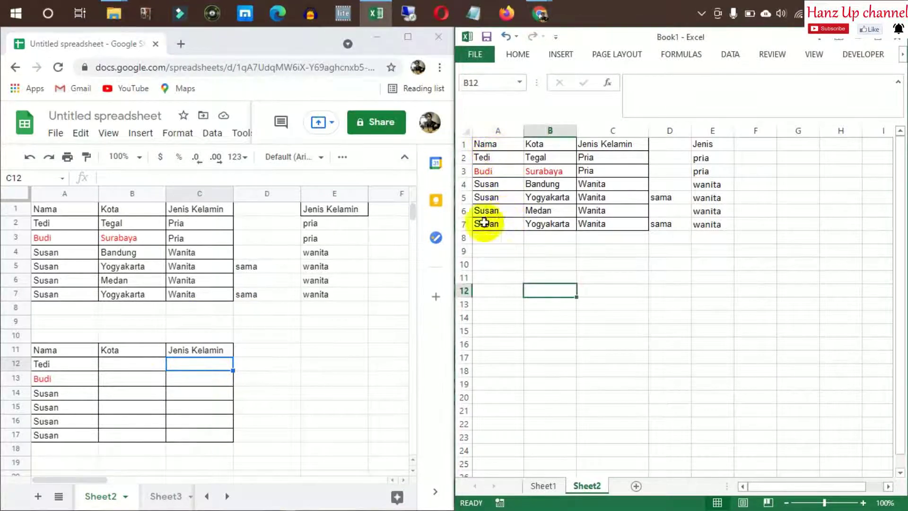
left_click(508, 225, "shift")
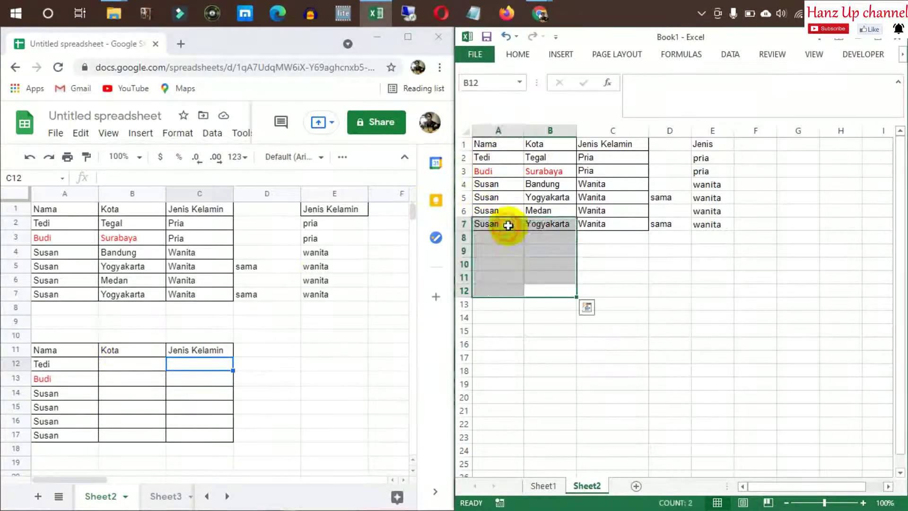
left_click(499, 149)
left_click(619, 224, "shift")
key("ctrl+c")
left_click(539, 290)
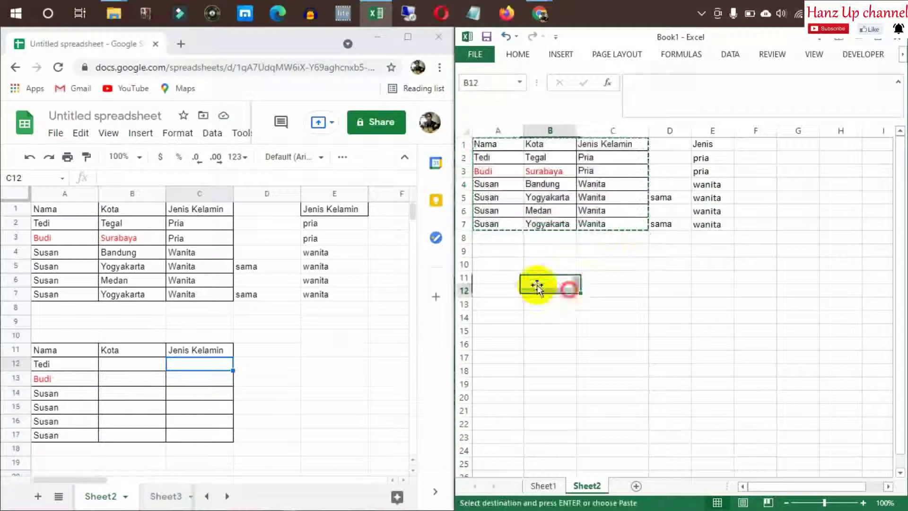
left_click(491, 277)
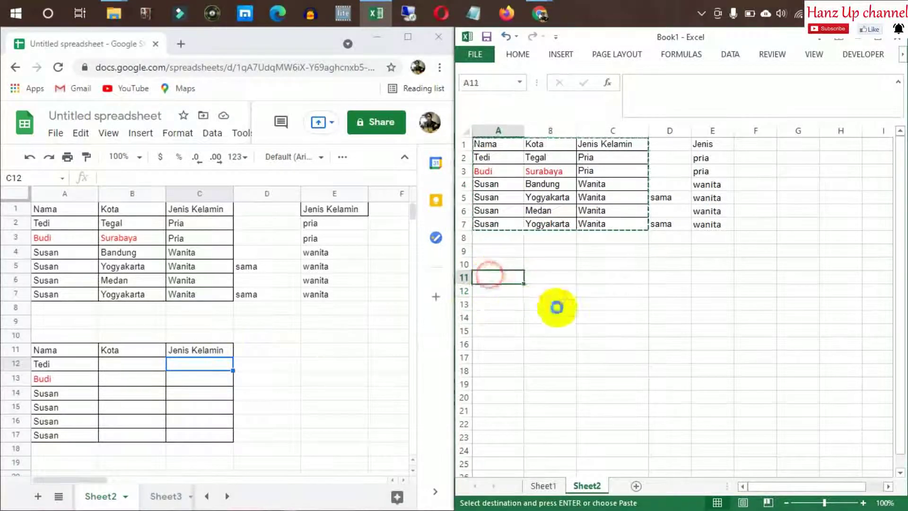
key("ctrl+v")
Clear the copied Kota and Jenis Kelamin values in B12:C17
left_click(588, 294)
left_click(559, 294)
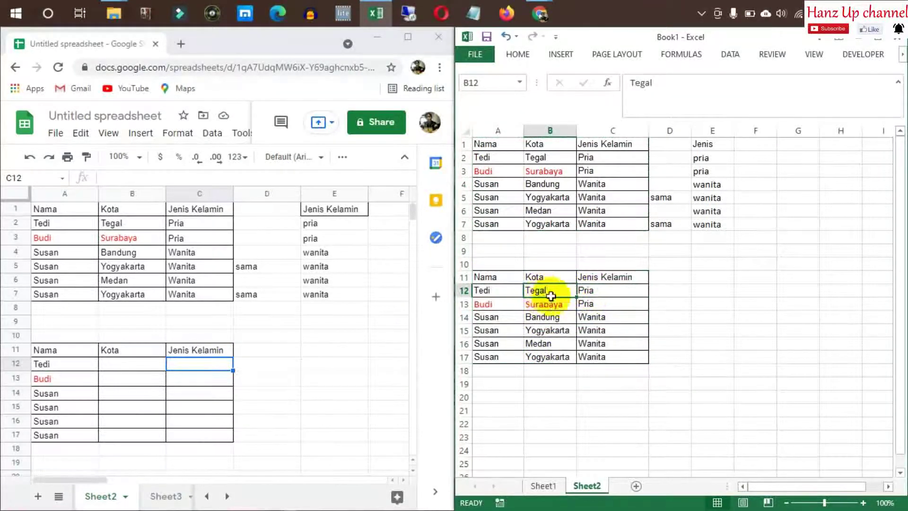
left_click(603, 354, "shift")
key("Delete")
left_click(669, 276)
left_click(541, 291)
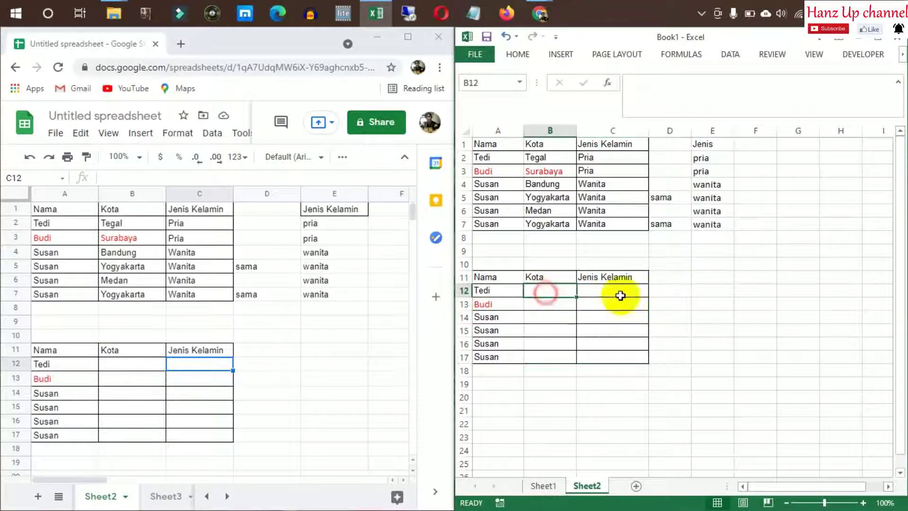
Give Excel cell B12 a List data validation and check its new dropdown
left_click(722, 61)
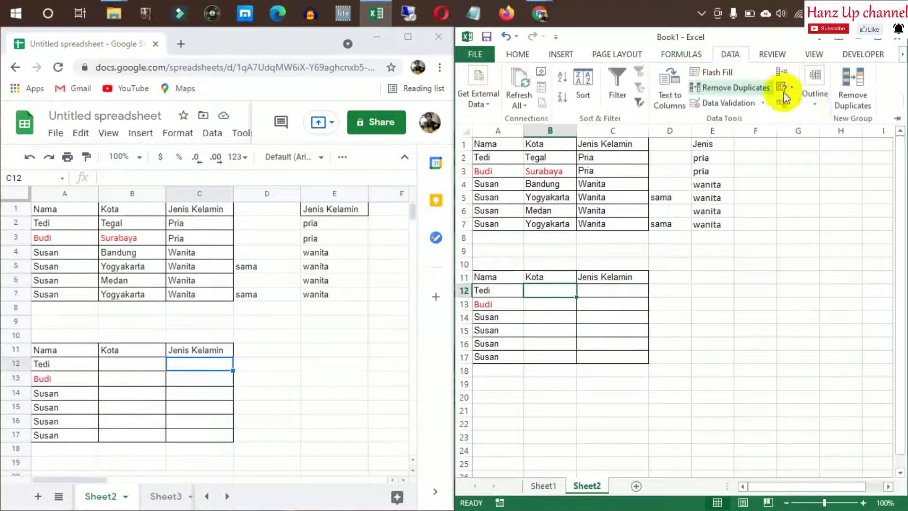
left_click(727, 101)
left_click(683, 264)
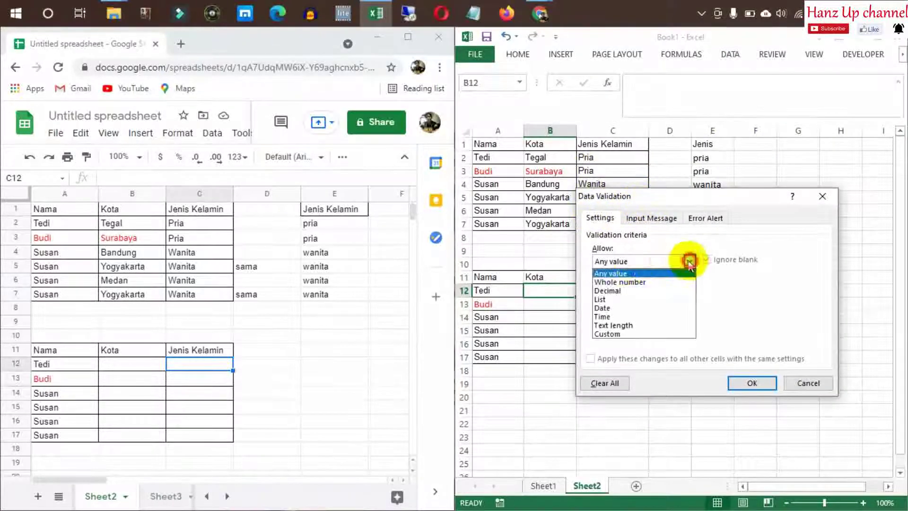
left_click(631, 298)
left_click(634, 314)
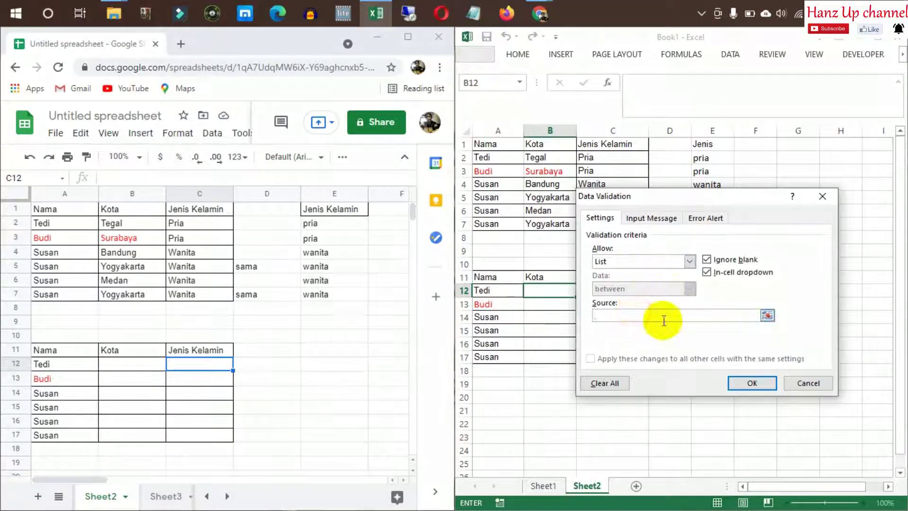
key("Return")
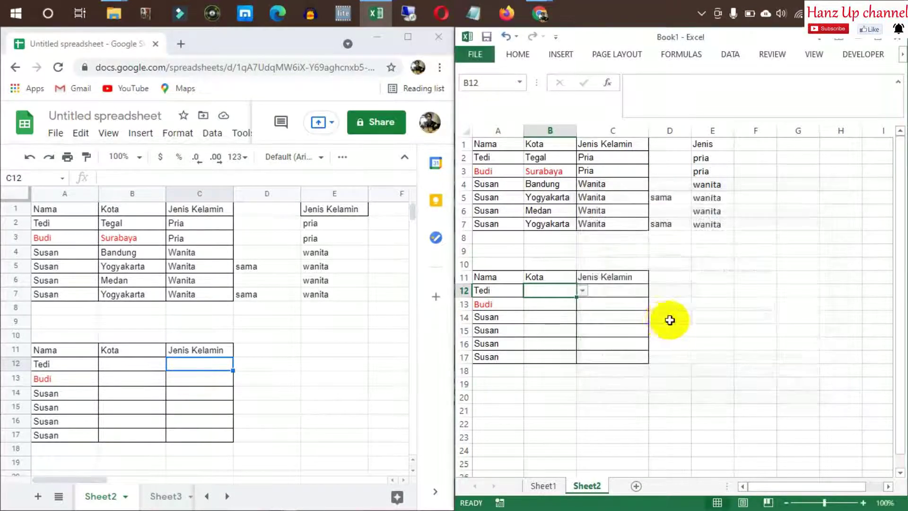
left_click(671, 313)
left_click(562, 292)
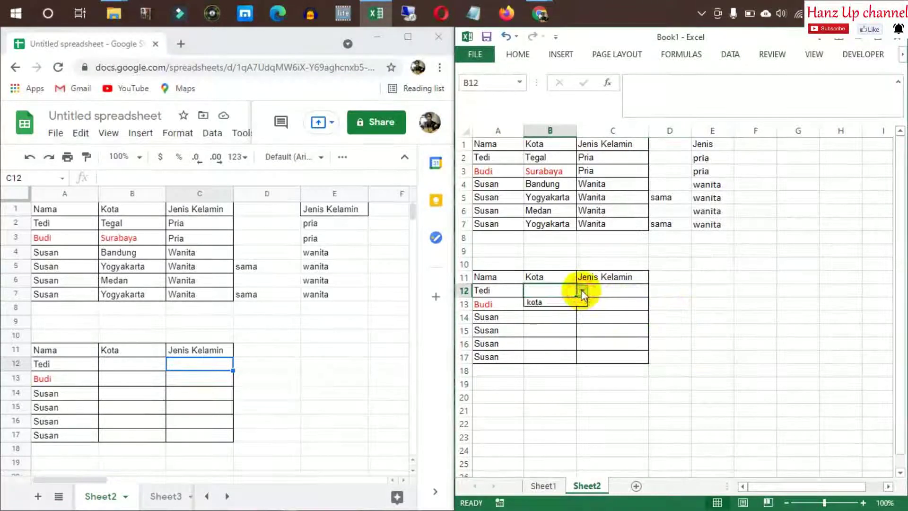
left_click(599, 313)
left_click(564, 292)
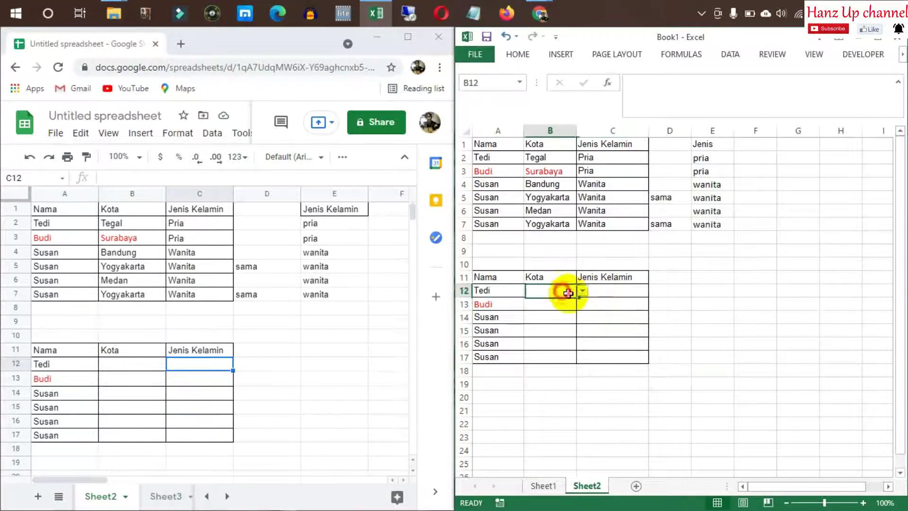
Correct B12's validation list source so it refers to the kota range
left_click(729, 56)
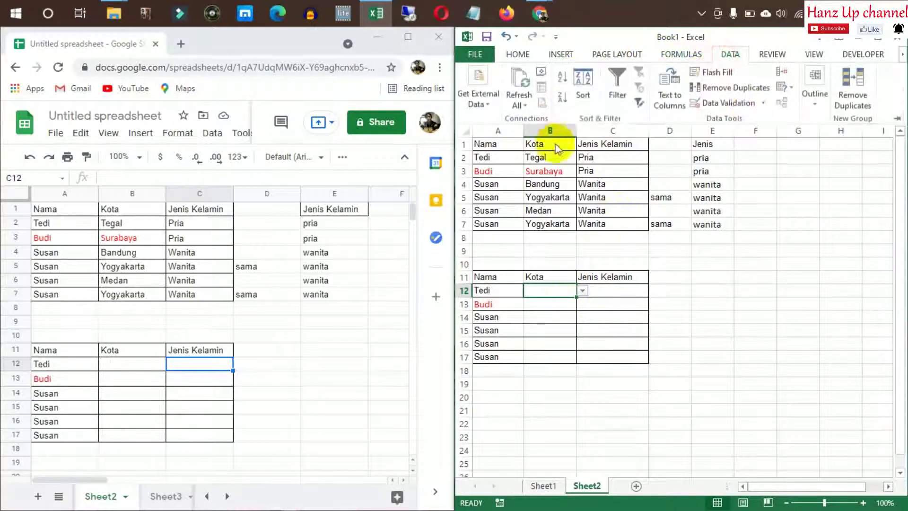
left_click(728, 103)
left_click(598, 316)
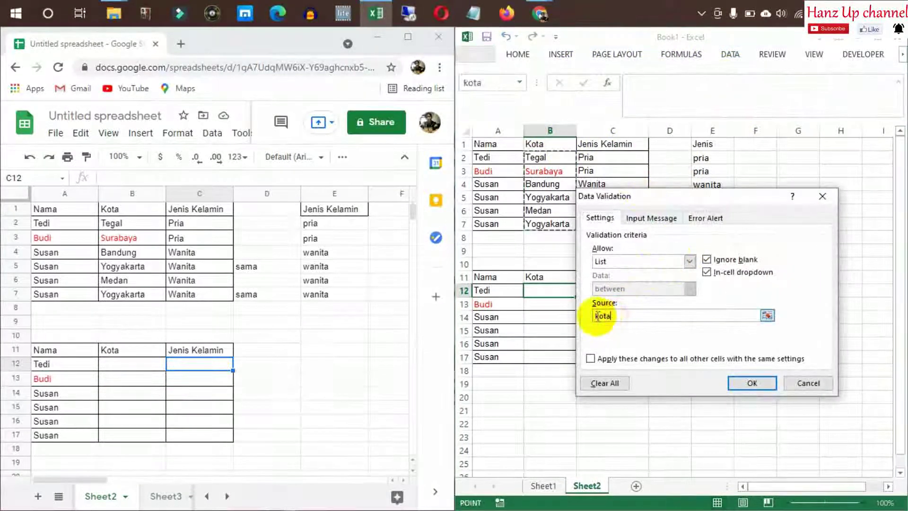
left_click(598, 316)
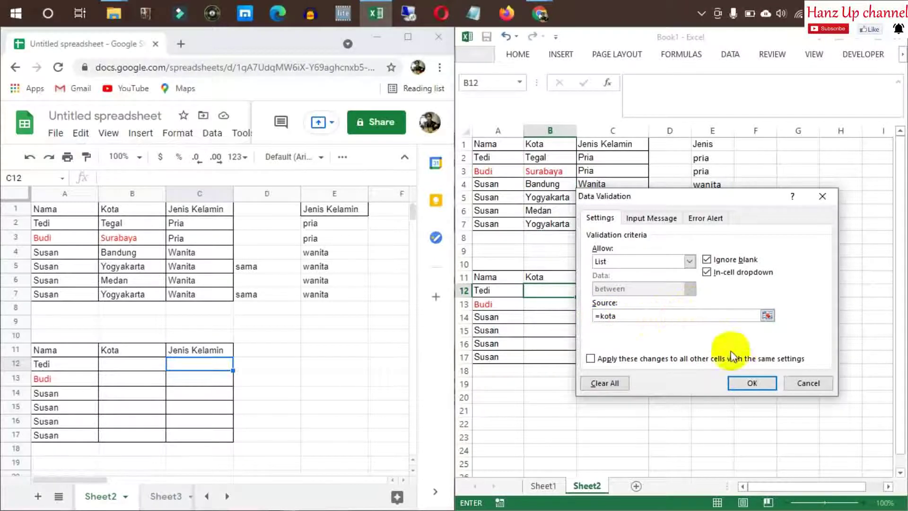
left_click(752, 389)
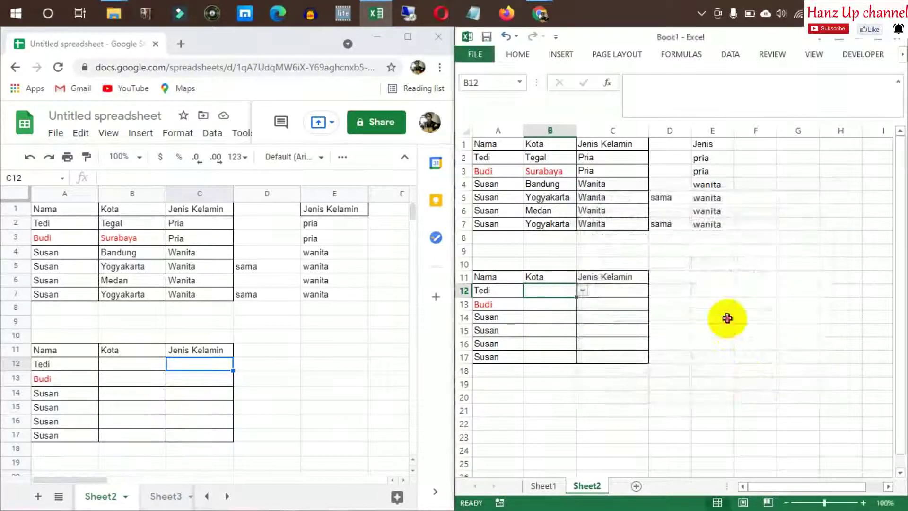
Pick Tegal in B12, then copy its dropdown cell into B13:B17
left_click(582, 291)
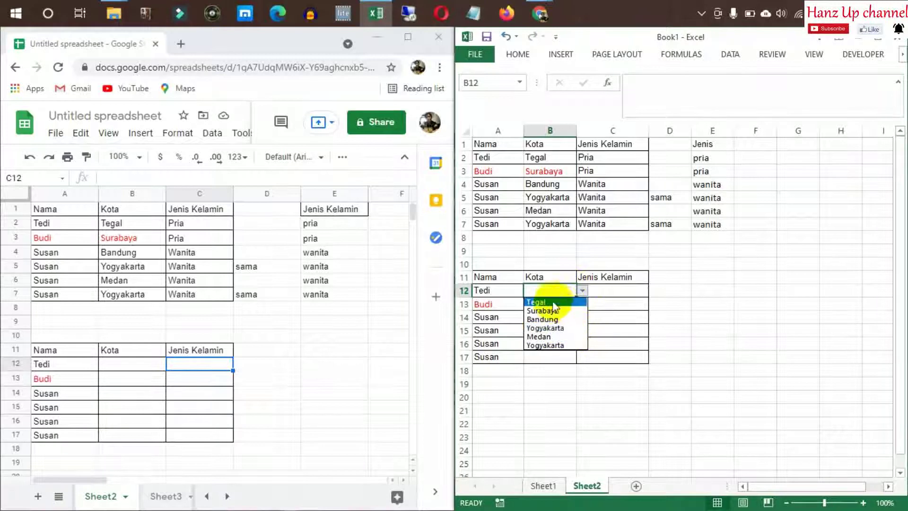
left_click(536, 302)
left_click(582, 313)
left_click(571, 304)
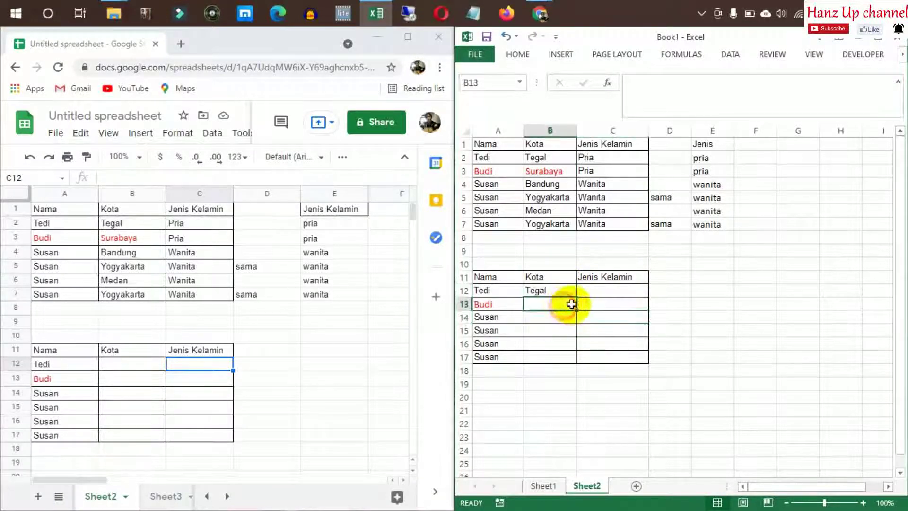
left_click(567, 293)
key("ctrl+c")
left_click_drag(549, 304, 548, 357)
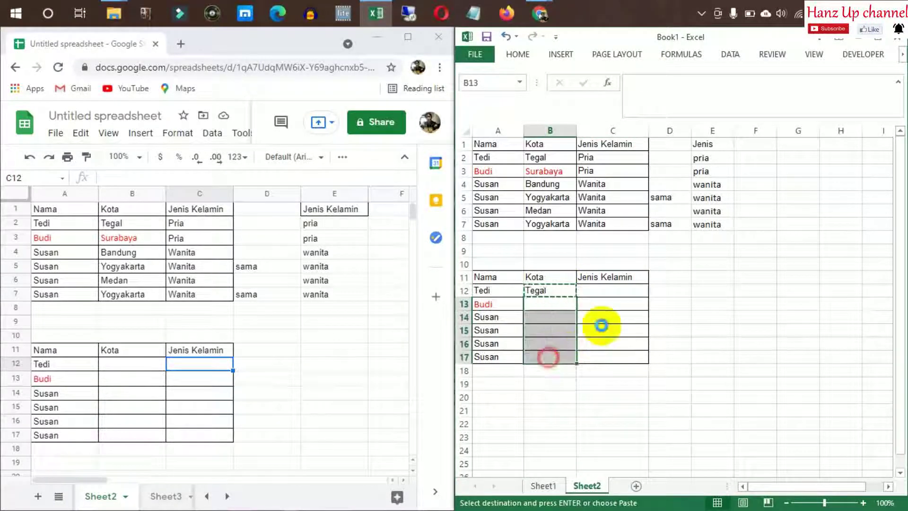
key("Return")
left_click(609, 316)
Choose Surabaya, Bandung, Yogyakarta, Medan and Yogyakarta from the dropdowns in B13:B17
left_click(558, 307)
left_click(583, 304)
left_click(568, 325)
left_click(634, 343)
left_click(667, 306)
left_click(723, 310)
left_click(572, 320)
left_click(581, 319)
left_click(572, 344)
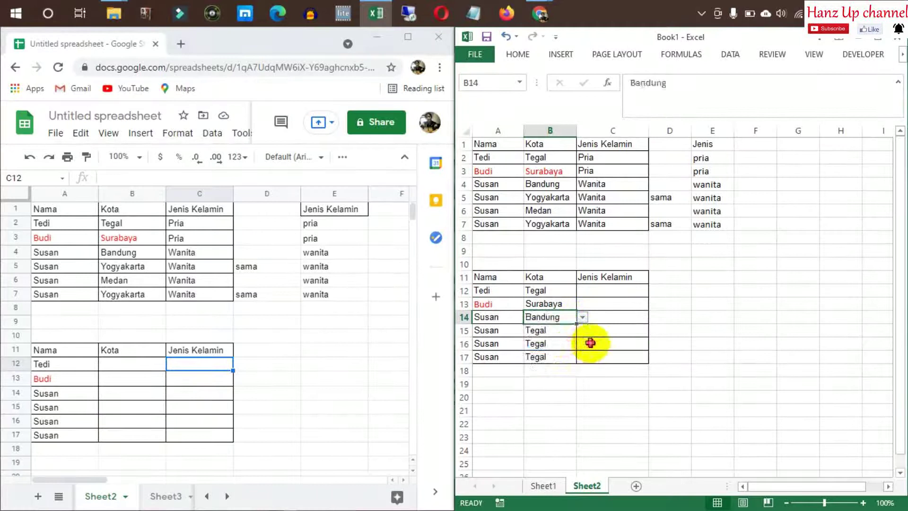
left_click(570, 333)
left_click(582, 331)
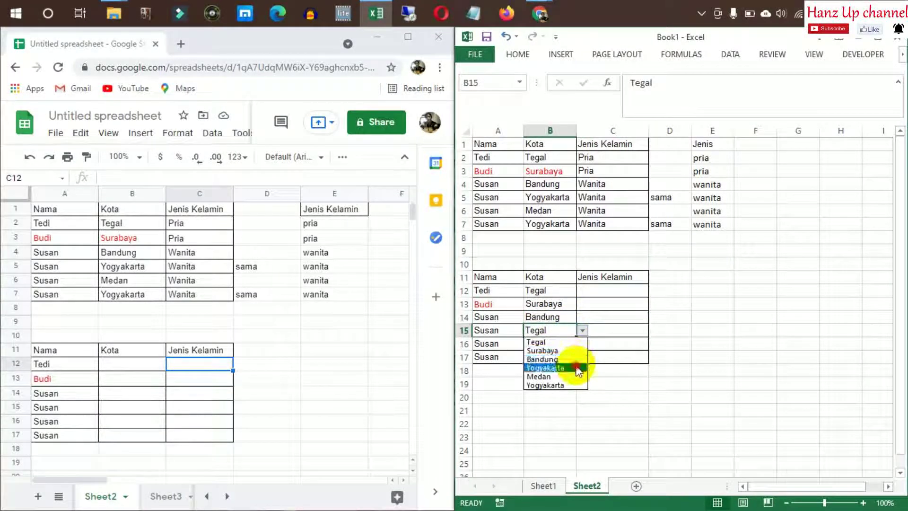
left_click(586, 385)
left_click(596, 331)
left_click(560, 347)
left_click(581, 348)
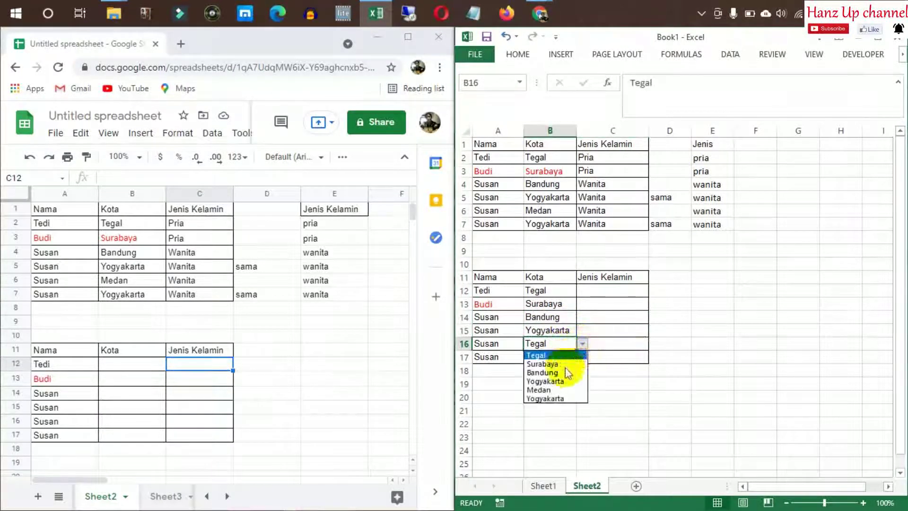
left_click(573, 391)
left_click(622, 369)
left_click(570, 356)
left_click(582, 357)
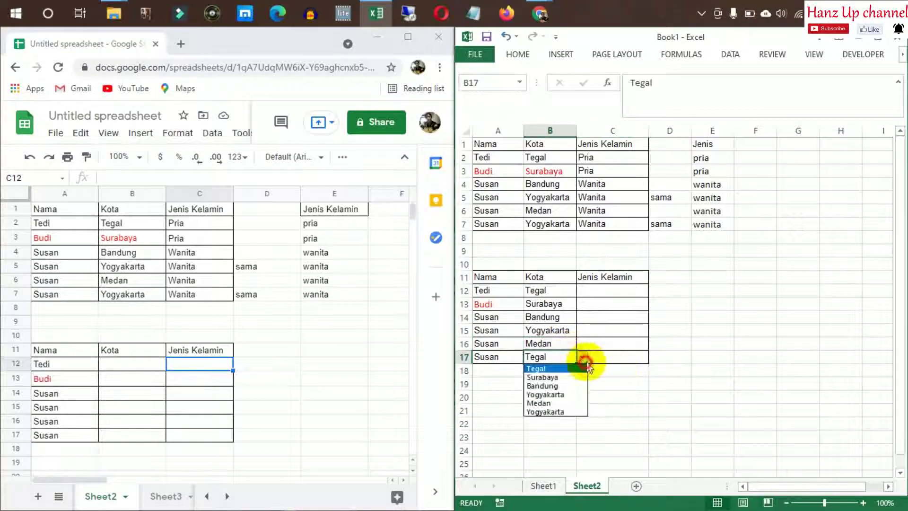
left_click(575, 396)
left_click(636, 302)
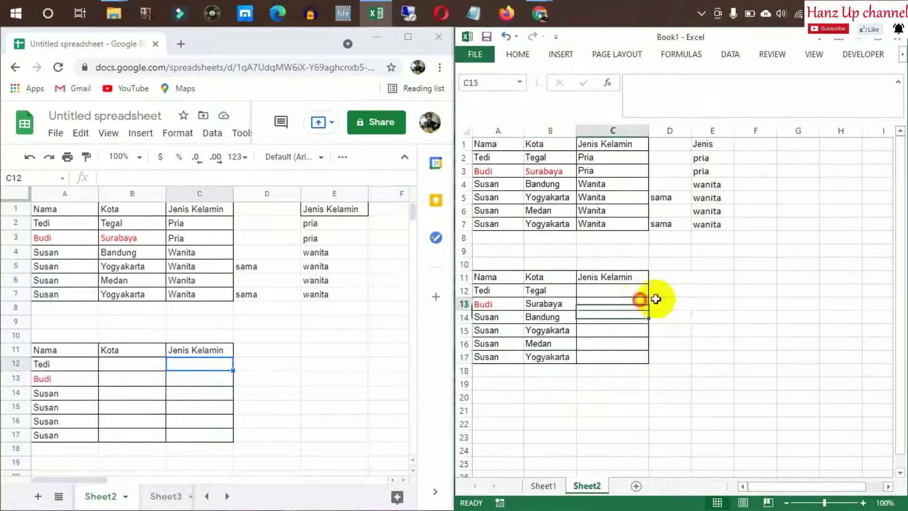
left_click(551, 277)
Switch to the Google Sheets spreadsheet and select Kota cell B12
left_click(248, 418)
left_click(114, 364)
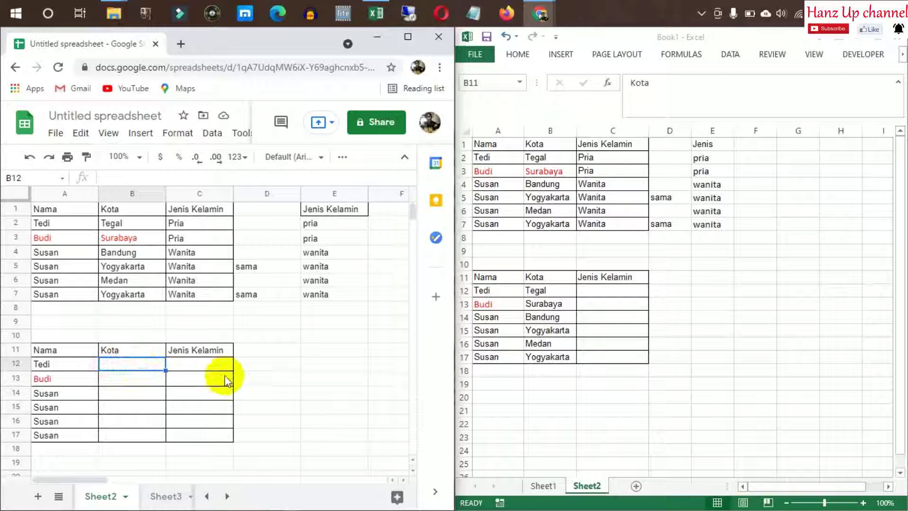
left_click(222, 363)
left_click(136, 365)
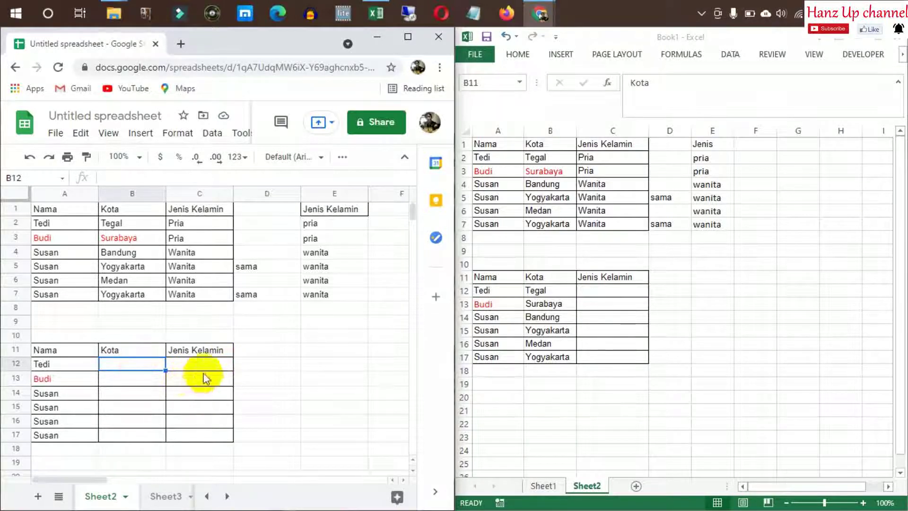
Validate B12 with criteria 'List from a range' using =kota and save the rule
left_click(208, 137)
left_click(232, 184)
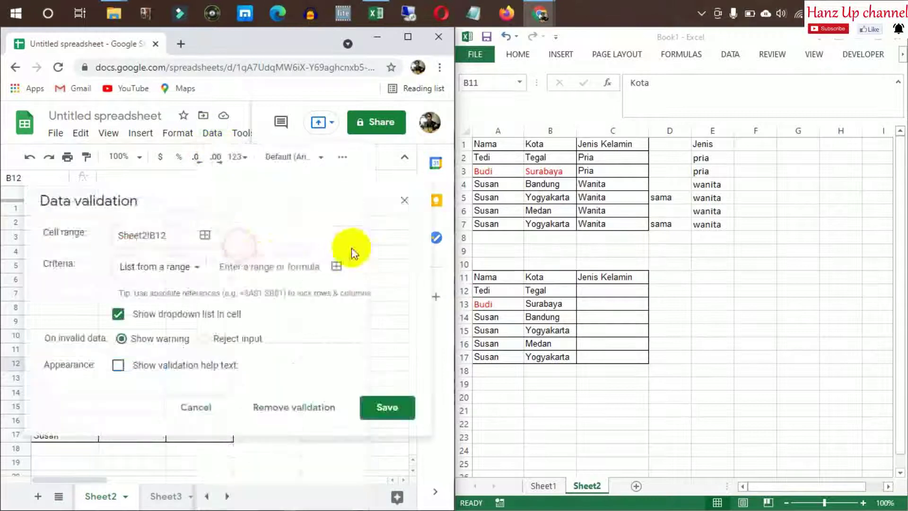
left_click(194, 267)
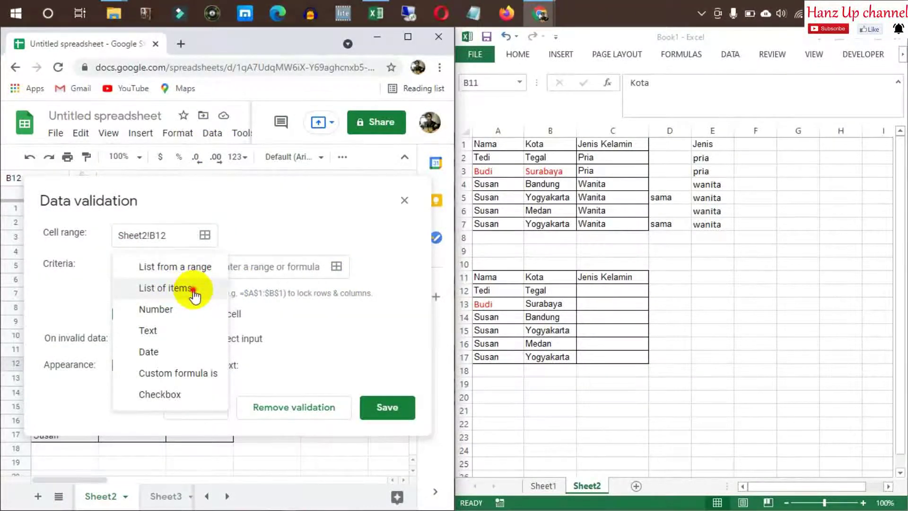
left_click(194, 293)
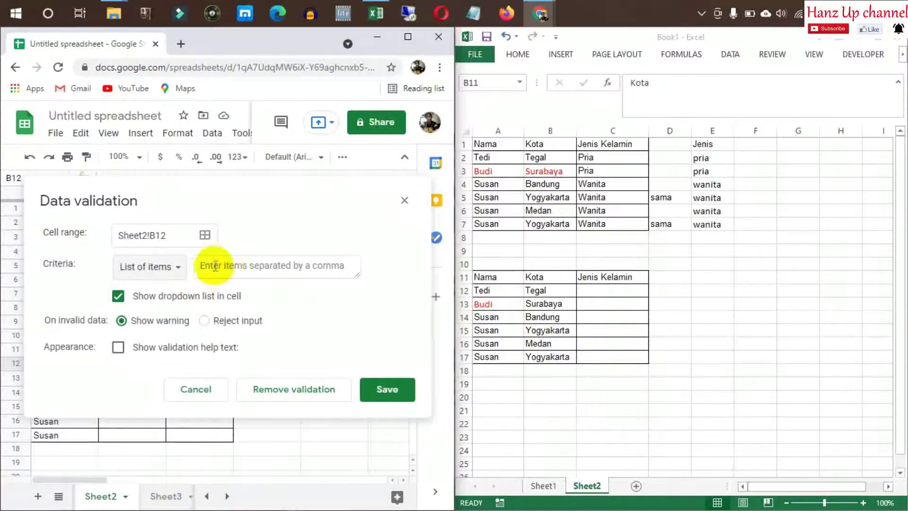
left_click(182, 274)
left_click(178, 245)
left_click(228, 266)
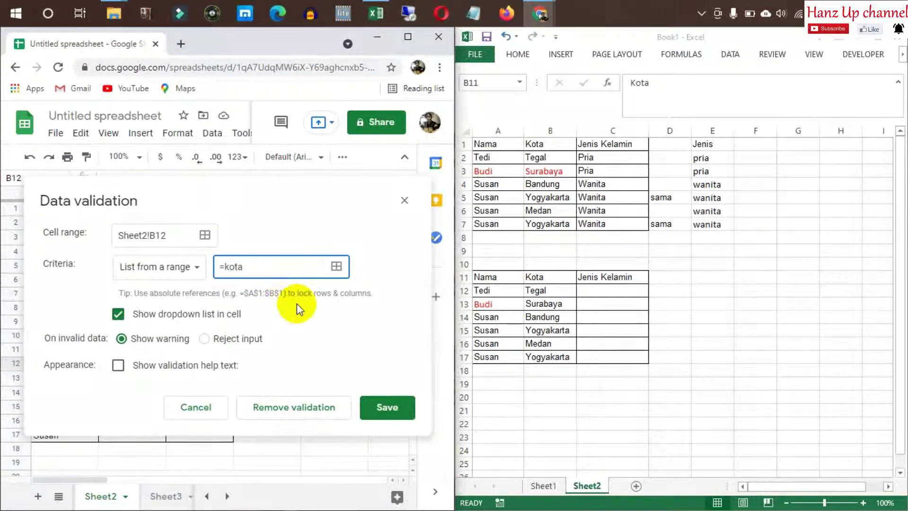
left_click(386, 407)
left_click(266, 354)
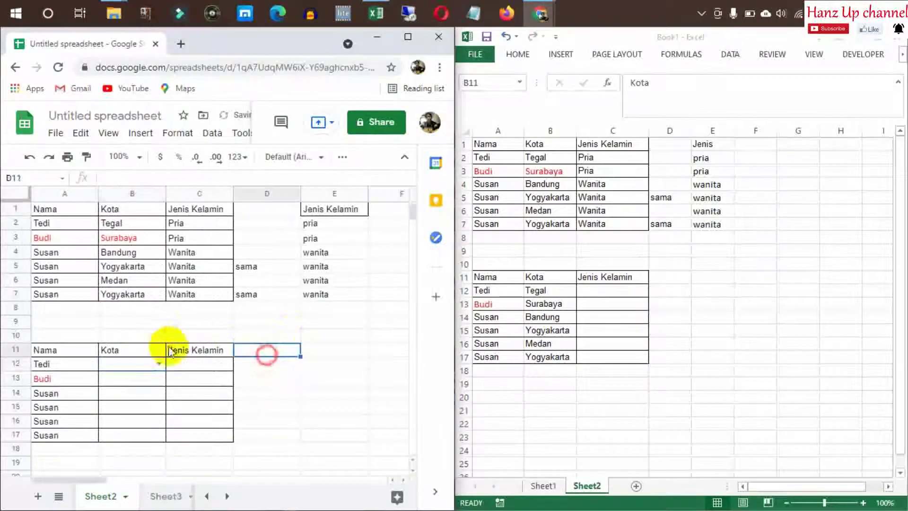
left_click(158, 361)
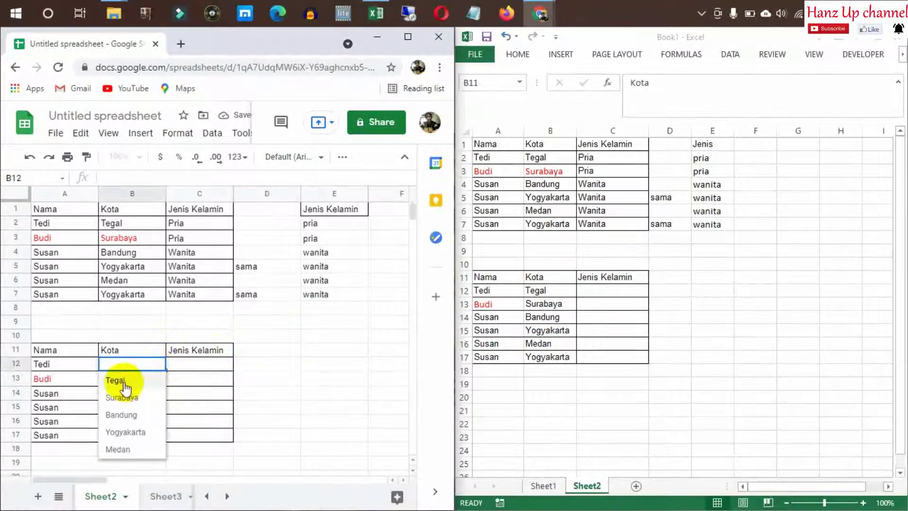
left_click(124, 387)
key("ctrl+c")
left_click(136, 377)
left_click(133, 435, "shift")
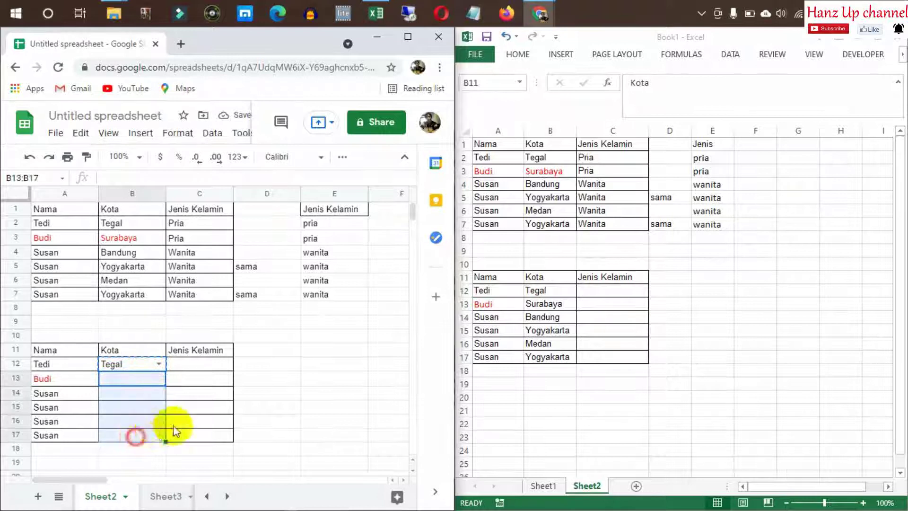
key("ctrl+v")
left_click(152, 379)
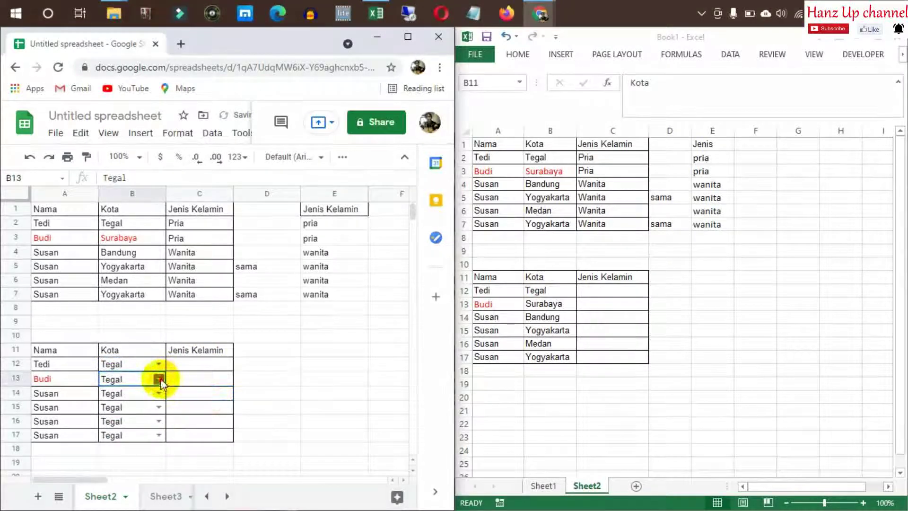
left_click(159, 379)
left_click(122, 415)
left_click(213, 410)
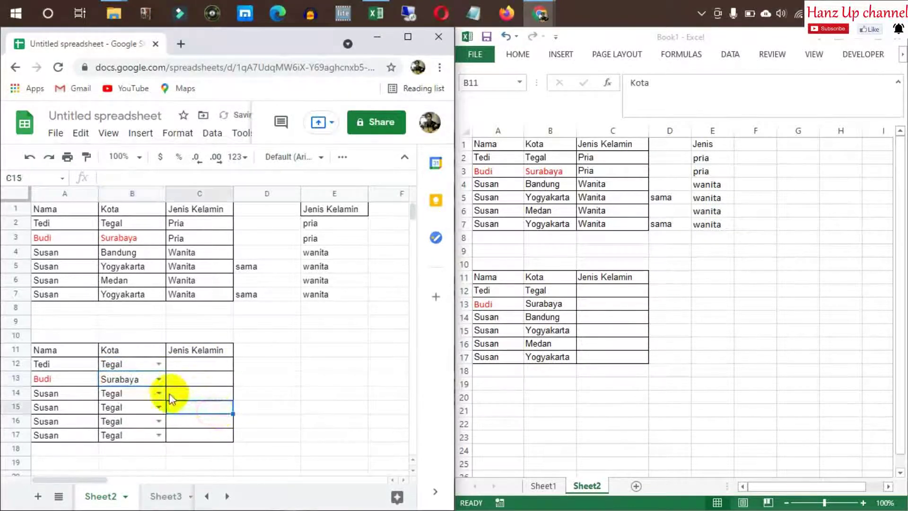
left_click(159, 393)
left_click(126, 344)
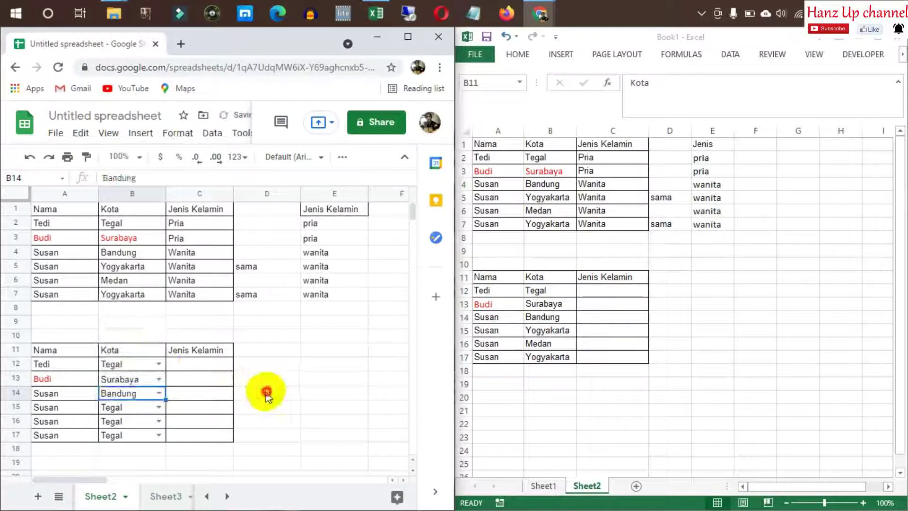
left_click(266, 393)
left_click(158, 405)
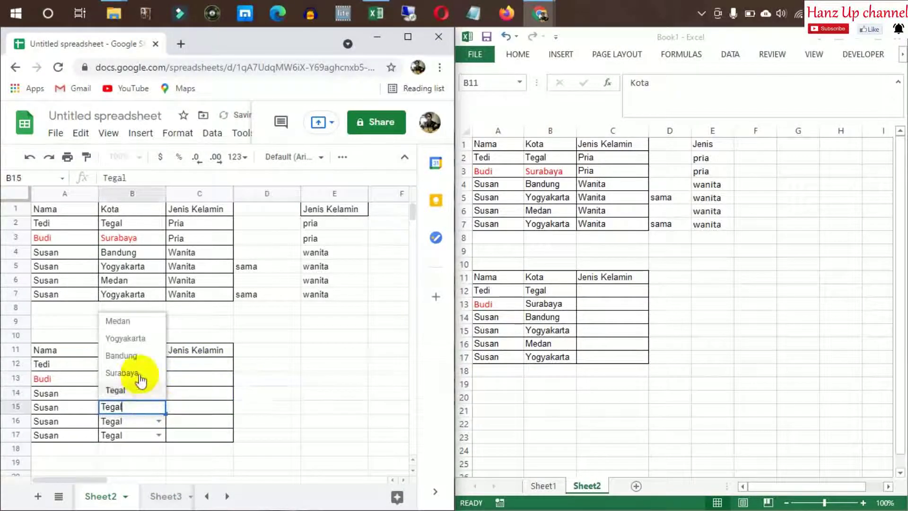
left_click(133, 340)
left_click(215, 393)
left_click(159, 420)
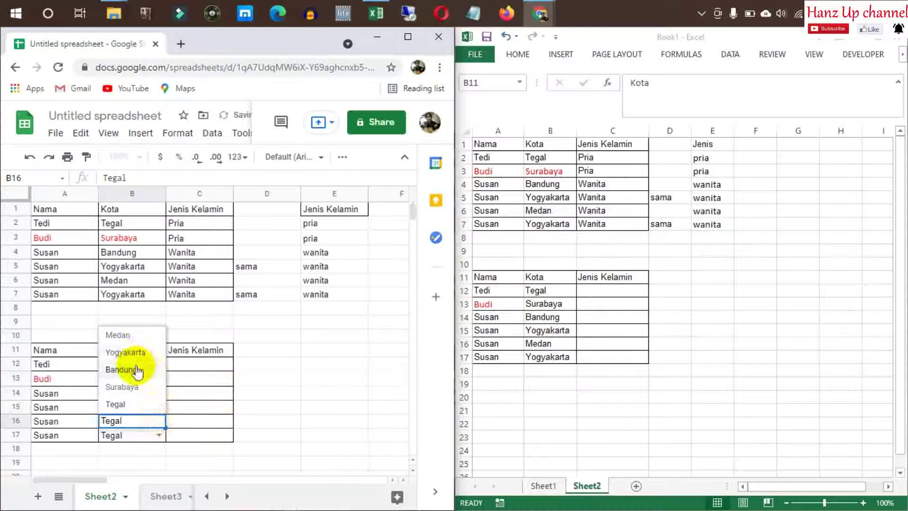
left_click(127, 340)
left_click(210, 381)
left_click(159, 434)
left_click(138, 365)
left_click(245, 358)
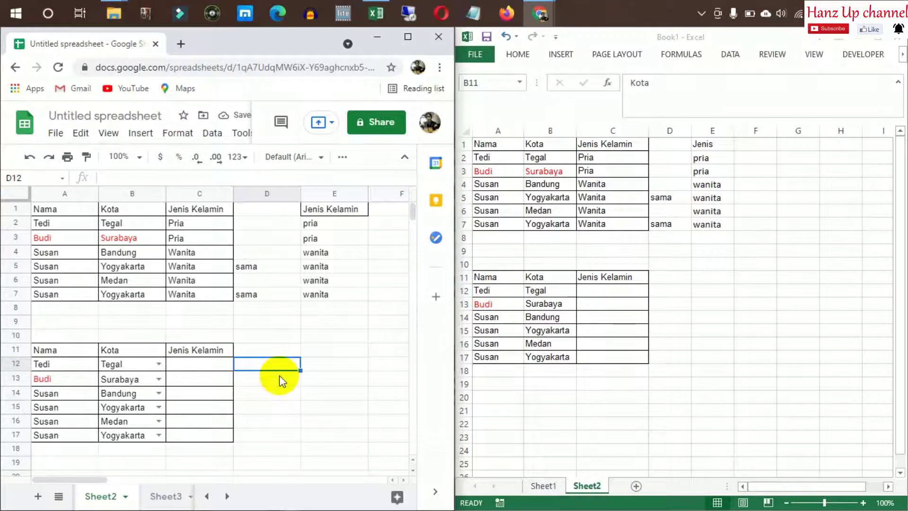
left_click(305, 392)
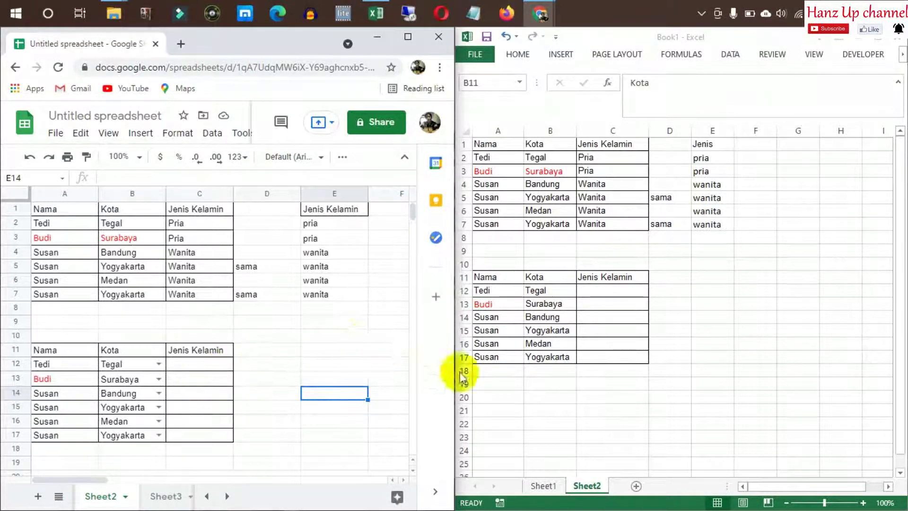
Copy the names in A12:A17 and paste them as values into A20
left_click(587, 330)
left_click(600, 279)
left_click(613, 317)
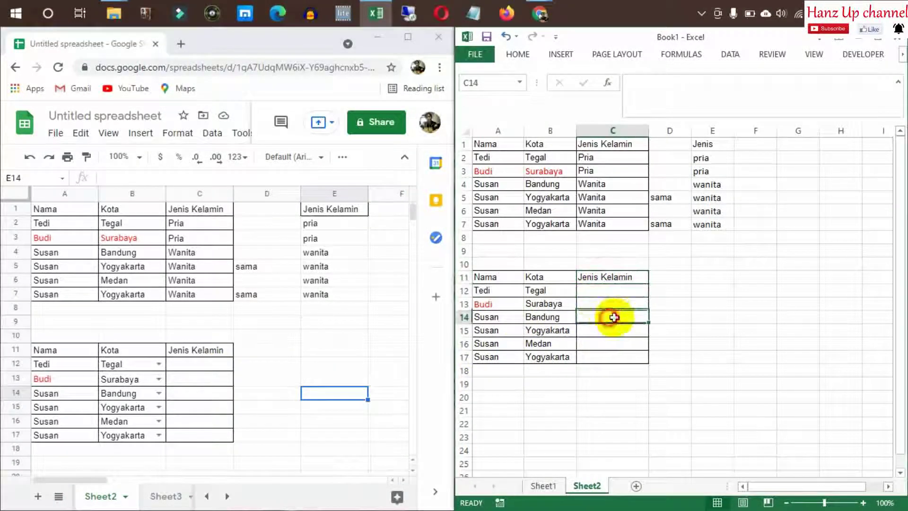
left_click(506, 316)
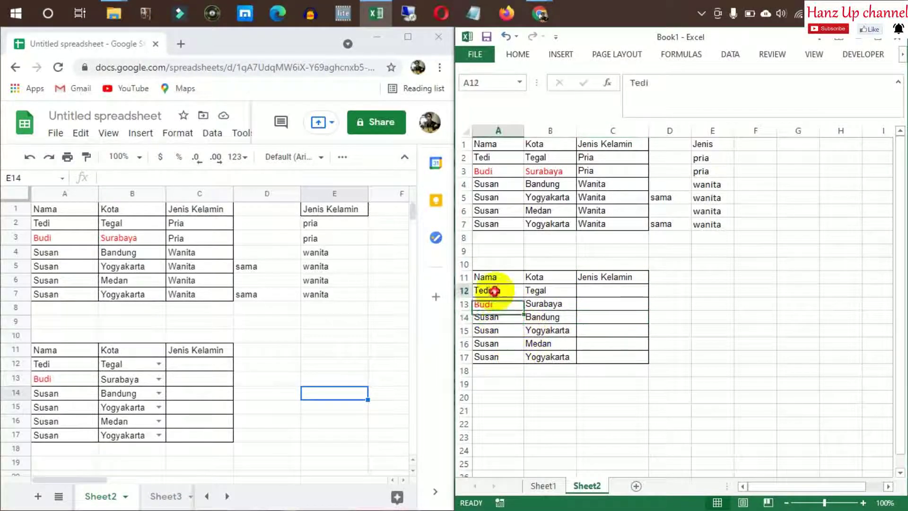
left_click_drag(494, 290, 489, 357)
key("ctrl+c")
left_click_drag(614, 371, 649, 371)
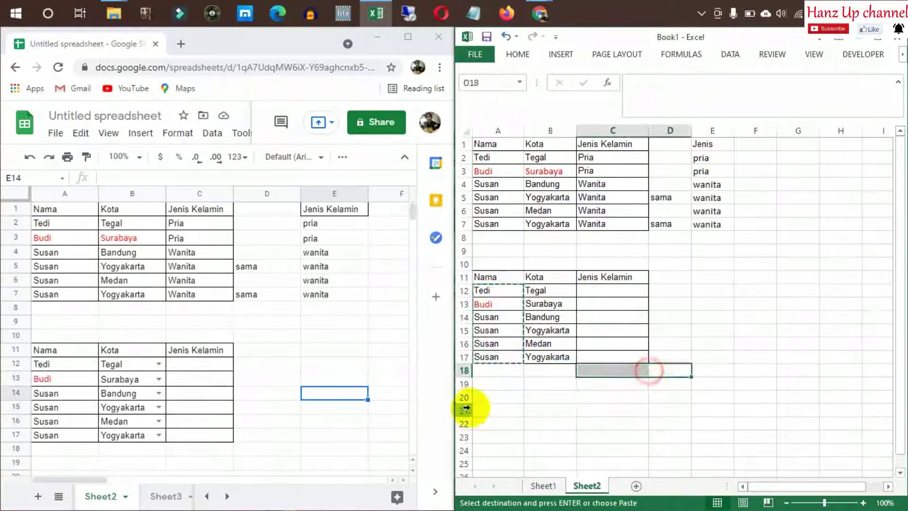
right_click(489, 397)
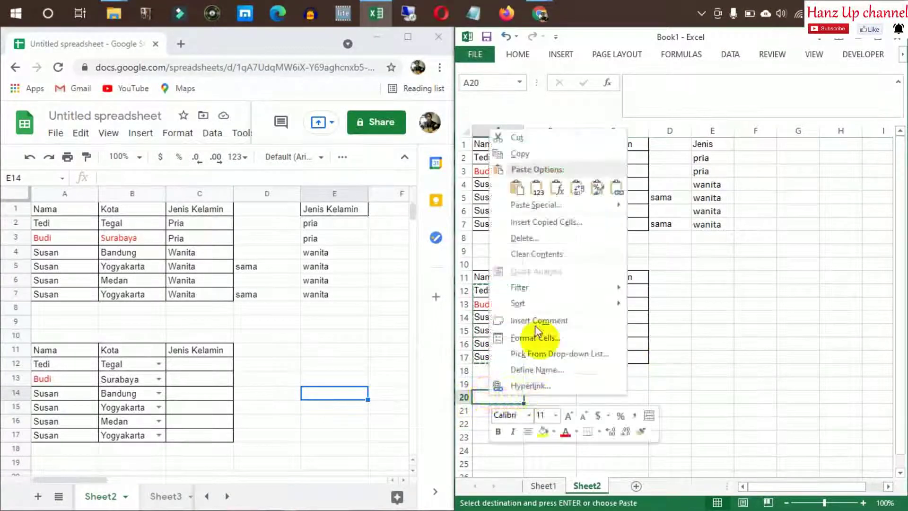
left_click(534, 188)
Remove duplicates from the pasted names, leaving three distinct names in A20:A22
left_click(727, 54)
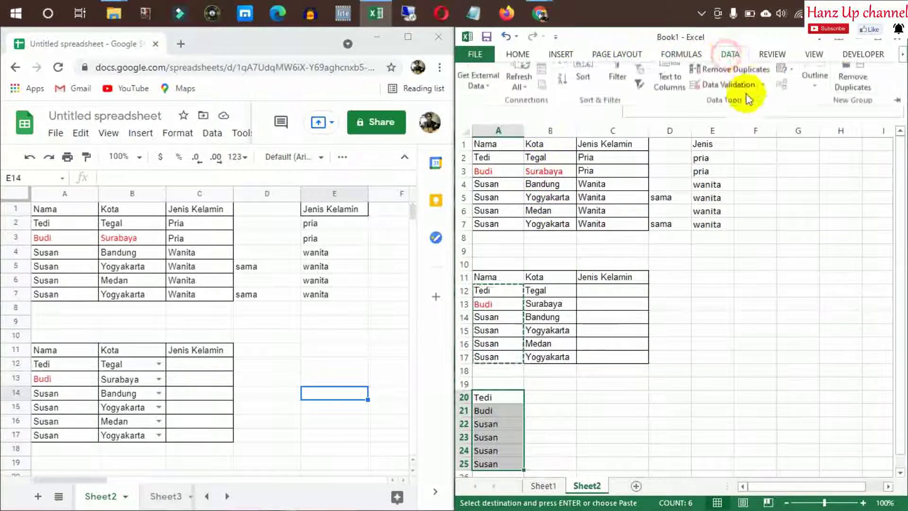
left_click(854, 83)
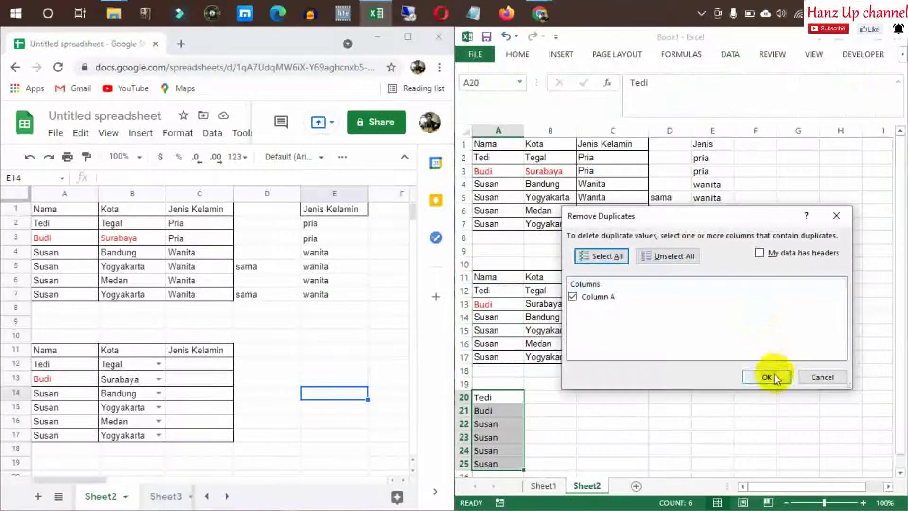
left_click(767, 377)
left_click(451, 367)
left_click(586, 384)
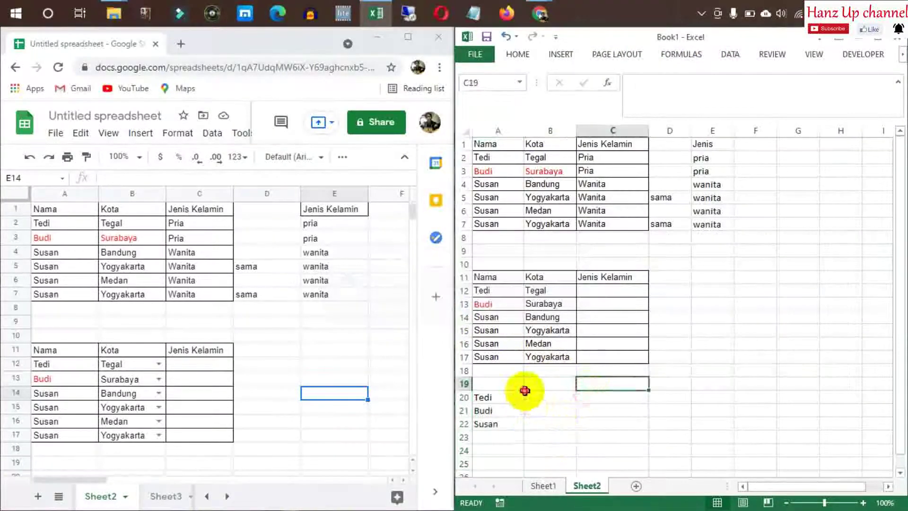
left_click(543, 396)
left_click(553, 410)
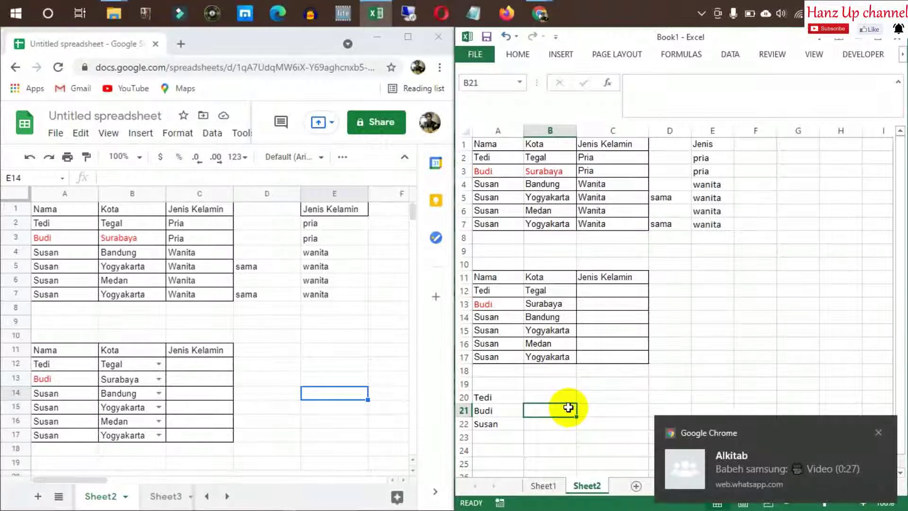
Select cell B22 beside the third name in the deduplicated list
left_click(504, 317)
left_click(539, 316)
left_click(543, 331)
left_click(543, 343)
left_click(709, 352)
left_click(544, 408)
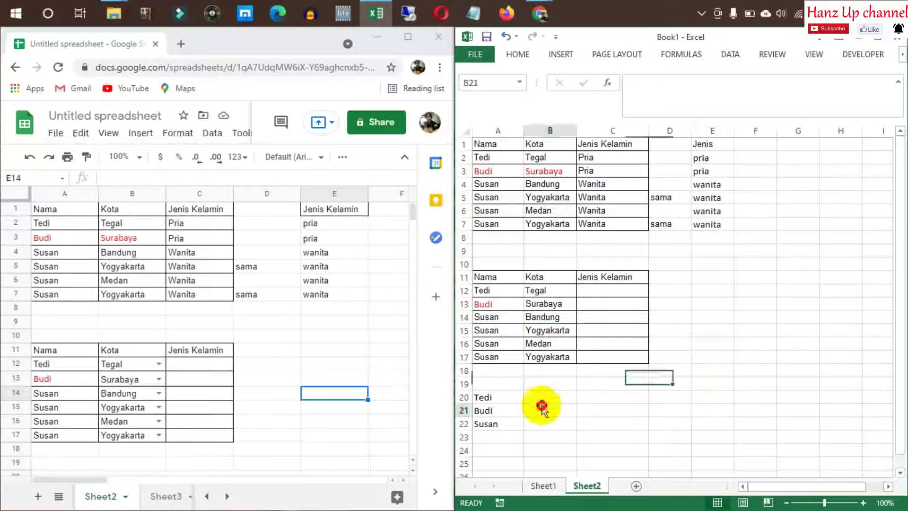
left_click(560, 424)
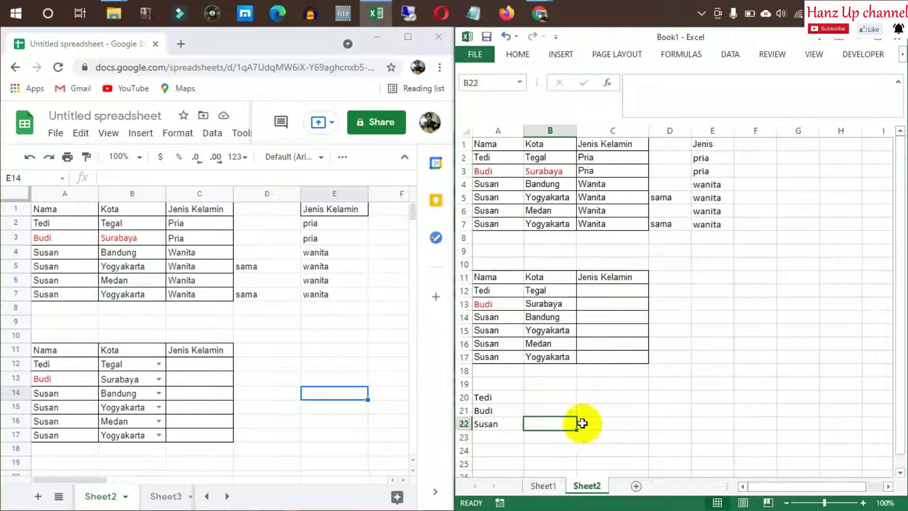
left_click(729, 57)
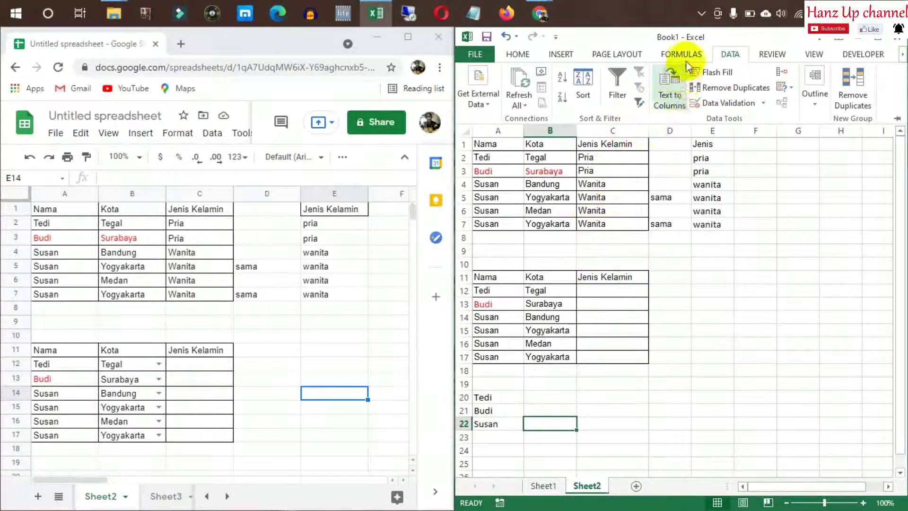
left_click(711, 303)
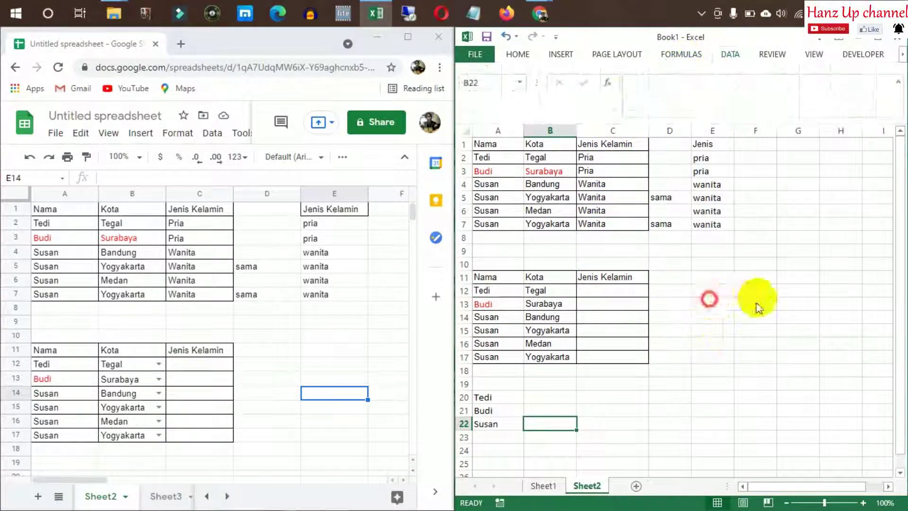
Name the Kota range B4:B7 after the person in A22 using the Name Box
left_click(503, 330)
left_click(494, 317)
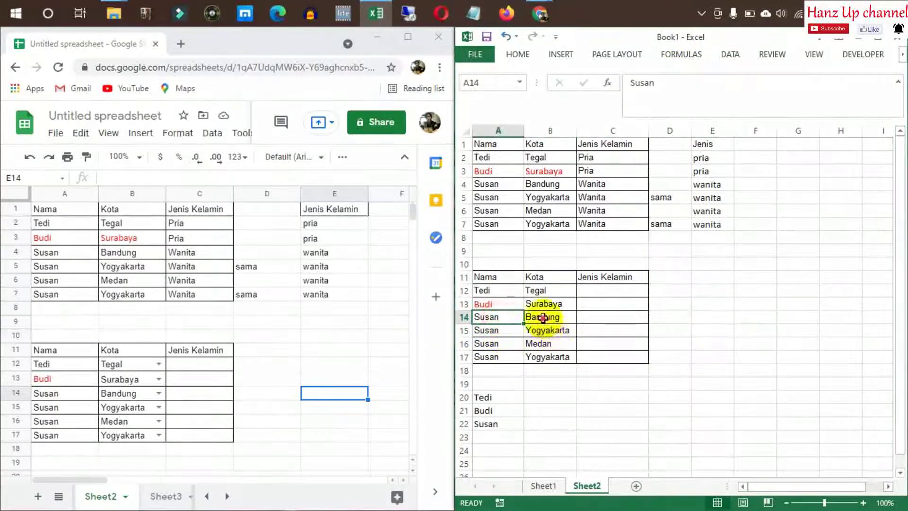
left_click(542, 318)
left_click_drag(542, 318, 543, 359)
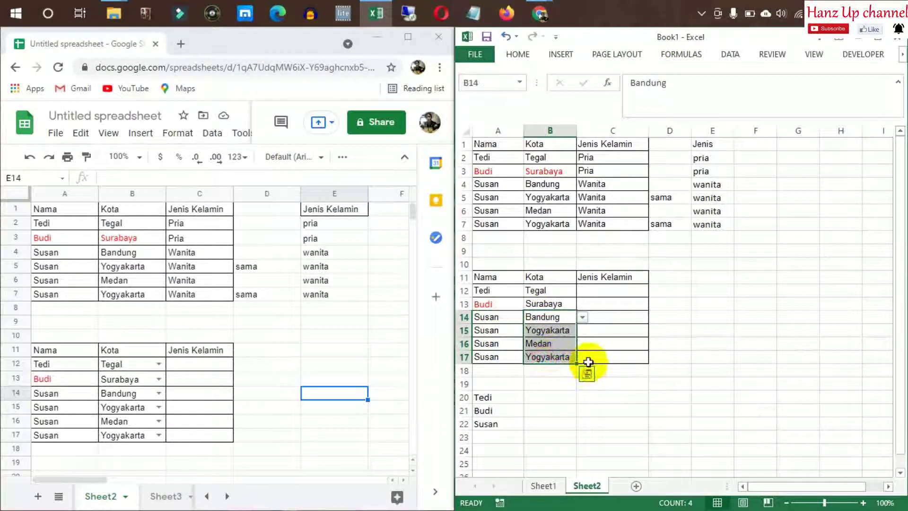
left_click(519, 183)
left_click(554, 189)
left_click(557, 228, "shift")
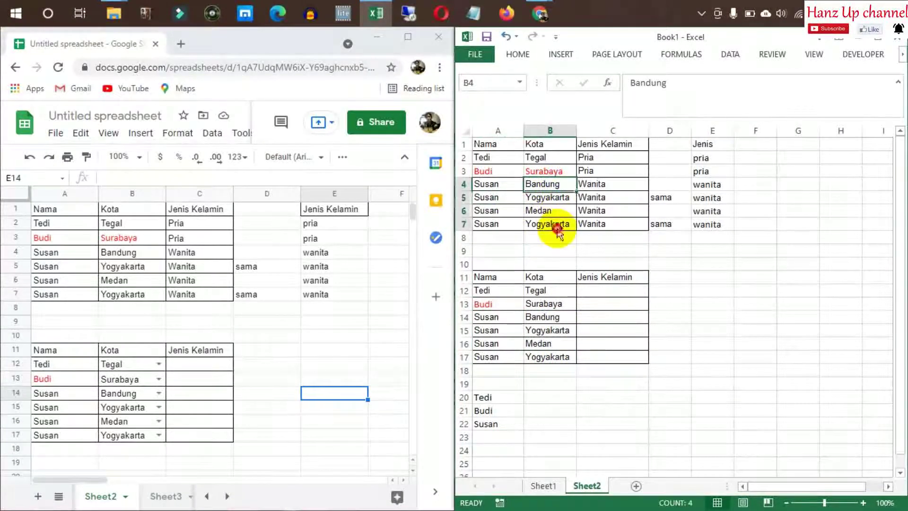
left_click(488, 86)
type("Susan")
key("Return")
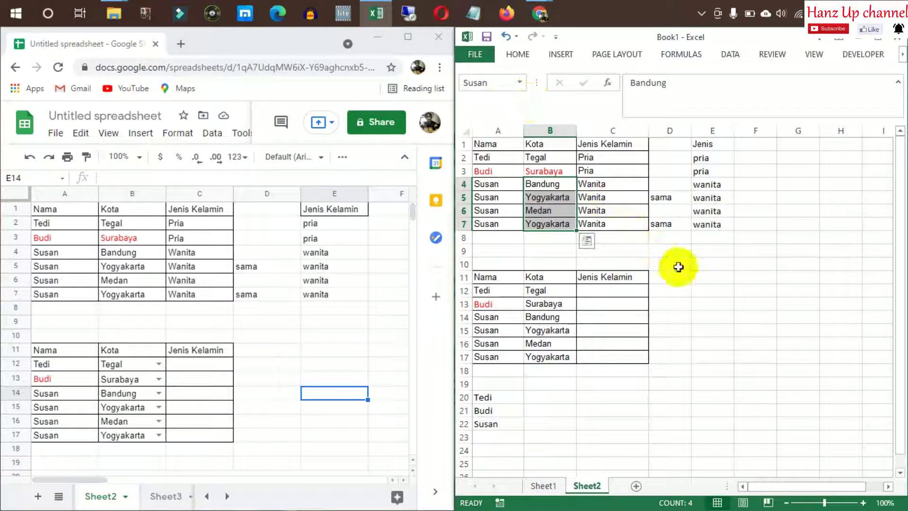
Return to cell B22 and bring up the Data tools
left_click(709, 291)
left_click(549, 423)
left_click(637, 435)
left_click(555, 421)
left_click(729, 55)
Give B22 a List validation with source =INDIRECT($A$22) and test its dropdown
left_click(736, 107)
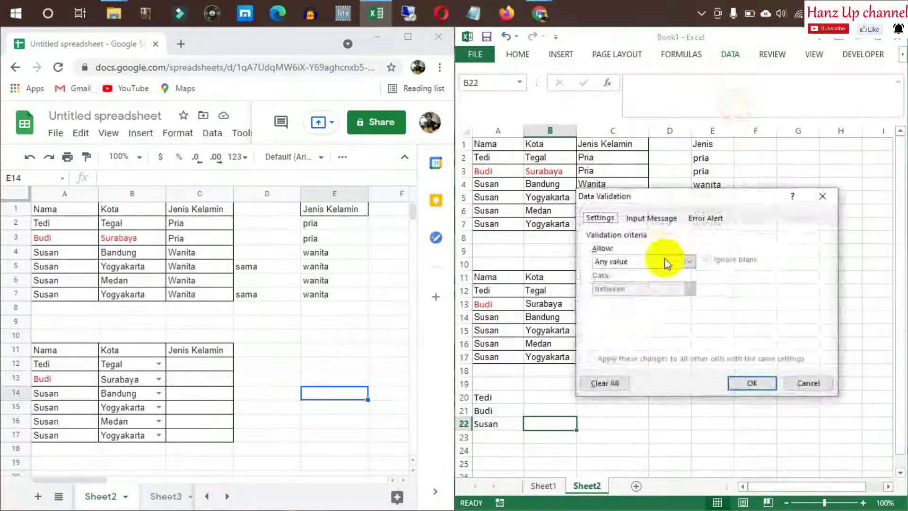
left_click(662, 261)
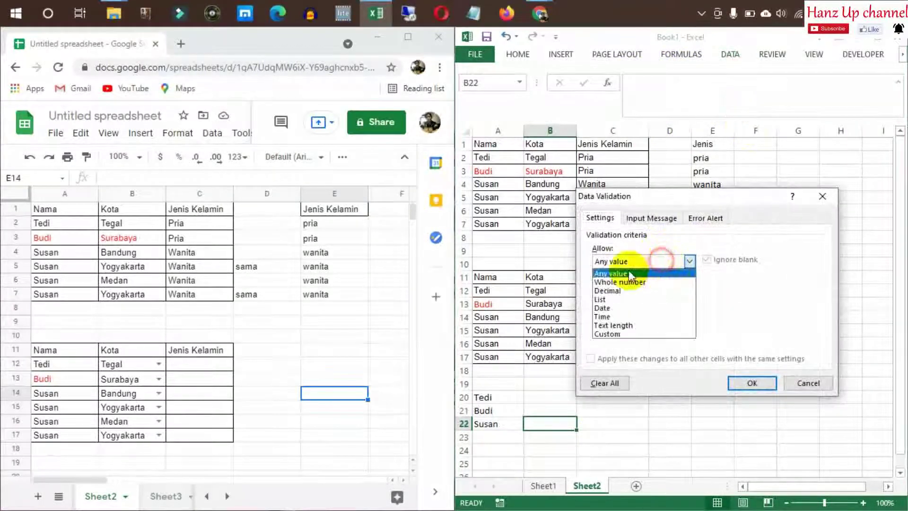
left_click(634, 300)
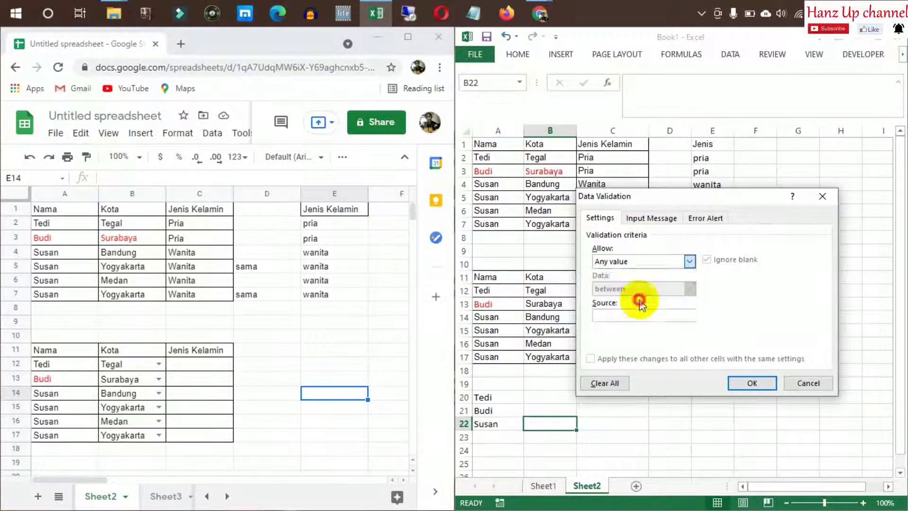
left_click(677, 315)
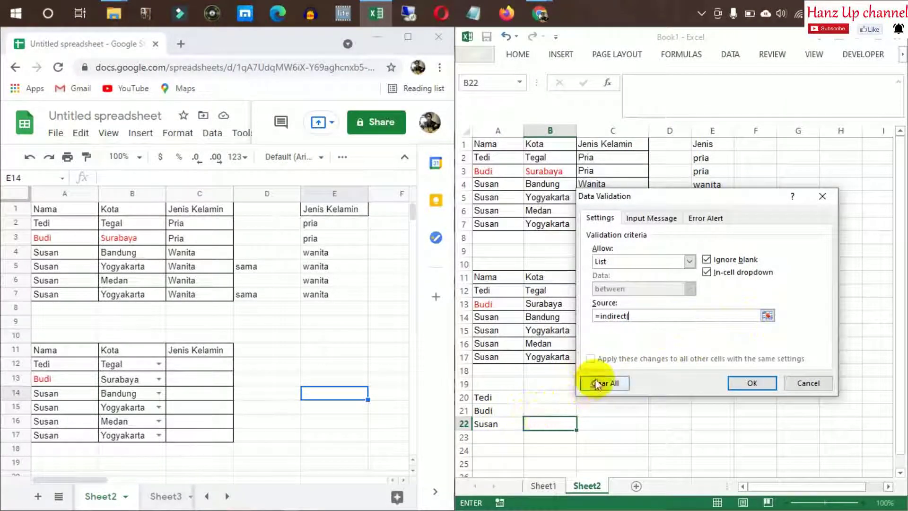
left_click(505, 423)
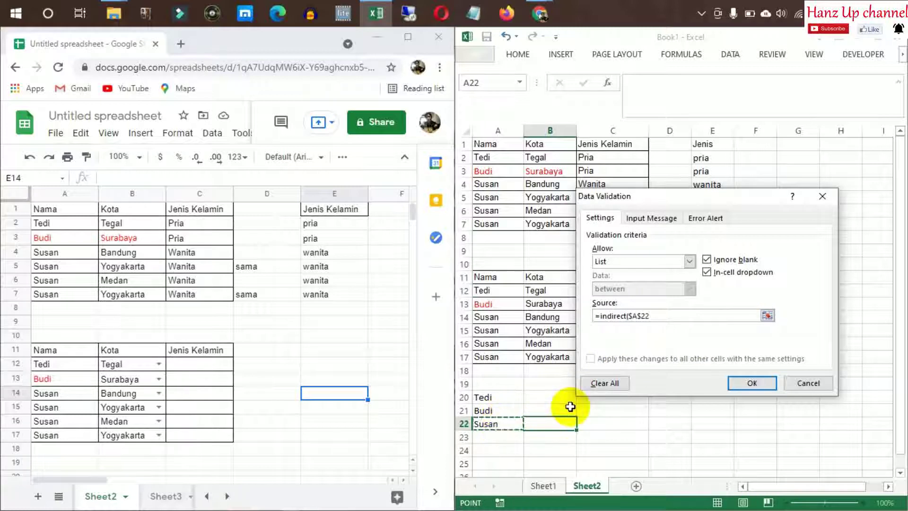
key("Return")
left_click(662, 421)
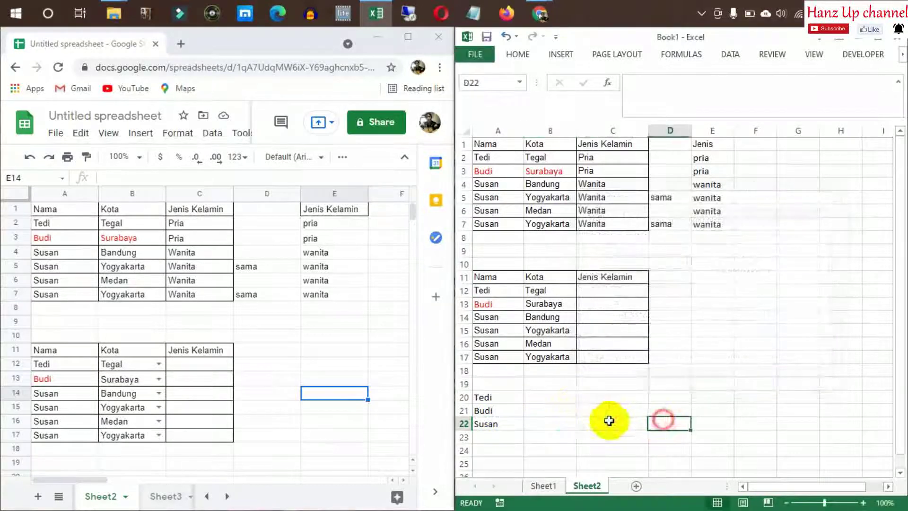
left_click(568, 423)
left_click(581, 424)
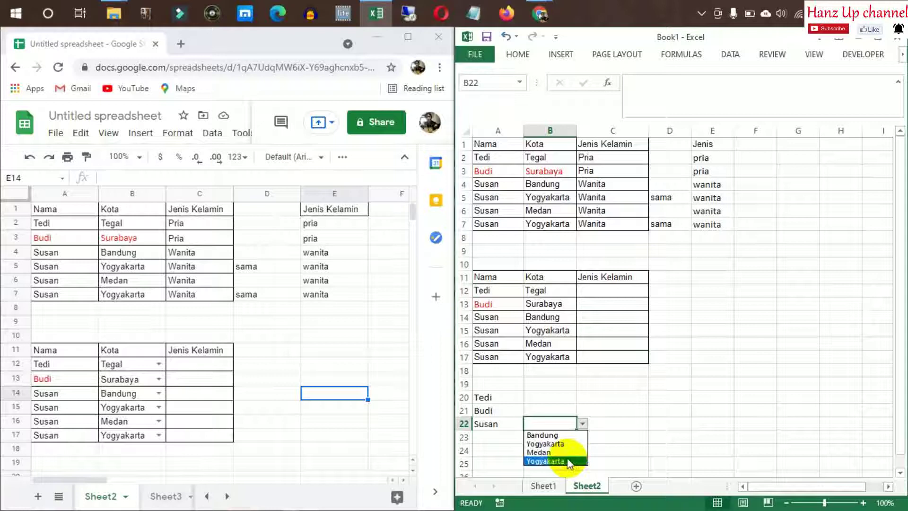
Try Bandung and Yogyakarta in B22's dropdown, finally settling on Medan
left_click(562, 435)
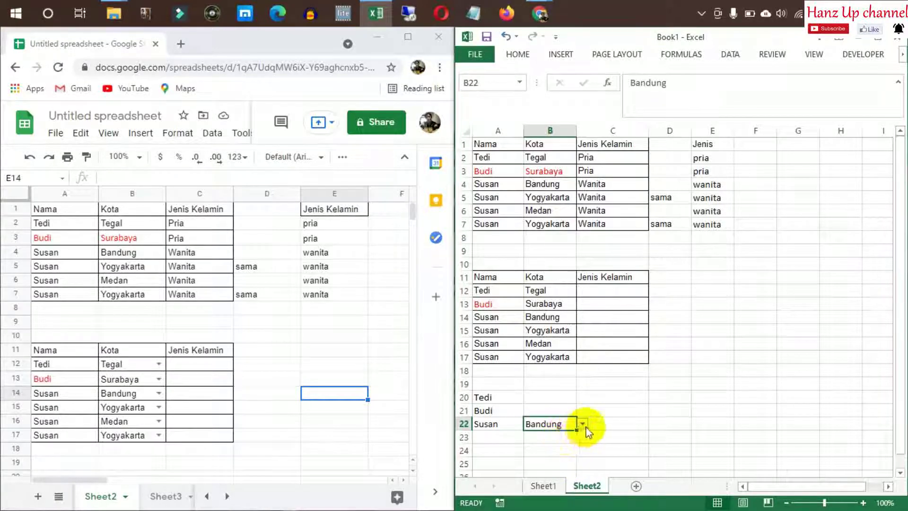
left_click(583, 424)
left_click(560, 444)
left_click(582, 424)
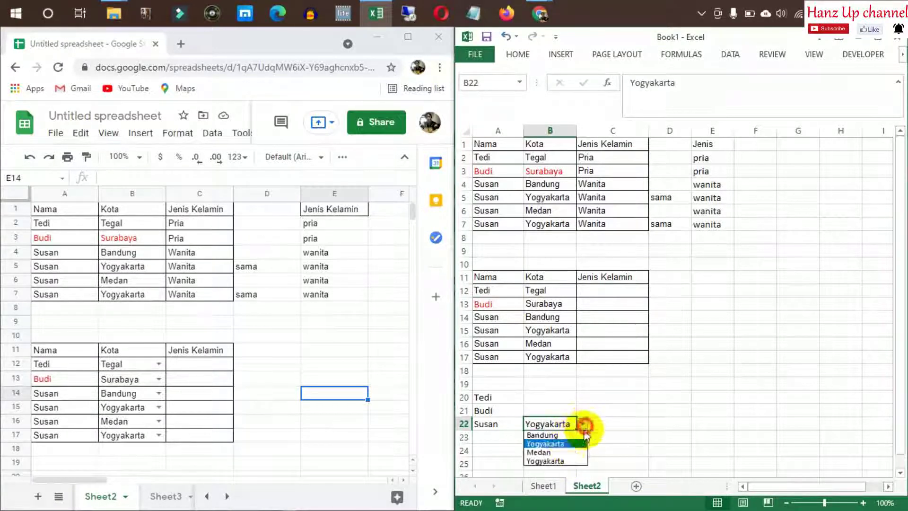
left_click(560, 452)
left_click(619, 436)
left_click(679, 424)
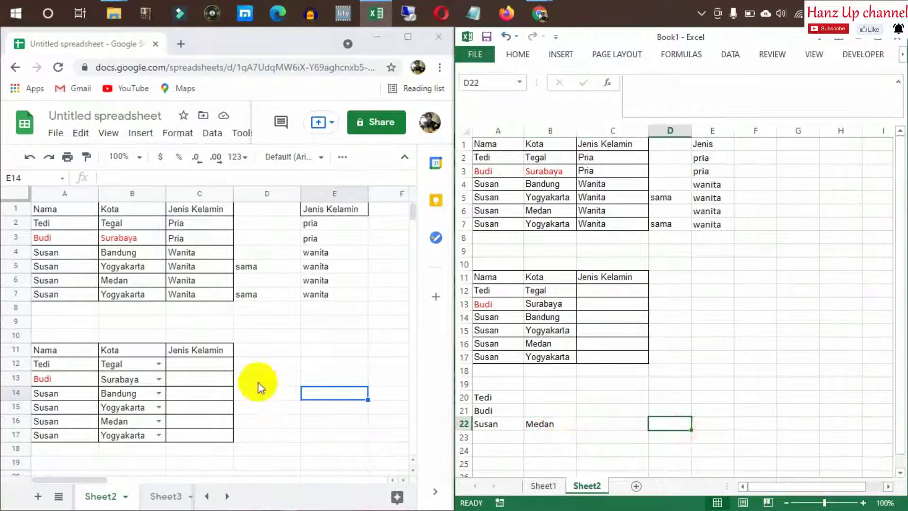
left_click(265, 392)
left_click(226, 355)
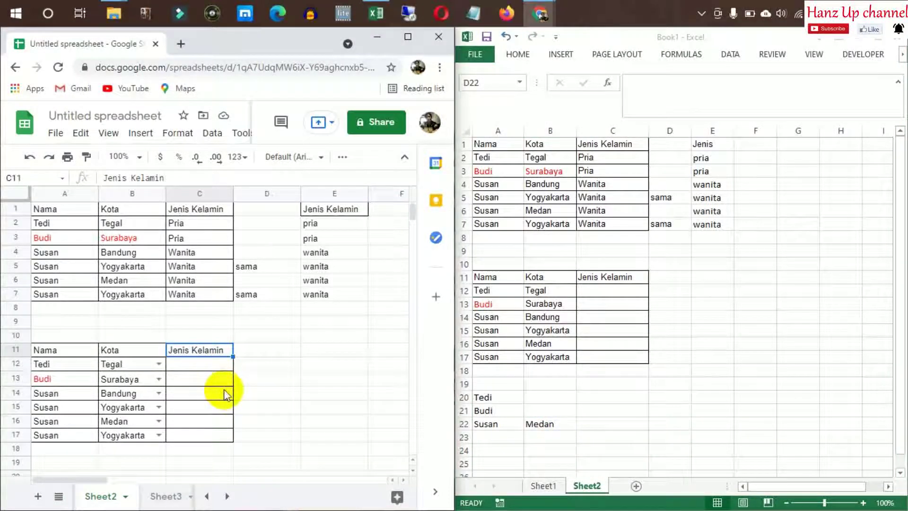
Select the Kota cells B4:B7 (Bandung, Yogyakarta, Medan, Yogyakarta) in Google Sheets
left_click(268, 390)
left_click(255, 365)
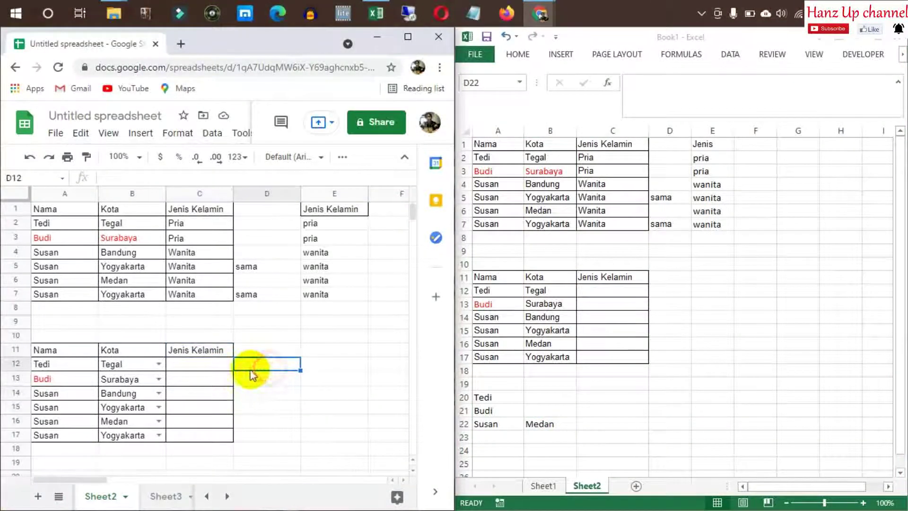
left_click(222, 364)
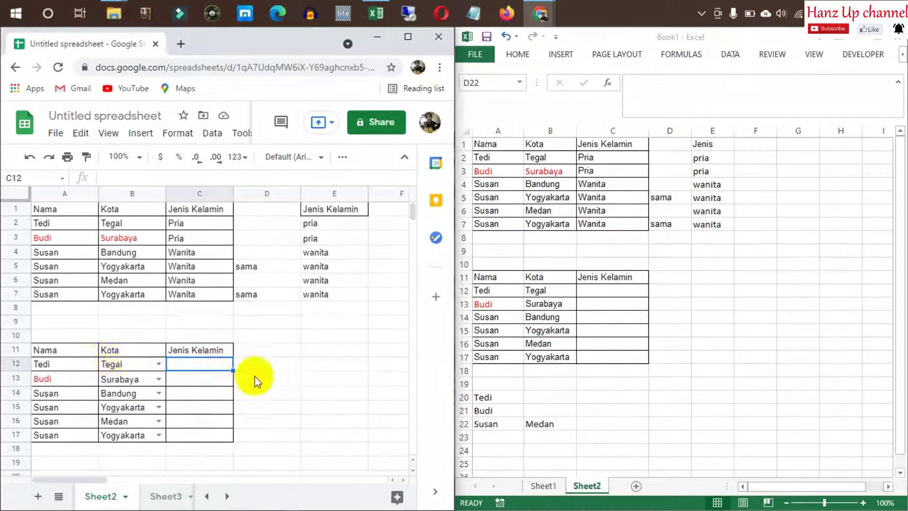
left_click(273, 366)
left_click(308, 377)
left_click(320, 391)
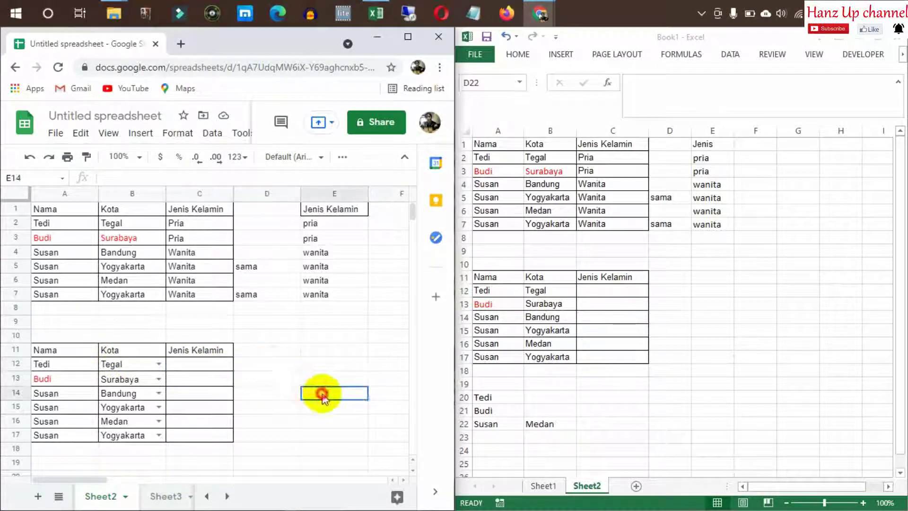
left_click(71, 393)
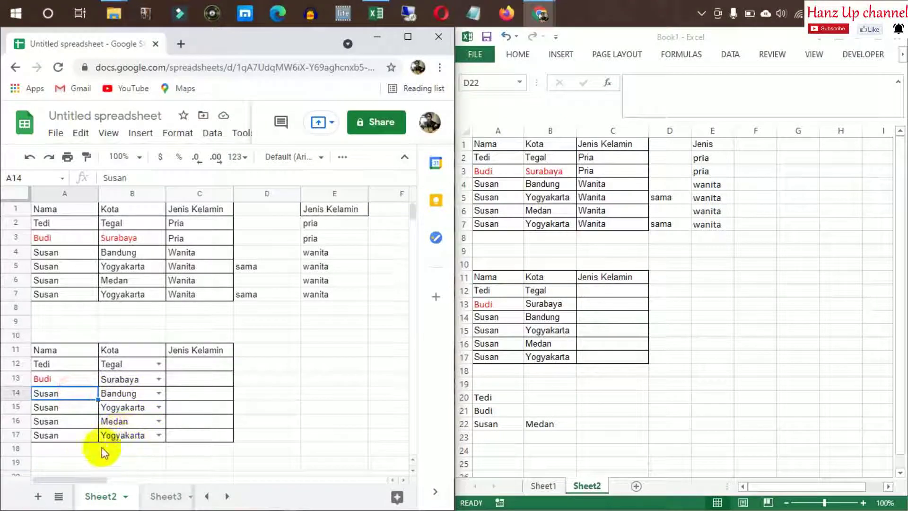
left_click(61, 435, "shift")
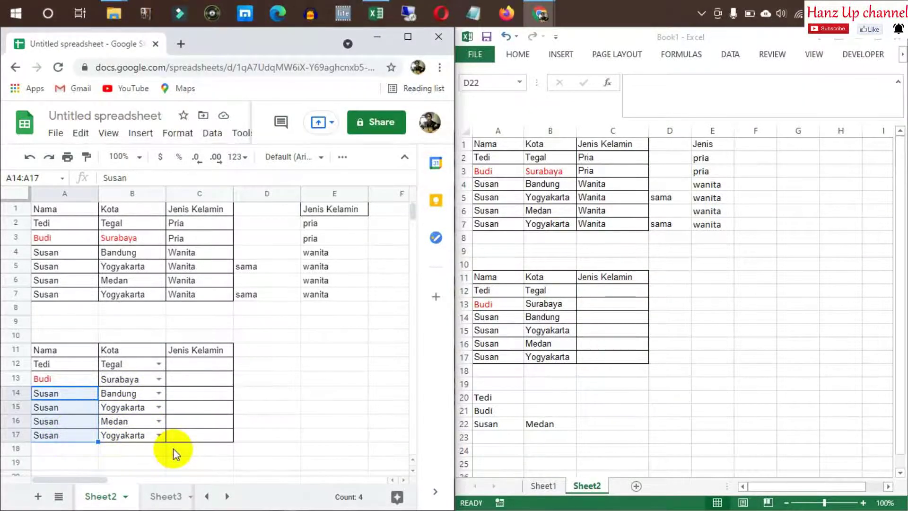
left_click(118, 393)
left_click_drag(118, 252, 126, 295)
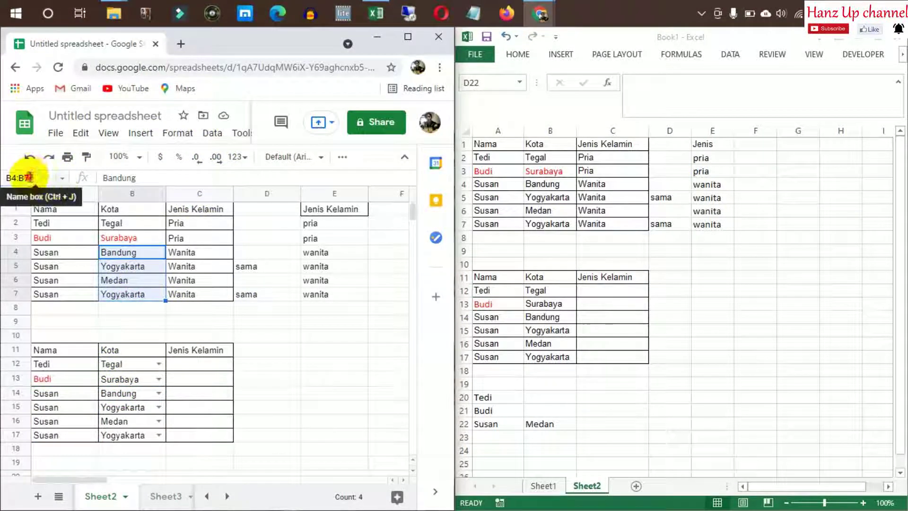
Enter the A22 person's name in the Name box as the range name, then verify it
left_click(24, 177)
type("susan")
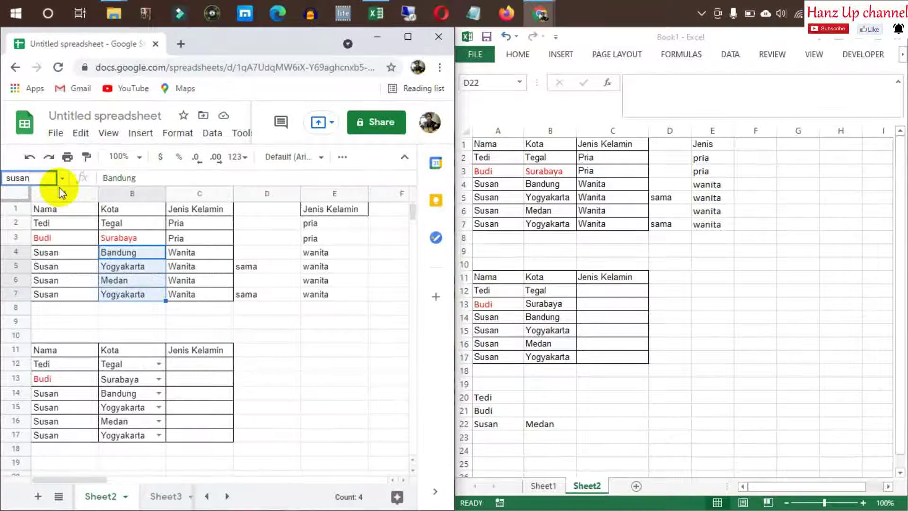
left_click(8, 177)
key("BackSpace")
type("S")
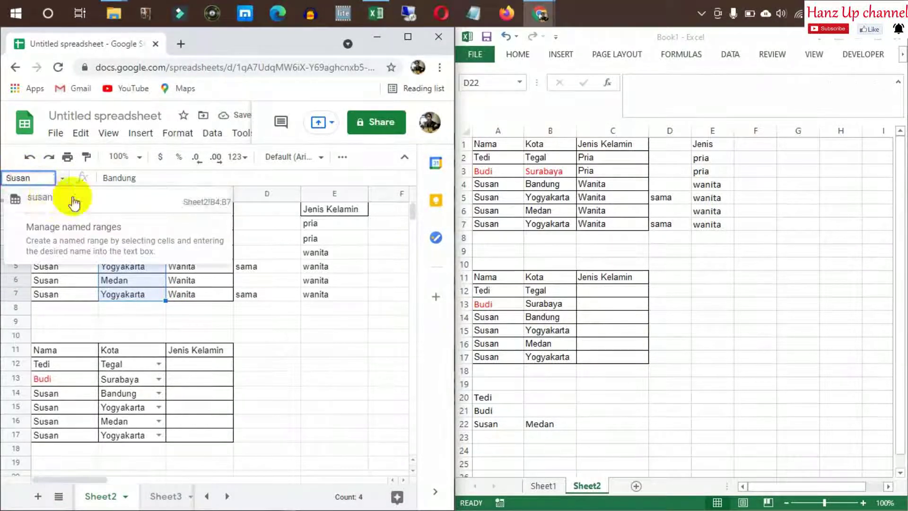
left_click(32, 200)
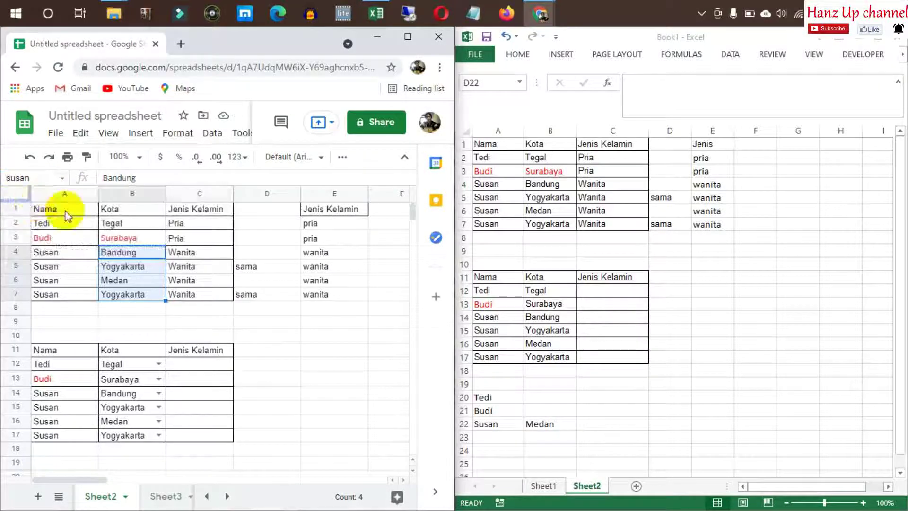
left_click(323, 367)
left_click(304, 393)
left_click(316, 378)
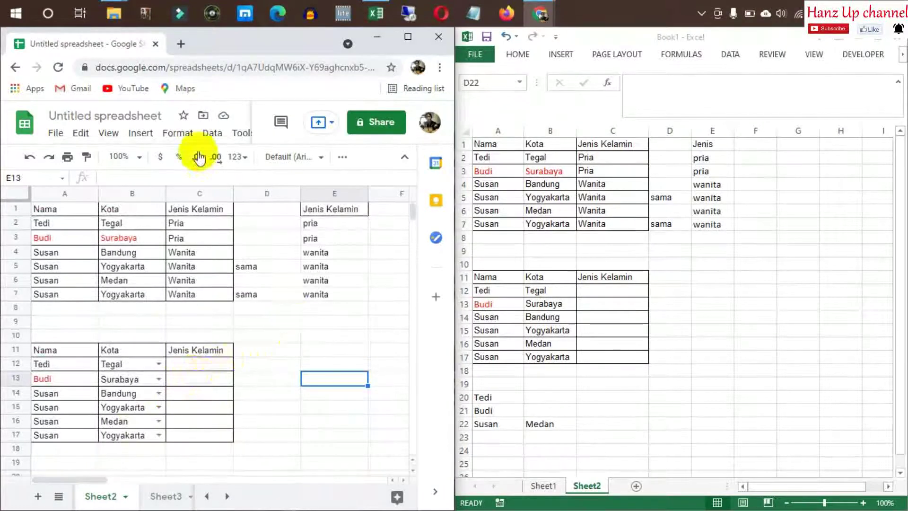
Zoom the Google sheet to 90% and select Tedi and Budi in A12:A13
left_click(138, 160)
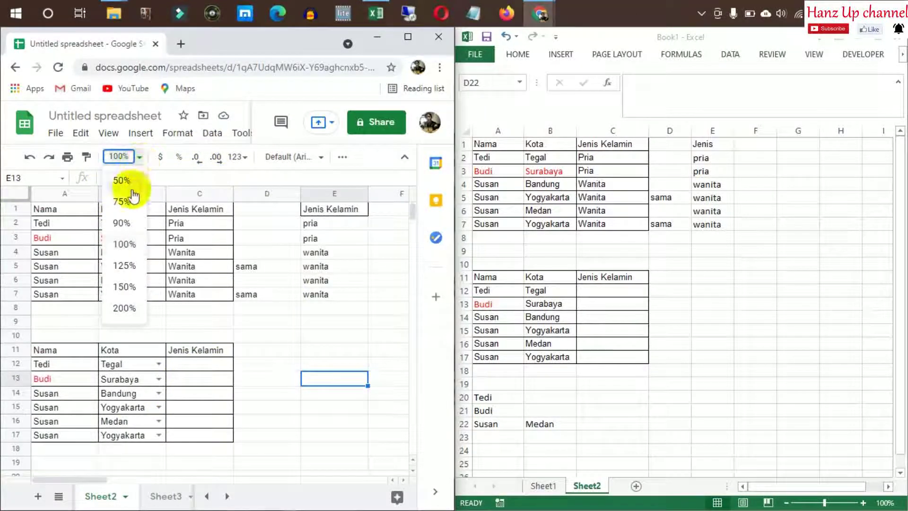
left_click(122, 223)
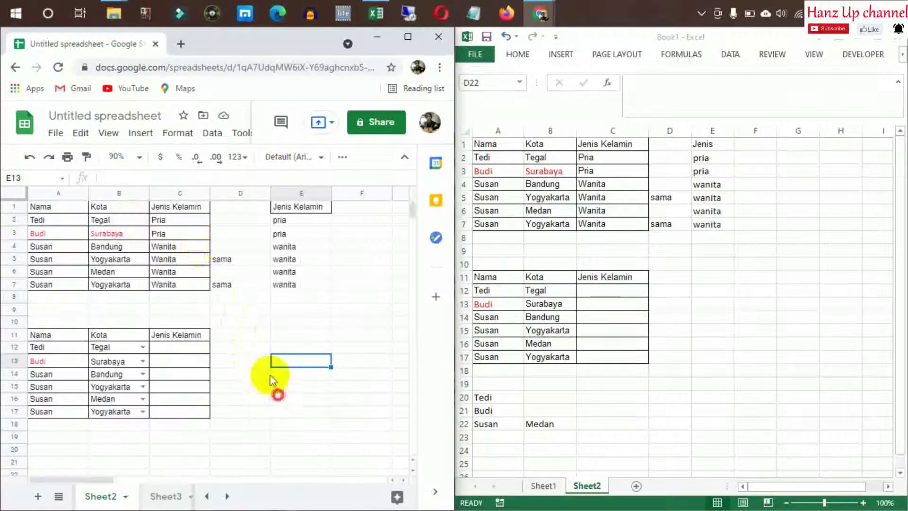
left_click(43, 347)
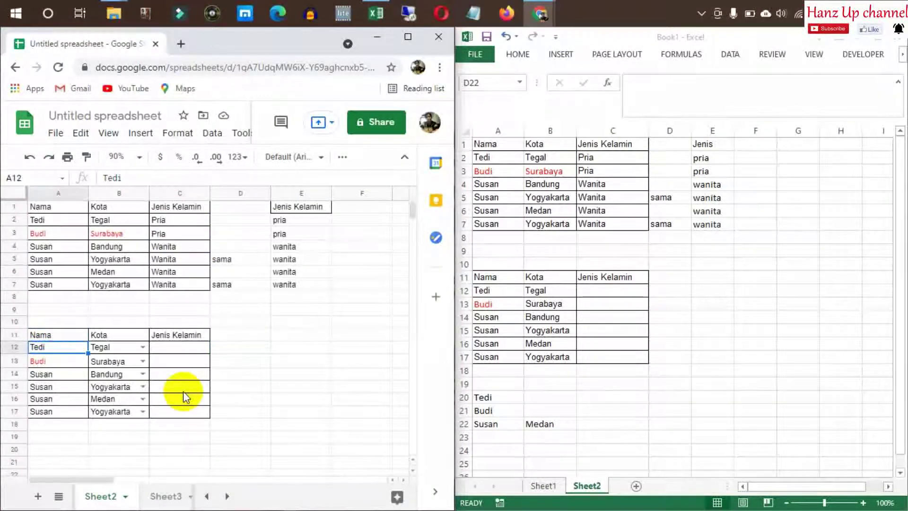
key("Down")
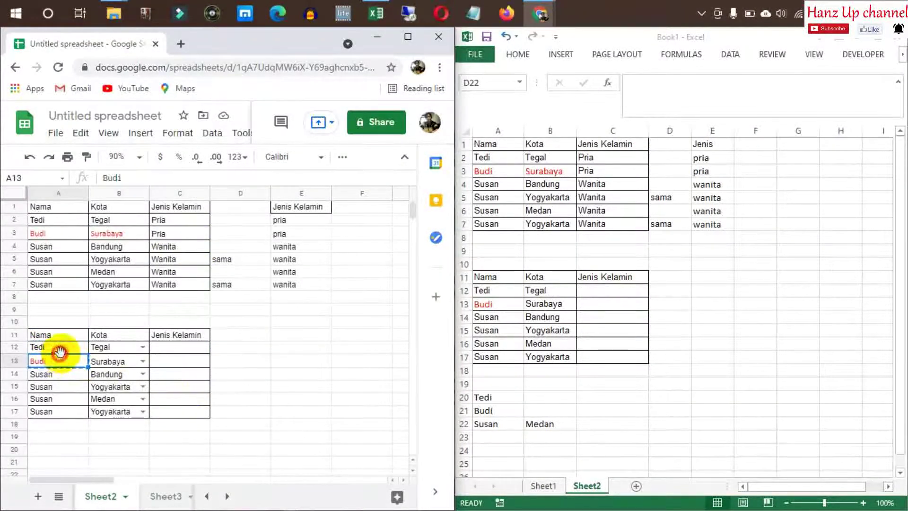
Copy Tedi, Budi and Susan from Excel A20:A22 and paste them into Sheets at A20
left_click(489, 401)
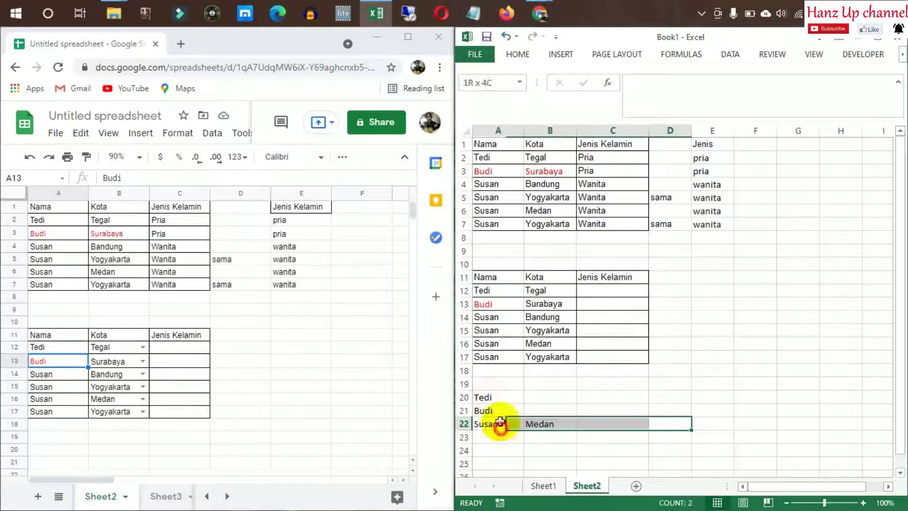
left_click_drag(486, 398, 500, 423)
key("ctrl+c")
left_click(304, 424)
left_click(35, 450)
key("ctrl+v")
Dismiss the paste options and cancel the stray formula started in B22
scroll(172, 390, "down", 1)
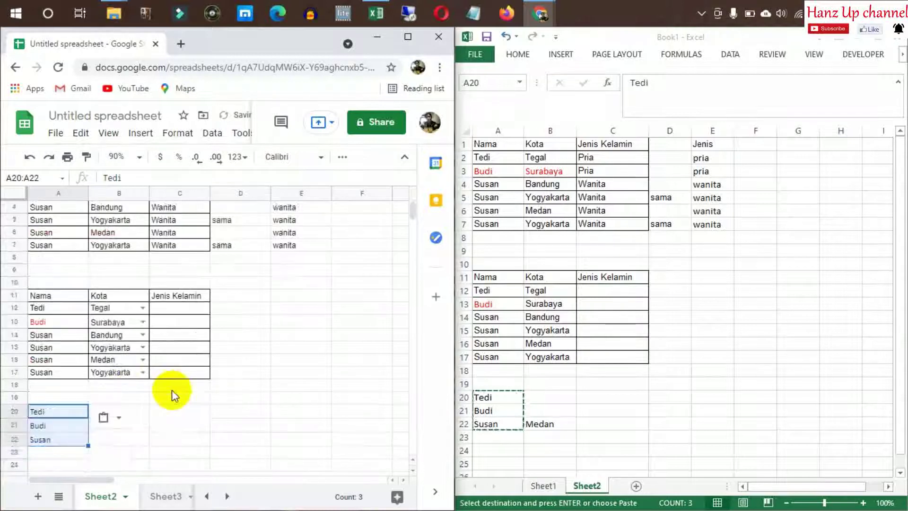
left_click(118, 417)
left_click(189, 428)
left_click(128, 399)
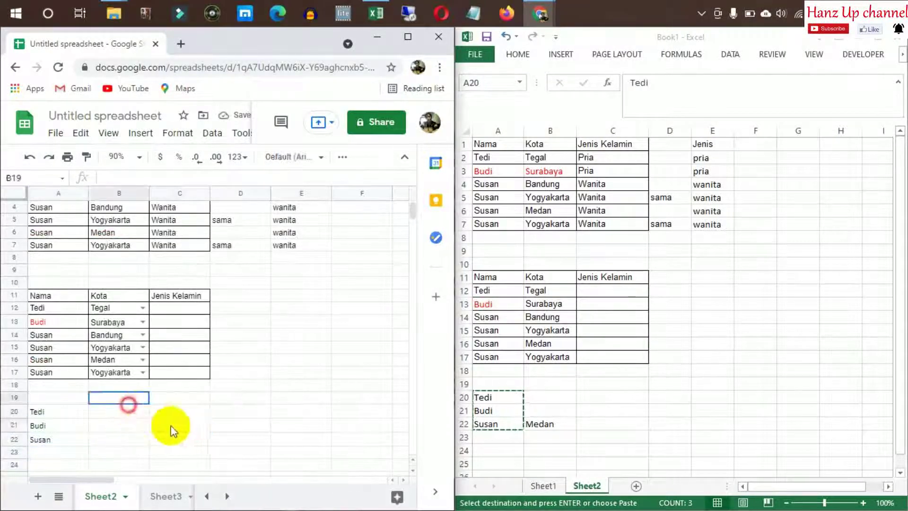
key("Down")
key("Down")
key("Down")
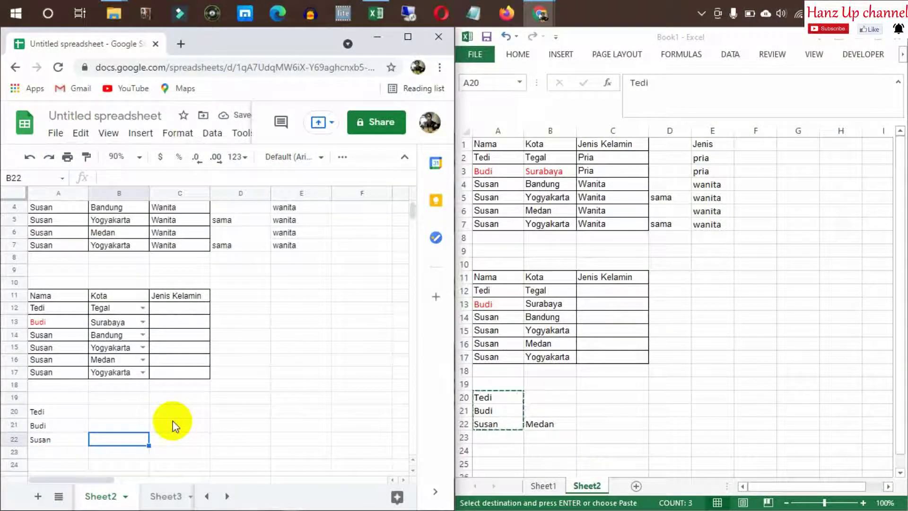
key("Escape")
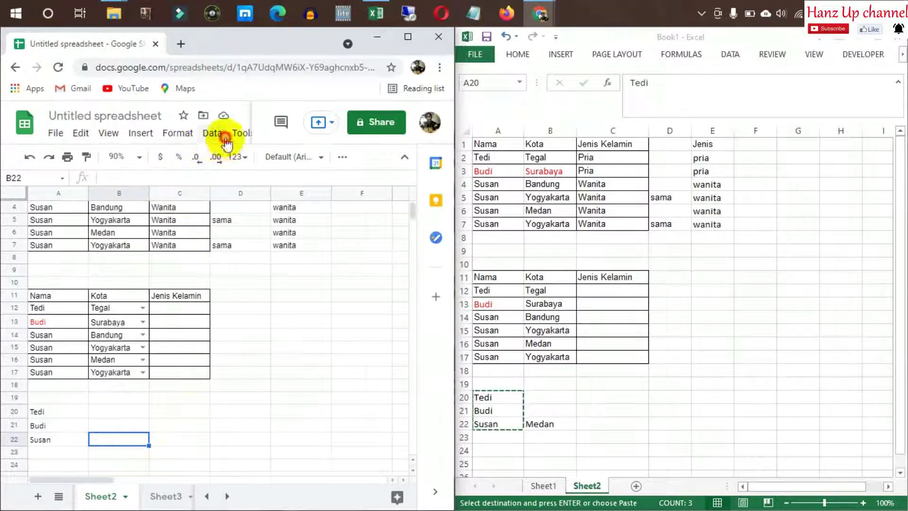
left_click(212, 133)
left_click(246, 242)
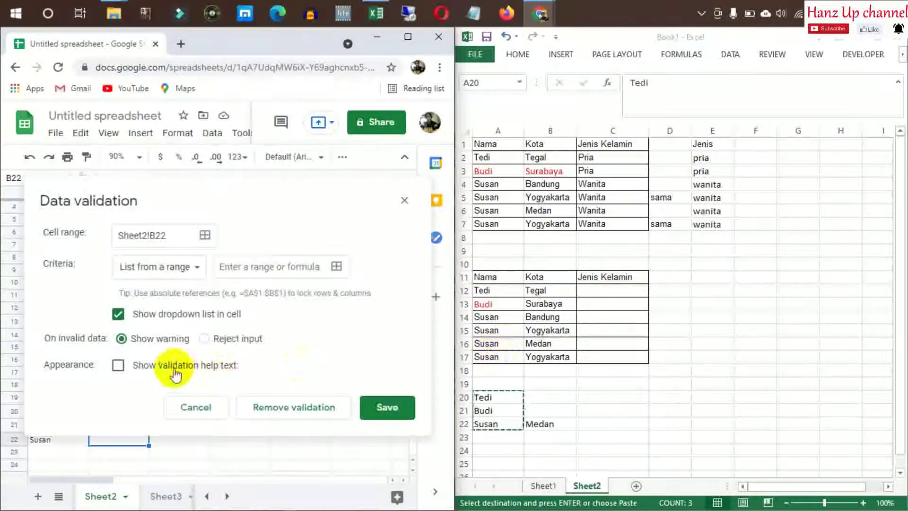
left_click(243, 266)
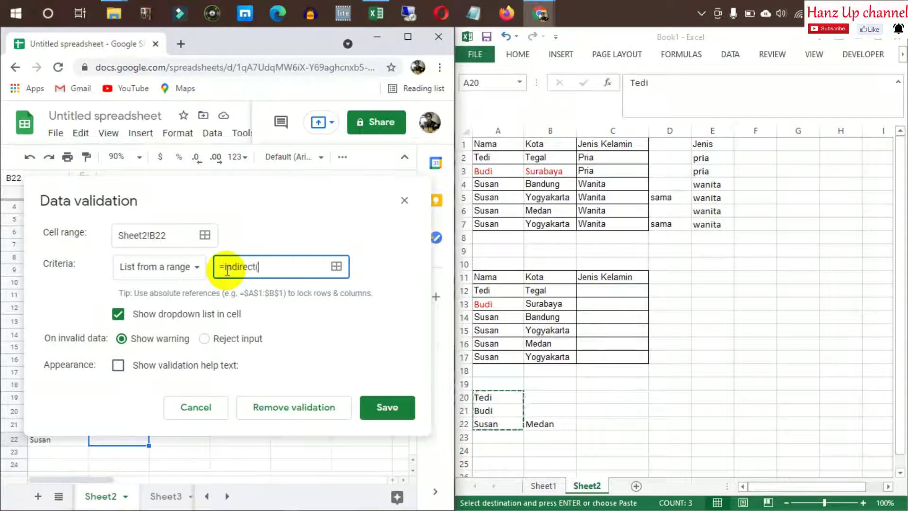
left_click_drag(125, 190, 389, 179)
left_click_drag(236, 172, 207, 109)
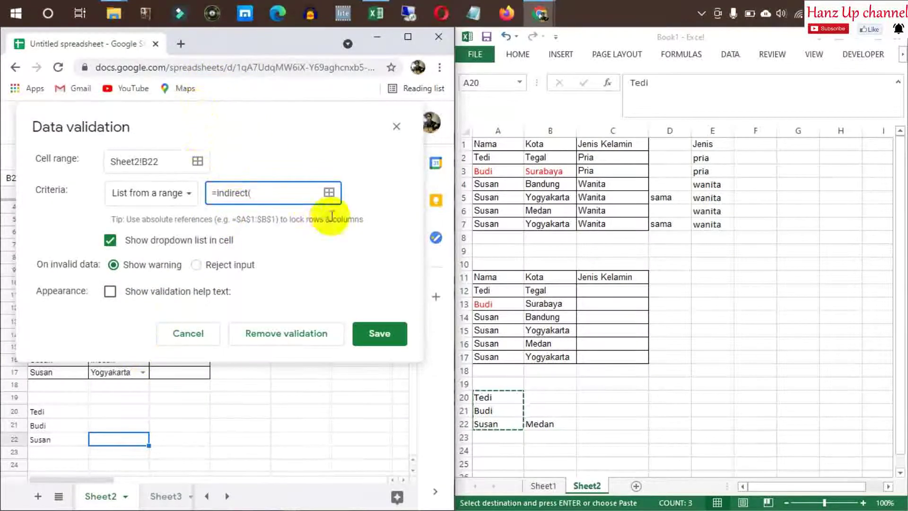
left_click(328, 192)
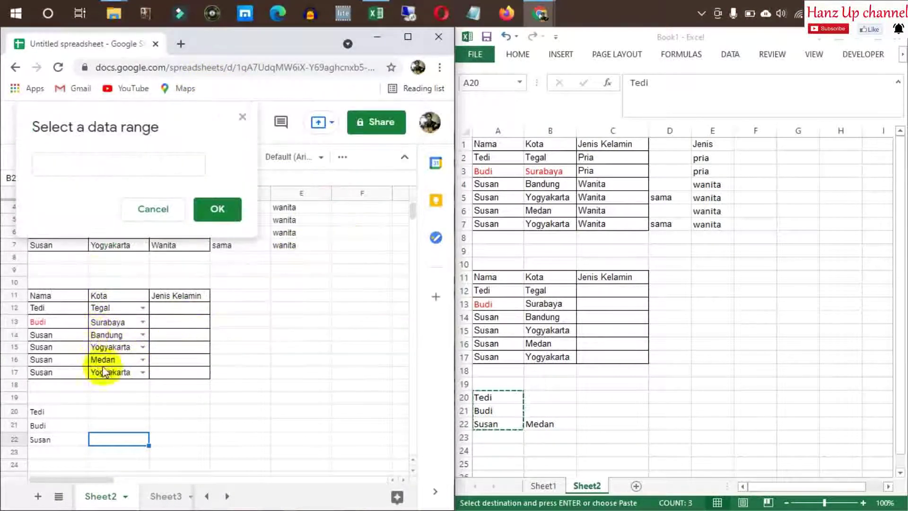
left_click(54, 437)
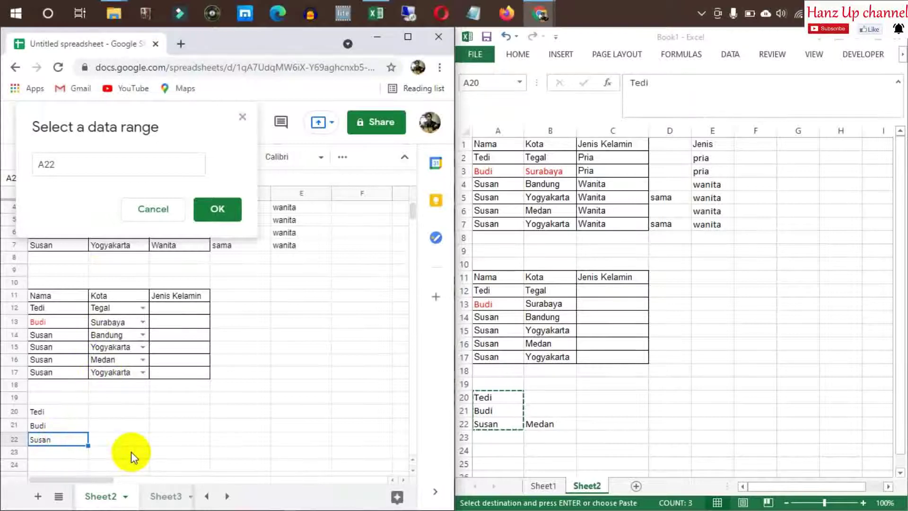
left_click(153, 208)
left_click(275, 267)
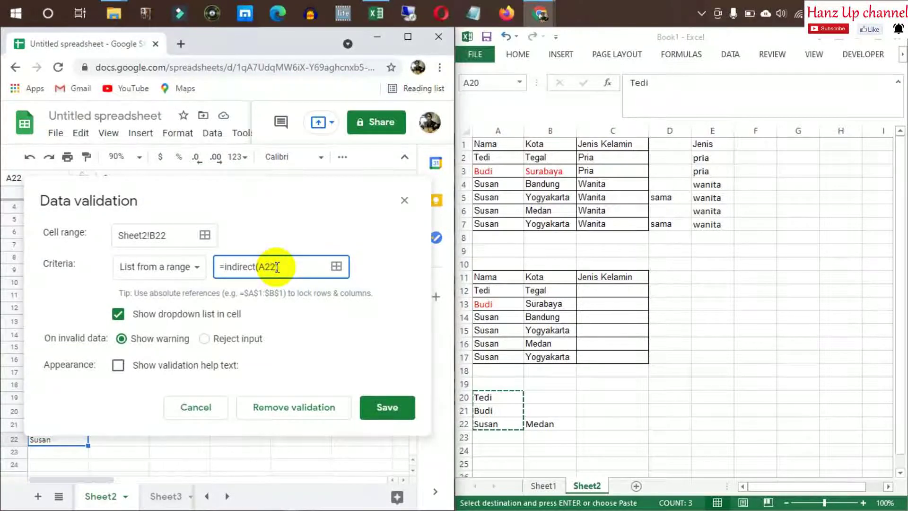
left_click(387, 408)
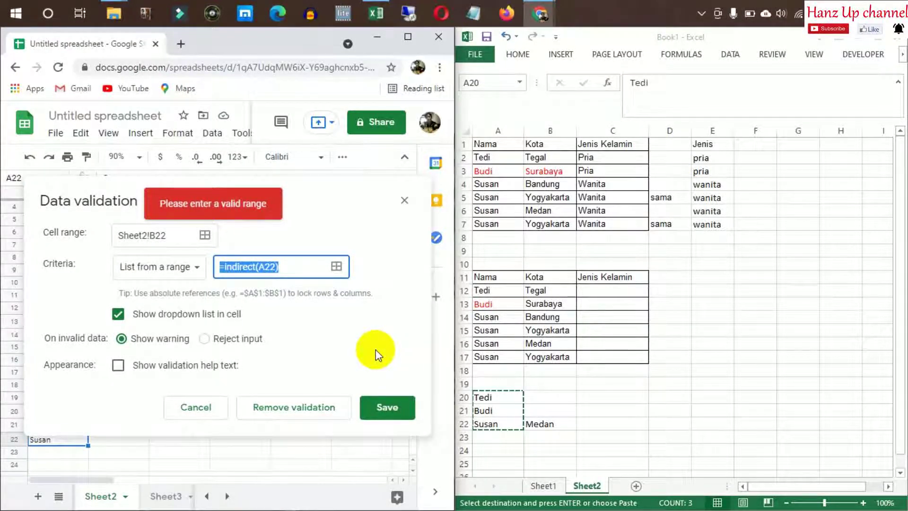
left_click(405, 201)
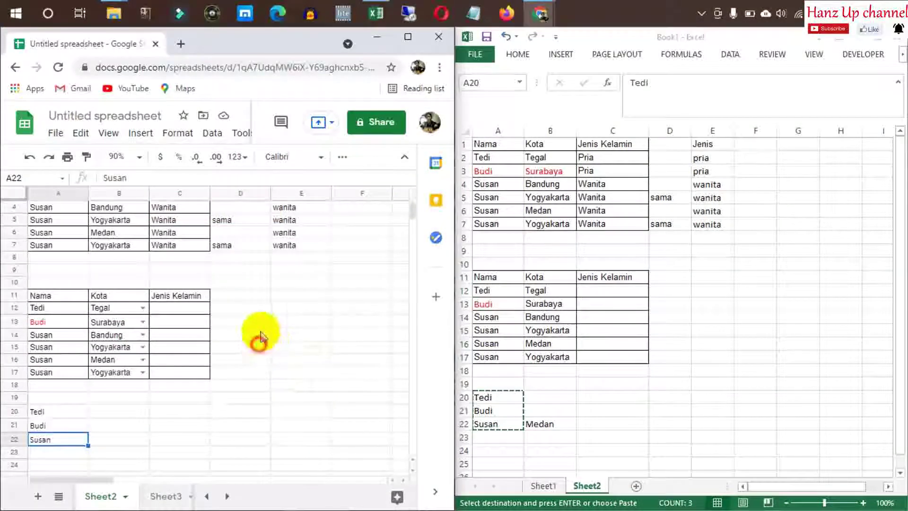
left_click(240, 297)
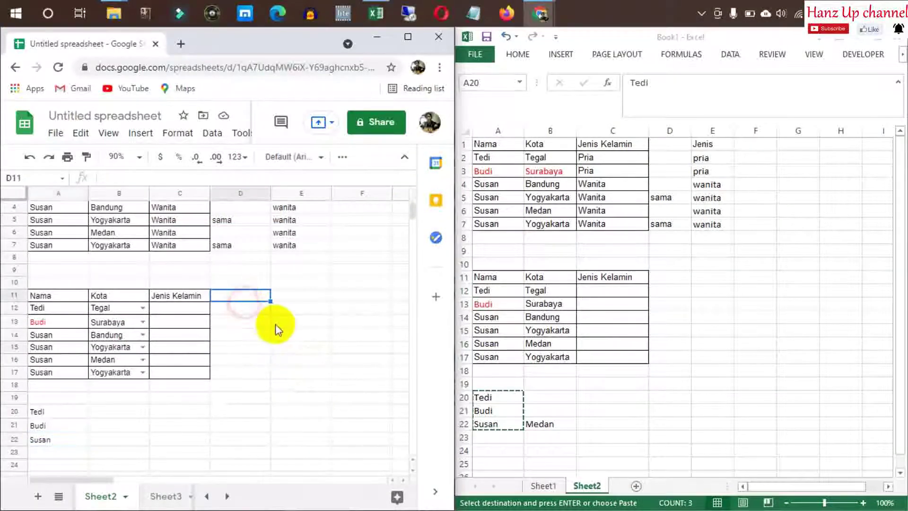
Enter =INDIRECT(A14) in D20 to list Susan's cities: Bandung, Yogyakarta, Medan, Yogyakarta
left_click(240, 411)
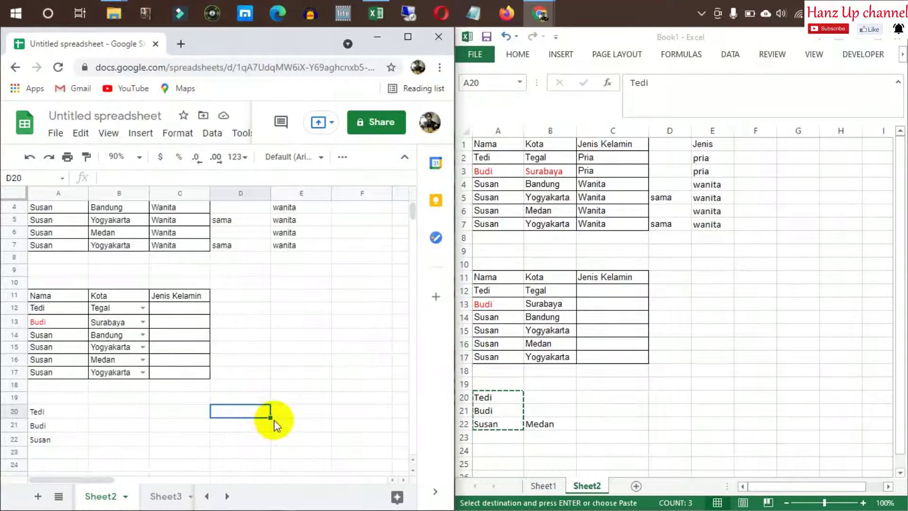
type("=indirect")
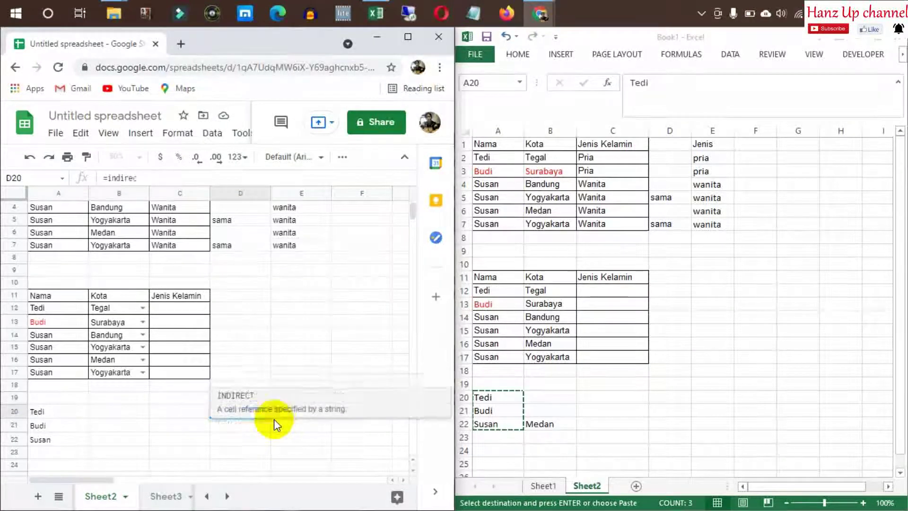
type("(")
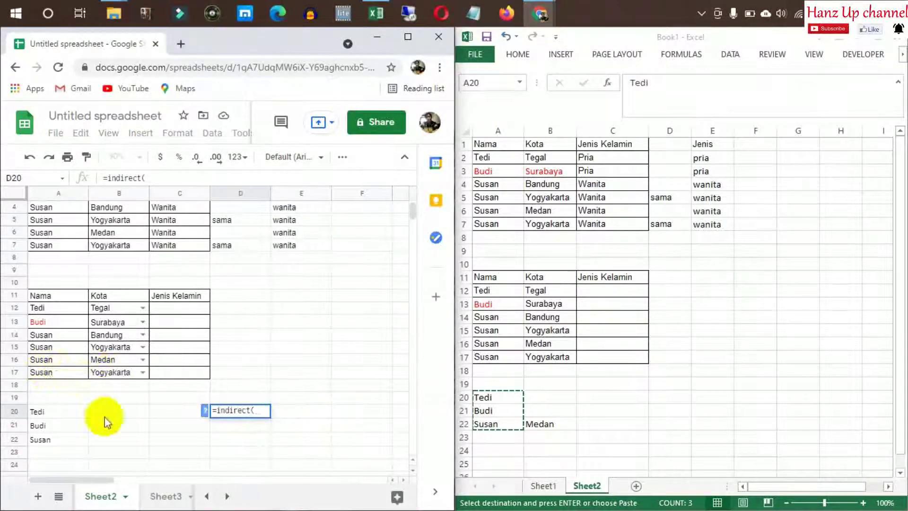
left_click(60, 336)
key("Return")
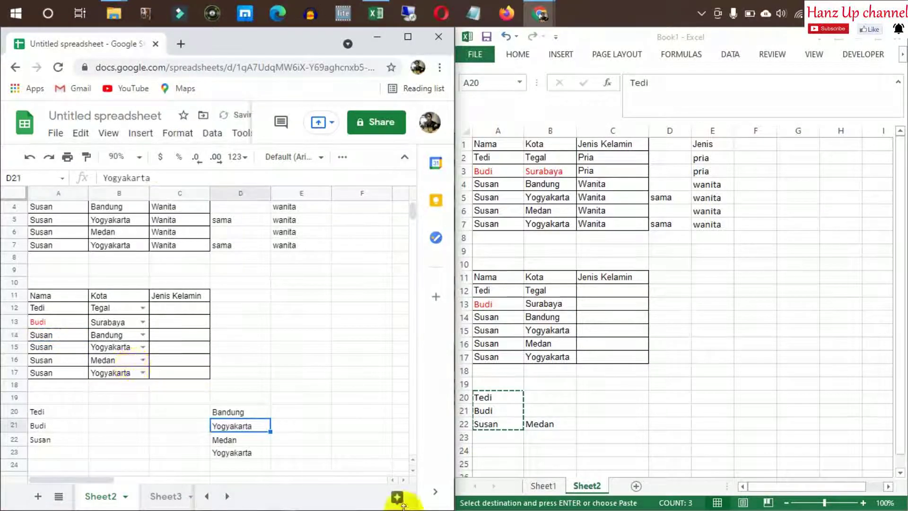
left_click(285, 373)
left_click(233, 390)
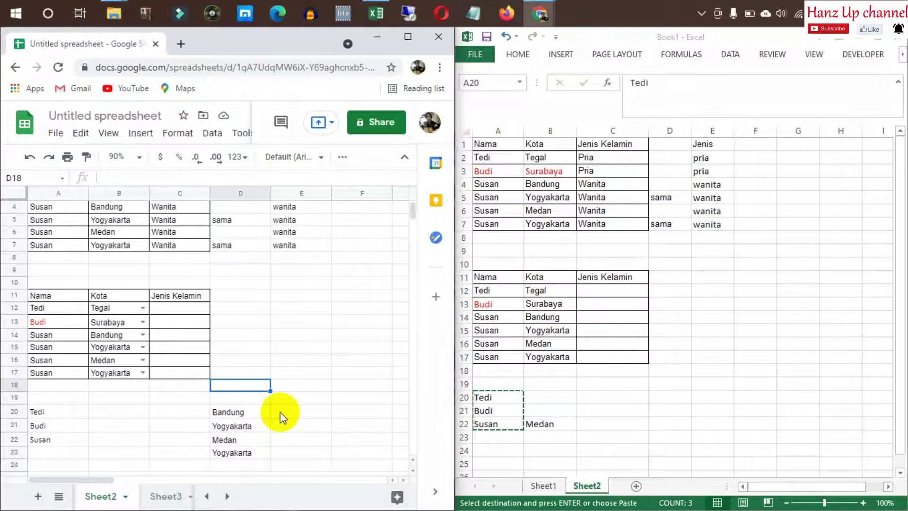
Add a new blank Sheet4 and move its tab after Sheet3
left_click(254, 411)
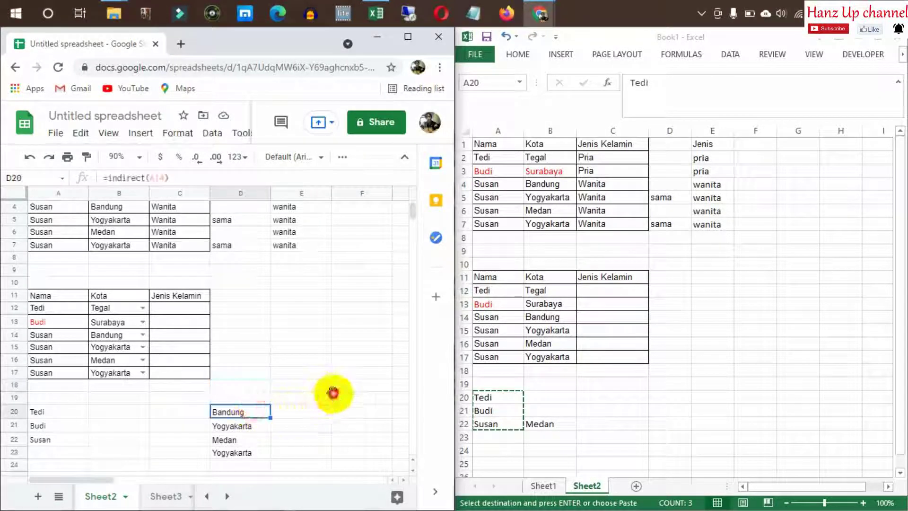
left_click(337, 397)
left_click(37, 497)
left_click(157, 496)
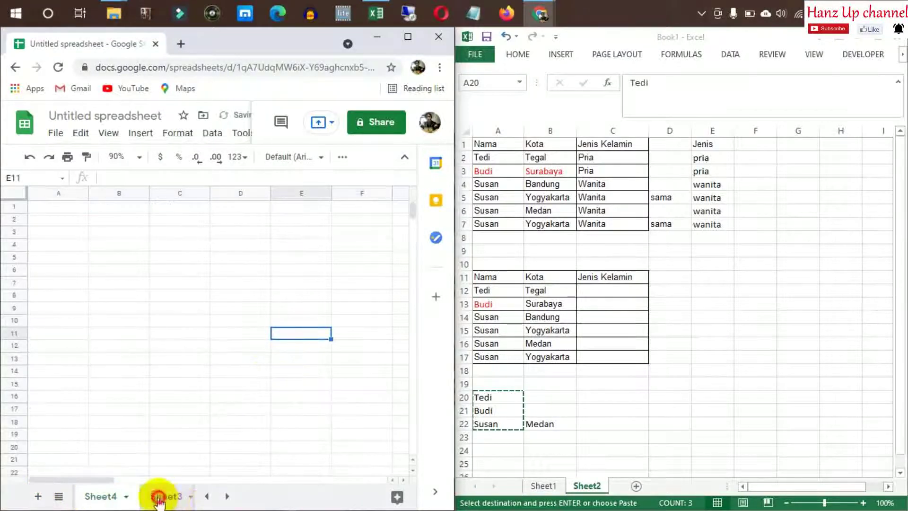
left_click(83, 494)
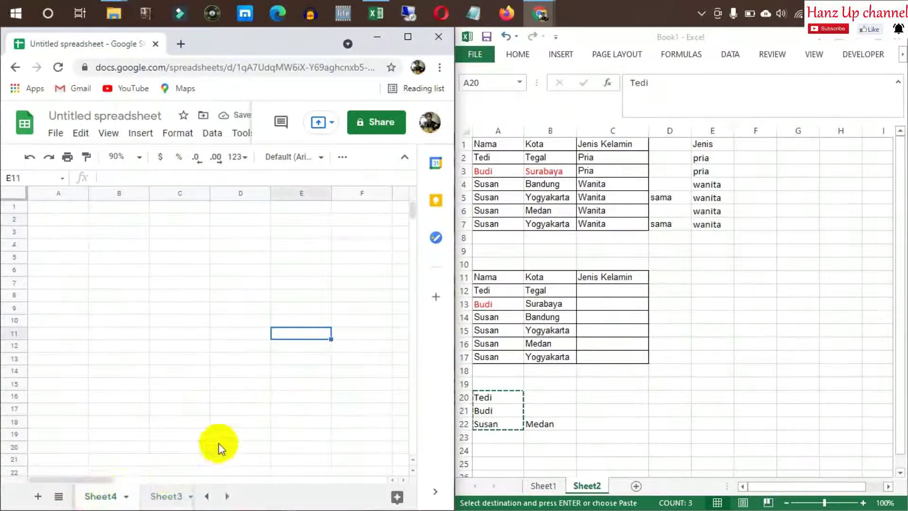
left_click(171, 496)
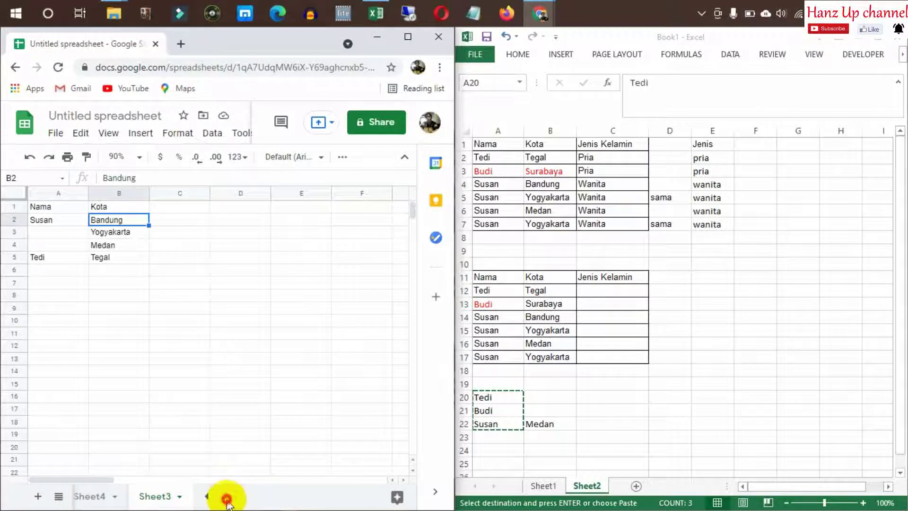
left_click(91, 494)
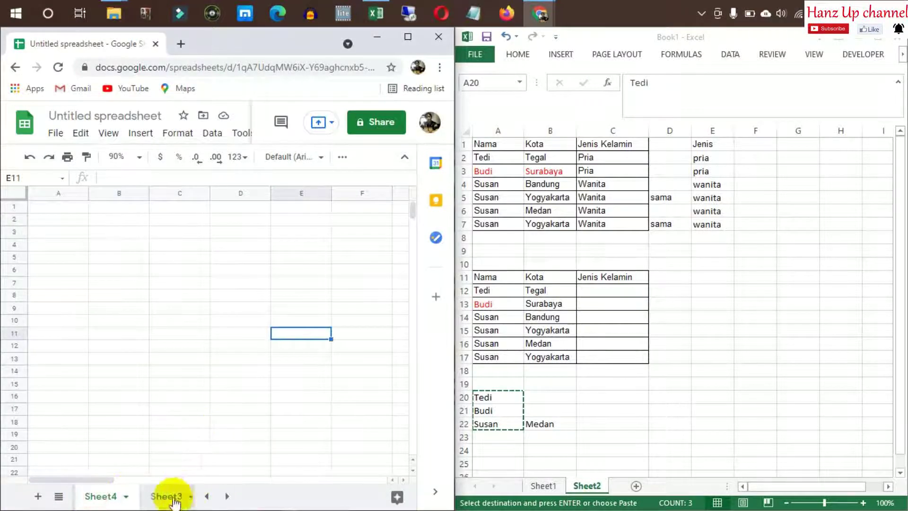
left_click(207, 495)
left_click(227, 495)
left_click_drag(99, 497, 173, 494)
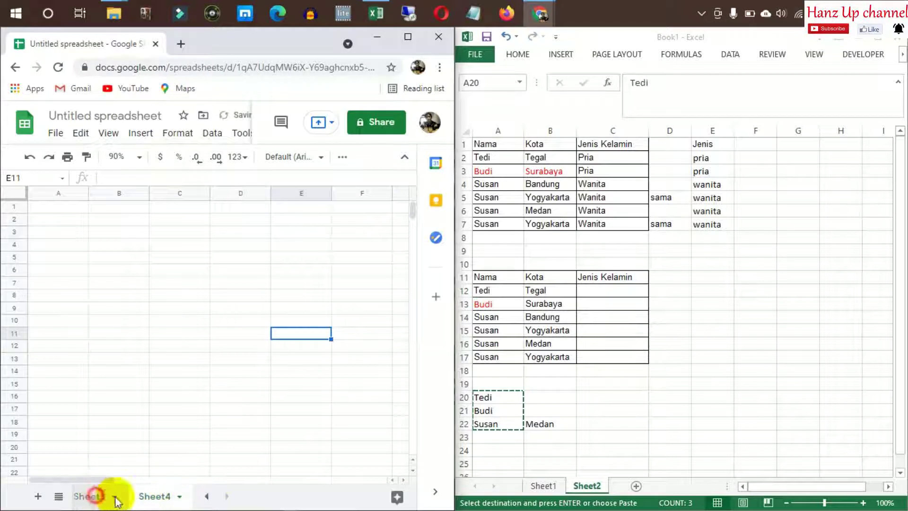
left_click(97, 495)
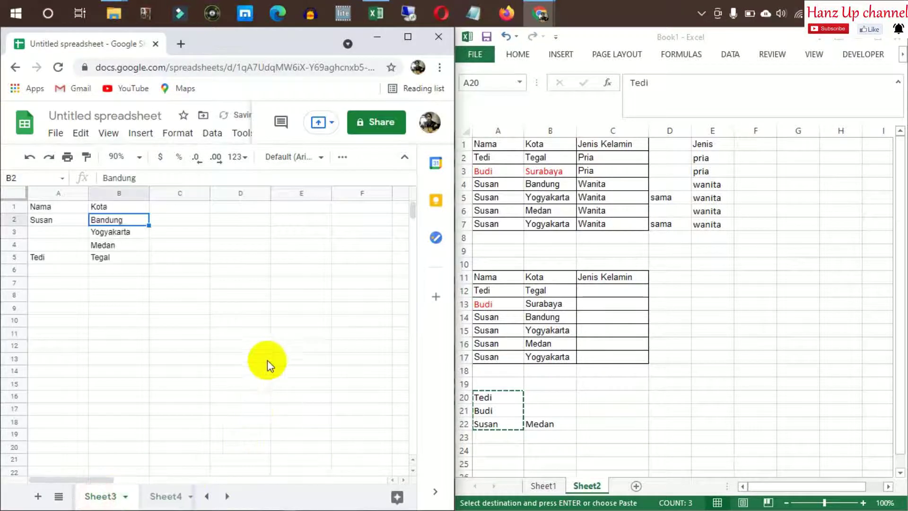
Delete the INDIRECT city results in Sheet2's D20:D23, then go to Sheet4
left_click(207, 496)
left_click(113, 494)
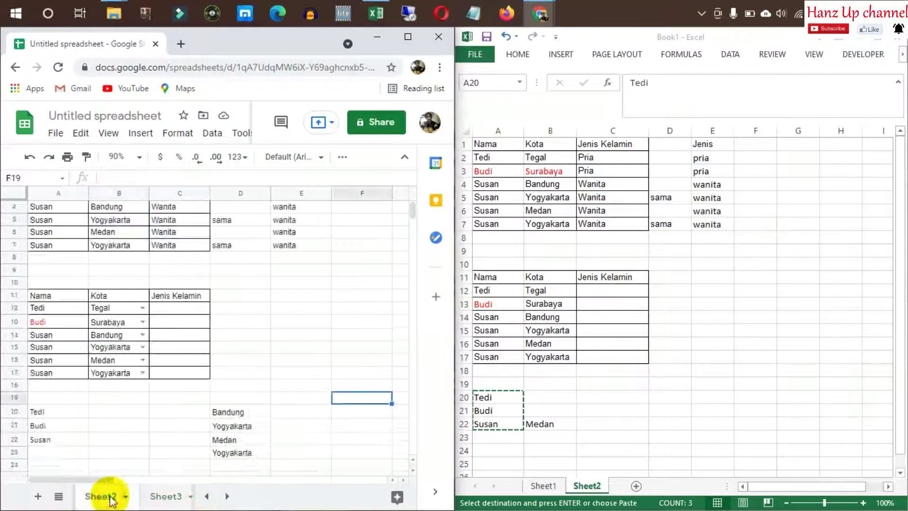
left_click(233, 411)
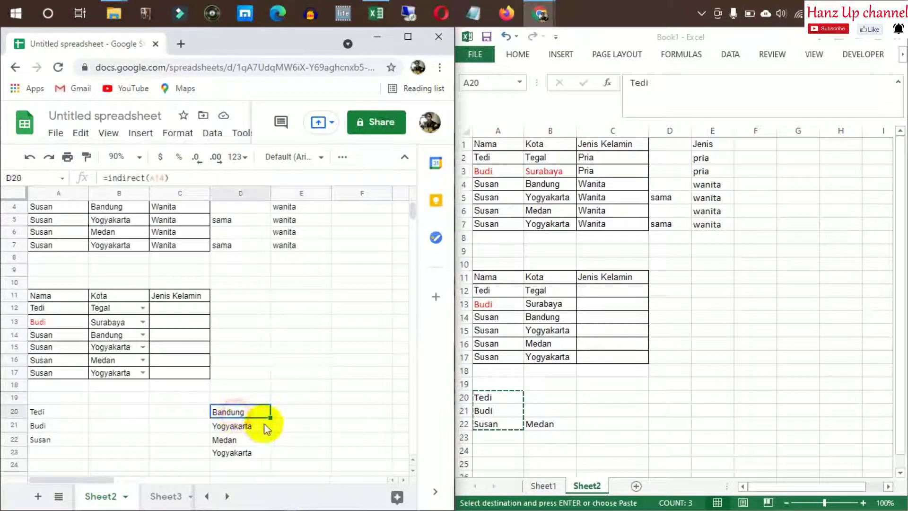
left_click(240, 453, "shift")
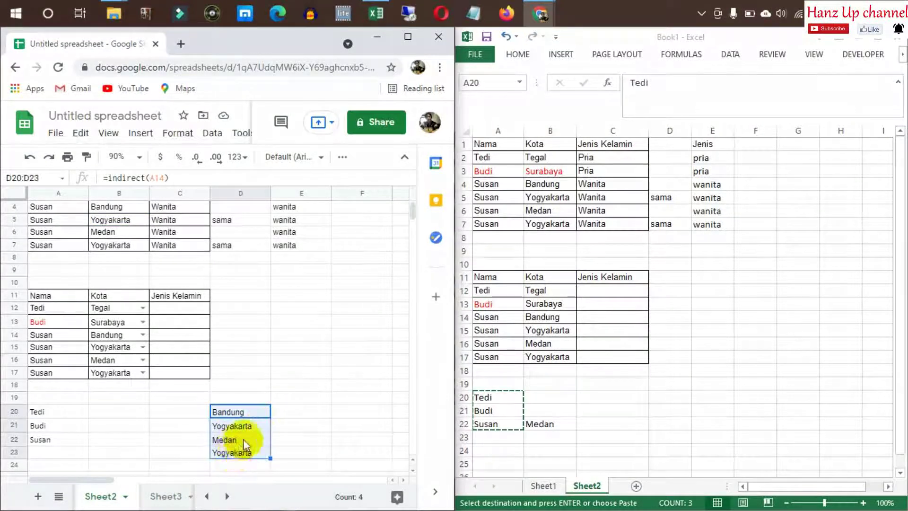
key("Delete")
left_click(292, 363)
left_click(227, 496)
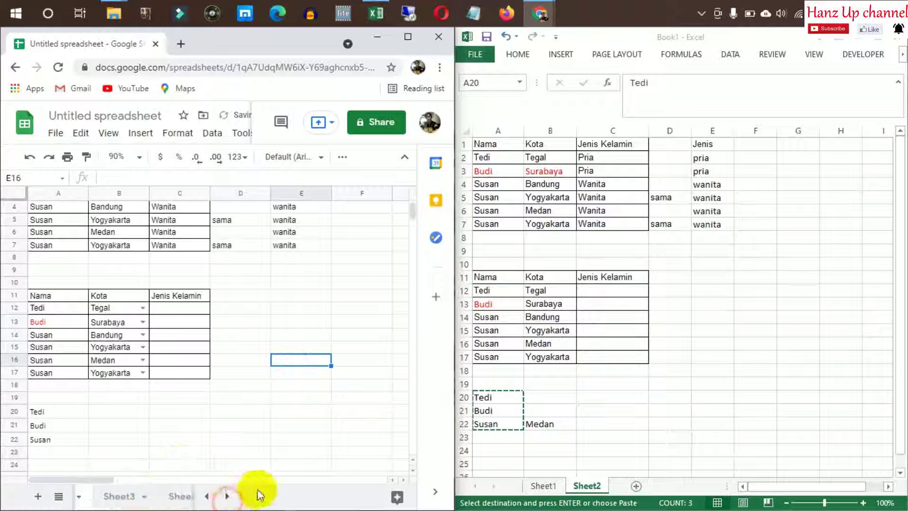
left_click(175, 496)
In Sheet4 A1, enter =INDIRECT(Sheet2!A14) to list Bandung, Yogyakarta, Medan, Yogyakarta
left_click(127, 282)
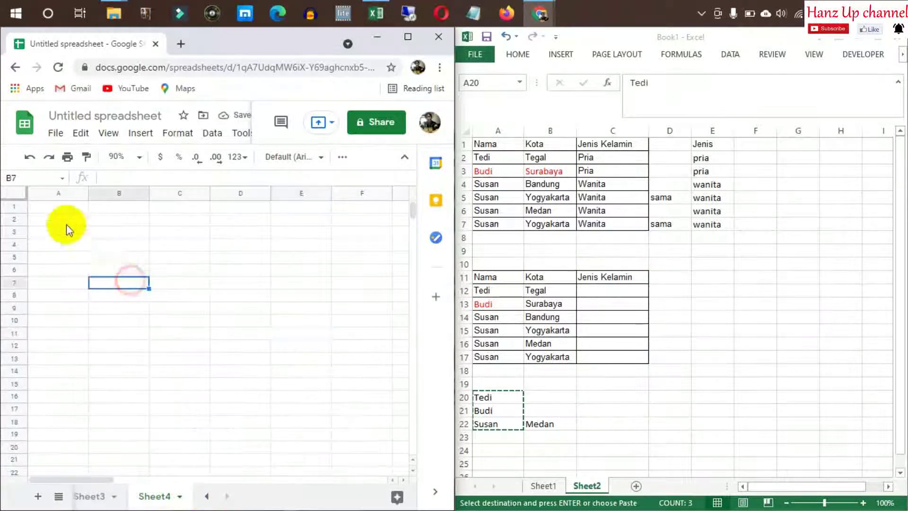
left_click(55, 217)
key("Up")
type("=")
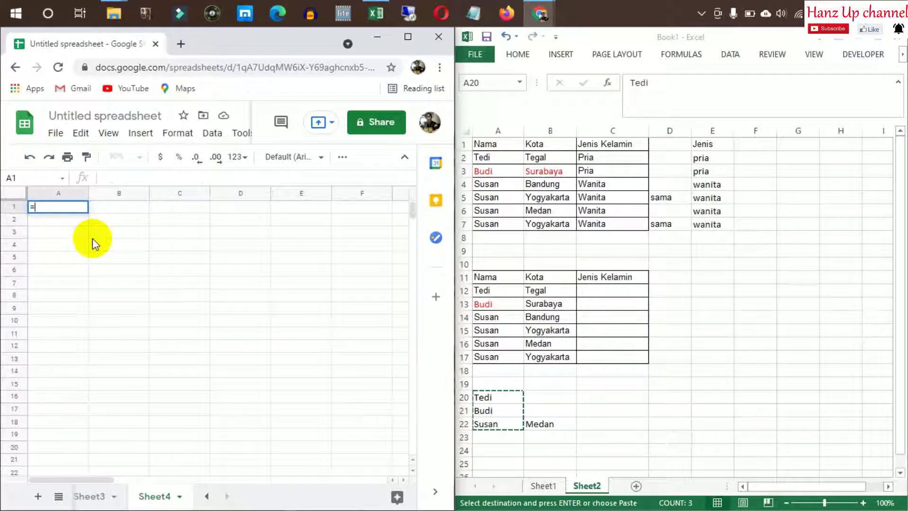
type("indirect(")
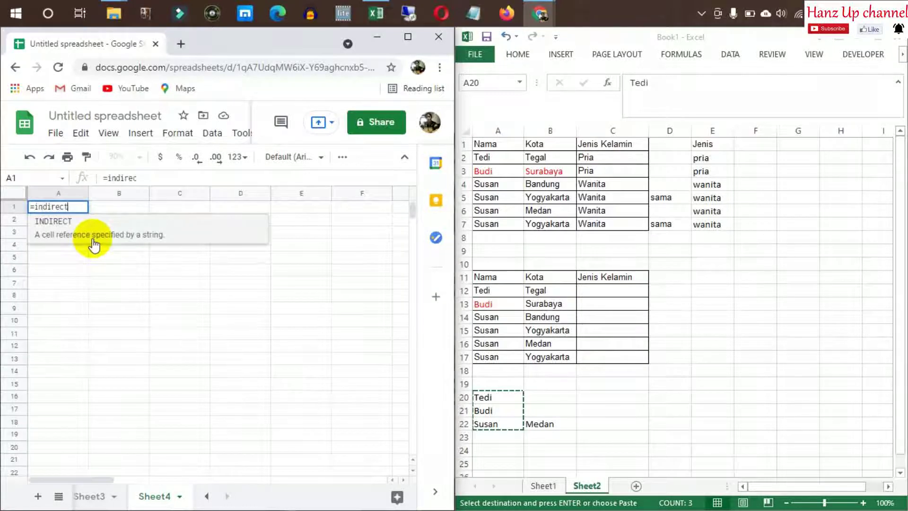
left_click(95, 496)
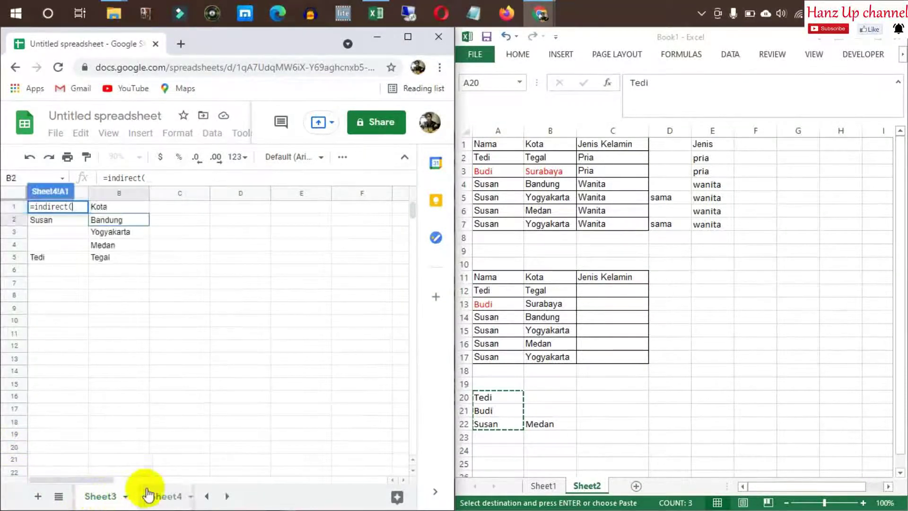
left_click(207, 496)
left_click(106, 502)
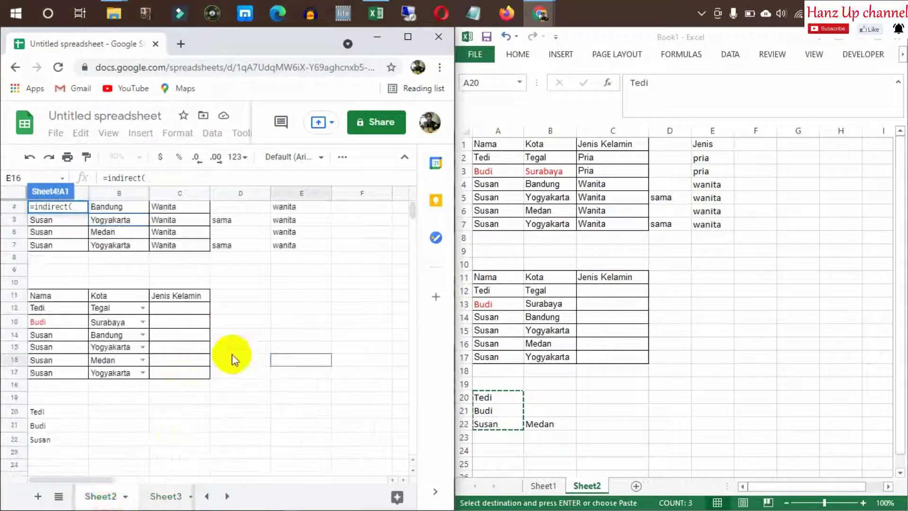
left_click(50, 335)
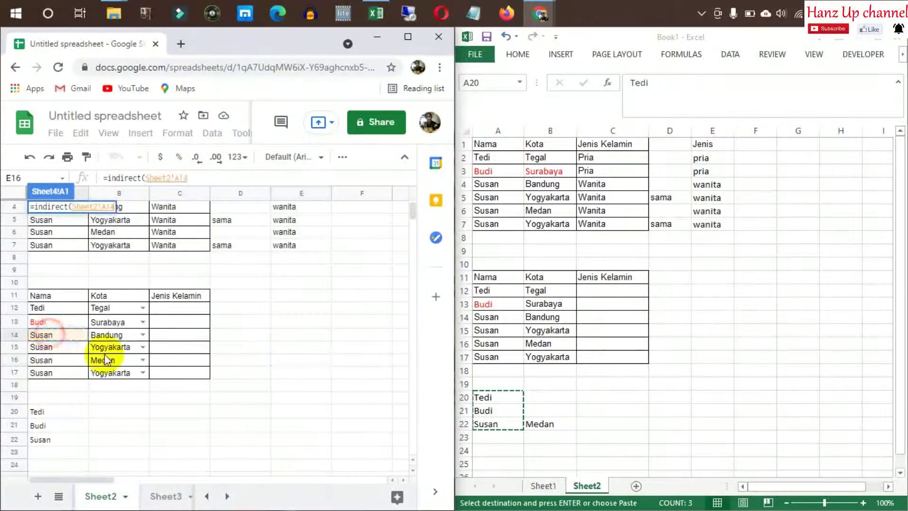
key("Return")
left_click(141, 298)
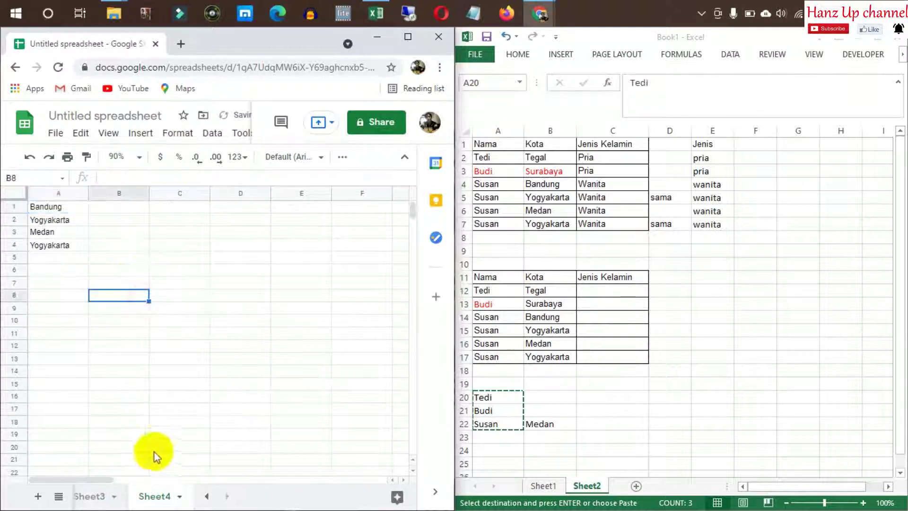
left_click(98, 498)
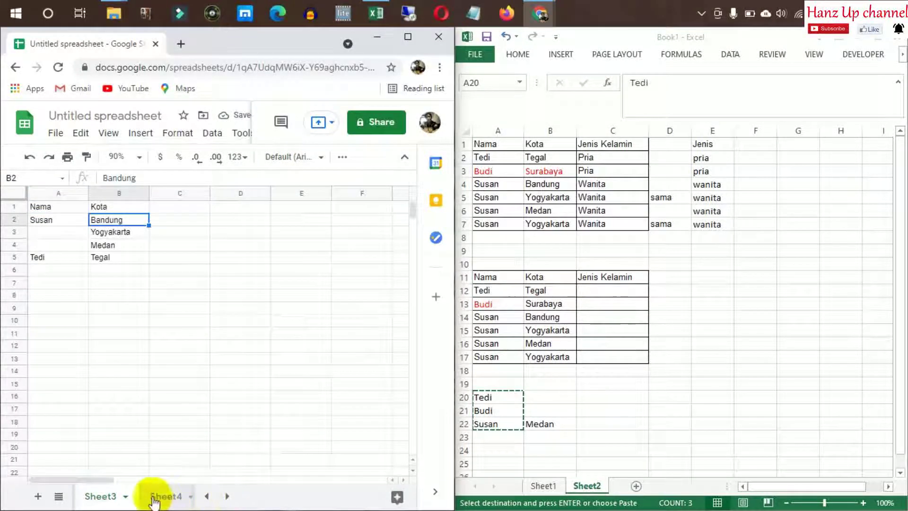
Return to Sheet2, then start and erase an =data formula in B22 beside Susan
left_click(206, 496)
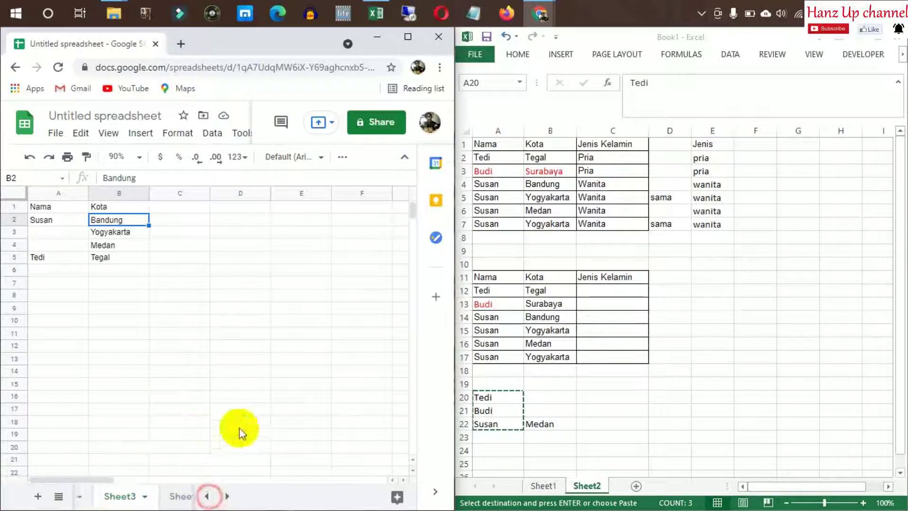
left_click(109, 495)
left_click_drag(90, 424, 113, 432)
left_click(120, 437)
type("=data")
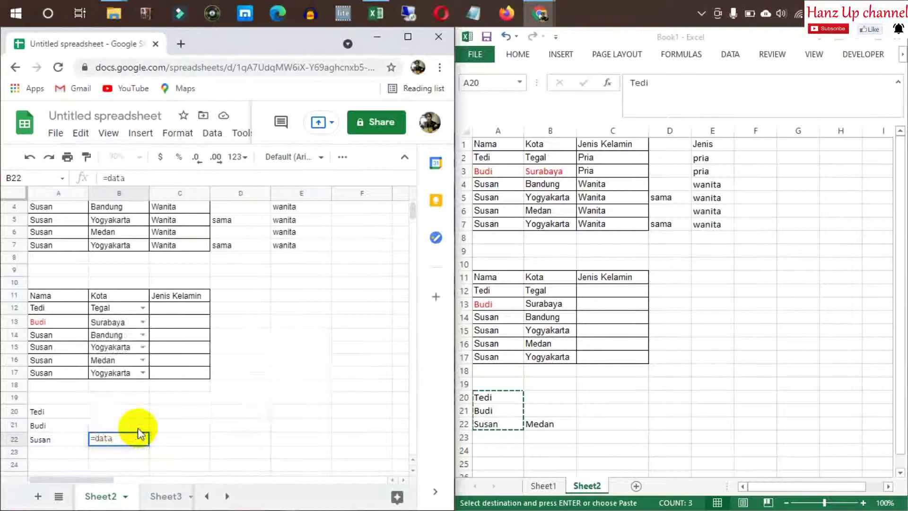
key("BackSpace")
key("BackSpace")
key("BackSpace")
key("BackSpace")
key("BackSpace")
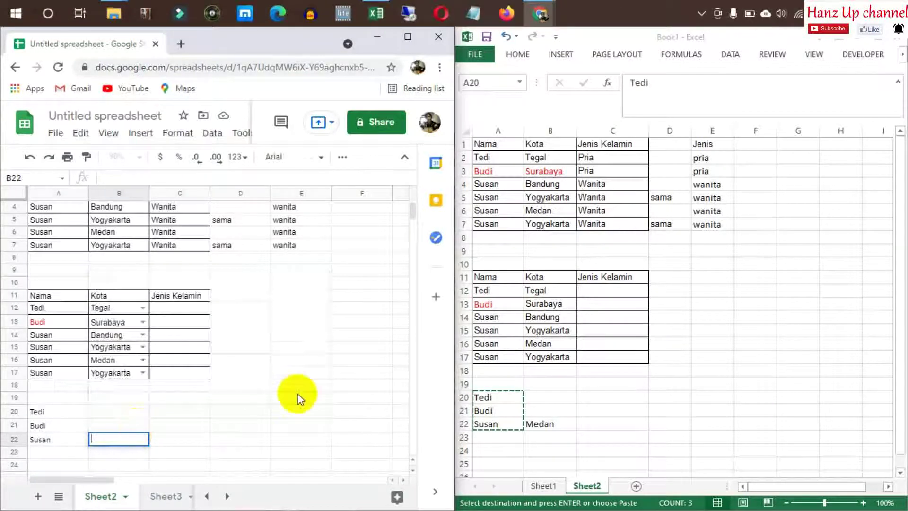
Add data validation to B22 as a dropdown list from a range
left_click(205, 140)
left_click(213, 139)
left_click(214, 140)
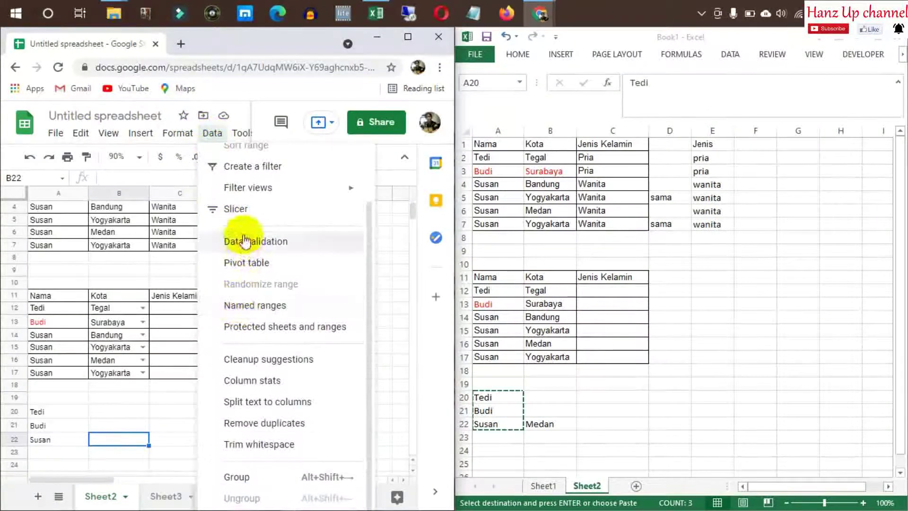
left_click(242, 235)
left_click(337, 267)
Set Sheet4!A1:A4 as the dropdown's source range and save the rule
left_click(227, 496)
left_click(156, 496)
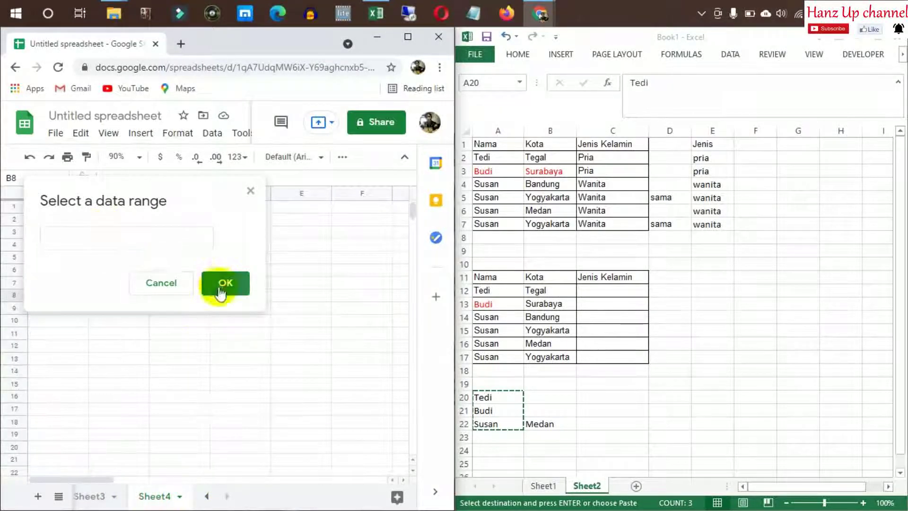
left_click(160, 241)
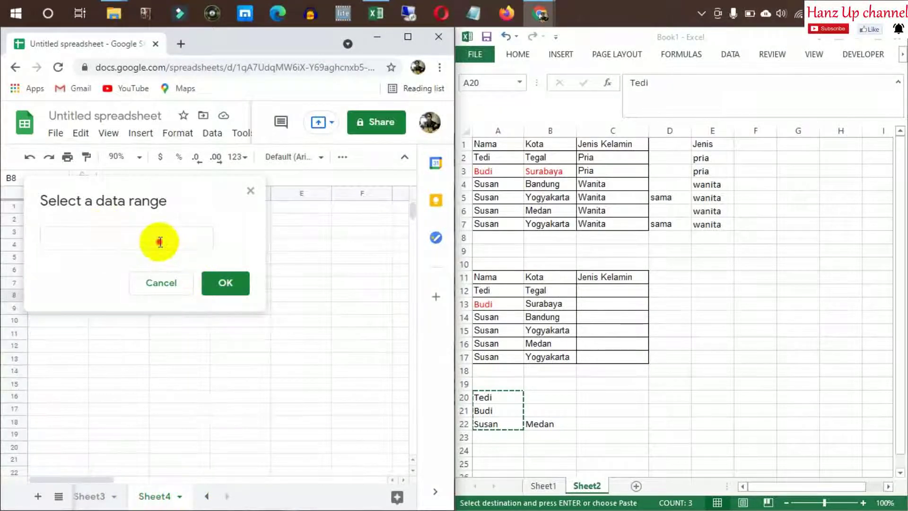
left_click(163, 282)
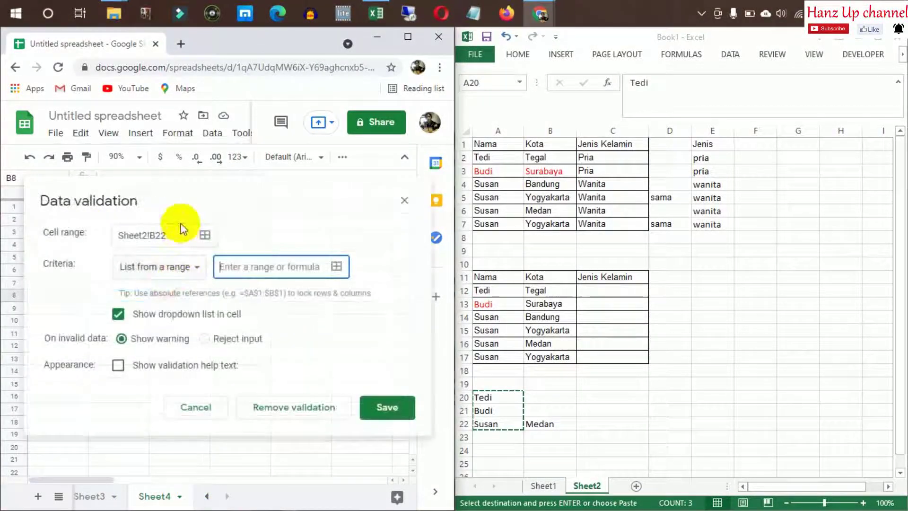
left_click(331, 273)
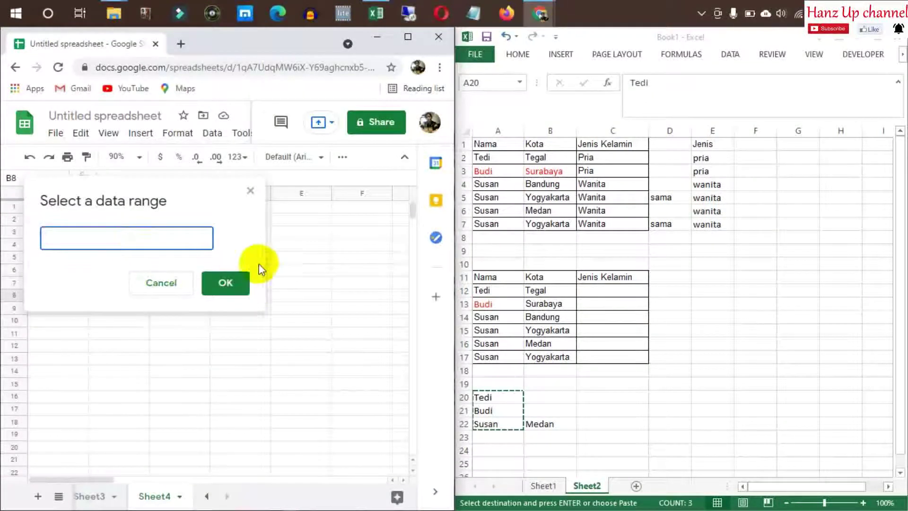
left_click(61, 208)
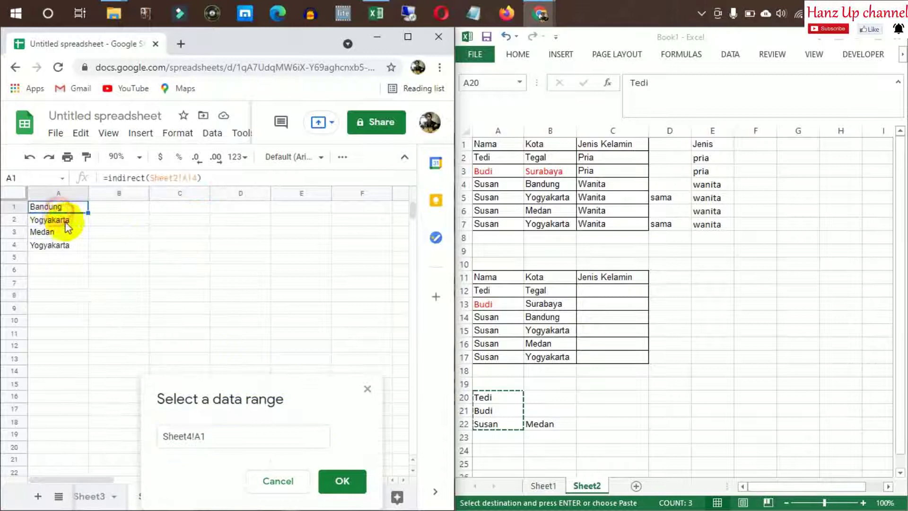
left_click(60, 245, "shift")
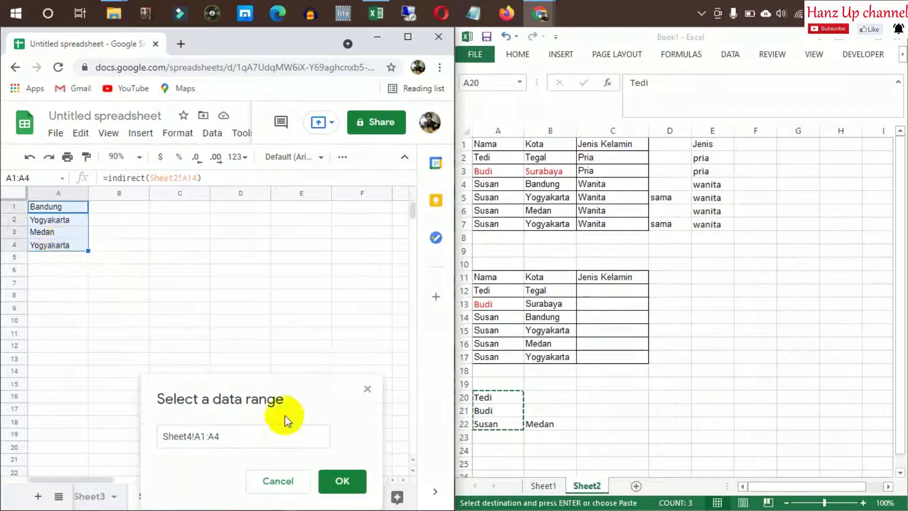
left_click(325, 356)
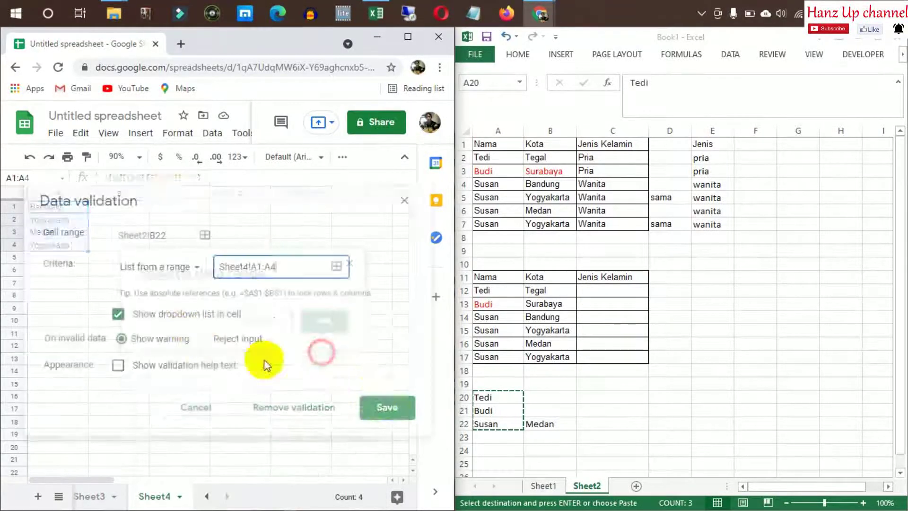
left_click(397, 414)
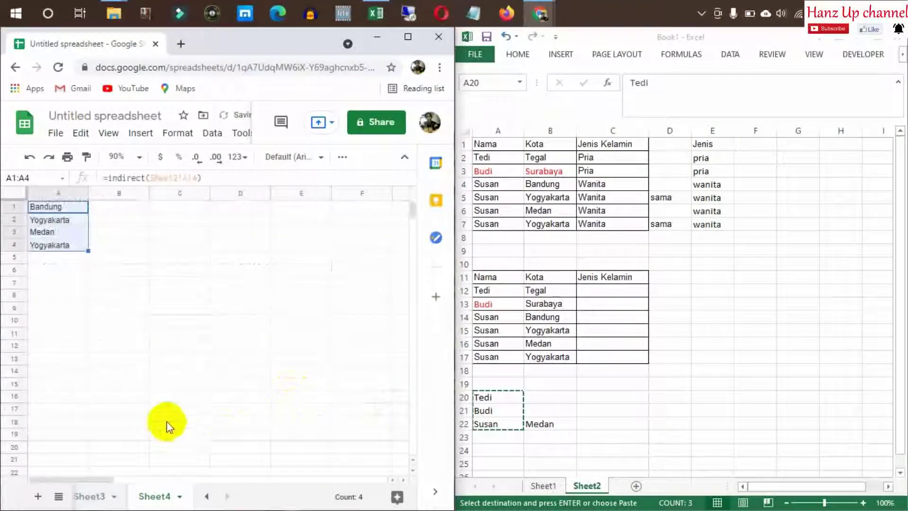
Back on Sheet2, choose Medan from B22's city dropdown
left_click(208, 496)
left_click(208, 496)
left_click(107, 495)
left_click(186, 425)
left_click(143, 439)
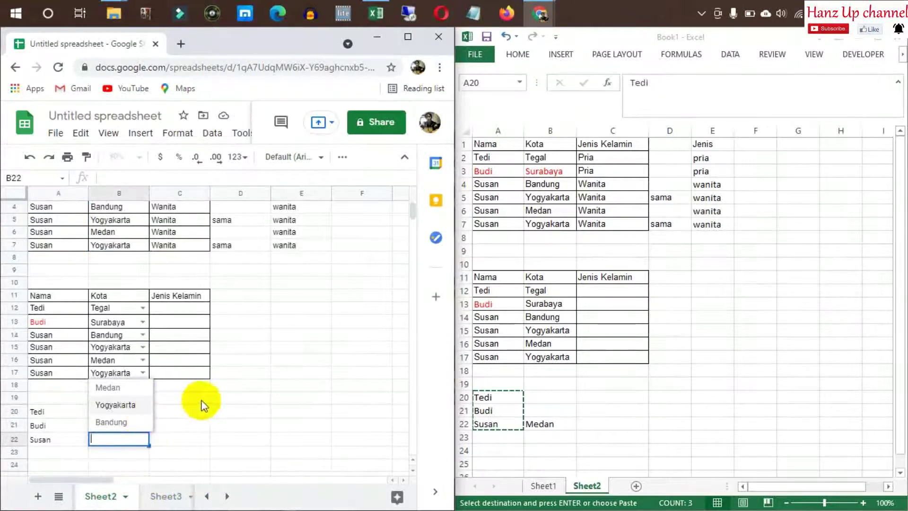
left_click(211, 446)
left_click(218, 416)
left_click(198, 412)
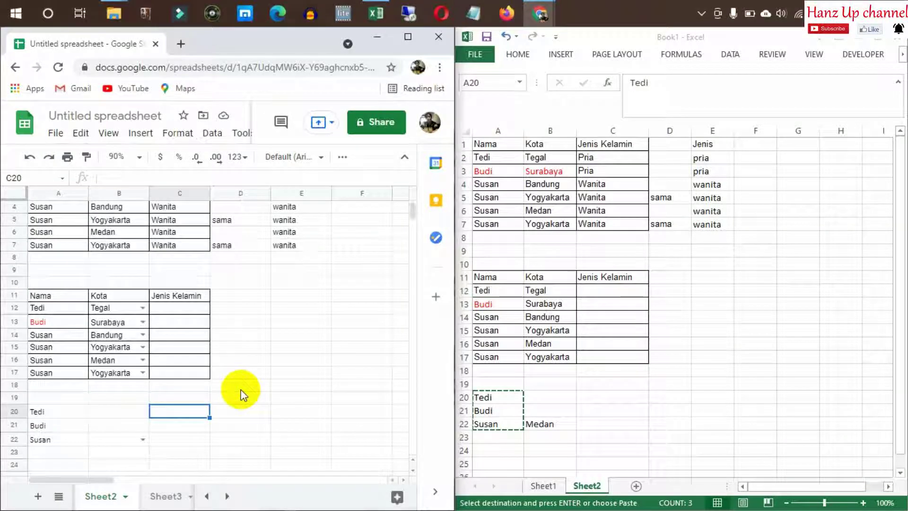
left_click(141, 440)
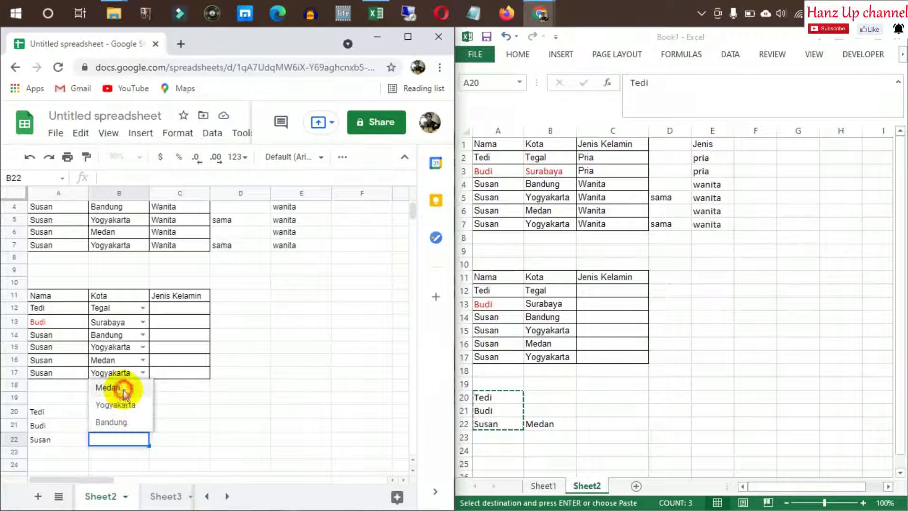
left_click(109, 388)
left_click(196, 427)
Compare Sheets' B22 value of Medan against the Excel workbook's matching row
left_click(570, 425)
left_click(628, 425)
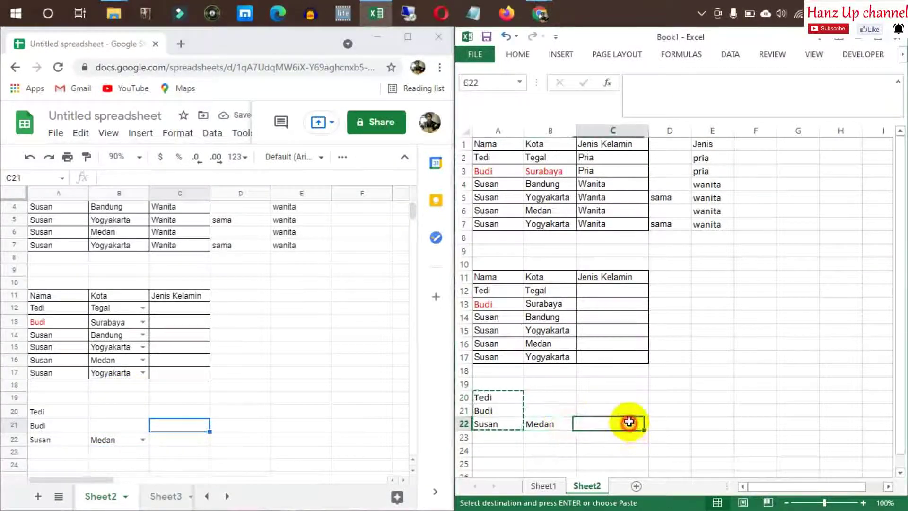
left_click(127, 438)
left_click(218, 411)
left_click(284, 373)
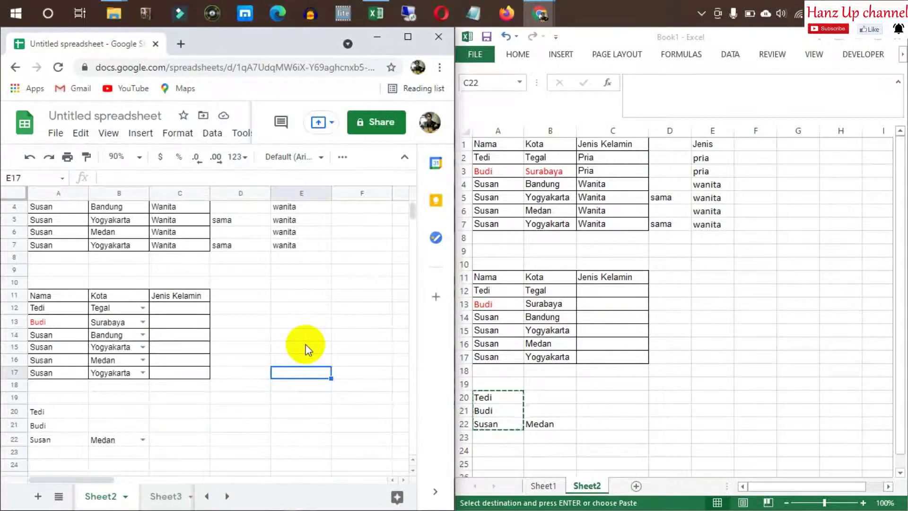
left_click(770, 369)
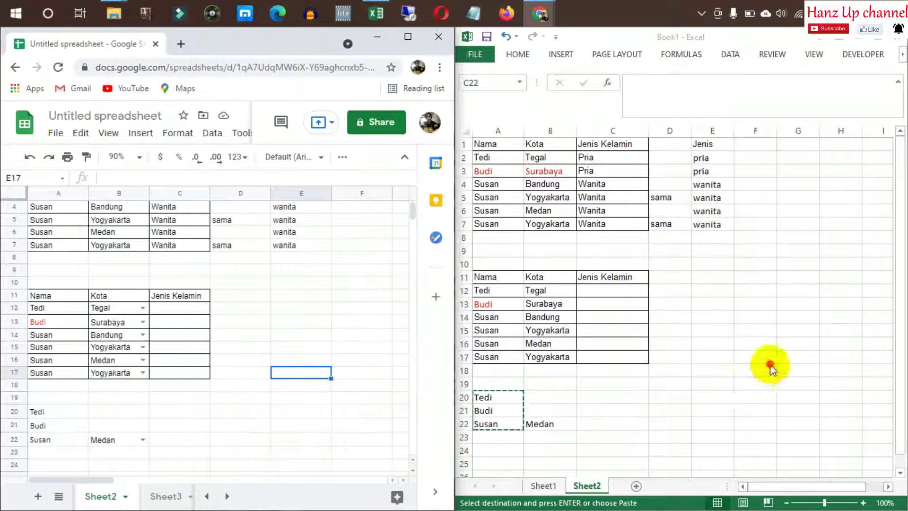
left_click(719, 280)
left_click(633, 265)
left_click(684, 289)
left_click_drag(490, 277, 627, 363)
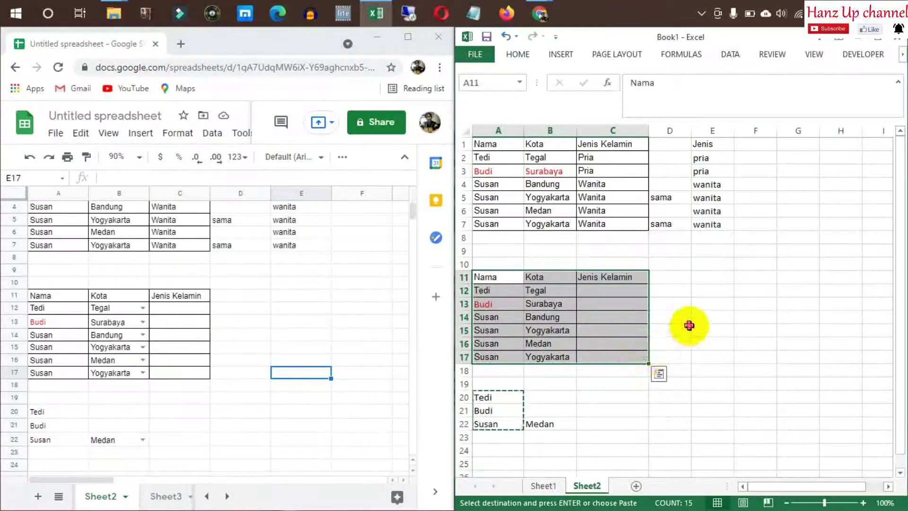
left_click(688, 288)
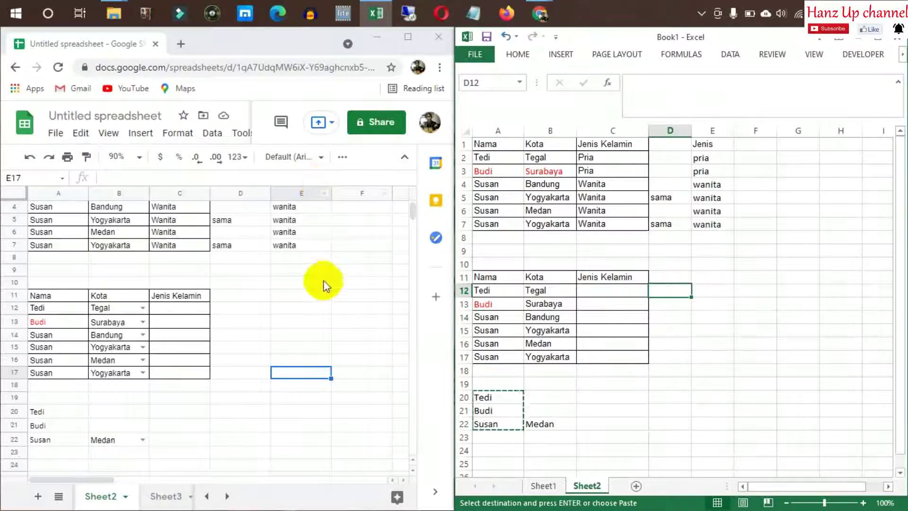
left_click(326, 321)
left_click(301, 293)
left_click(307, 322)
left_click(290, 303)
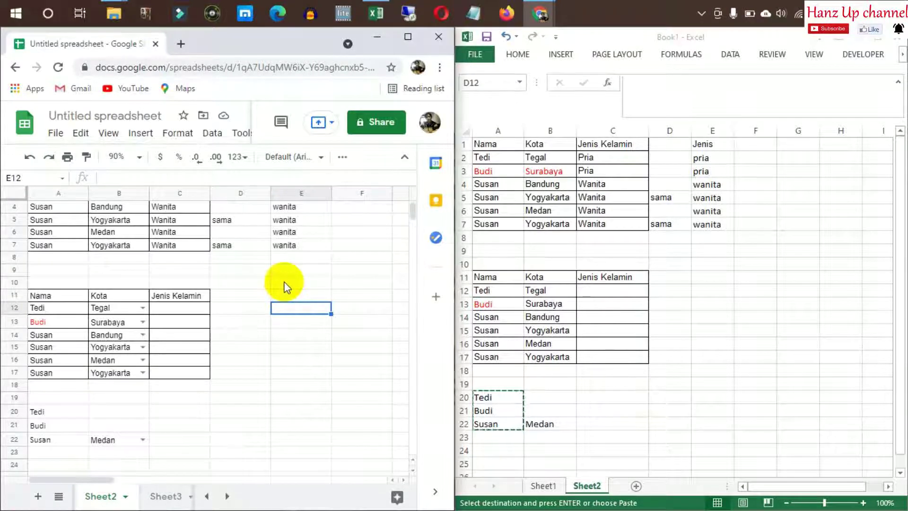
left_click(294, 295)
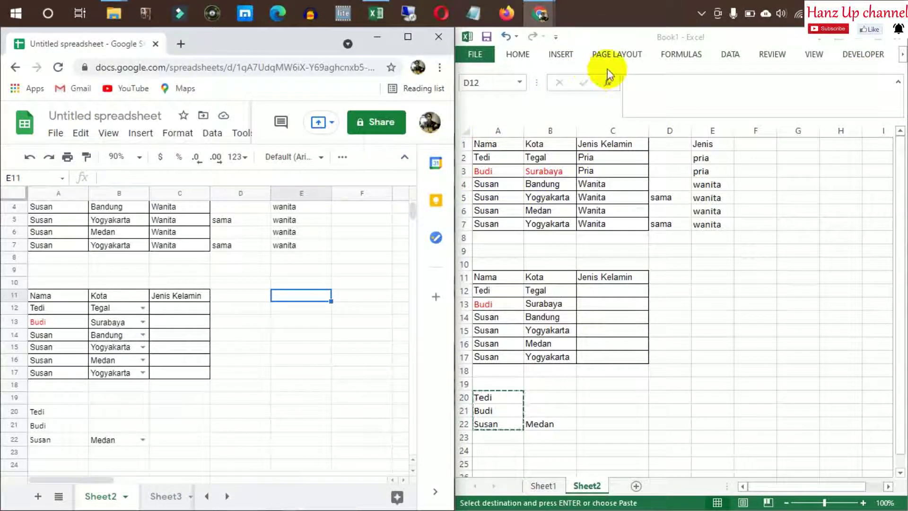
left_click(541, 13)
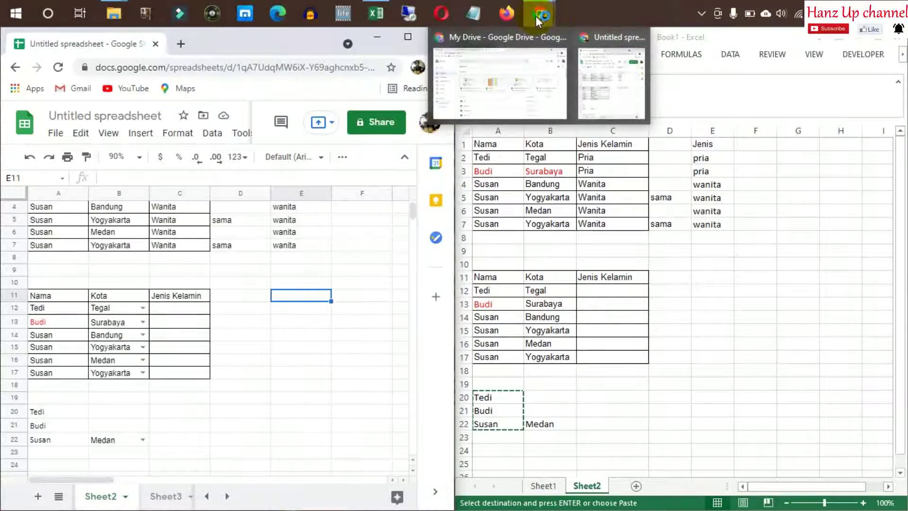
left_click(616, 84)
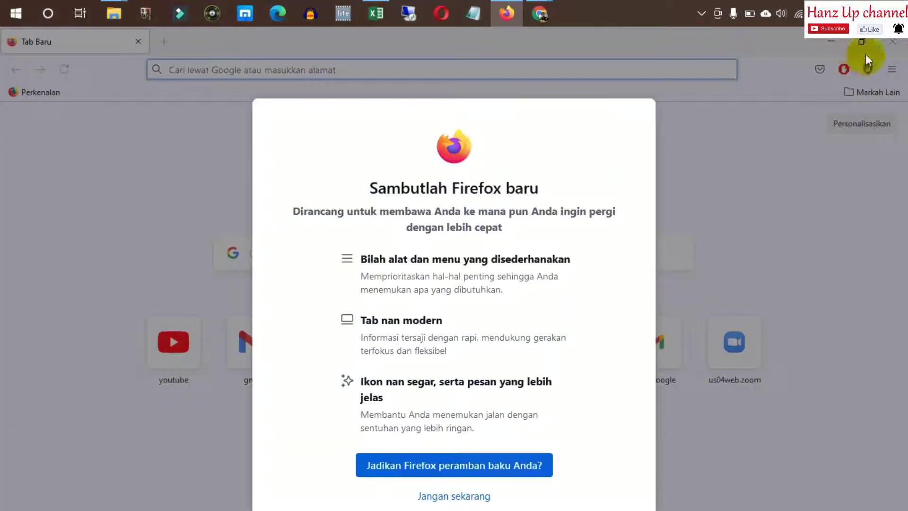
left_click(456, 496)
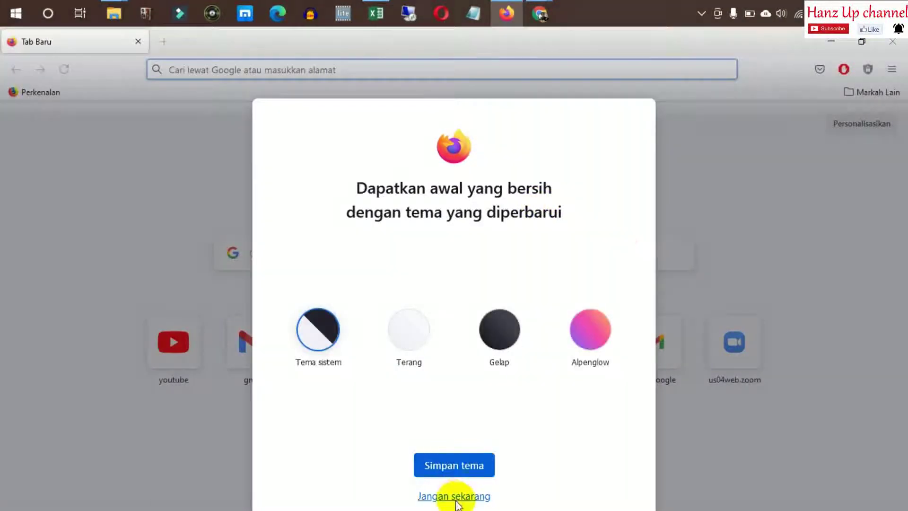
left_click(455, 496)
left_click(425, 77)
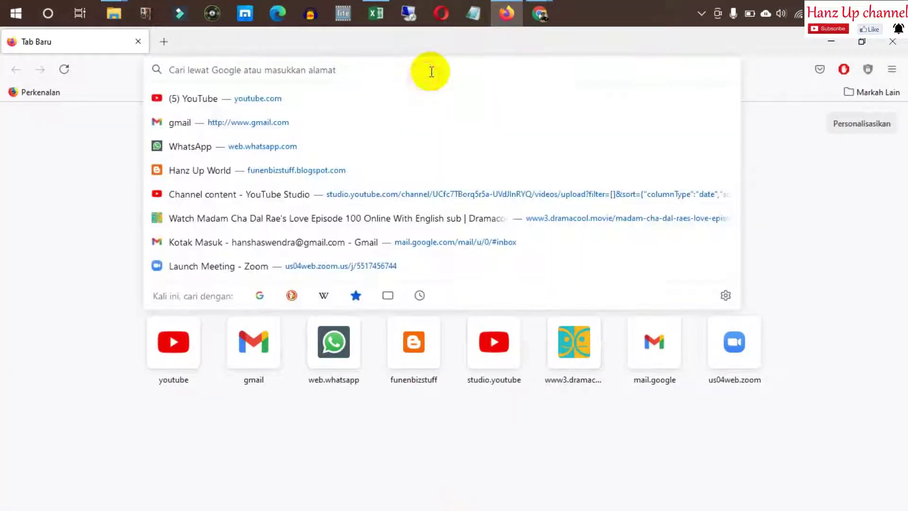
type("www.gmail.com/")
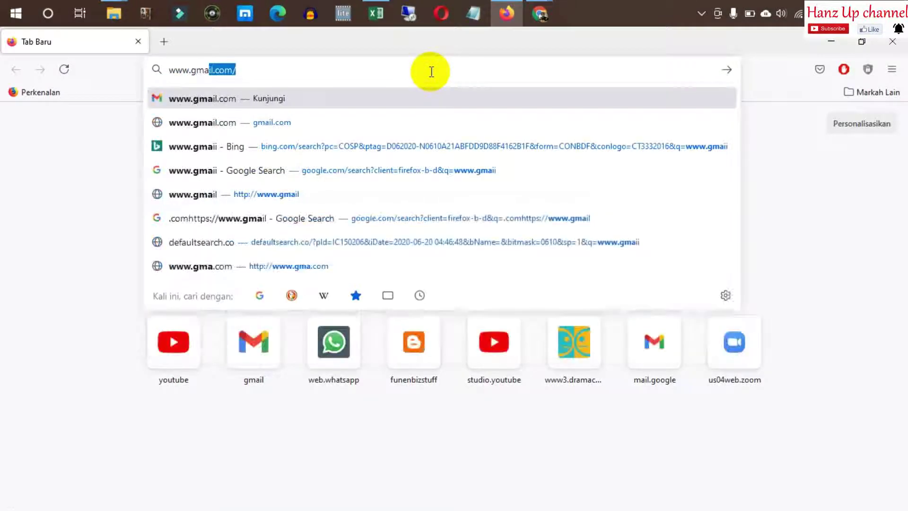
key("Return")
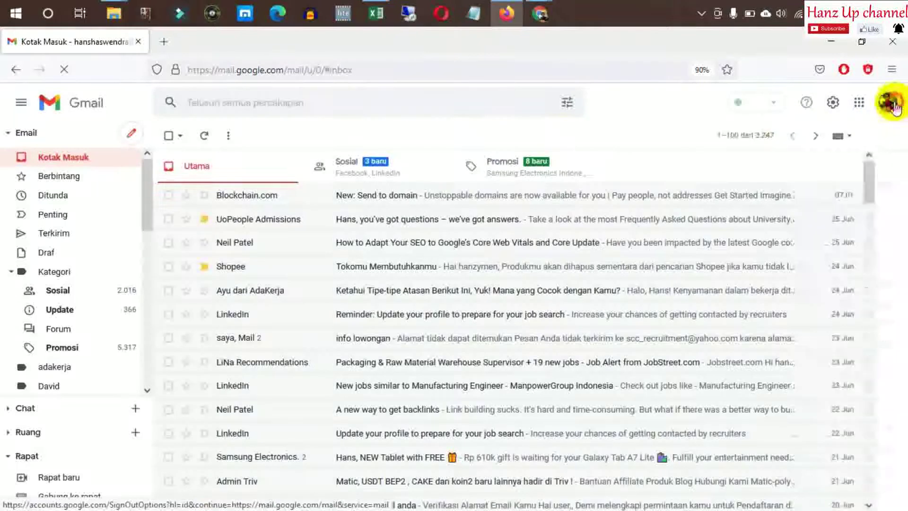
Sign in to Gmail with the second account's e-mail address and password
left_click(893, 107)
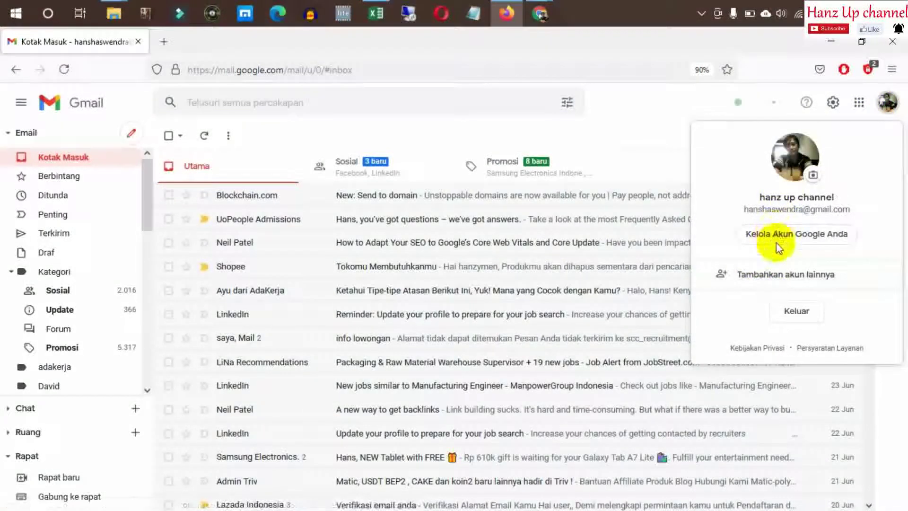
left_click(770, 273)
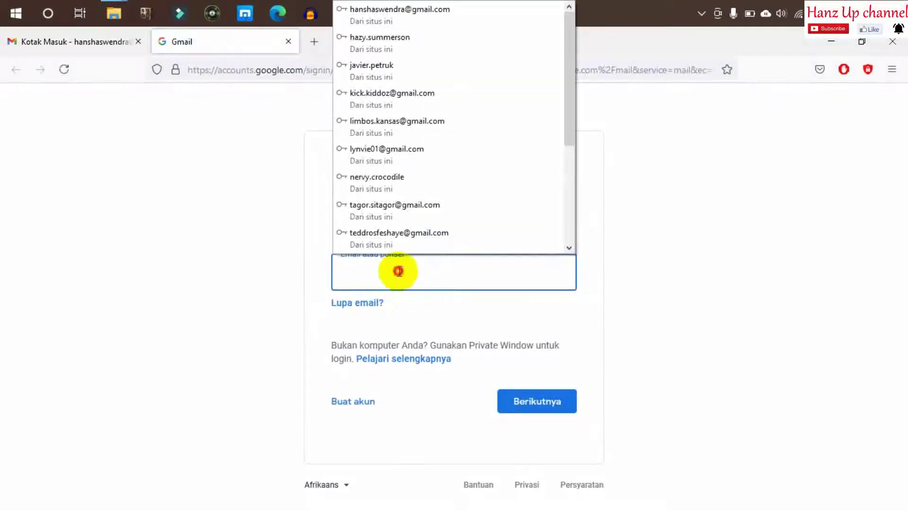
left_click(406, 273)
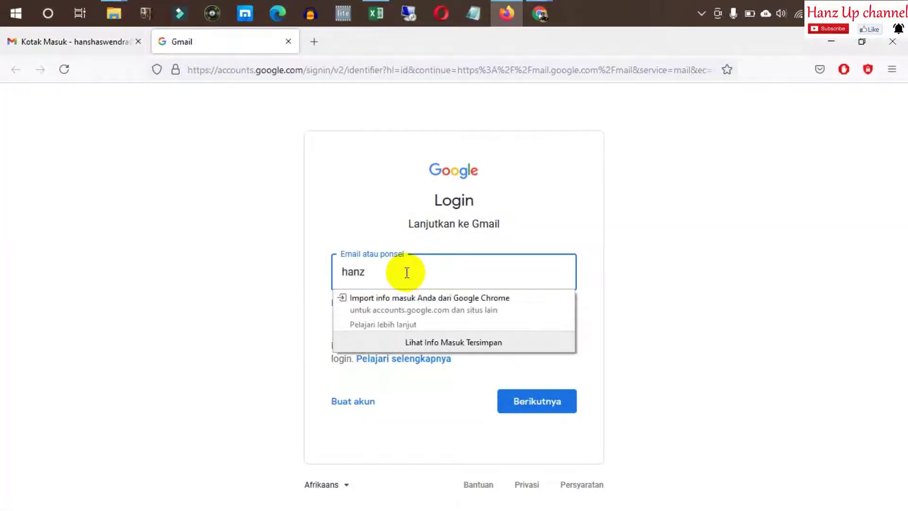
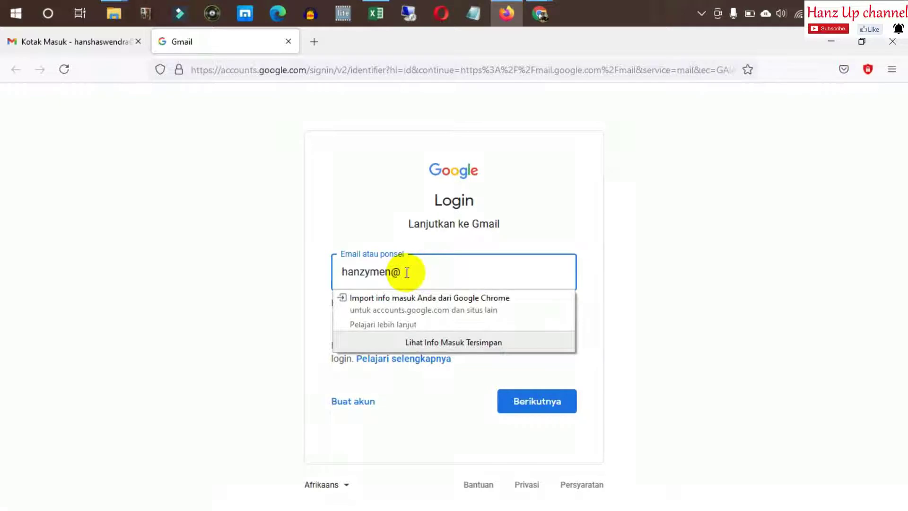
key("Return")
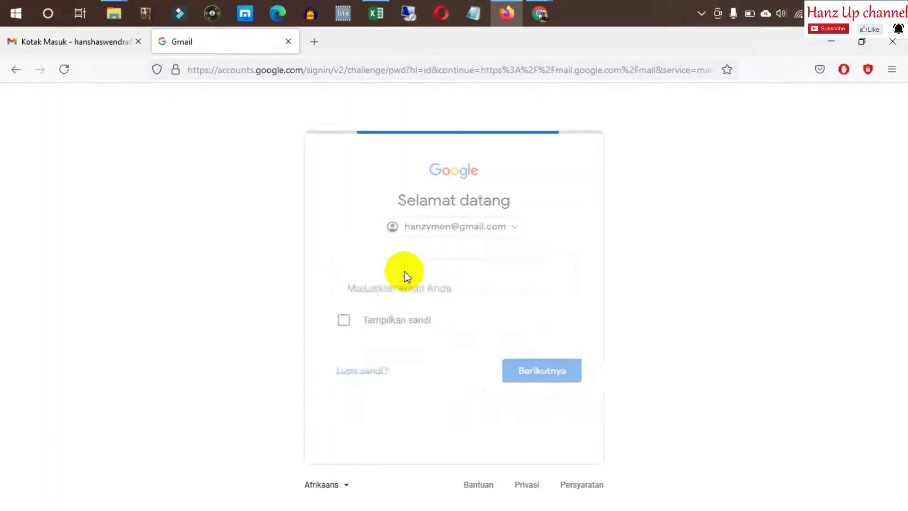
left_click(436, 298)
type("**********")
key("Return")
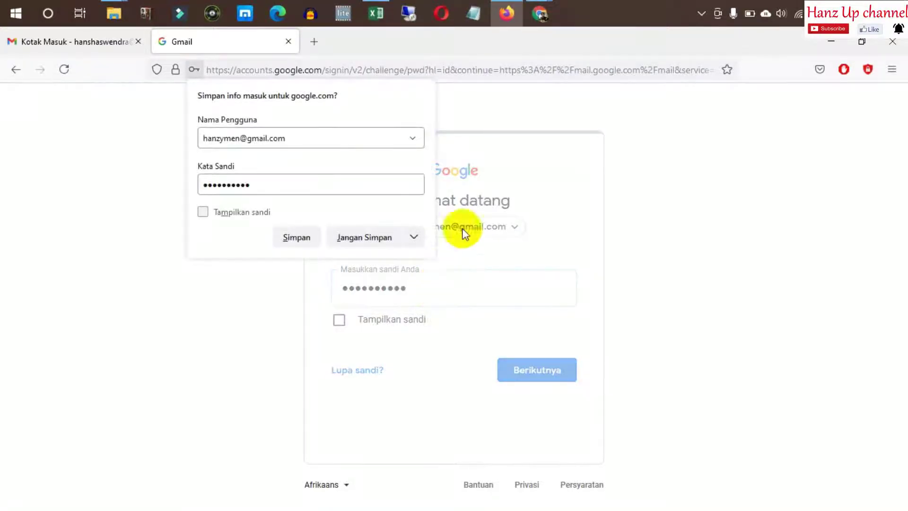
Save the login, skip the account setup suggestions, and shrink the browser window
left_click(297, 237)
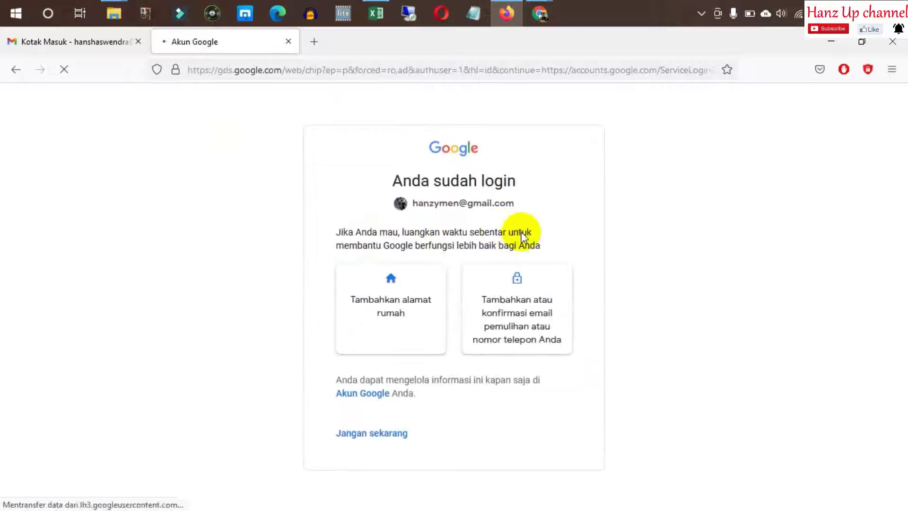
left_click(379, 437)
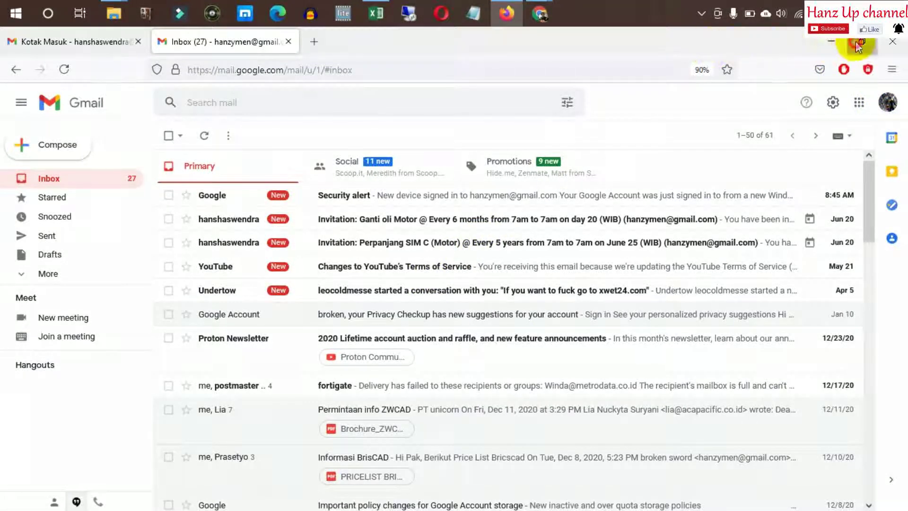
left_click(857, 45)
Minimize Excel and snap Firefox to the right half beside the spreadsheet
left_click(827, 45)
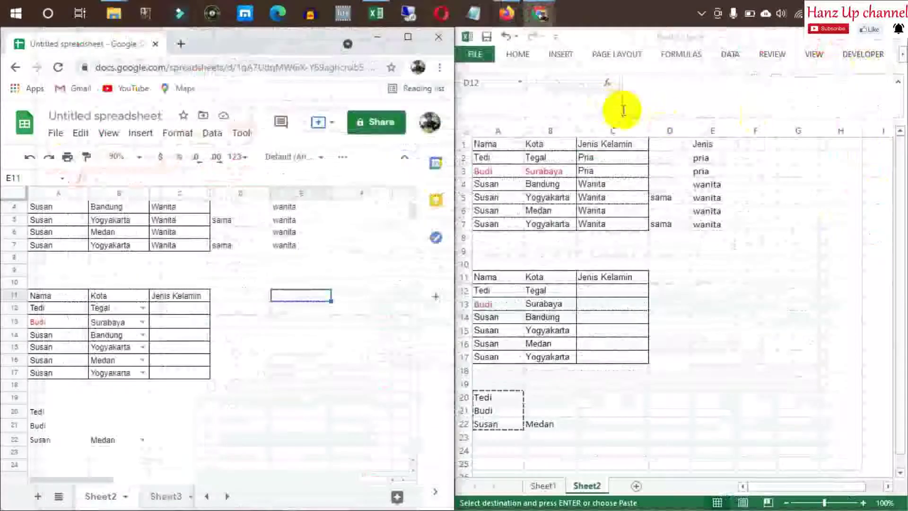
left_click(857, 44)
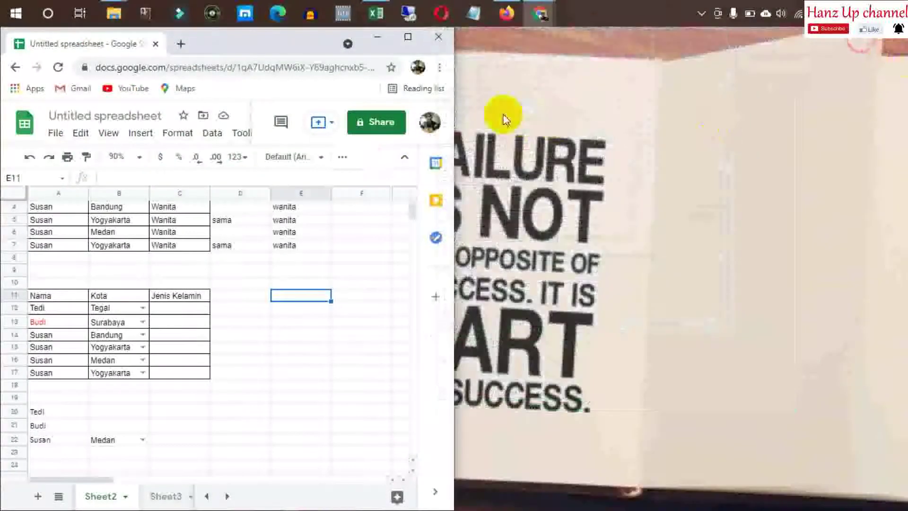
left_click(507, 13)
left_click_drag(388, 58, 905, 94)
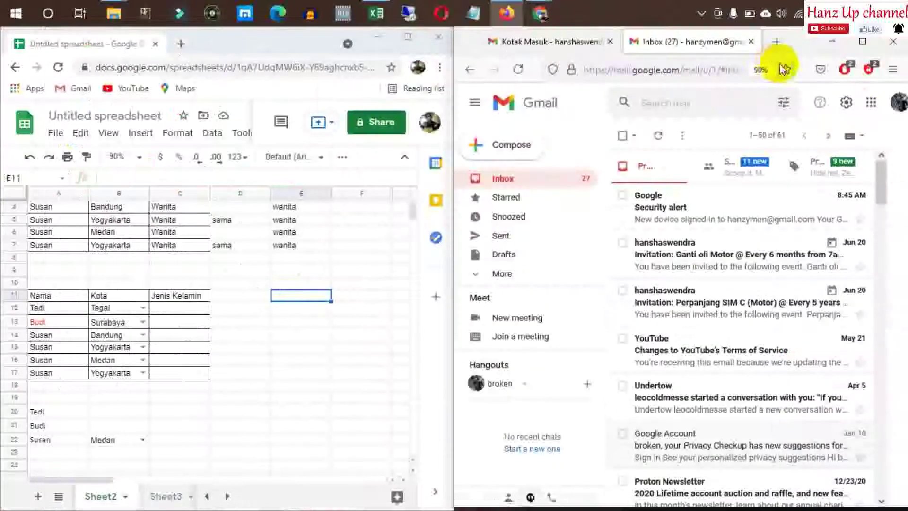
Open Google Drive in a new tab, then start sharing the spreadsheet
left_click(871, 106)
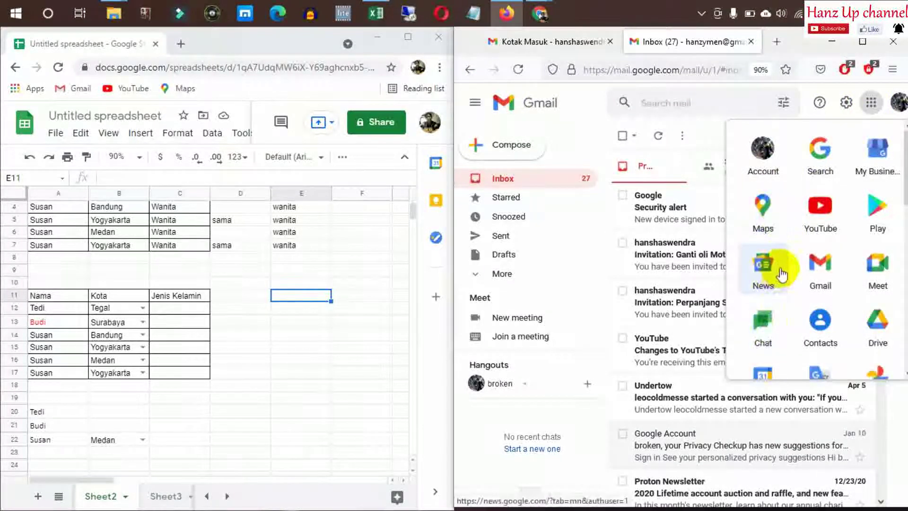
scroll(781, 274, "down", 2)
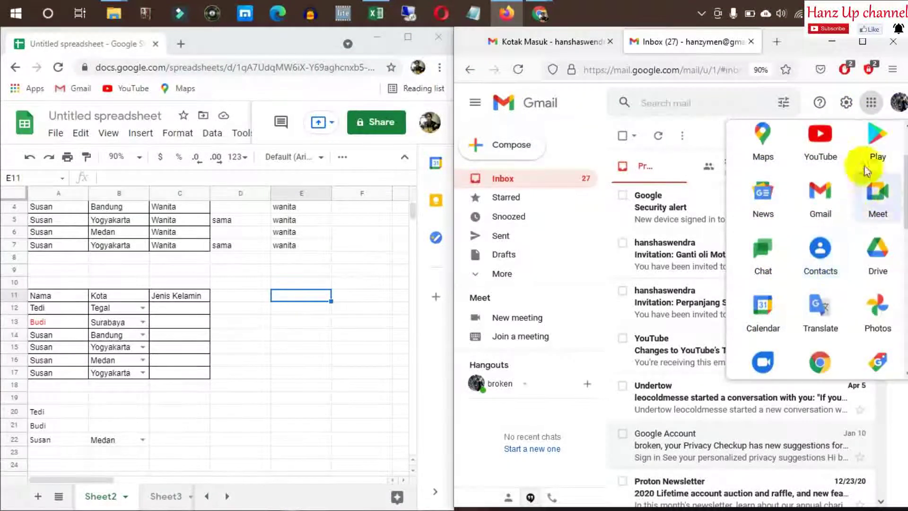
left_click(876, 251)
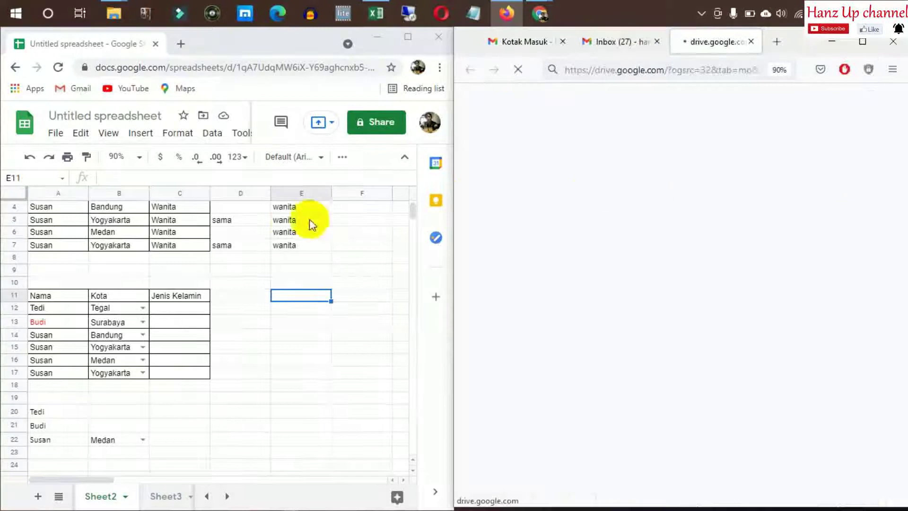
left_click(251, 273)
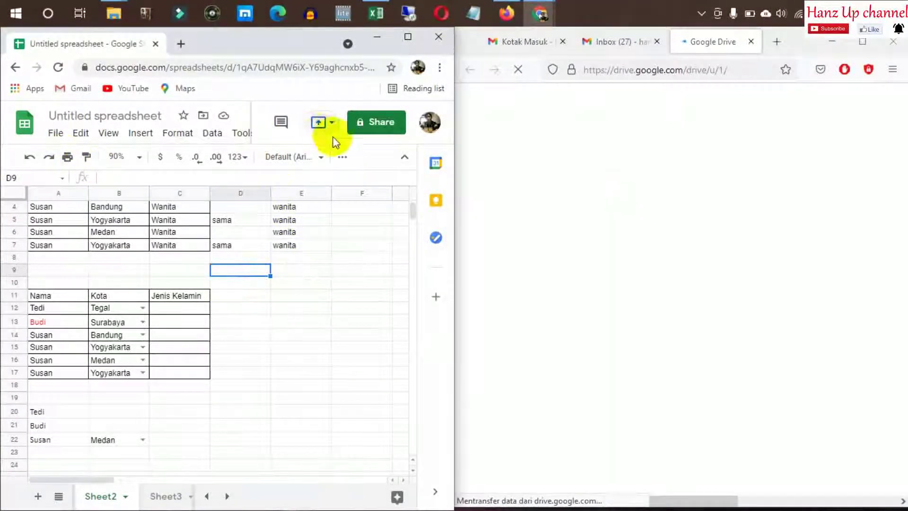
left_click(375, 122)
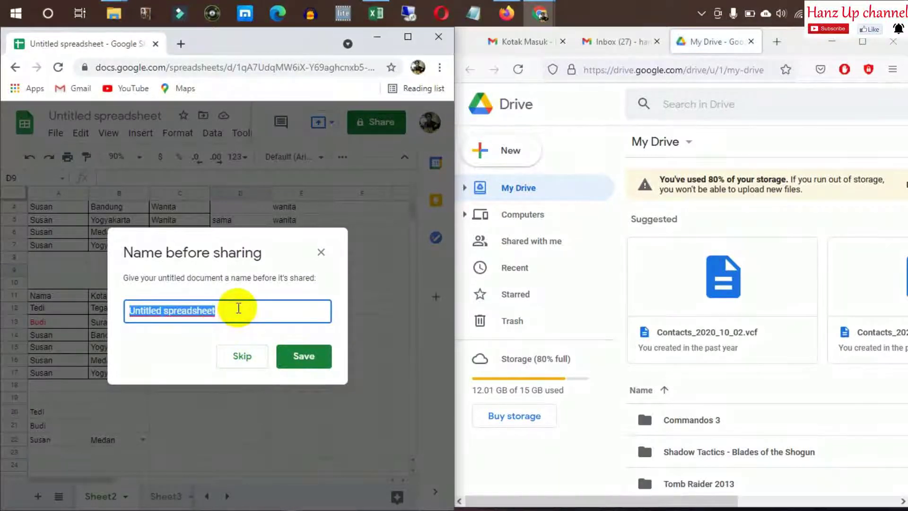
Name the spreadsheet 'Test Kolaborasi' and save the name
type("Text")
key("BackSpace")
key("BackSpace")
key("BackSpace")
type("st Kolabor")
type("asi")
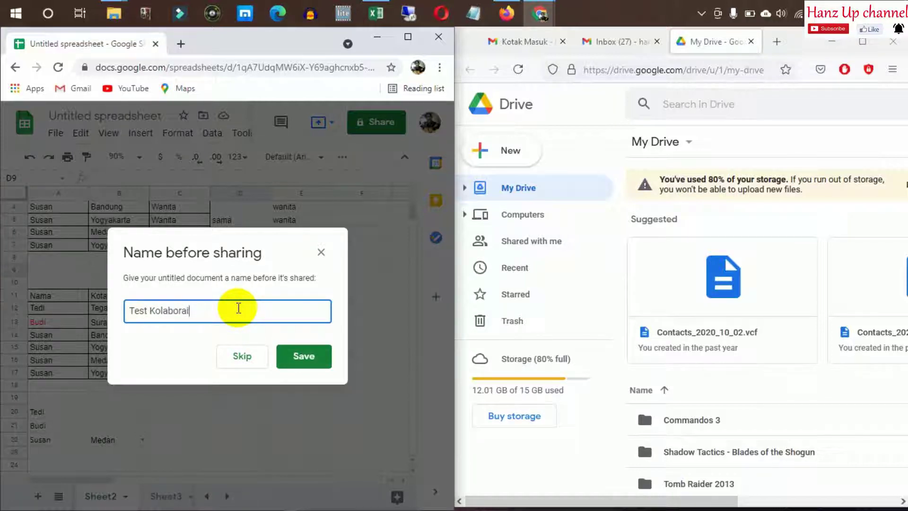
left_click(290, 371)
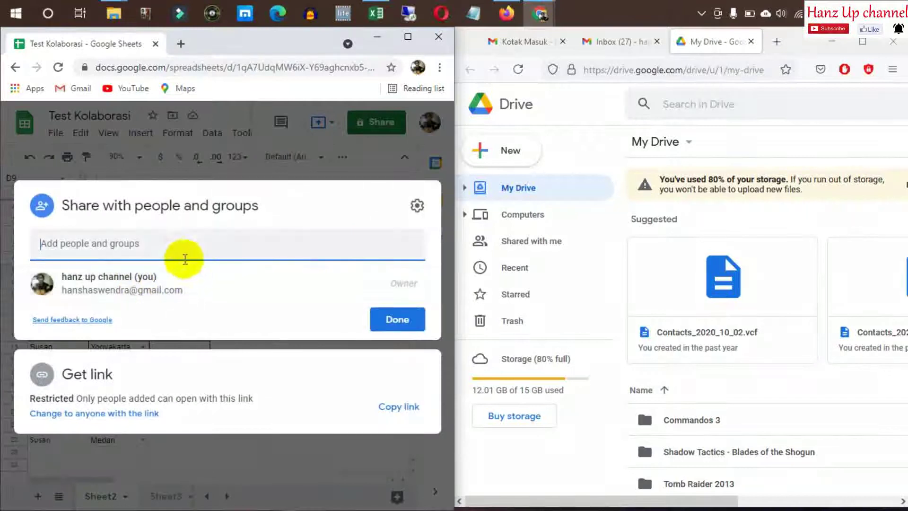
Share it as an editor with the second Google account and send the invitation
left_click(182, 248)
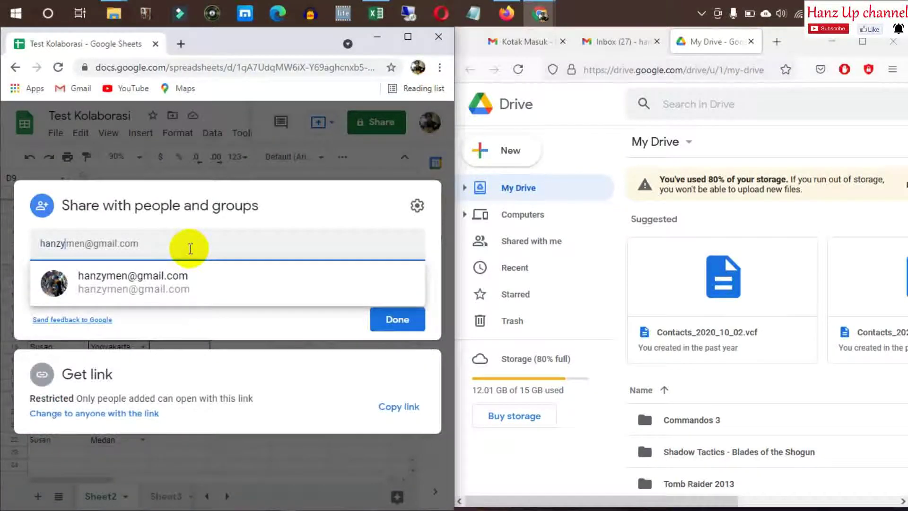
left_click(314, 288)
left_click(395, 403)
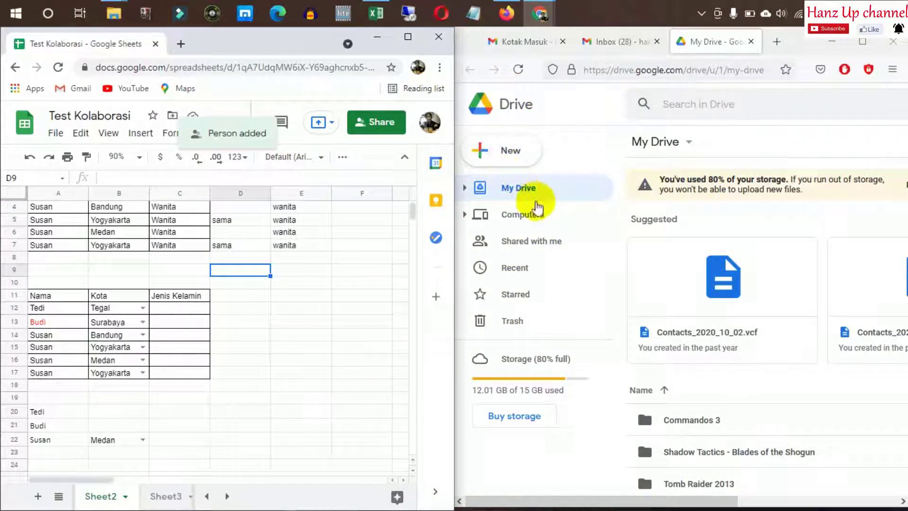
Reload Drive and open Test Kolaborasi from Shared with me
left_click(518, 69)
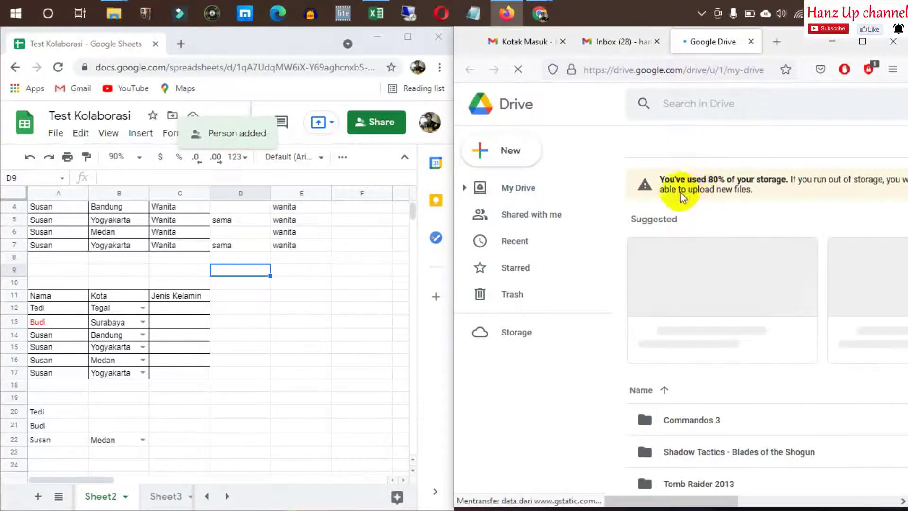
left_click(545, 221)
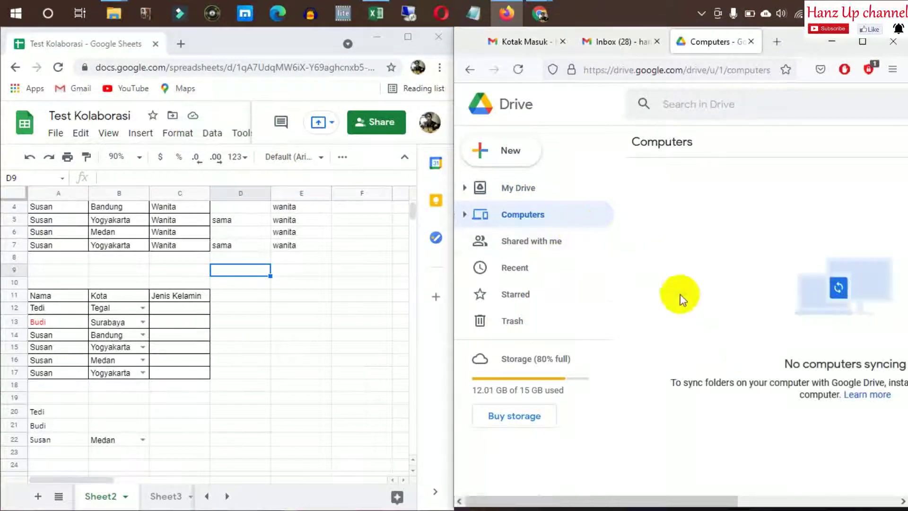
left_click(533, 240)
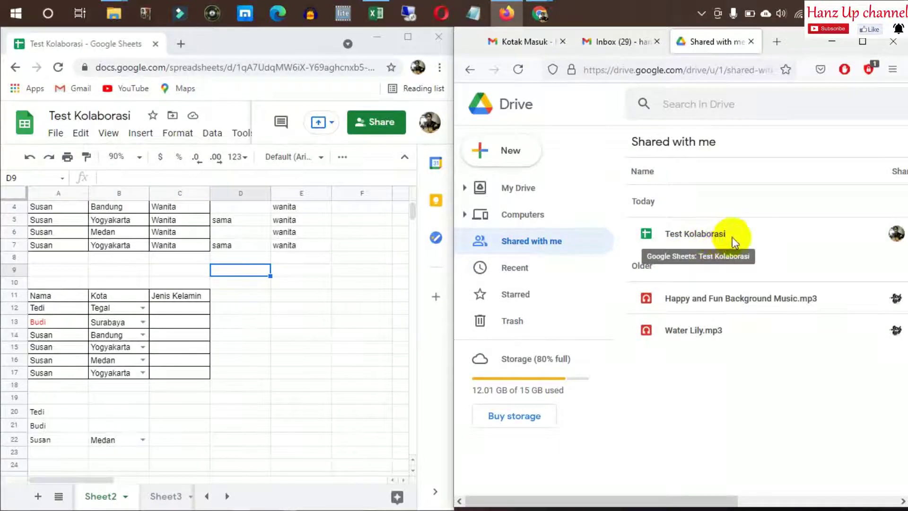
double_click(694, 235)
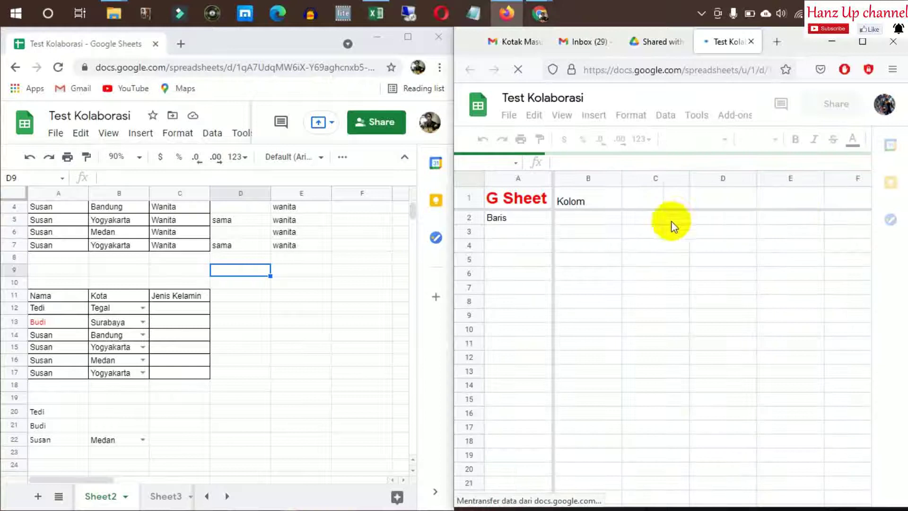
Type Bandung into Sheet1's B2, then dismiss the Firefox copy's edit-history tip and account prompt
left_click(640, 237)
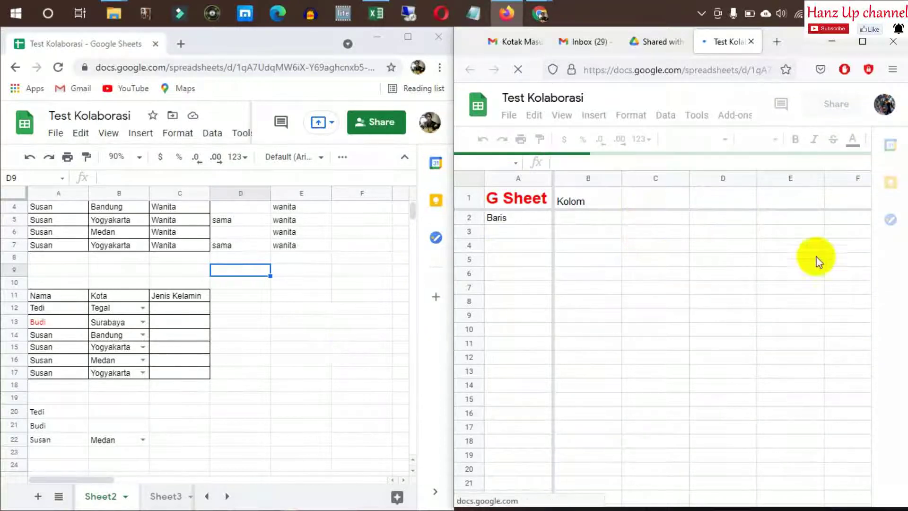
left_click(244, 307)
left_click(208, 495)
left_click(240, 440)
left_click(114, 496)
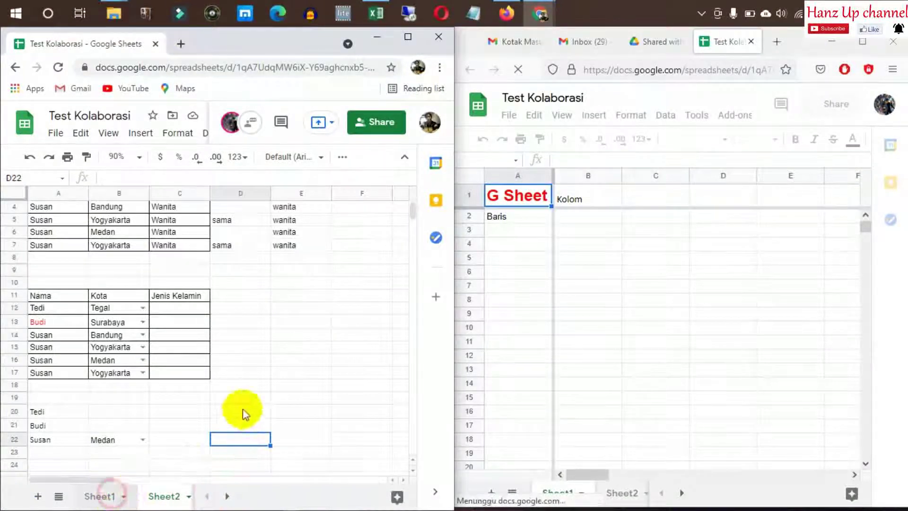
left_click(270, 340)
left_click(223, 269)
left_click(123, 232)
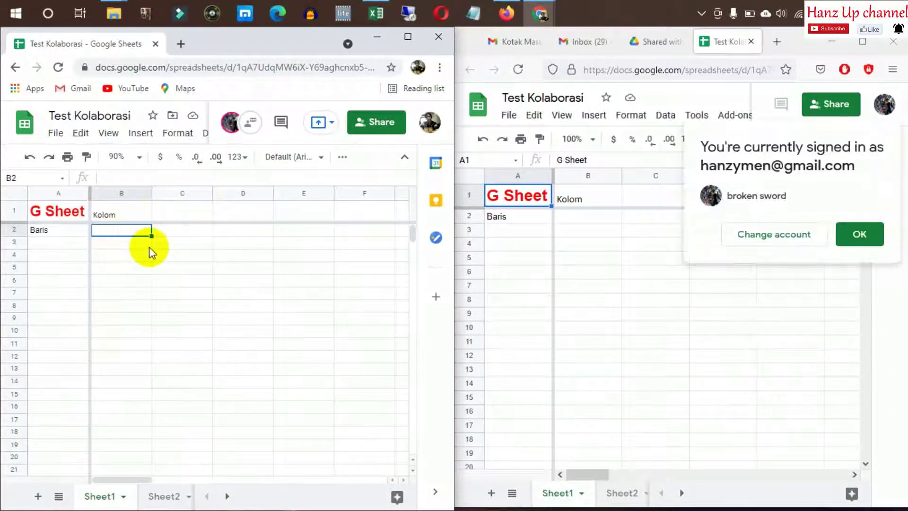
type("Bandung")
key("Return")
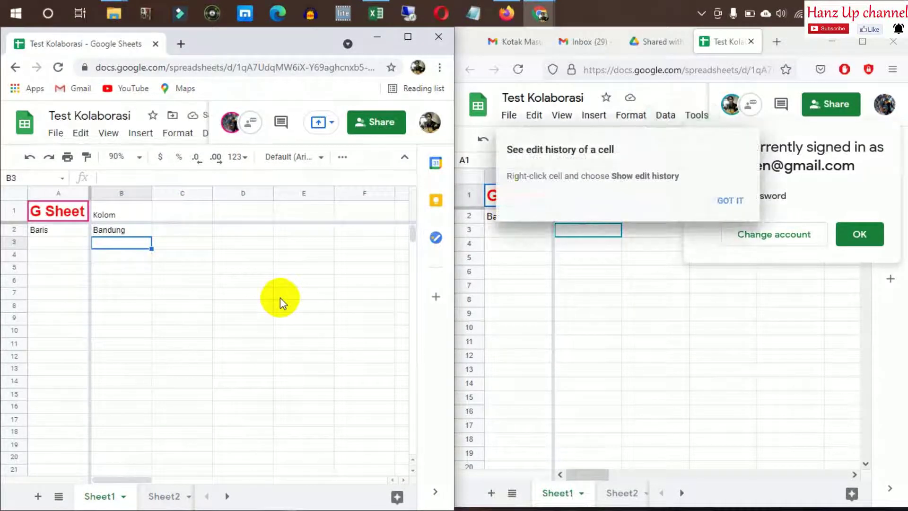
left_click(728, 203)
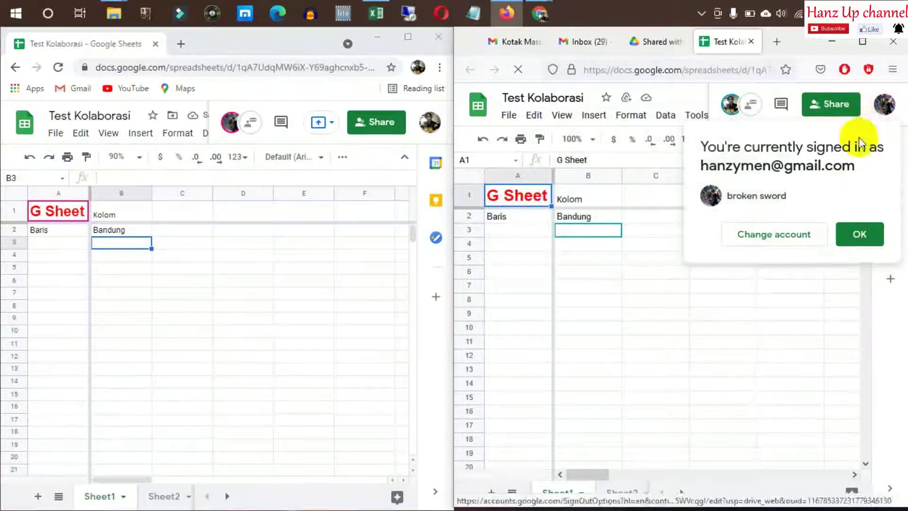
left_click(856, 235)
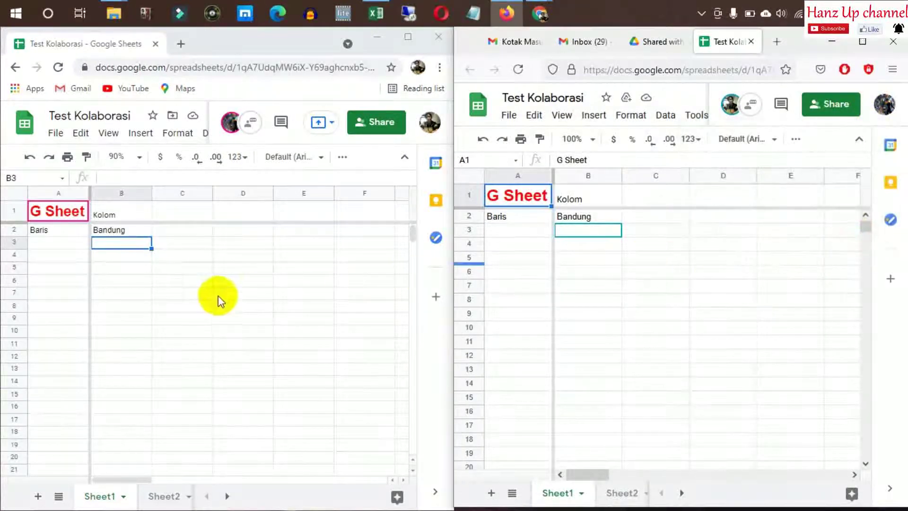
Enter Bandung in C1 from Chrome and confirm it appears in the Firefox copy
left_click(173, 211)
type("Bandung")
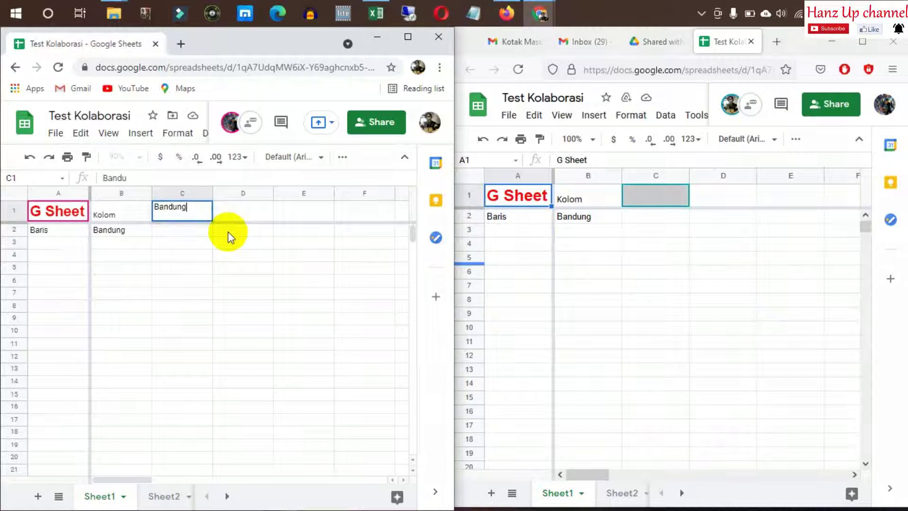
key("Return")
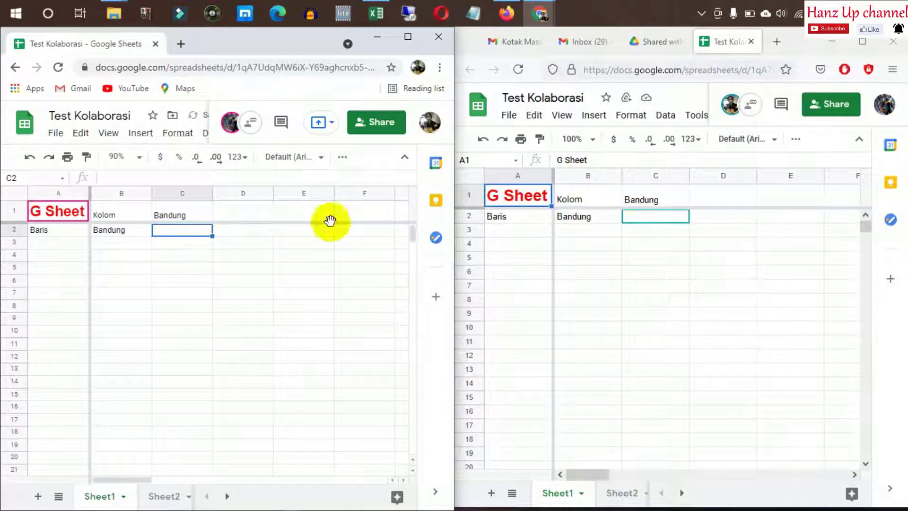
left_click(661, 197)
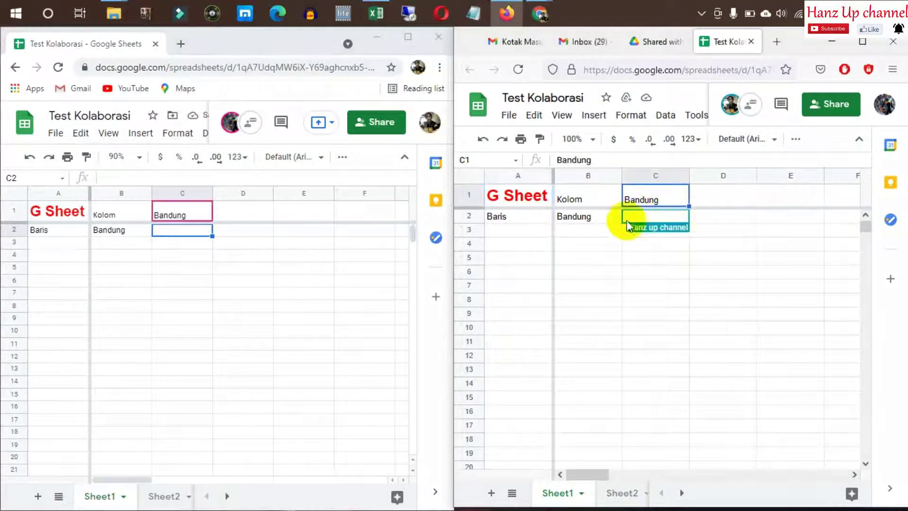
Enter Jakarta in D1 from Firefox, then move between D9 and D4 to show live cursor tracking
left_click(712, 198)
type("Jakarta")
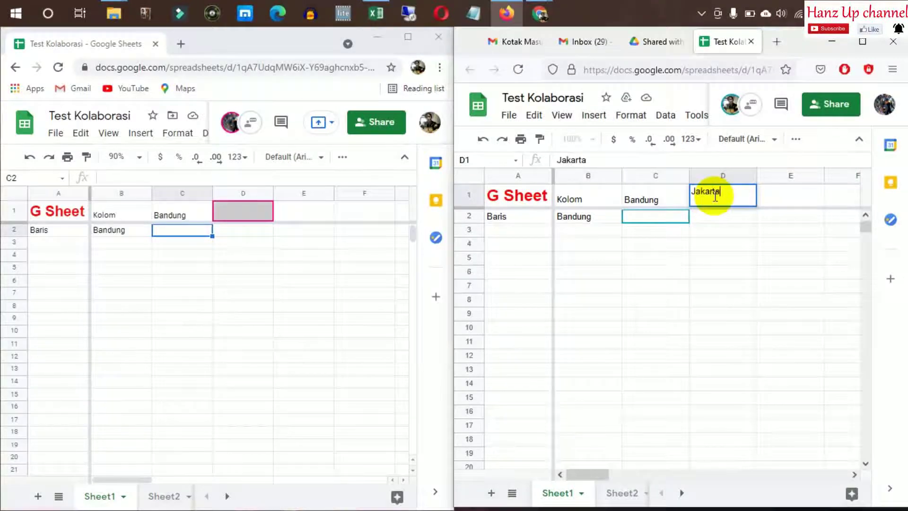
key("Return")
left_click(750, 310)
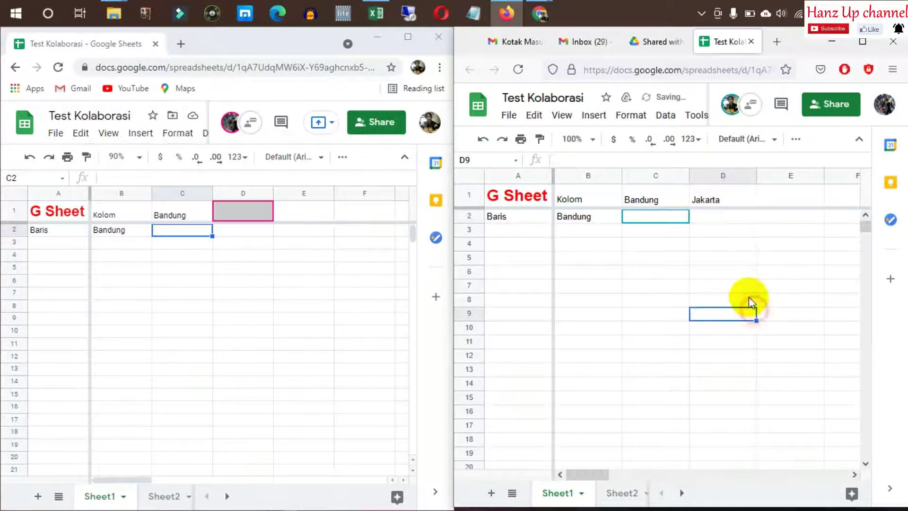
left_click(725, 241)
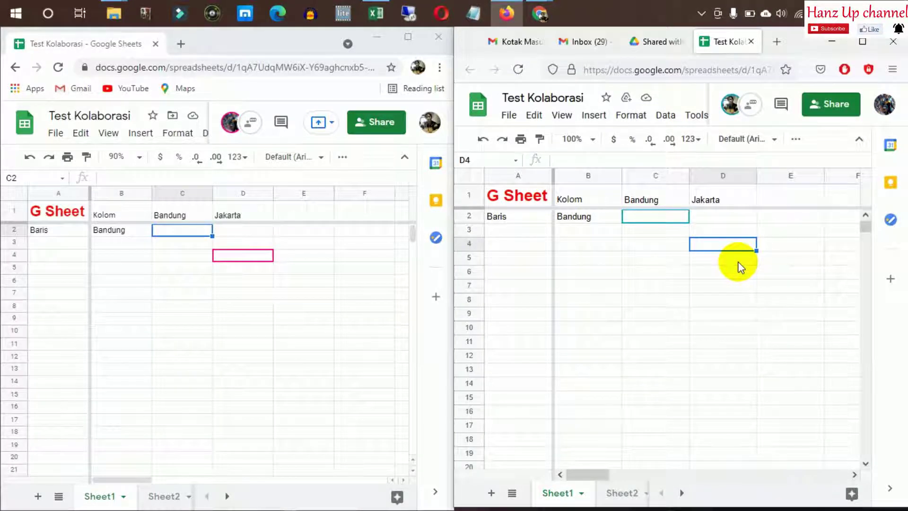
left_click(643, 198)
left_click(655, 292)
left_click(606, 273)
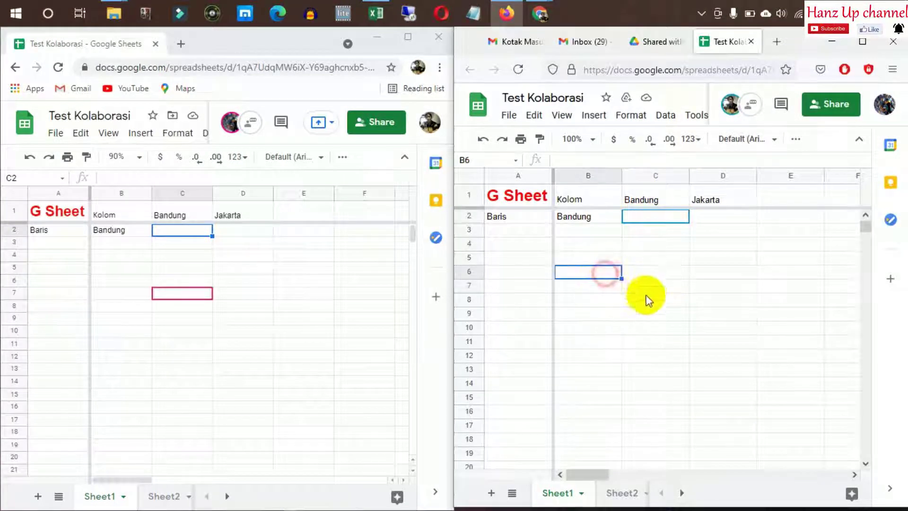
left_click(660, 326)
left_click(773, 368)
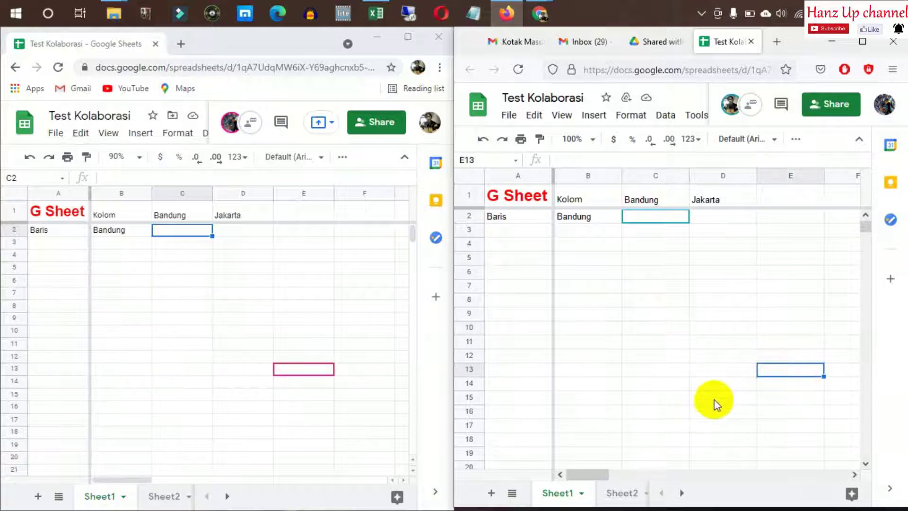
left_click(531, 378)
left_click(584, 315)
left_click(646, 360)
left_click(652, 286)
left_click(747, 343)
left_click(775, 271)
left_click(681, 328)
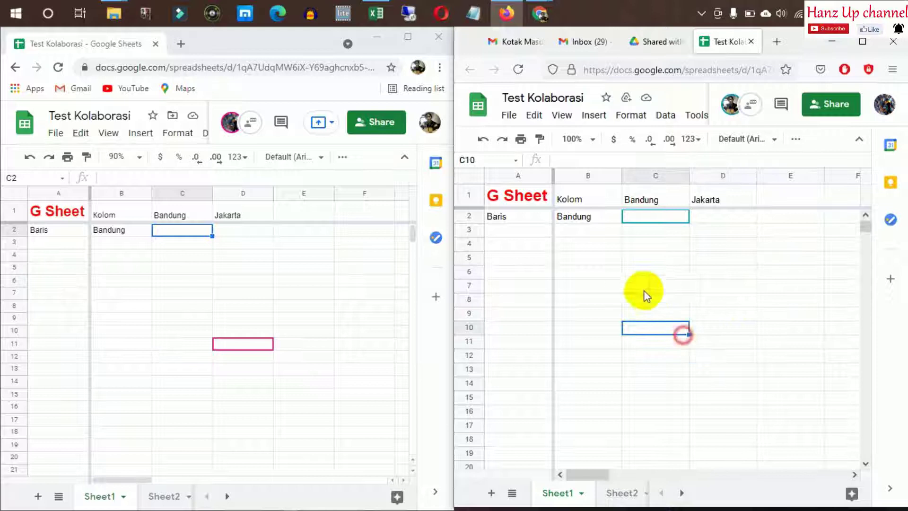
left_click(600, 289)
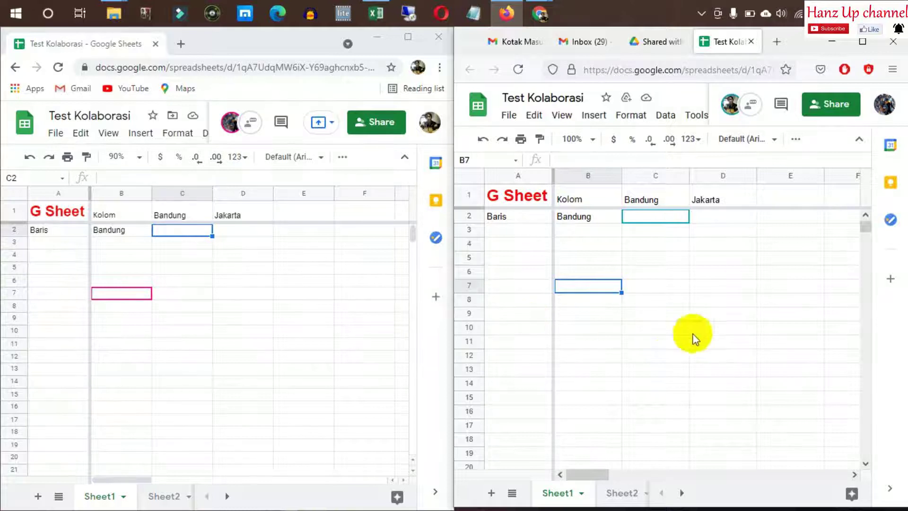
left_click(734, 329)
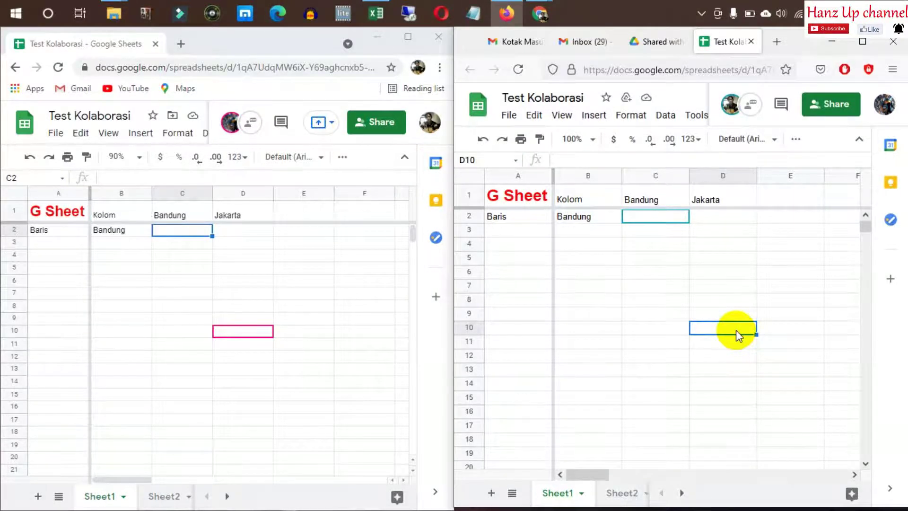
left_click(573, 262)
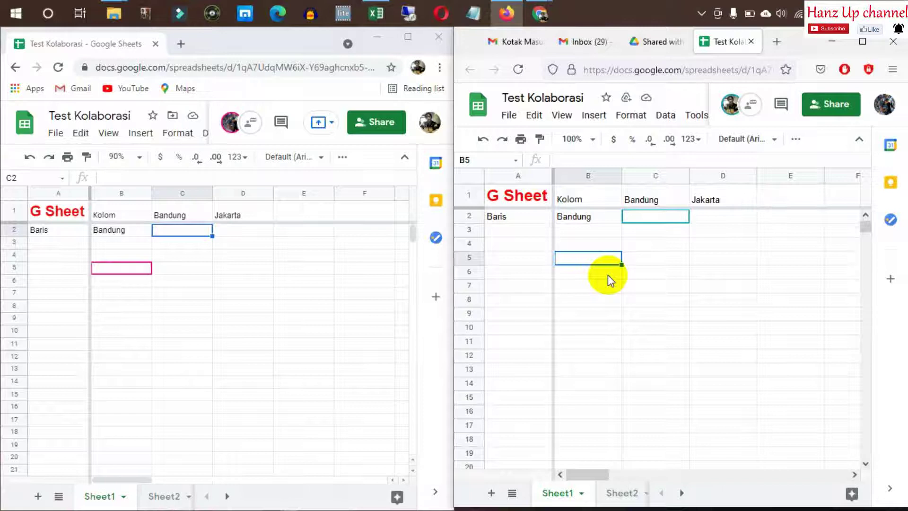
In the Firefox copy, fill C4 with Coba and C5 with ketik
left_click(654, 299)
left_click(645, 247)
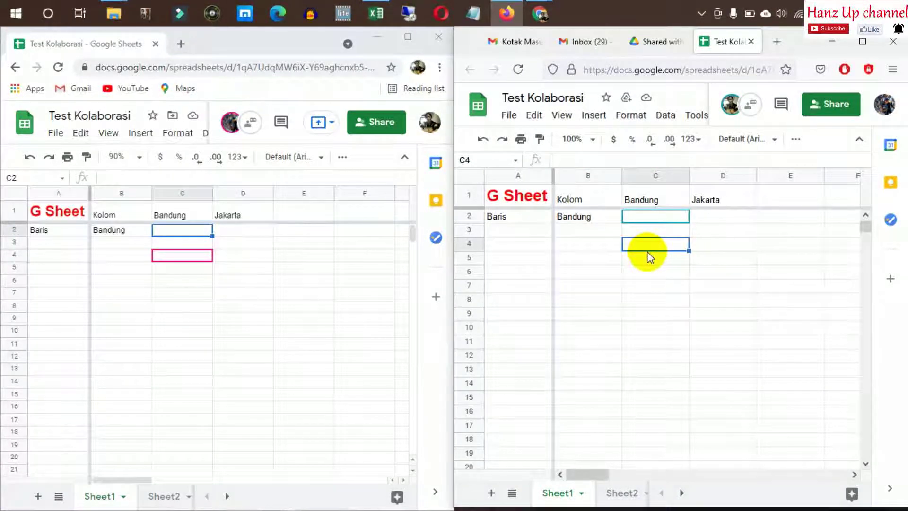
type("baris")
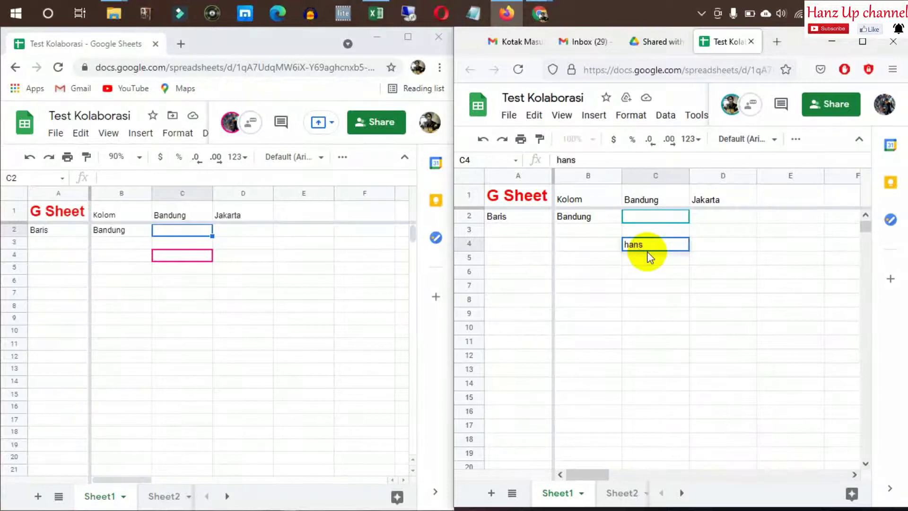
key("BackSpace")
key("BackSpace")
key("BackSpace")
key("BackSpace")
key("BackSpace")
type("Coba")
key("Return")
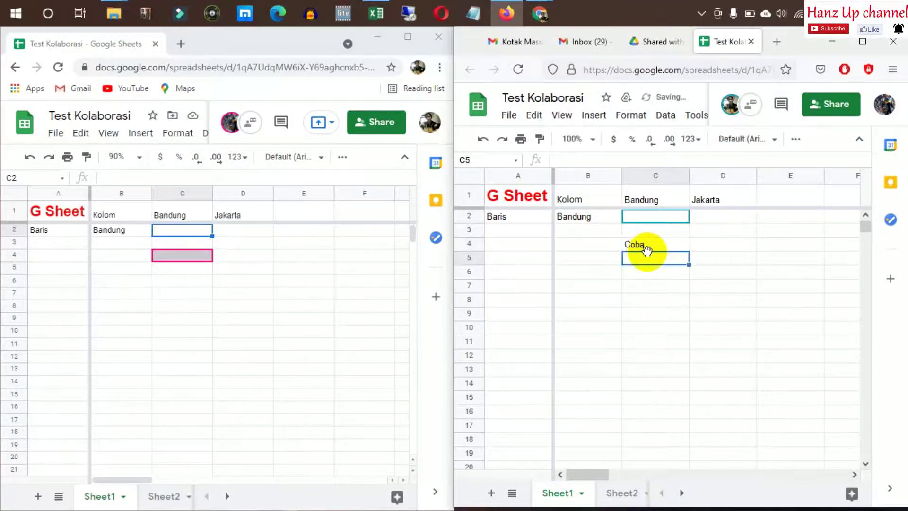
type("ketik")
key("Return")
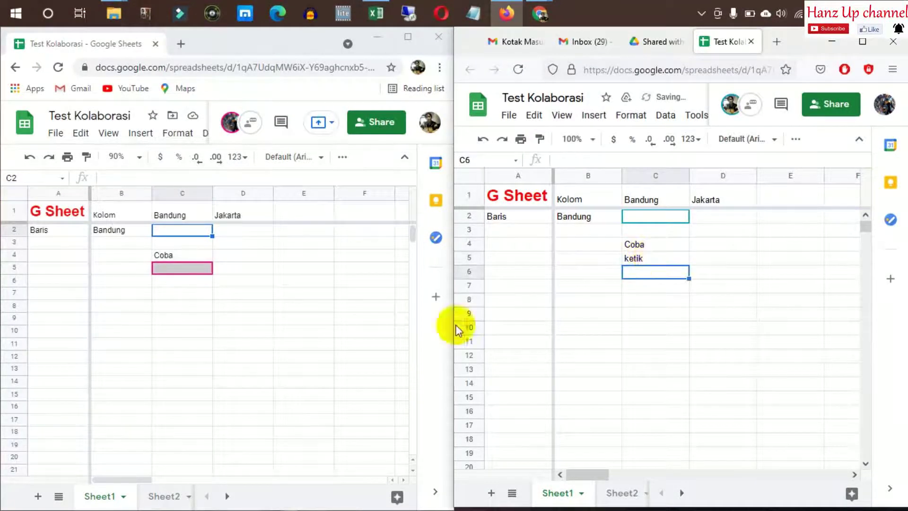
In the Chrome copy, enter Test into cell E5
left_click(320, 269)
type("Te")
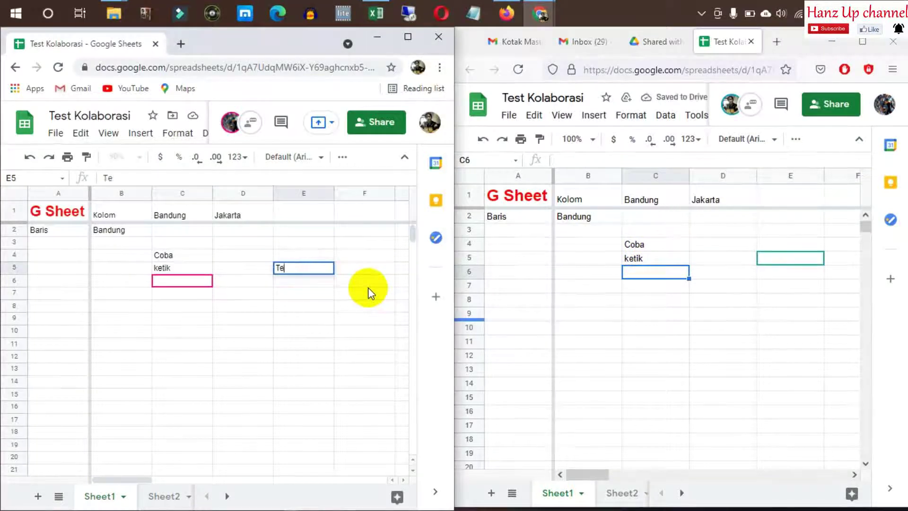
type("st")
key("Return")
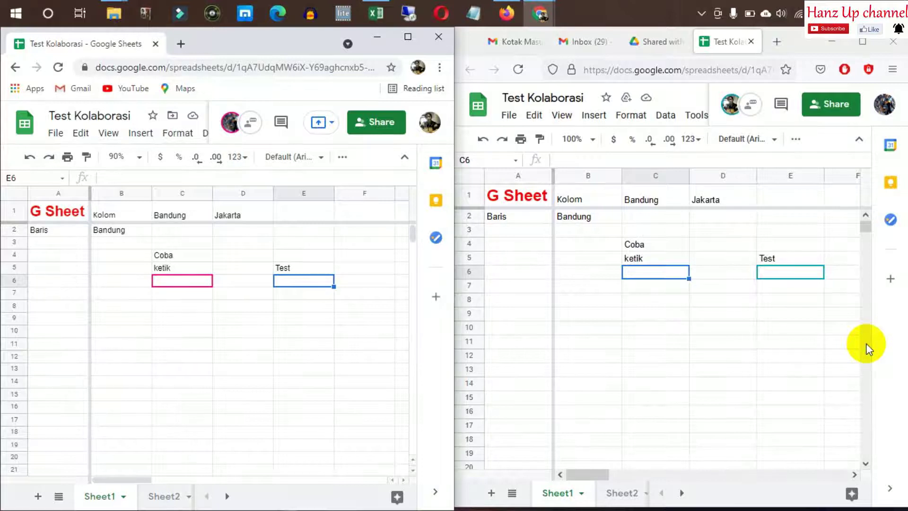
left_click(253, 308)
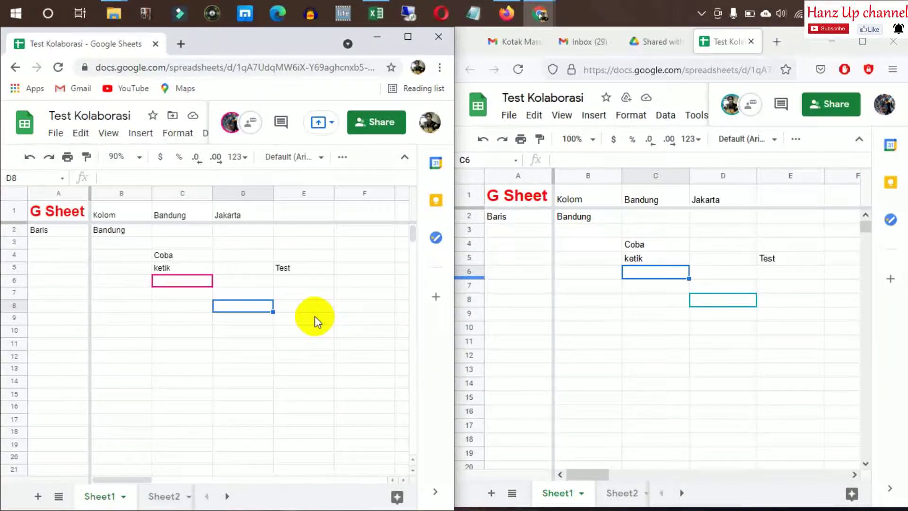
left_click(315, 316)
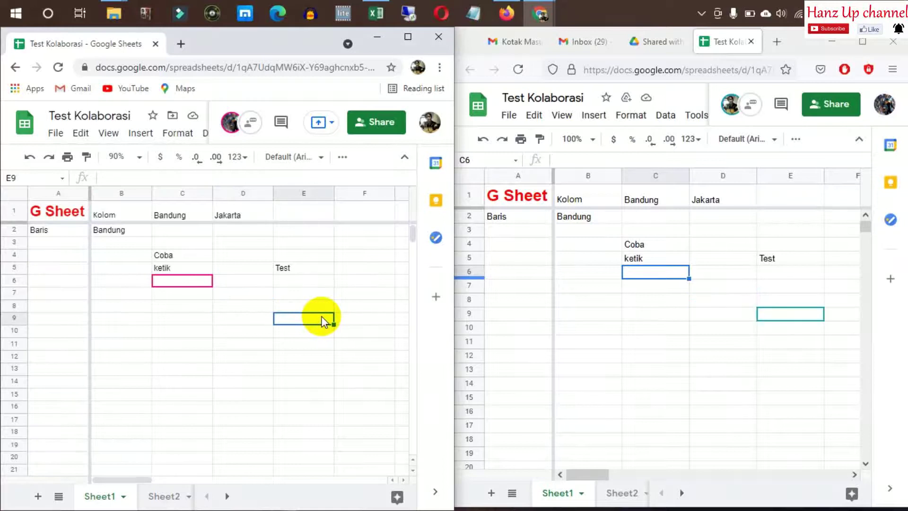